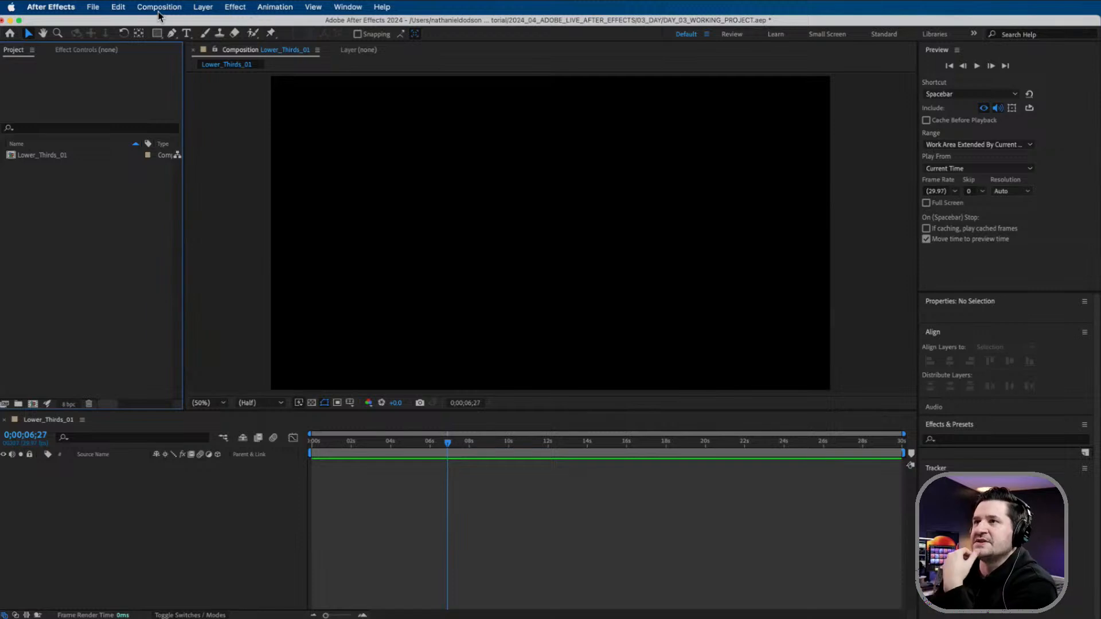
pyautogui.click(159, 7)
pyautogui.click(167, 26)
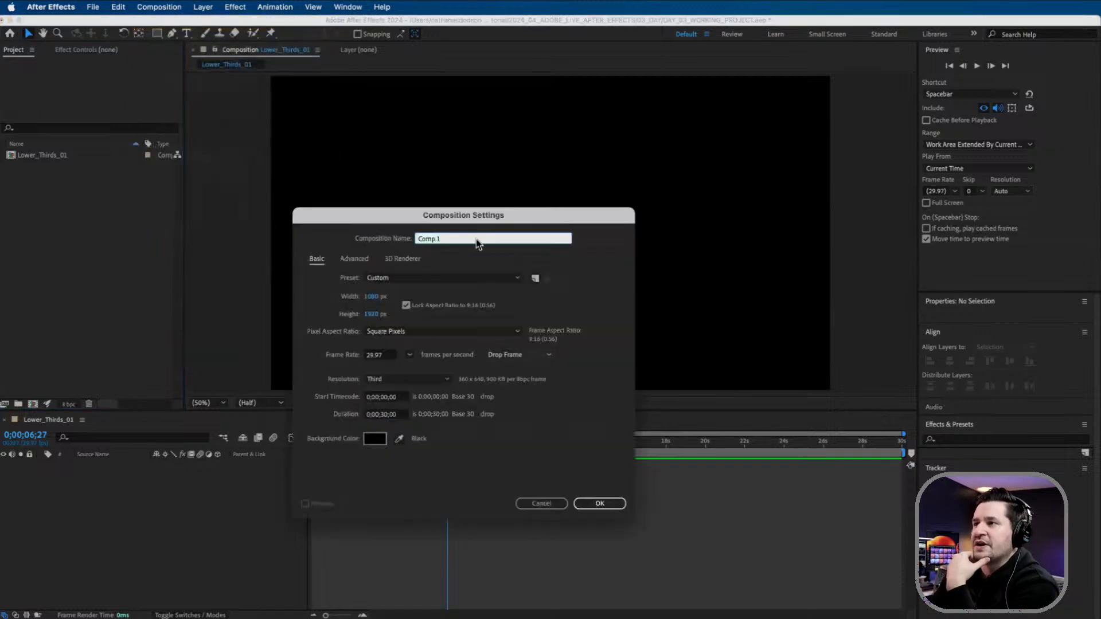
pyautogui.click(541, 503)
pyautogui.click(166, 7)
pyautogui.click(89, 180)
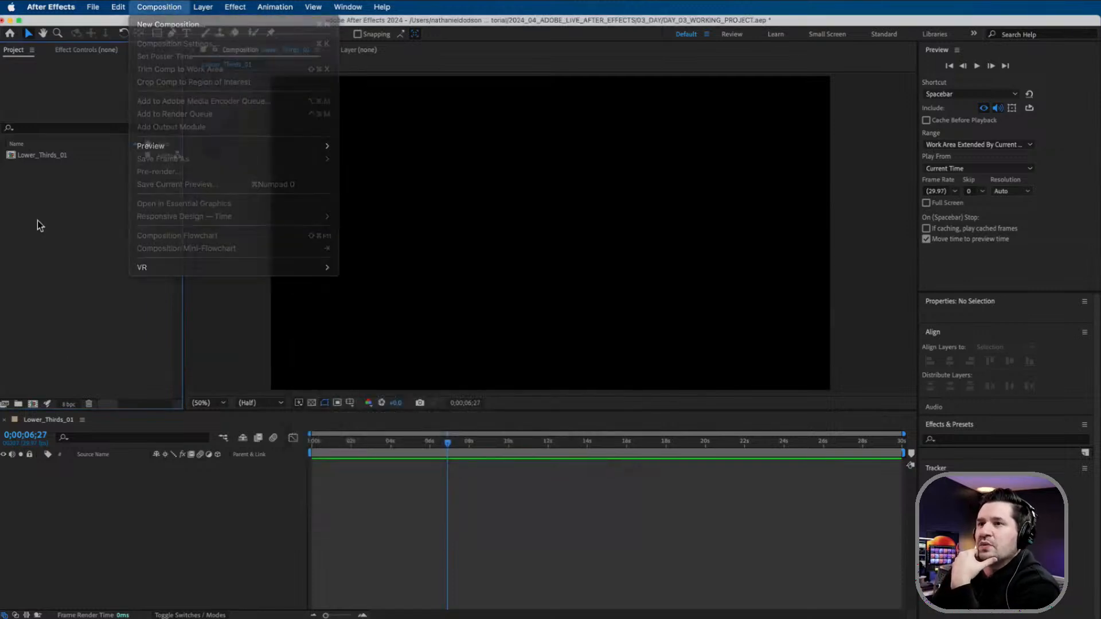
# Review the Lower_Thirds_01 composition settings, including the available presets and frame rates, without changing them
pyautogui.click(43, 155)
pyautogui.rightClick(66, 156)
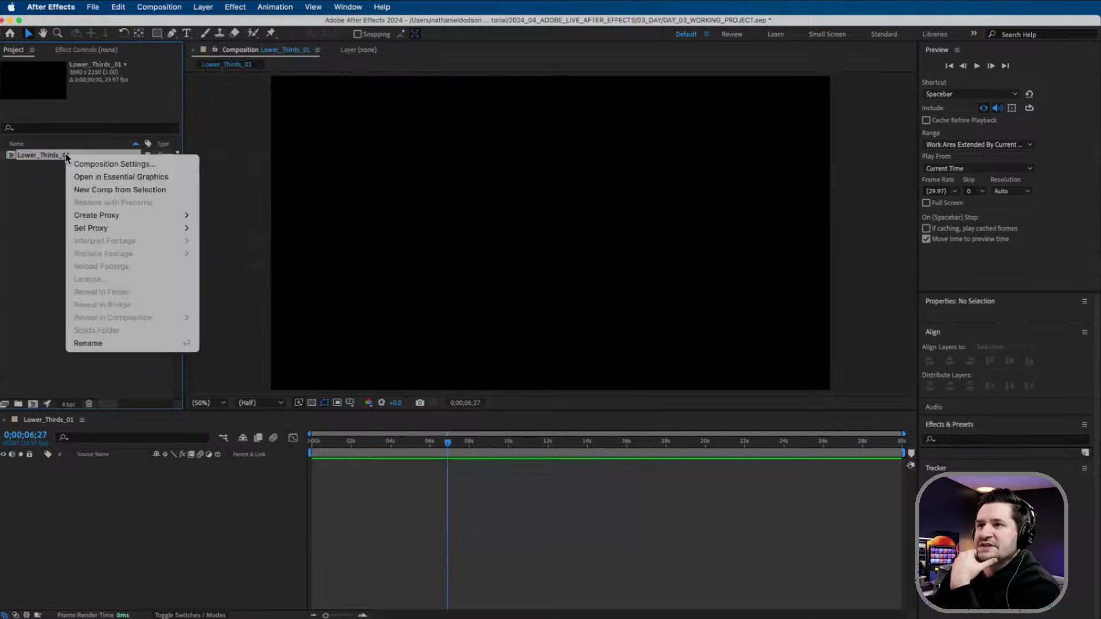
pyautogui.click(143, 163)
pyautogui.moveTo(503, 215); pyautogui.dragTo(448, 138)
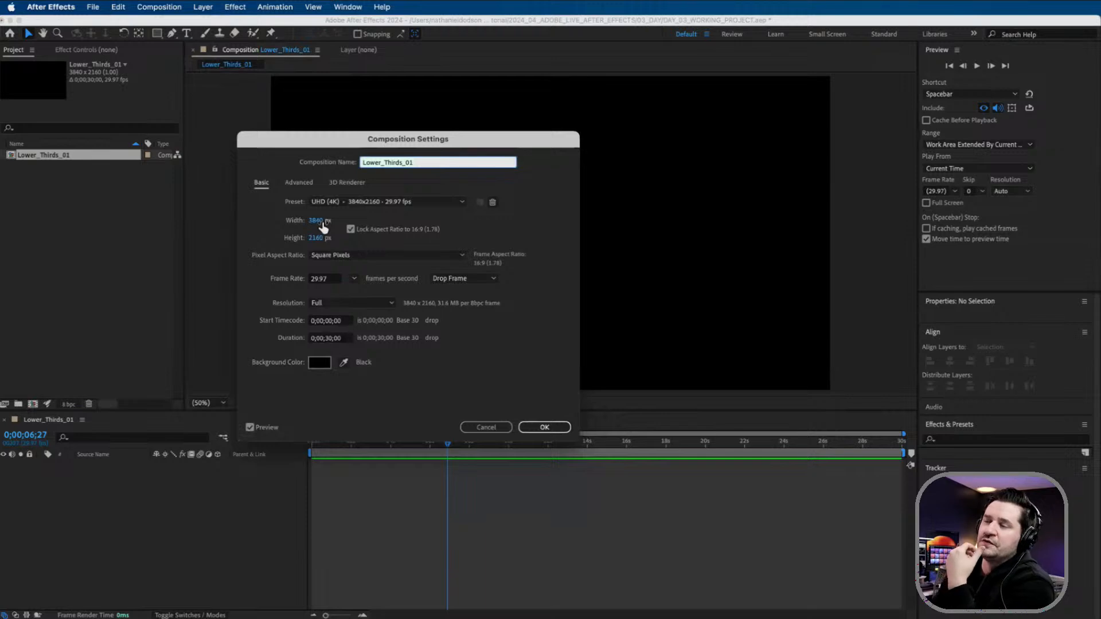
pyautogui.click(406, 205)
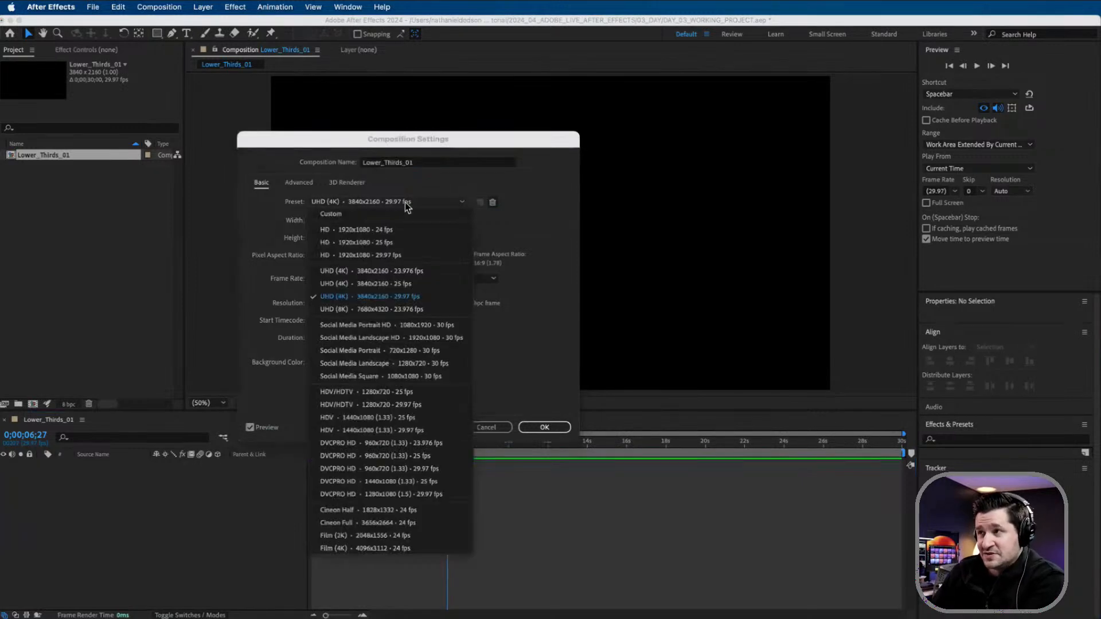
pyautogui.click(406, 205)
pyautogui.click(355, 279)
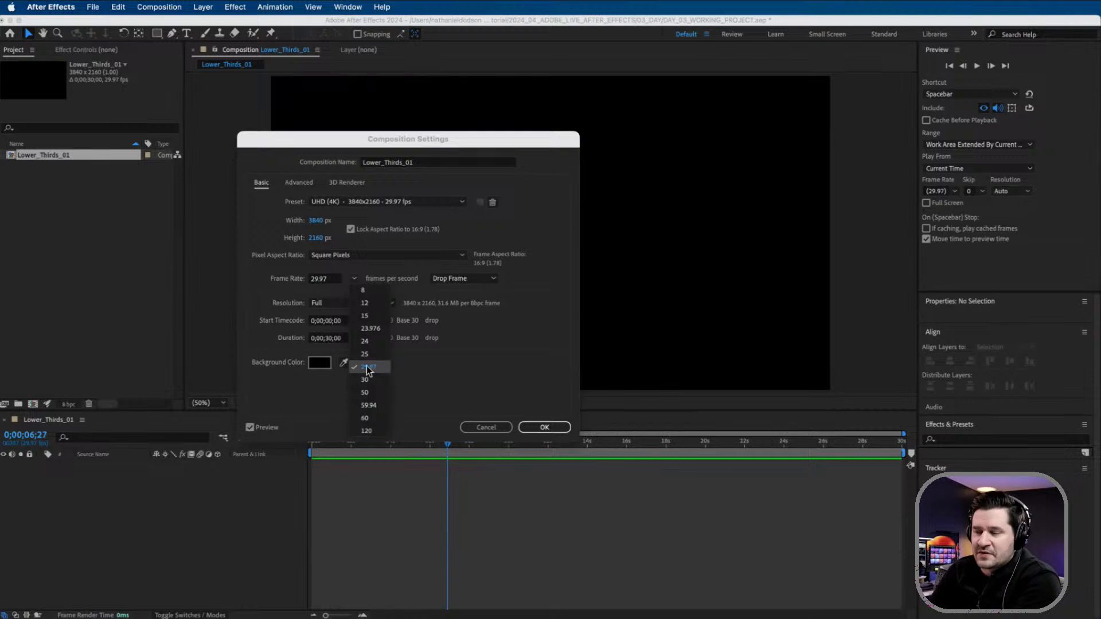
pyautogui.click(422, 380)
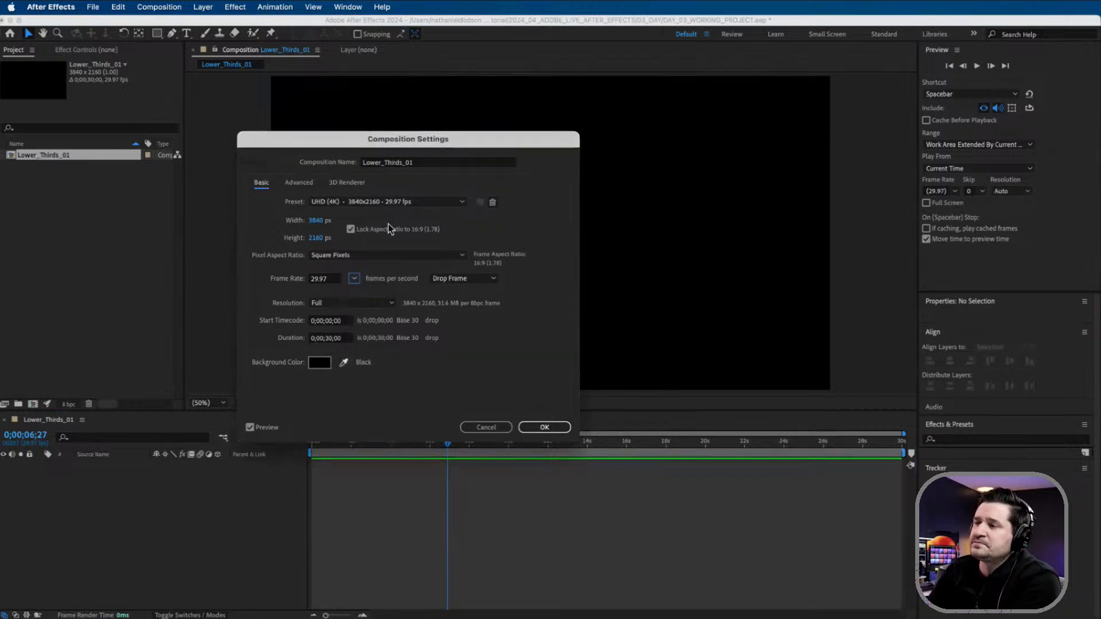
pyautogui.click(494, 427)
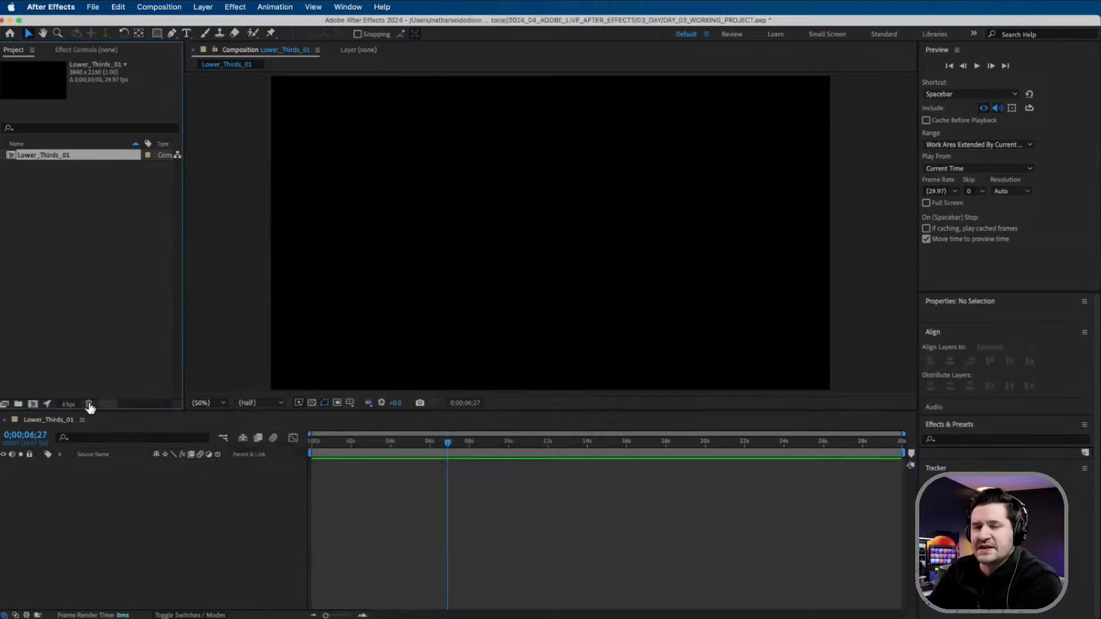
# Add a text layer reading "Motion" in the upper middle of the Lower_Thirds_01 composition
pyautogui.click(199, 557)
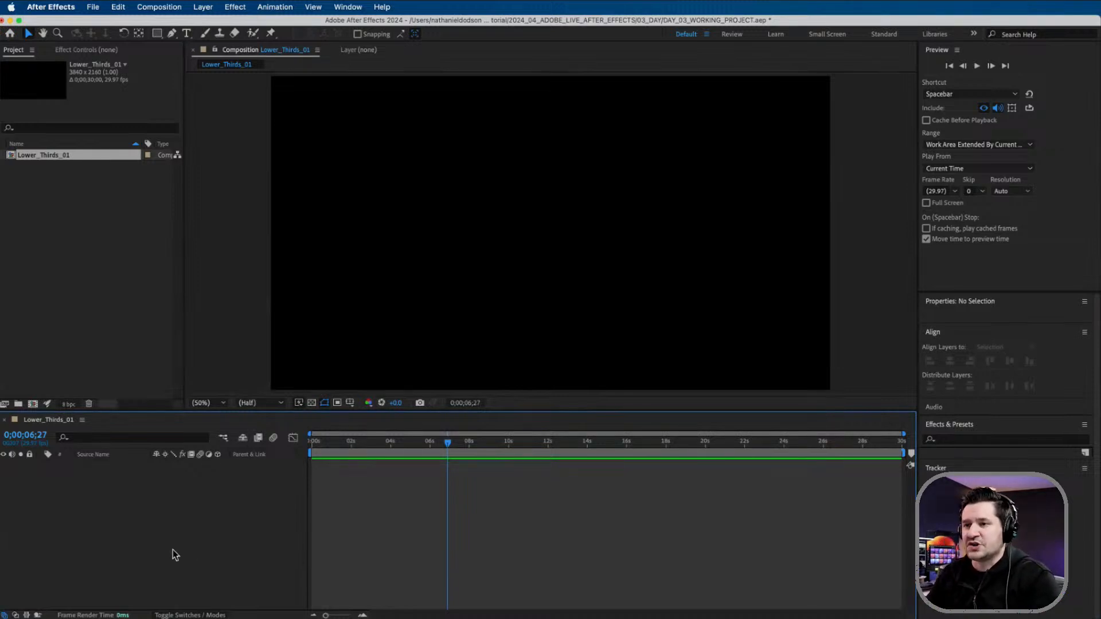
pyautogui.click(185, 33)
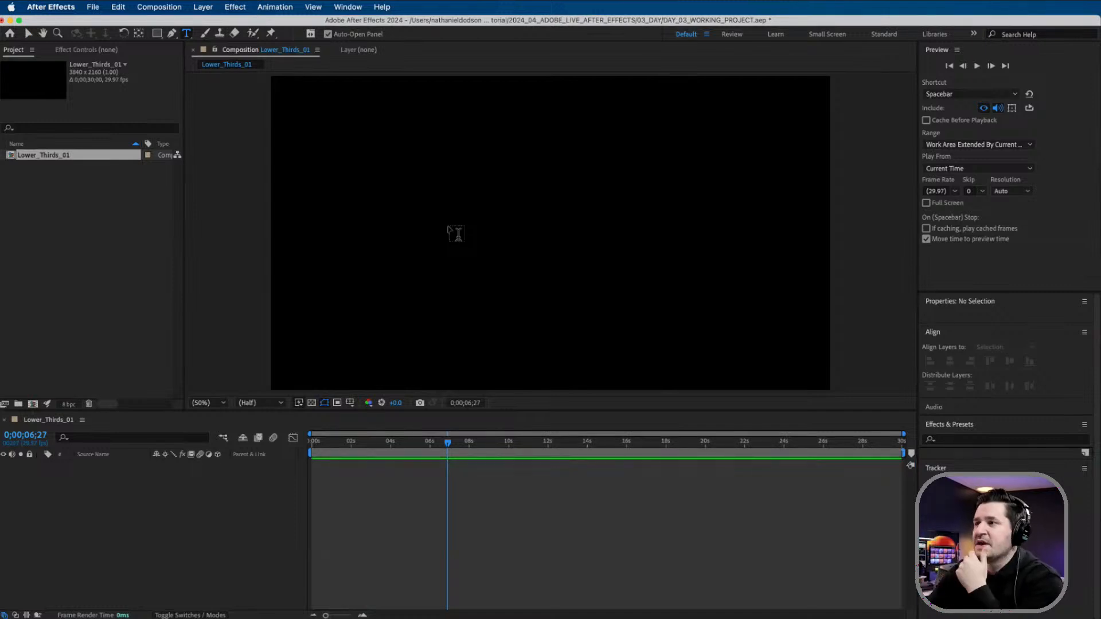
pyautogui.click(470, 213)
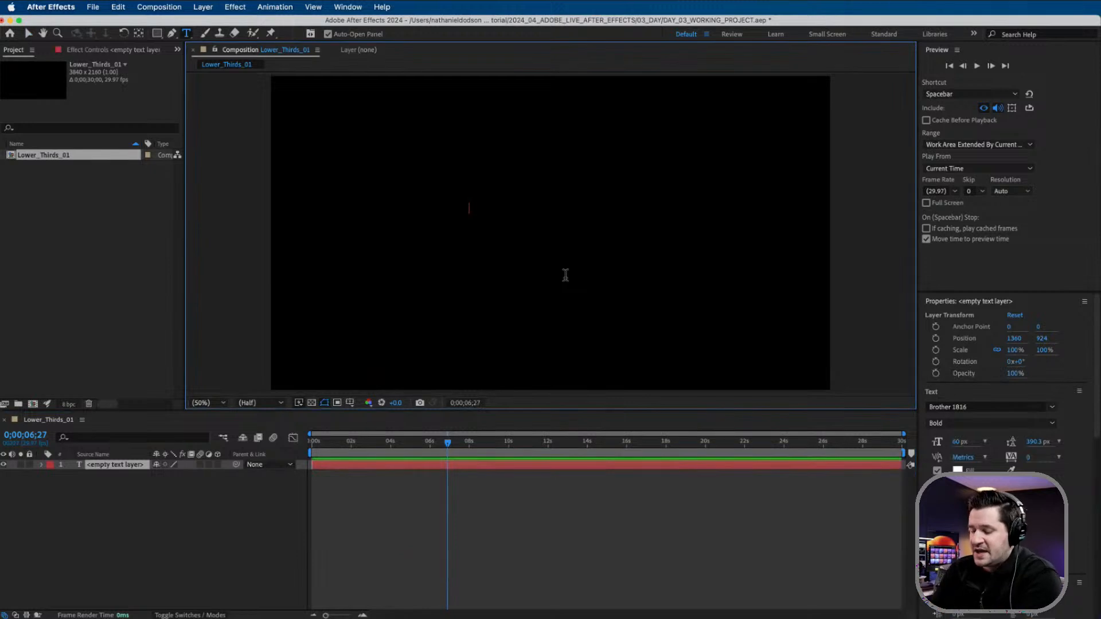
pyautogui.write('Motion')
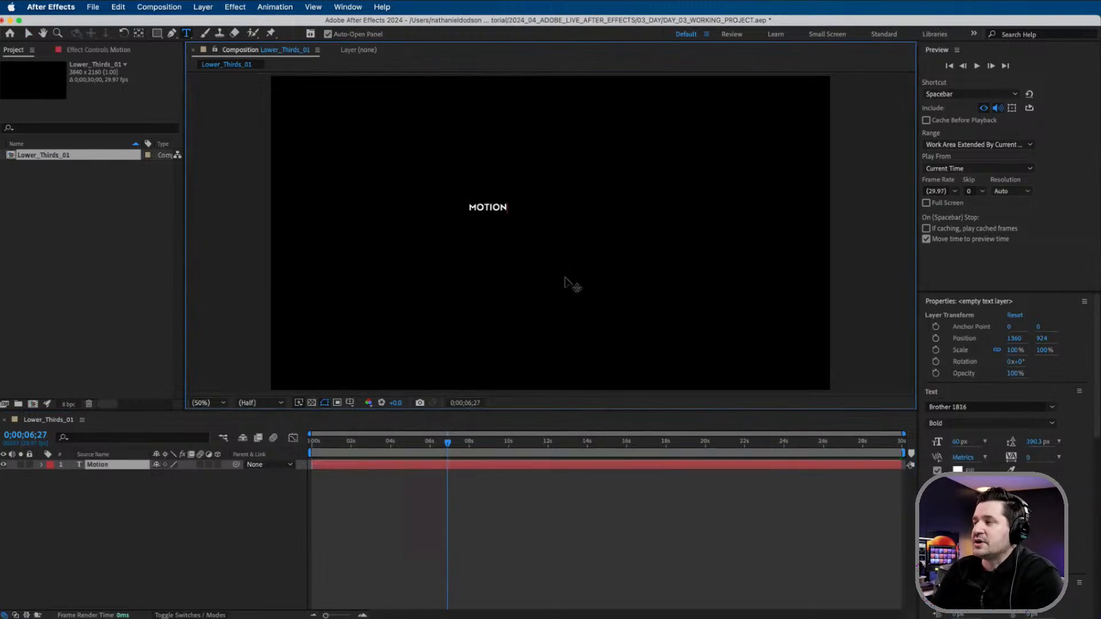
# Set the Motion text's font size to 300 px and centre its anchor point within the text
pyautogui.press('super+a')
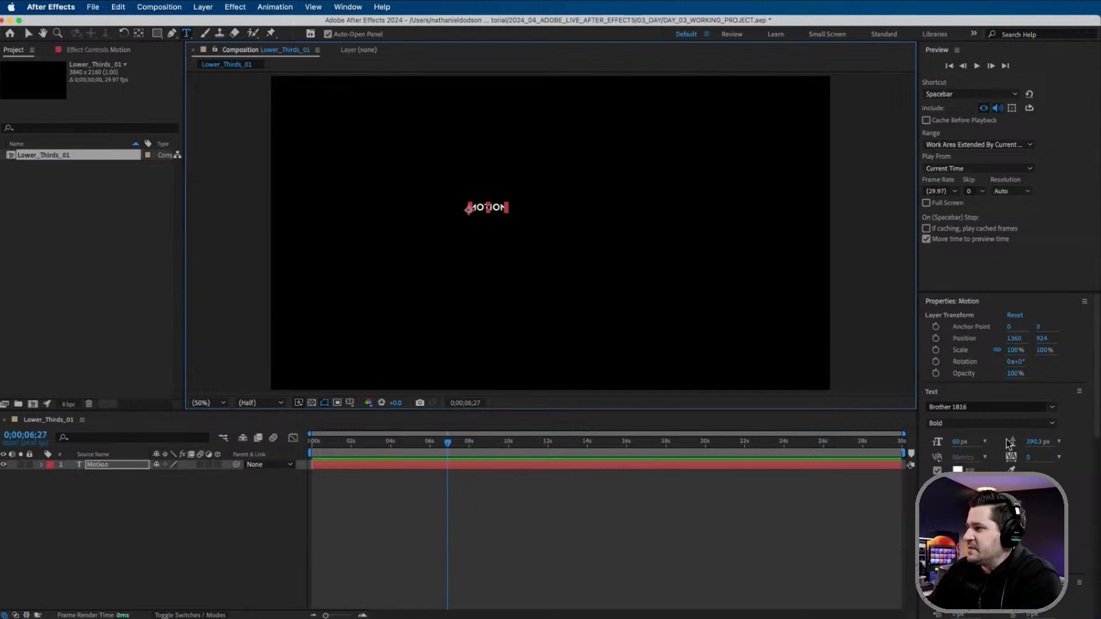
pyautogui.click(959, 443)
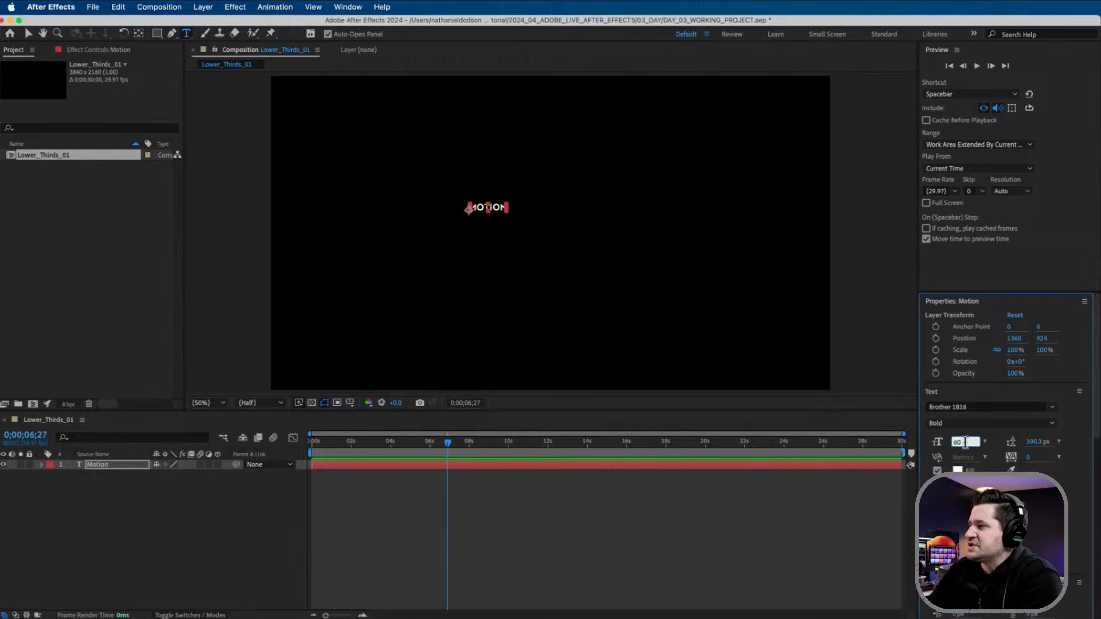
pyautogui.write('300')
pyautogui.press('Tab')
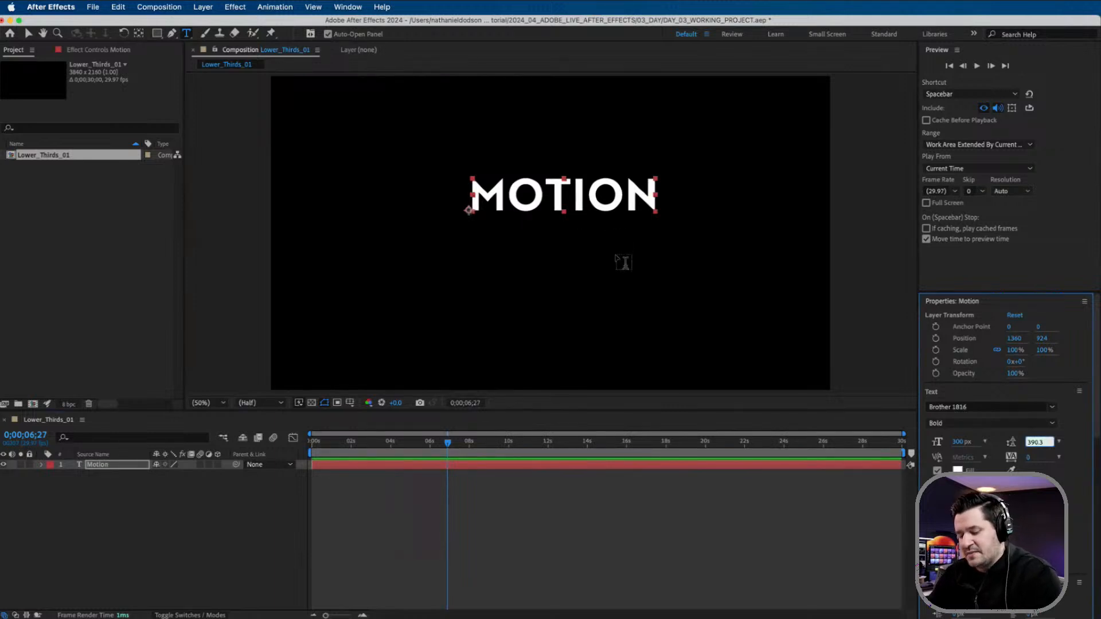
pyautogui.press('super+alt+Home')
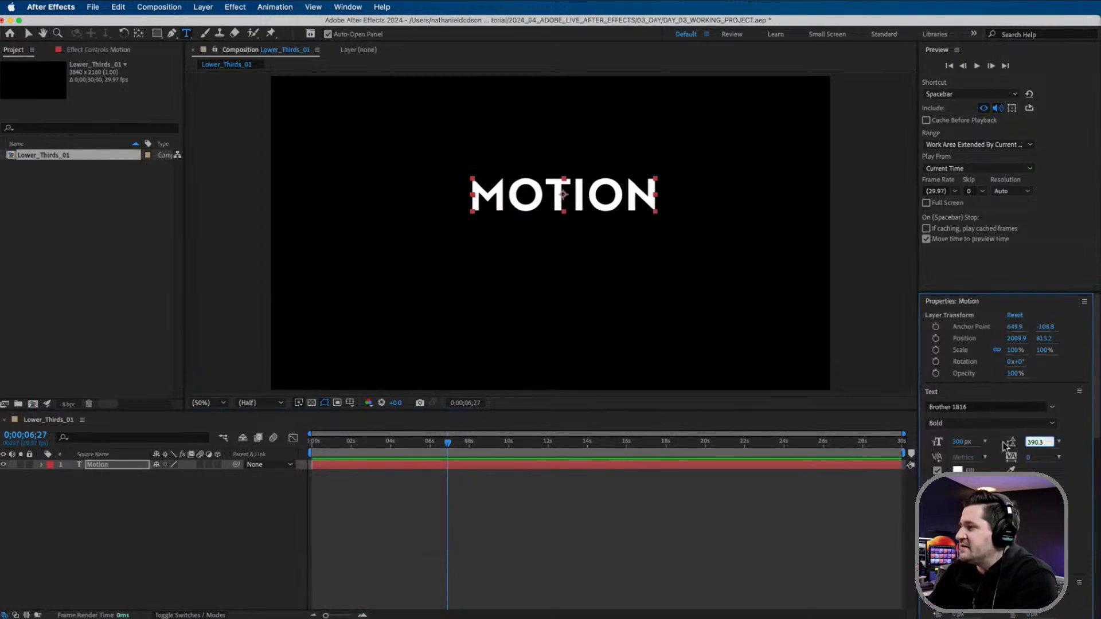
# Close the Preview panel to make more room for the text layer's properties
pyautogui.click(940, 50)
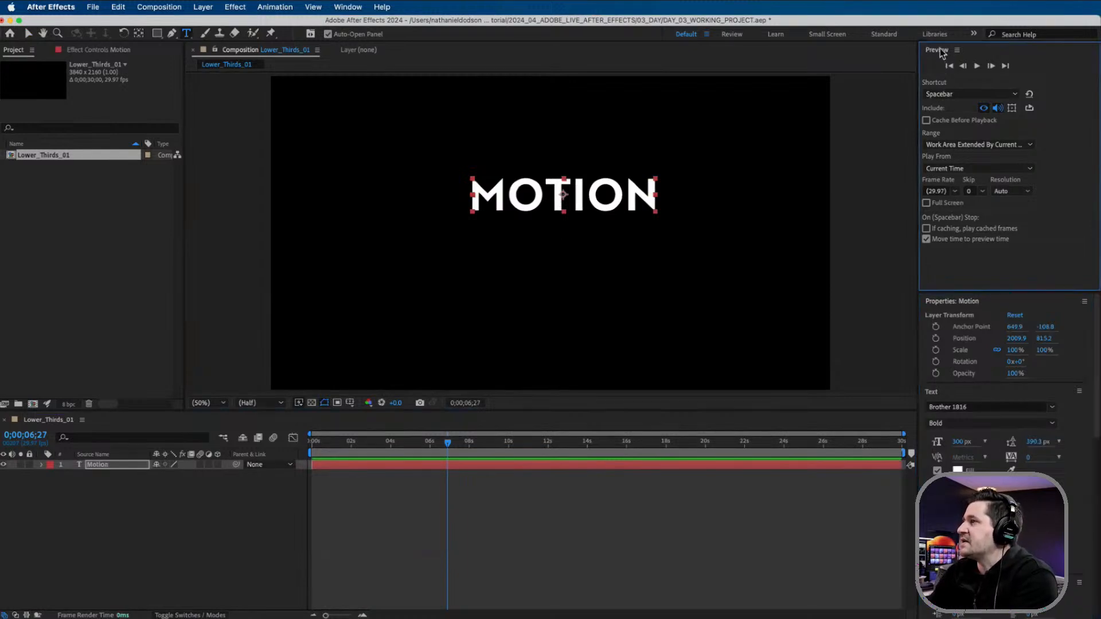
pyautogui.click(956, 49)
pyautogui.click(970, 55)
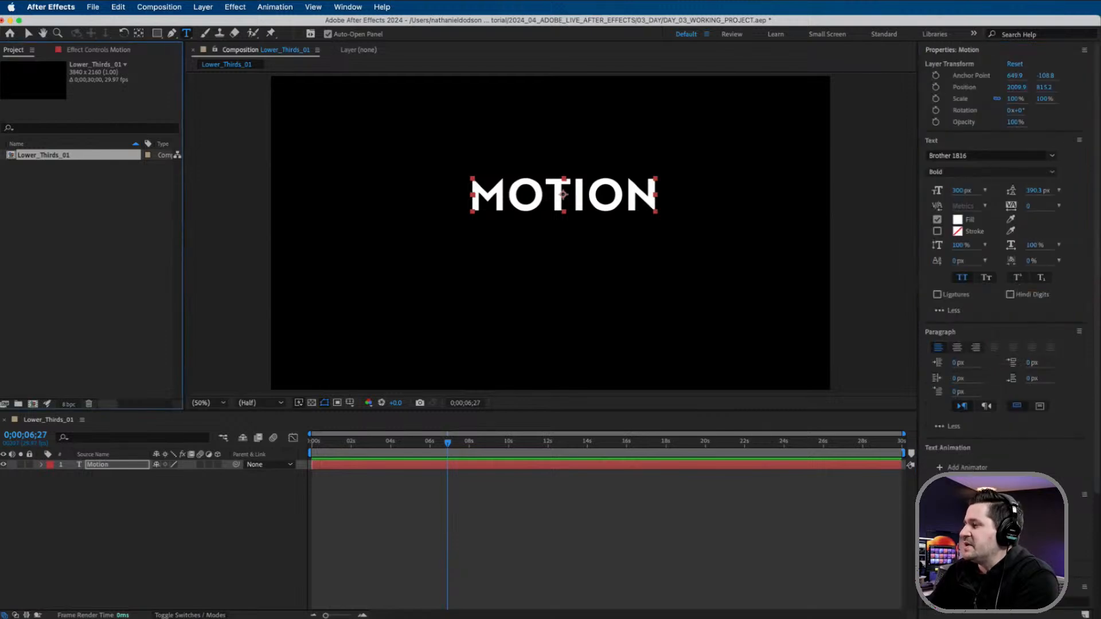
# Centre the Motion text horizontally in the composition using Align
pyautogui.click(348, 7)
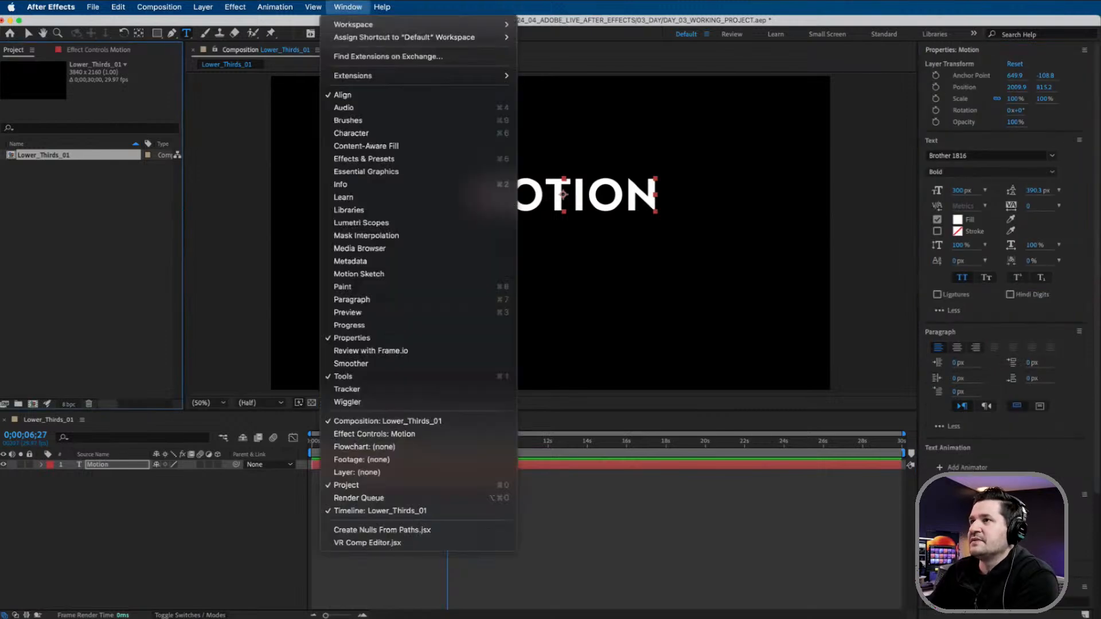
pyautogui.click(367, 94)
pyautogui.click(956, 523)
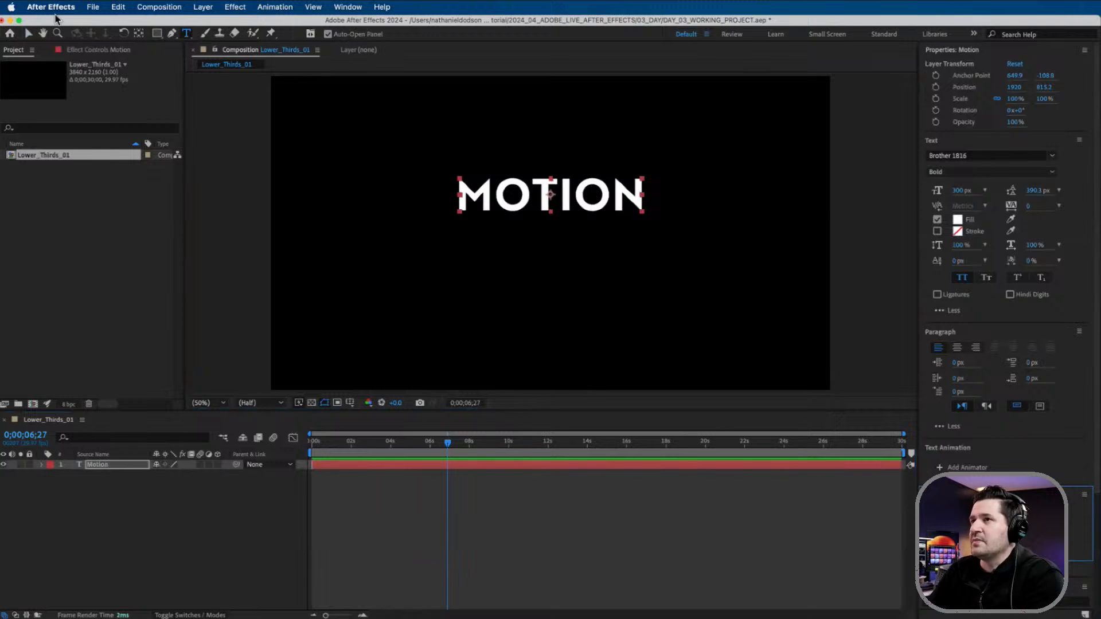
# Move the Motion text straight down to a vertical position of about 955, and deselect it
pyautogui.click(28, 34)
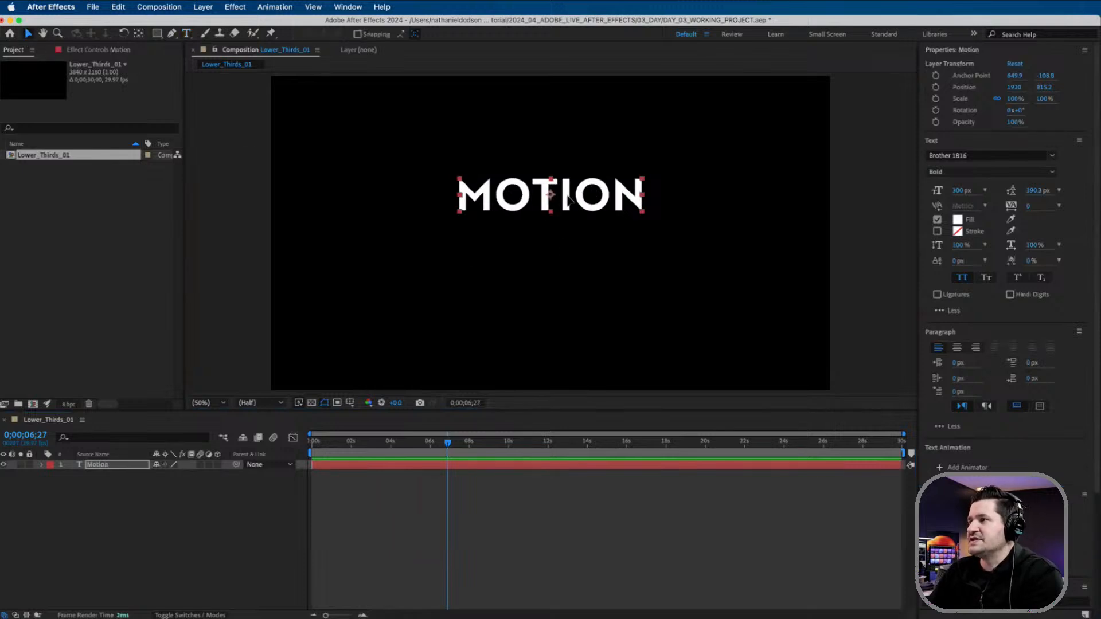
pyautogui.moveTo(575, 200); pyautogui.dragTo(577, 222)
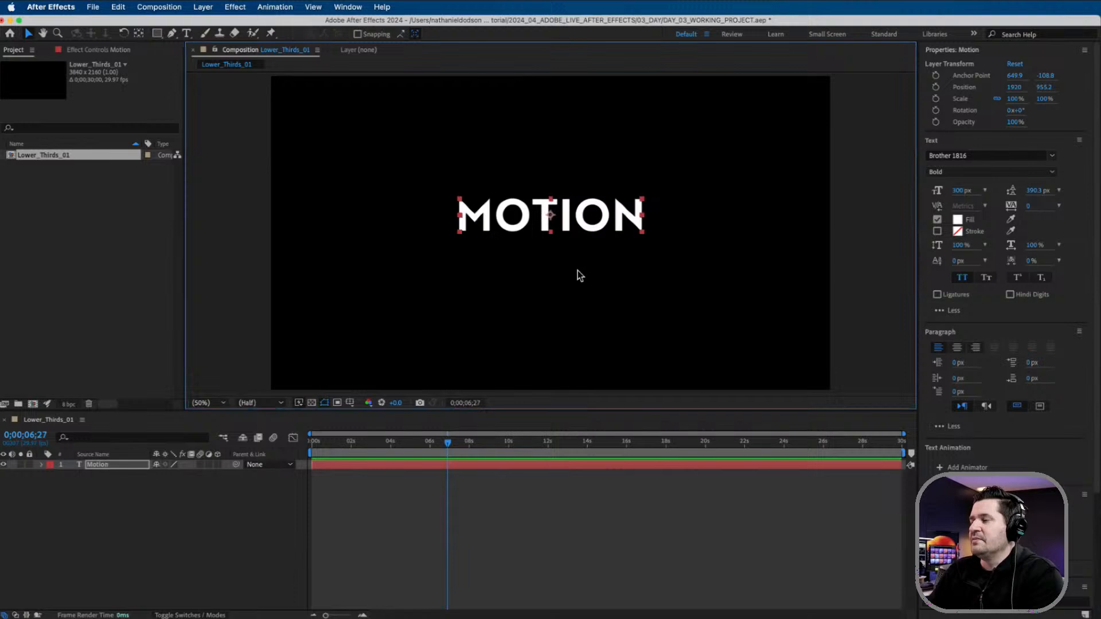
pyautogui.click(577, 274)
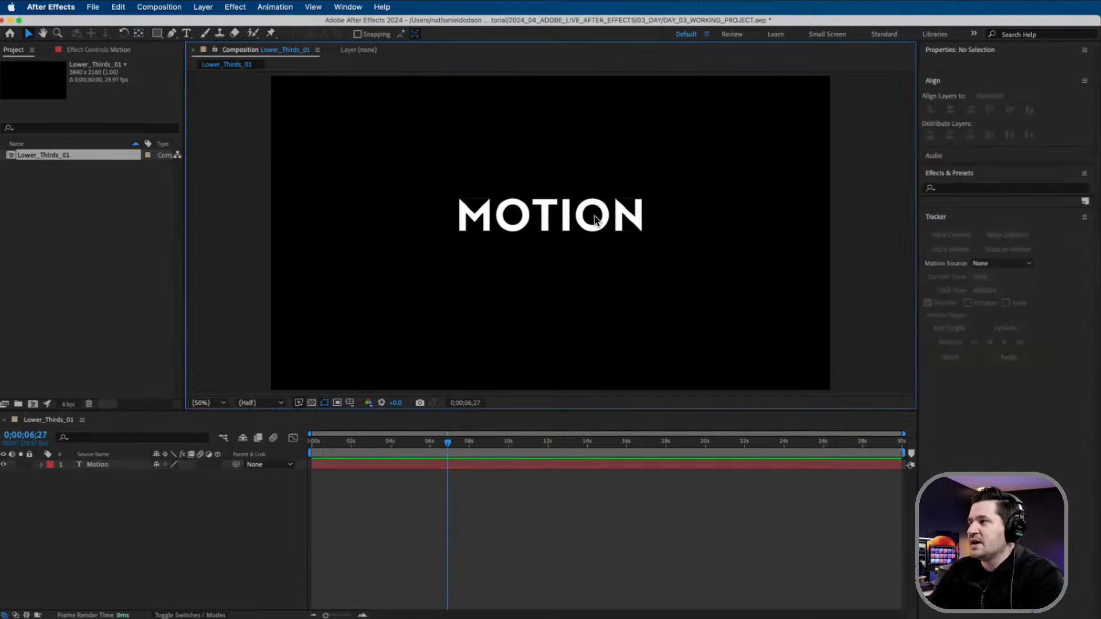
pyautogui.click(325, 493)
# Browse the fonts and styles available for the Motion text layer
pyautogui.click(560, 220)
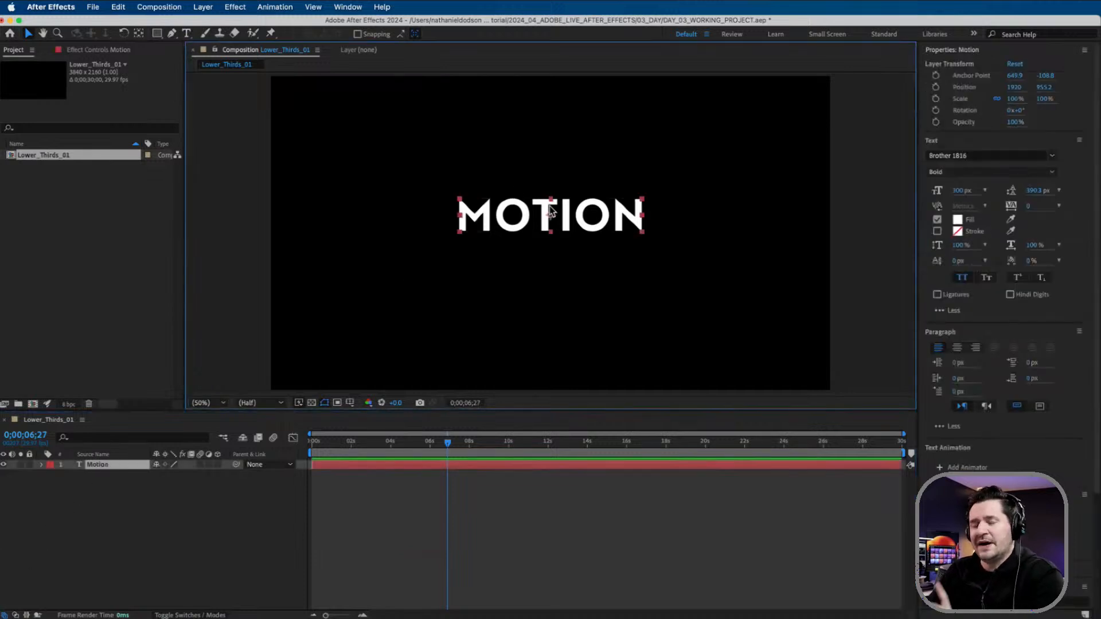
pyautogui.click(984, 156)
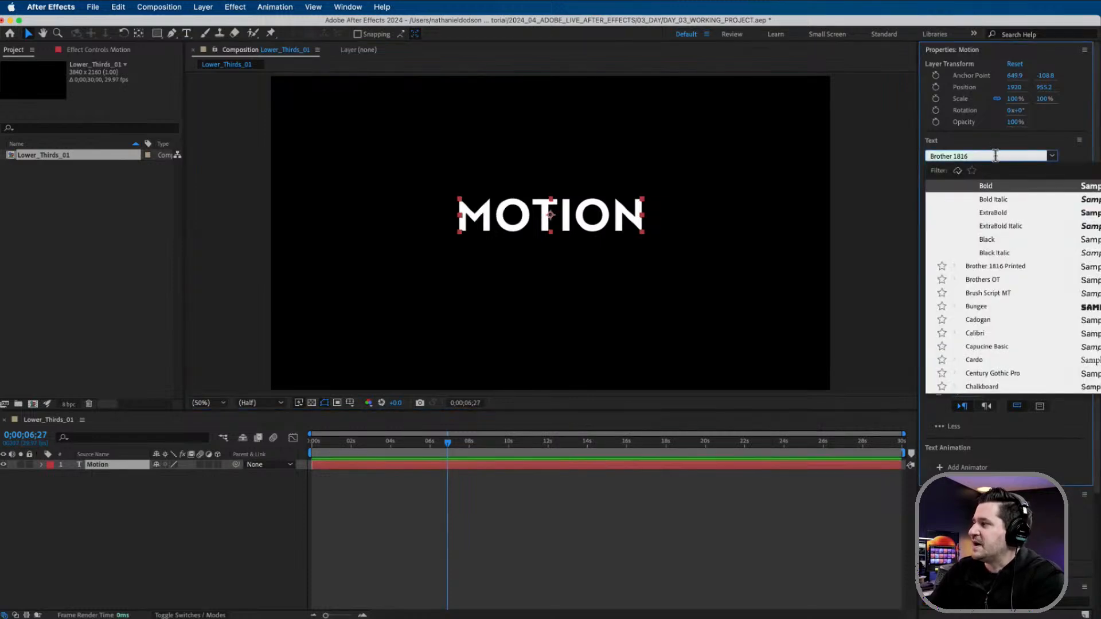
pyautogui.scroll(10, 1012, 278)
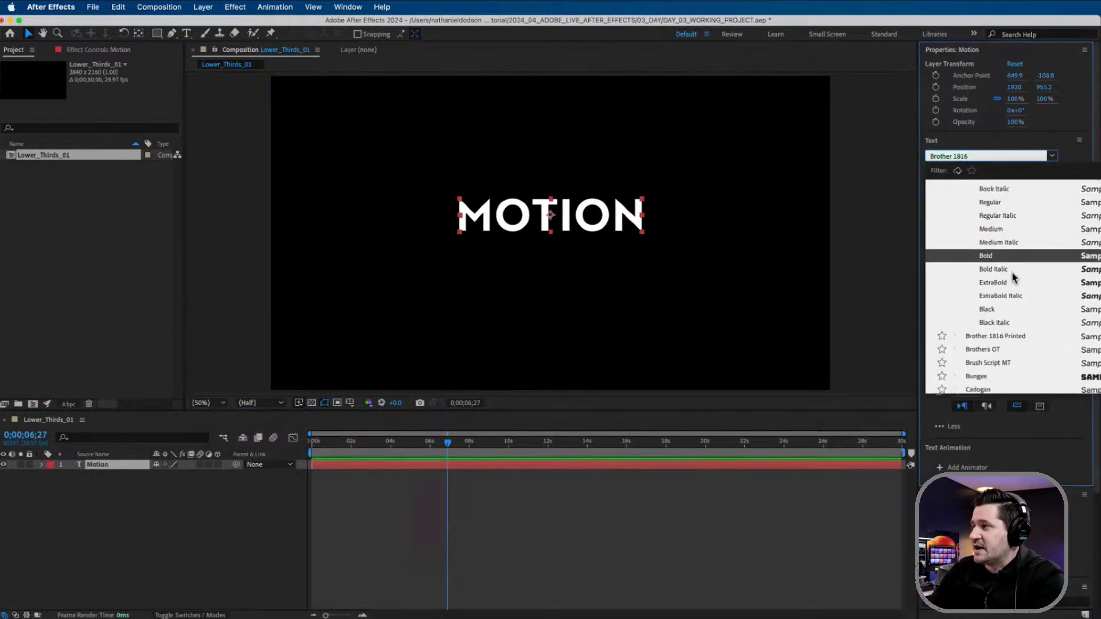
pyautogui.scroll(3, 1013, 278)
pyautogui.scroll(-8, 1013, 275)
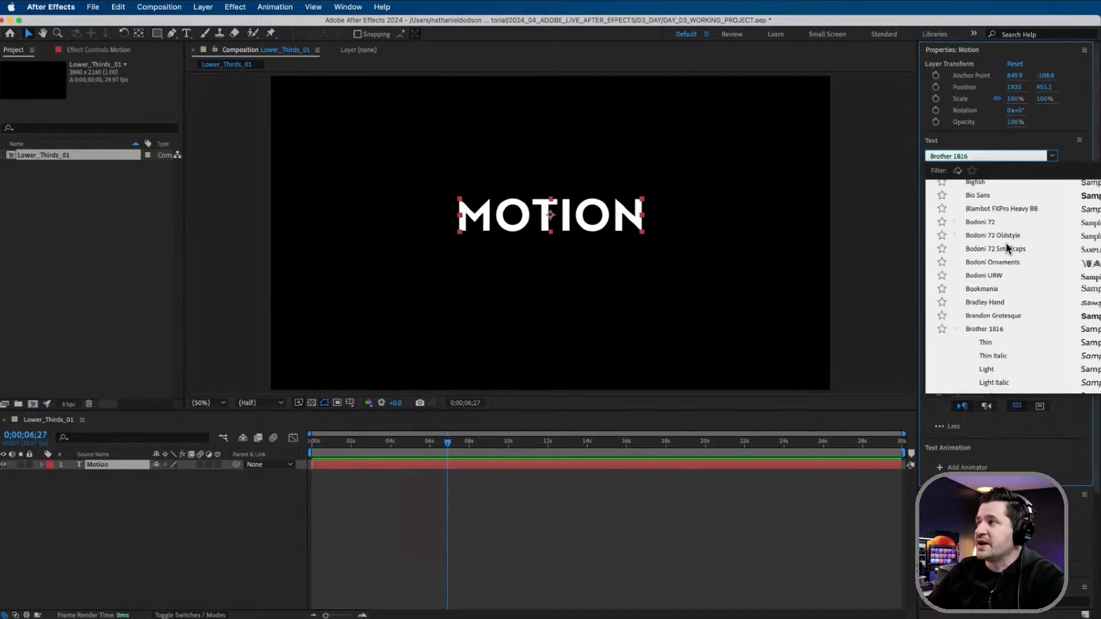
pyautogui.scroll(-1, 998, 255)
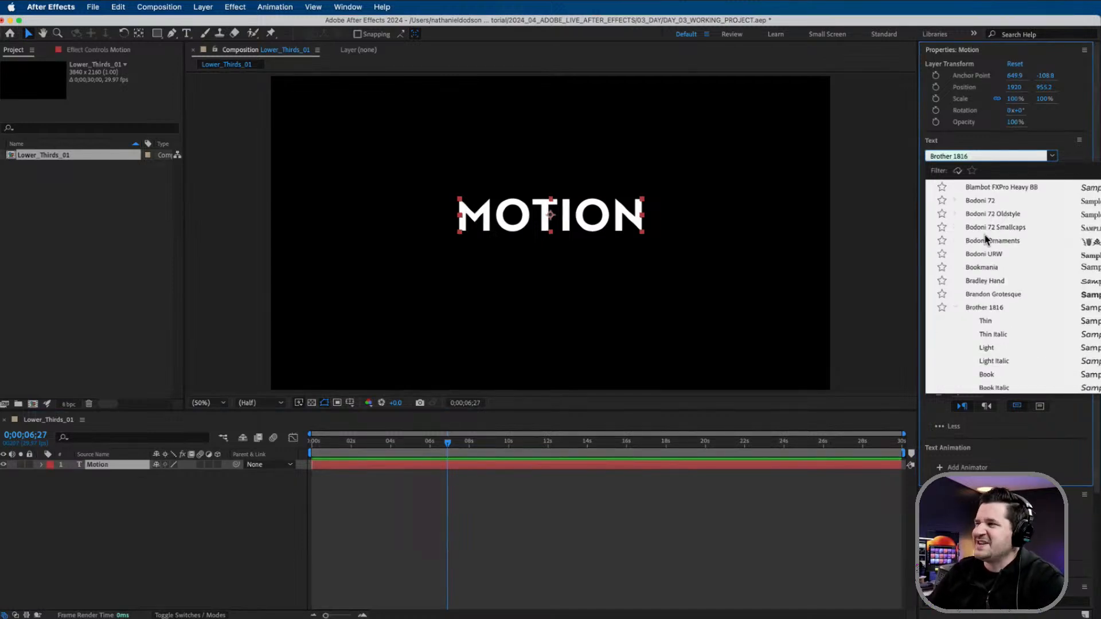
# Try the Mudstone Sans and DoubleBass fonts on the Motion text
pyautogui.click(977, 156)
pyautogui.write('Mud')
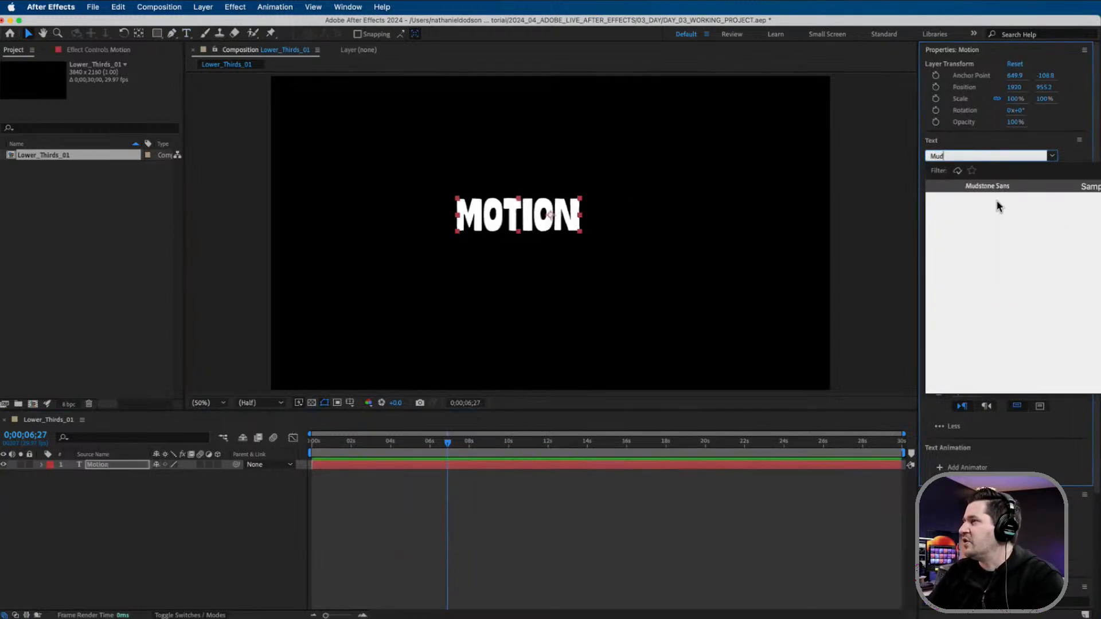
pyautogui.doubleClick(995, 154)
pyautogui.write('Doub')
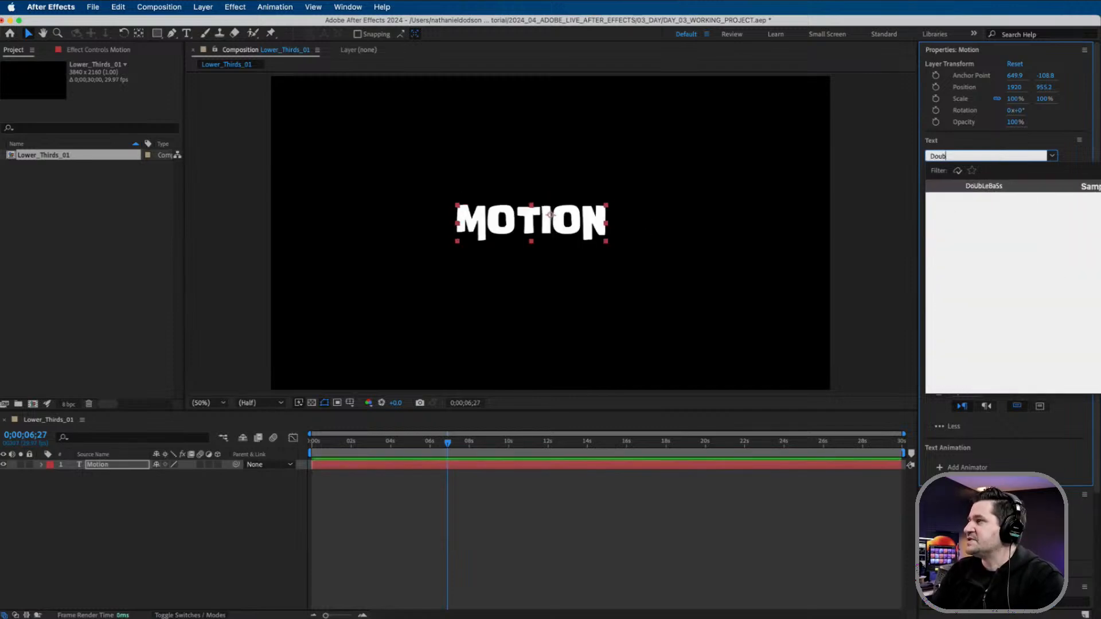
pyautogui.write('l')
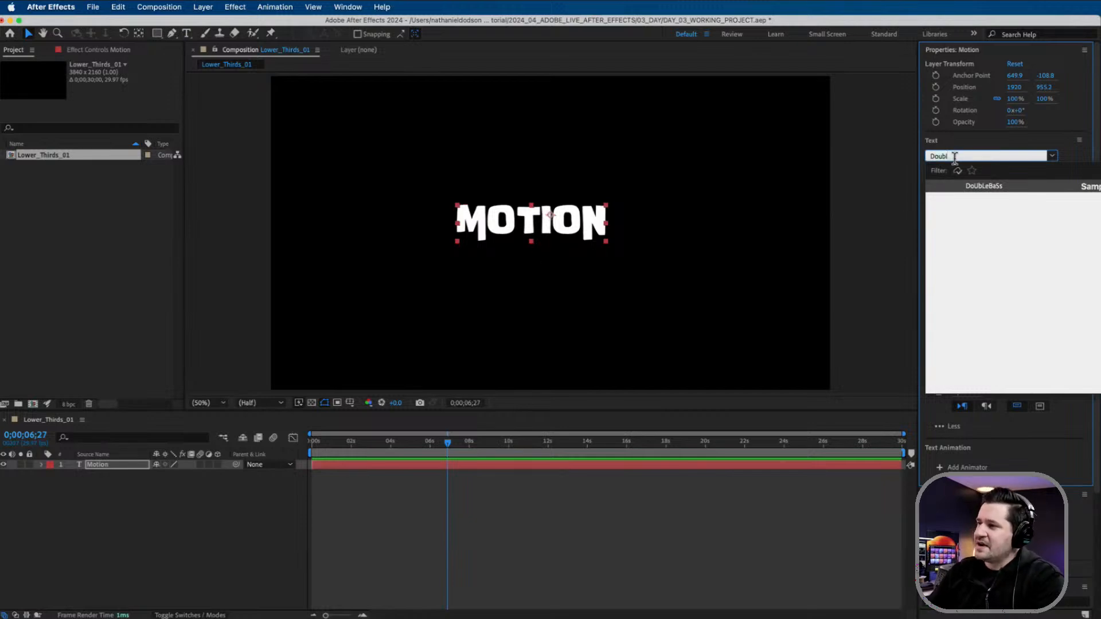
# Find the Tondu font in the font list and apply its Regular style to the Motion text
pyautogui.write('Tor')
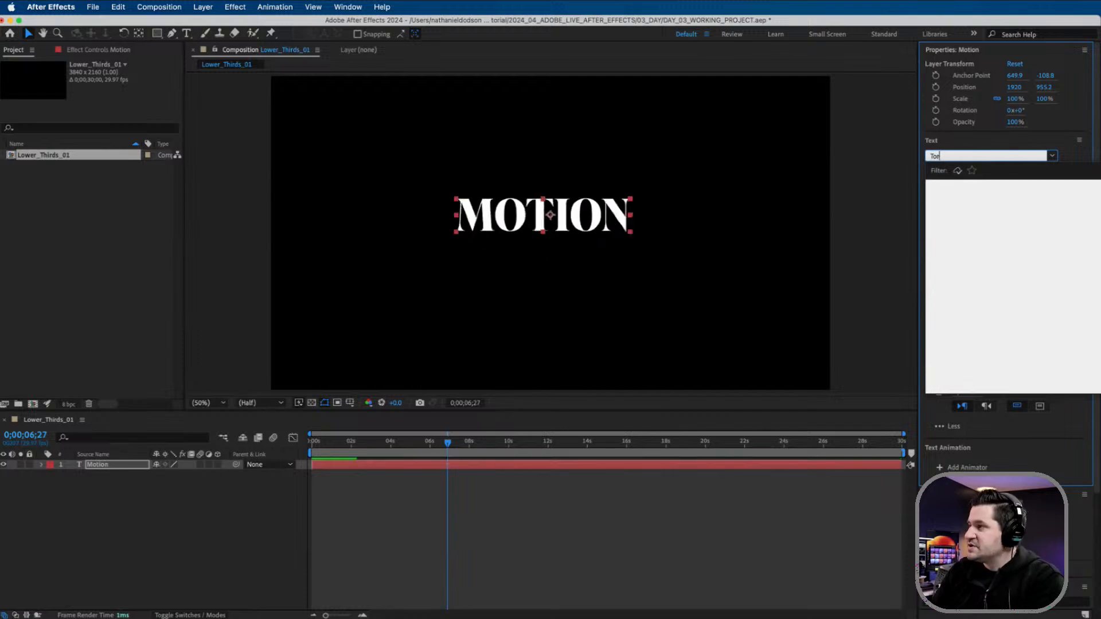
pyautogui.press('BackSpace')
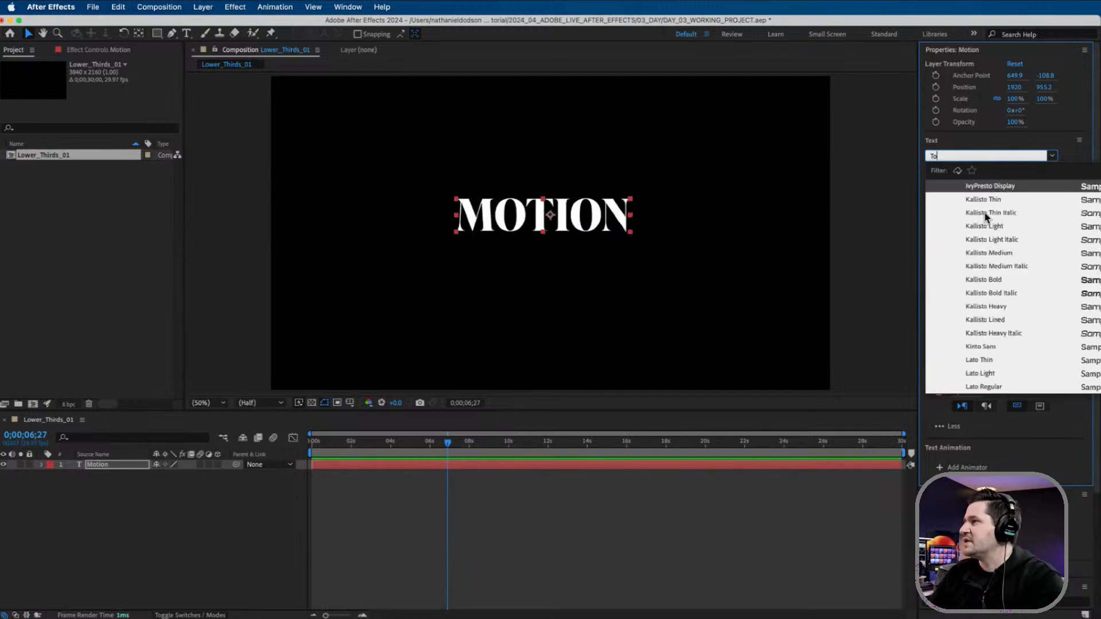
pyautogui.scroll(-10, 1014, 287)
pyautogui.scroll(-15, 1015, 289)
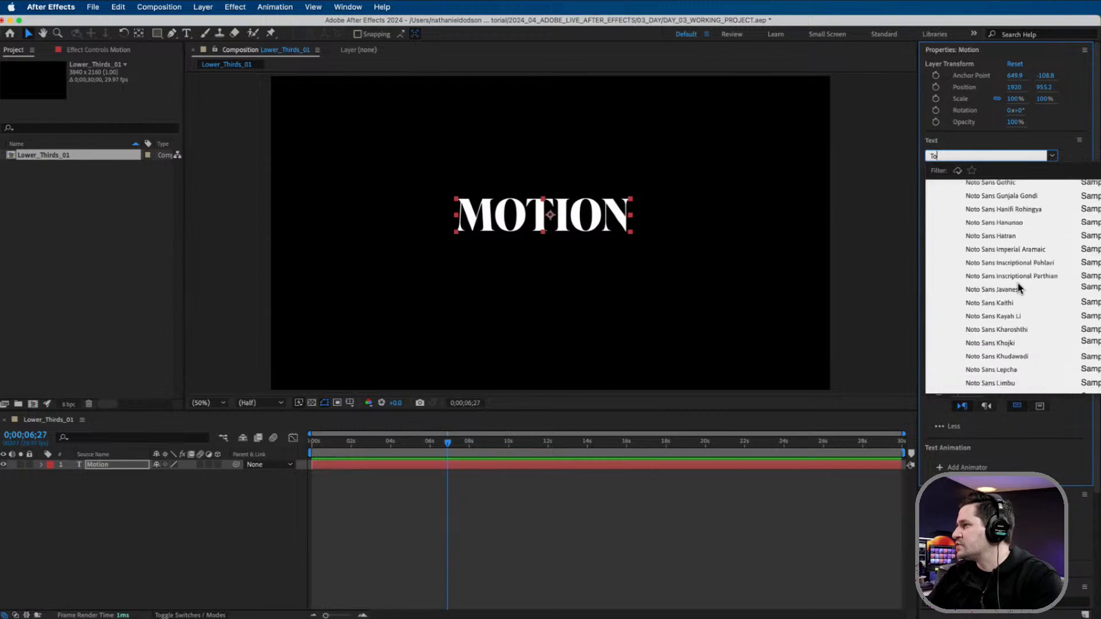
pyautogui.scroll(-3, 1010, 312)
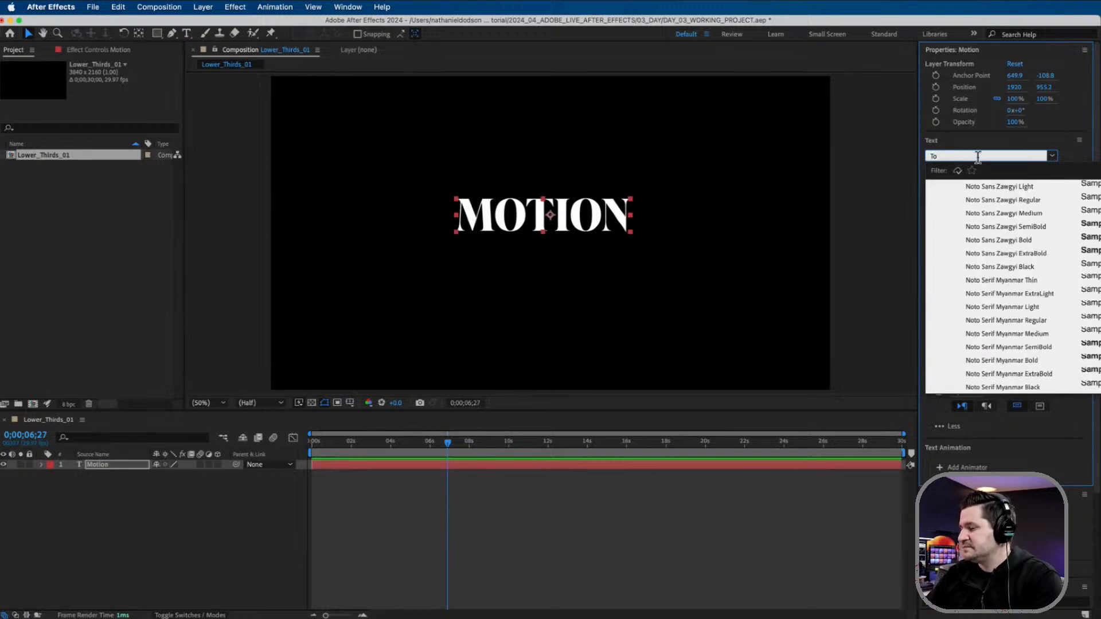
pyautogui.press('BackSpace')
pyautogui.press('BackSpace')
pyautogui.scroll(-15, 986, 291)
pyautogui.scroll(-20, 997, 289)
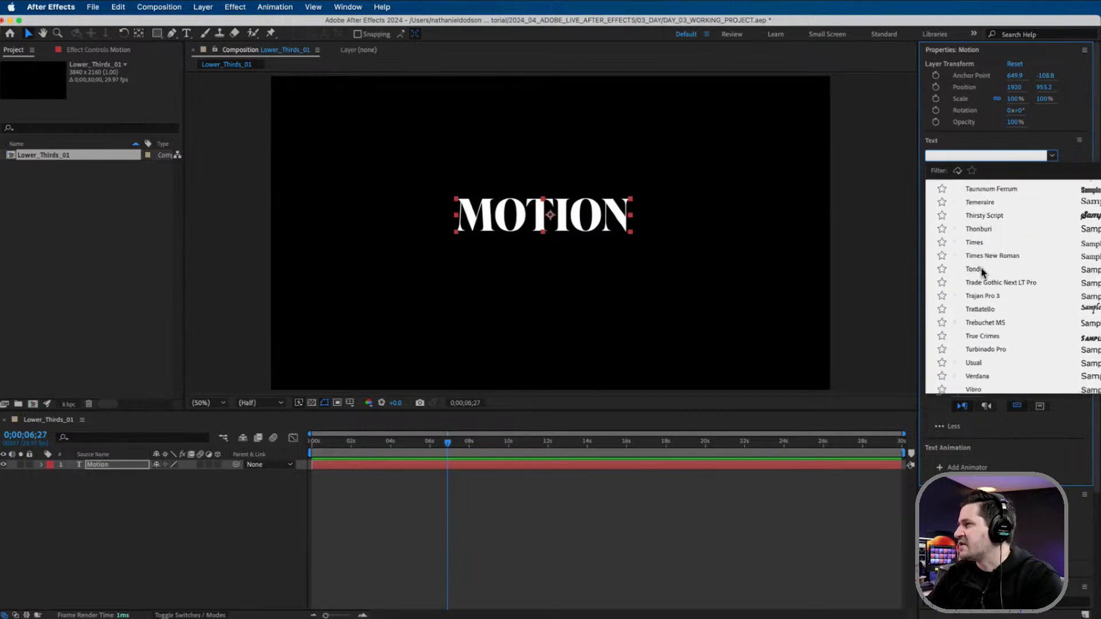
pyautogui.click(975, 269)
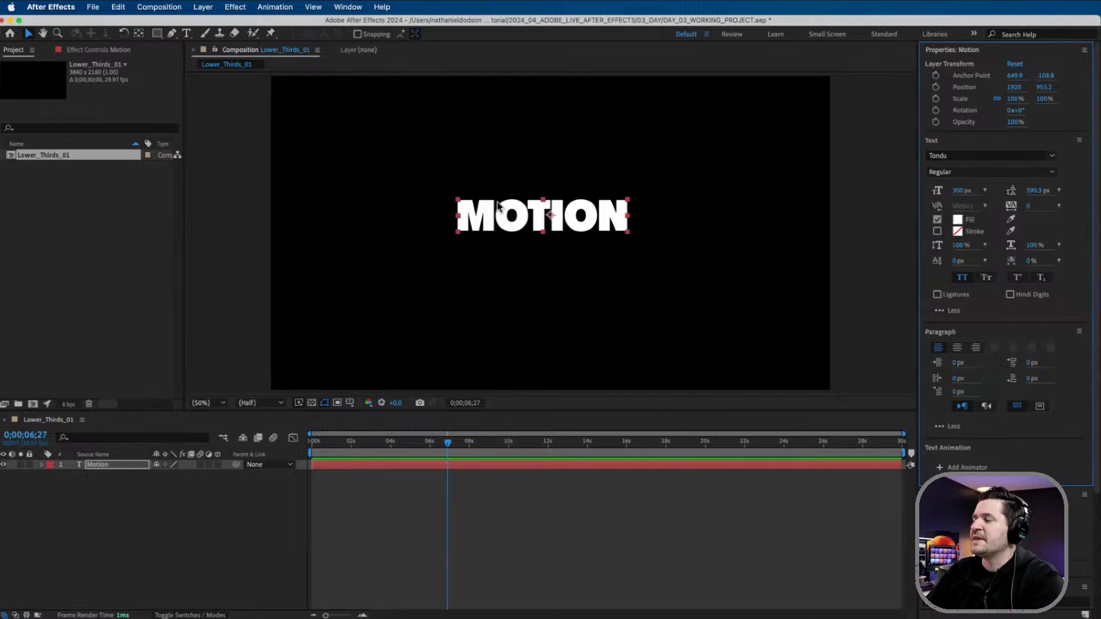
# Duplicate the Motion text layer, place the copy below the original in the layer stack, and move it straight down to a vertical position of about 1223
pyautogui.click(552, 277)
pyautogui.click(570, 226)
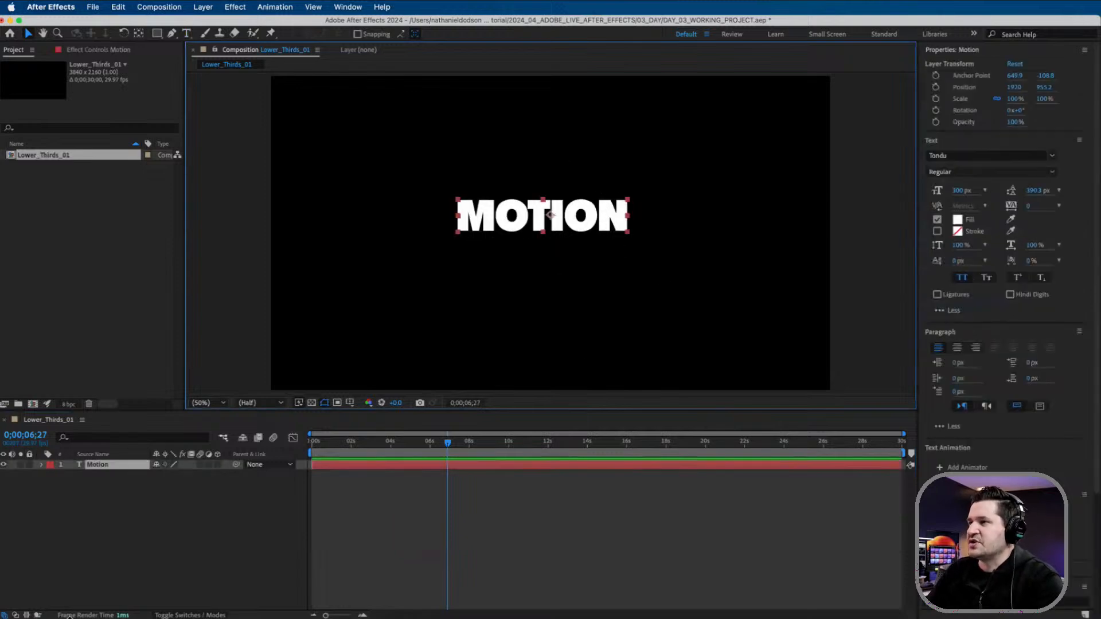
pyautogui.press('super+d')
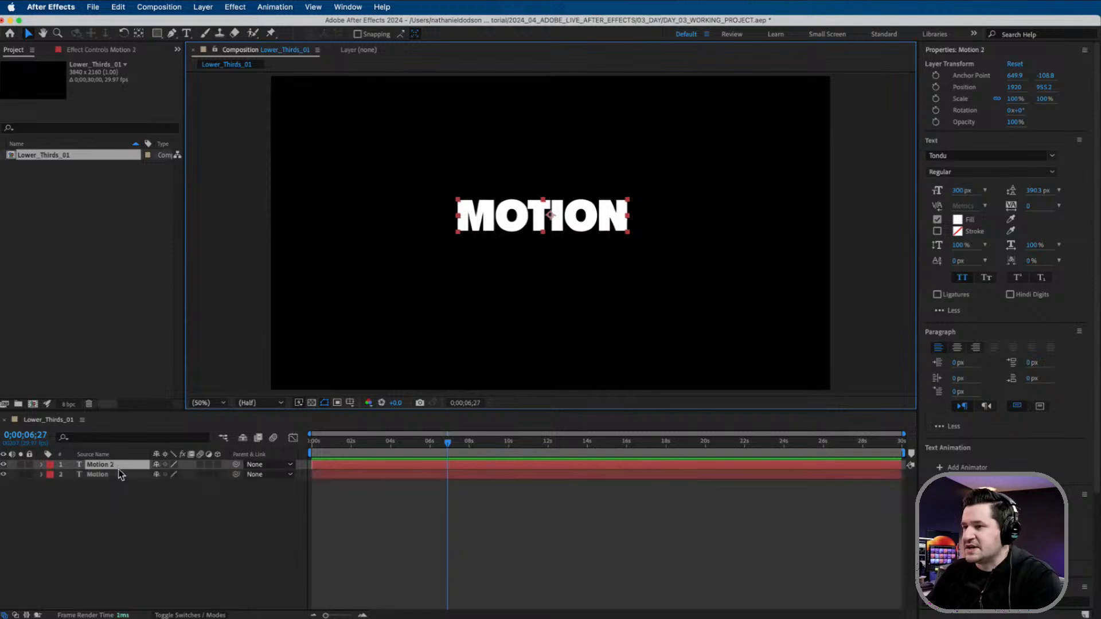
pyautogui.moveTo(117, 468)
pyautogui.mouseDown()
pyautogui.moveTo(117, 492)
pyautogui.moveTo(109, 483)
pyautogui.mouseUp()
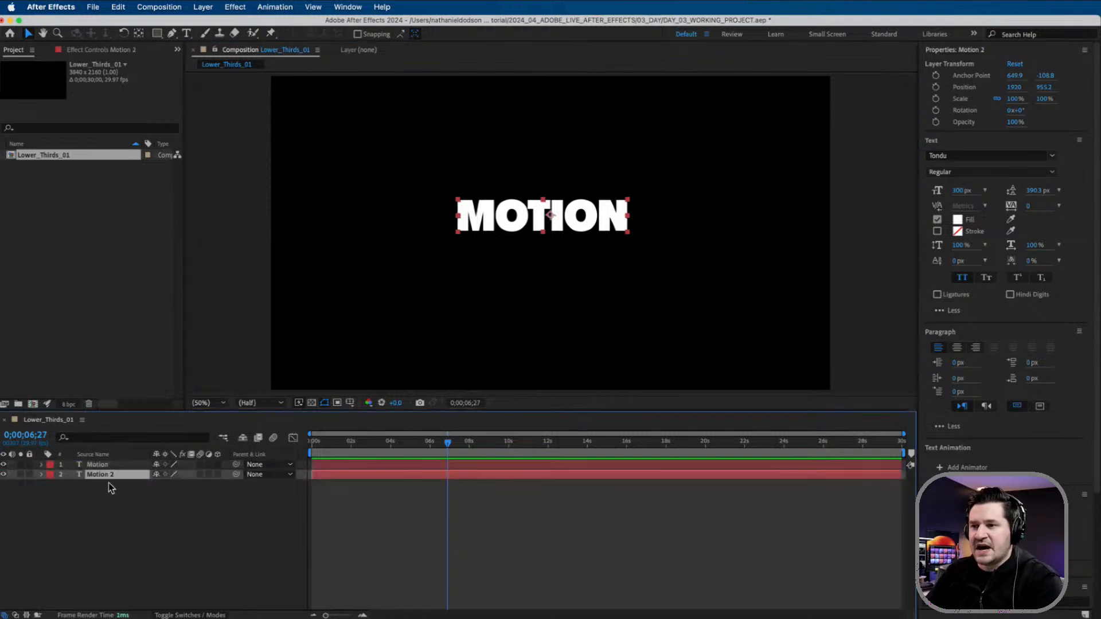
pyautogui.moveTo(561, 207); pyautogui.dragTo(561, 252)
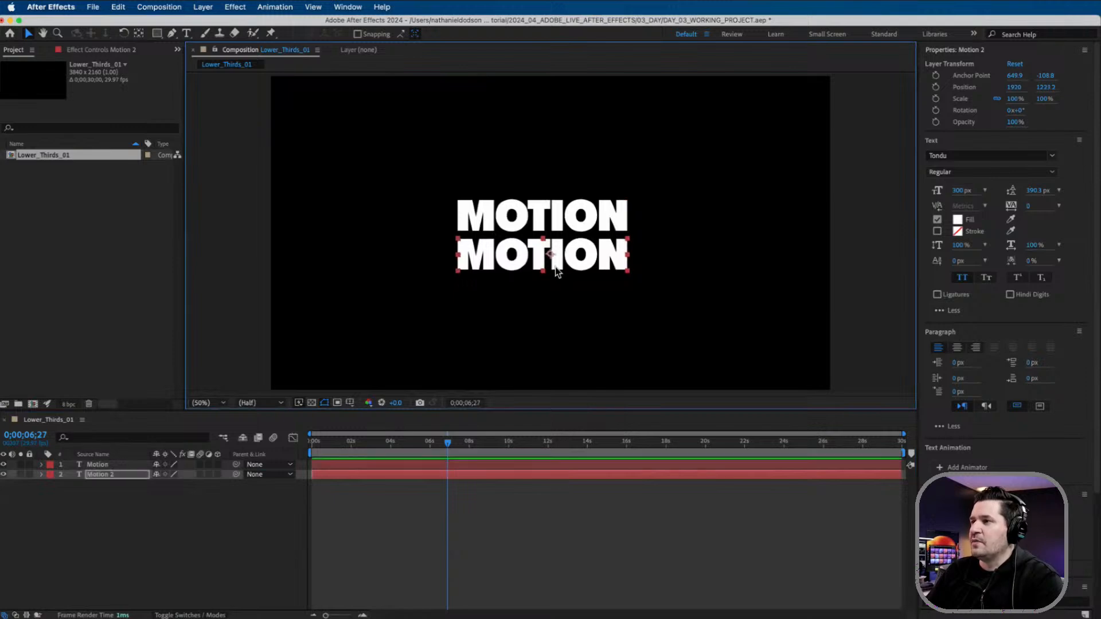
# Replace the duplicated layer's text with "maxwell", finish editing, and deselect the layer
pyautogui.doubleClick(543, 259)
pyautogui.write('maxwell')
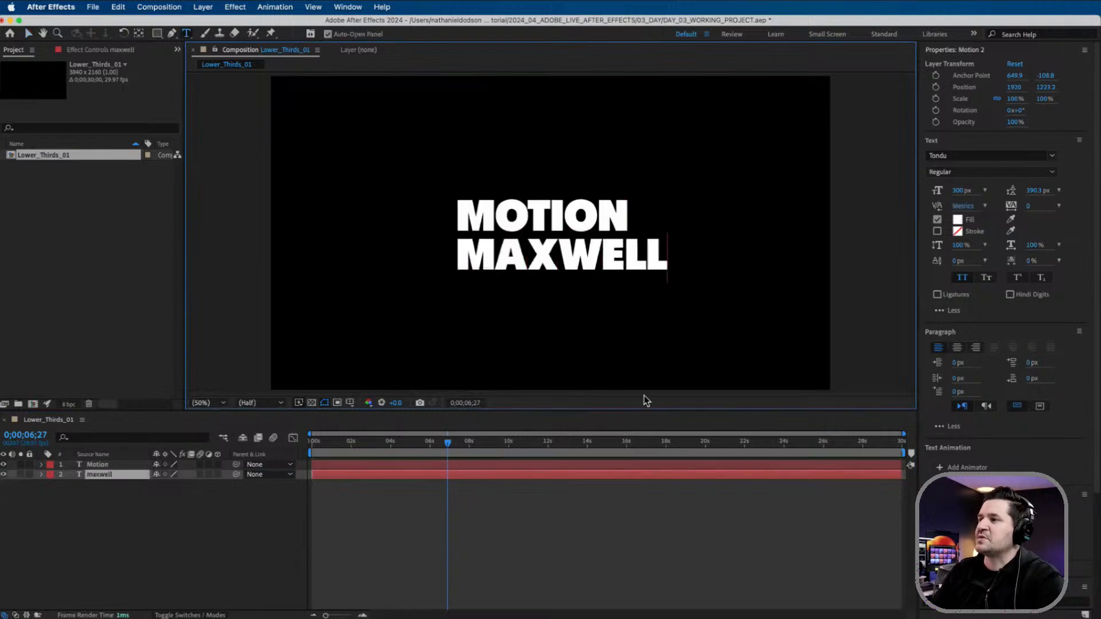
pyautogui.press('Escape')
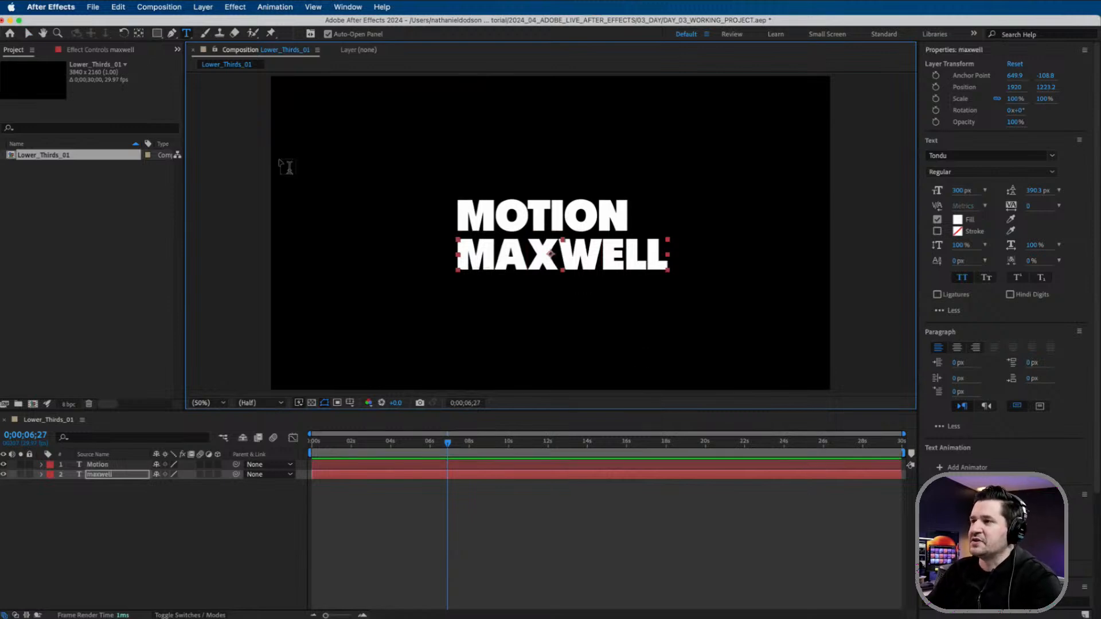
pyautogui.click(26, 30)
pyautogui.click(356, 277)
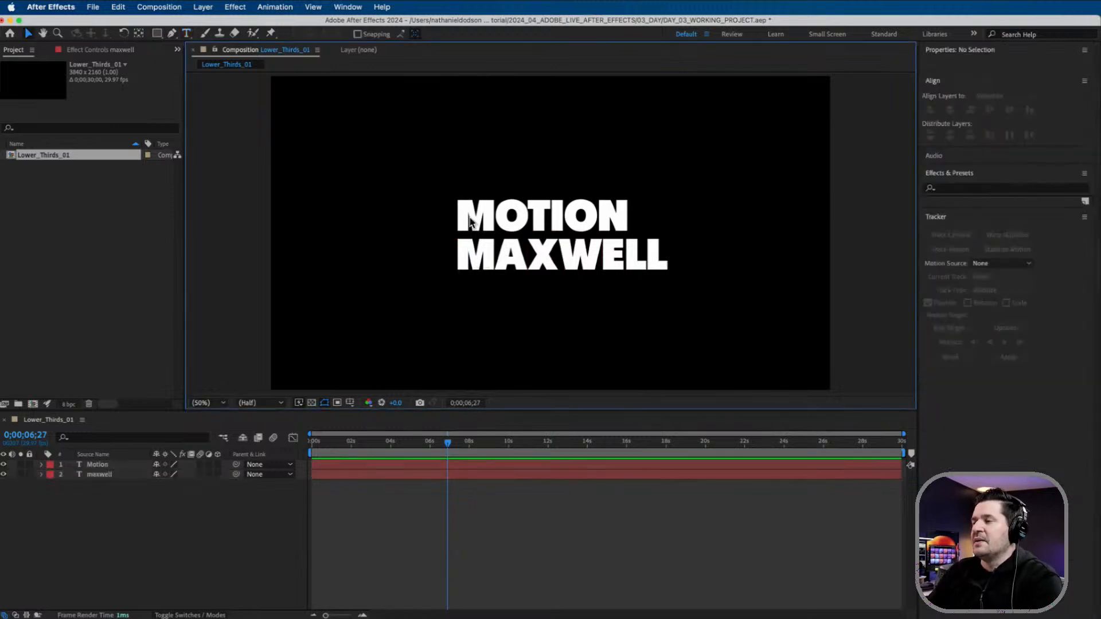
# Turn All Caps off for the Motion text to compare the look, and turn it back on
pyautogui.click(533, 216)
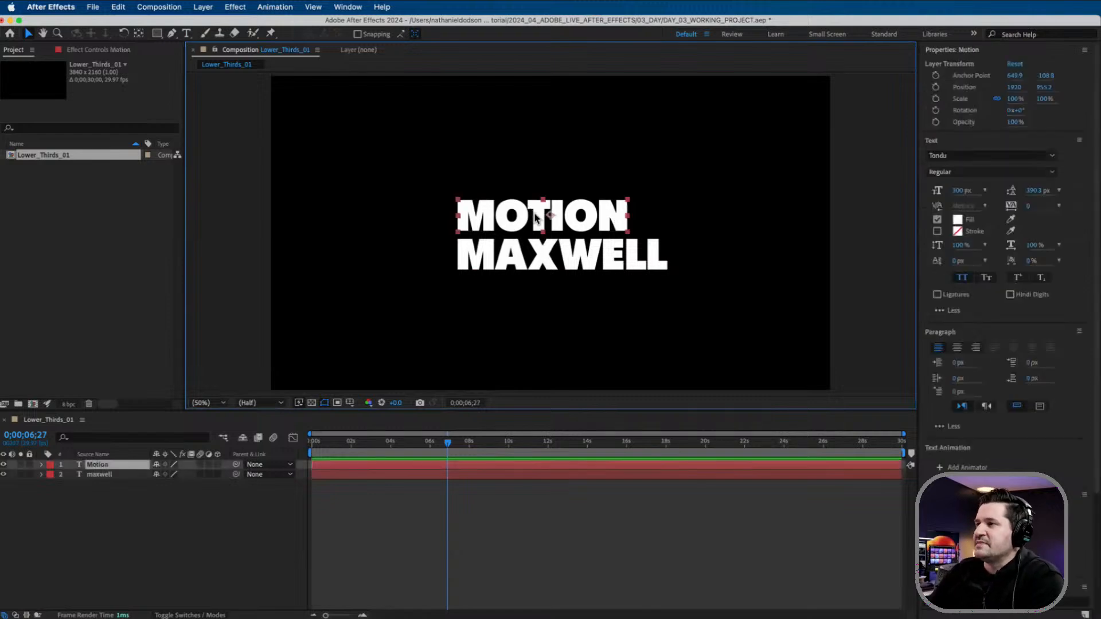
pyautogui.click(92, 476)
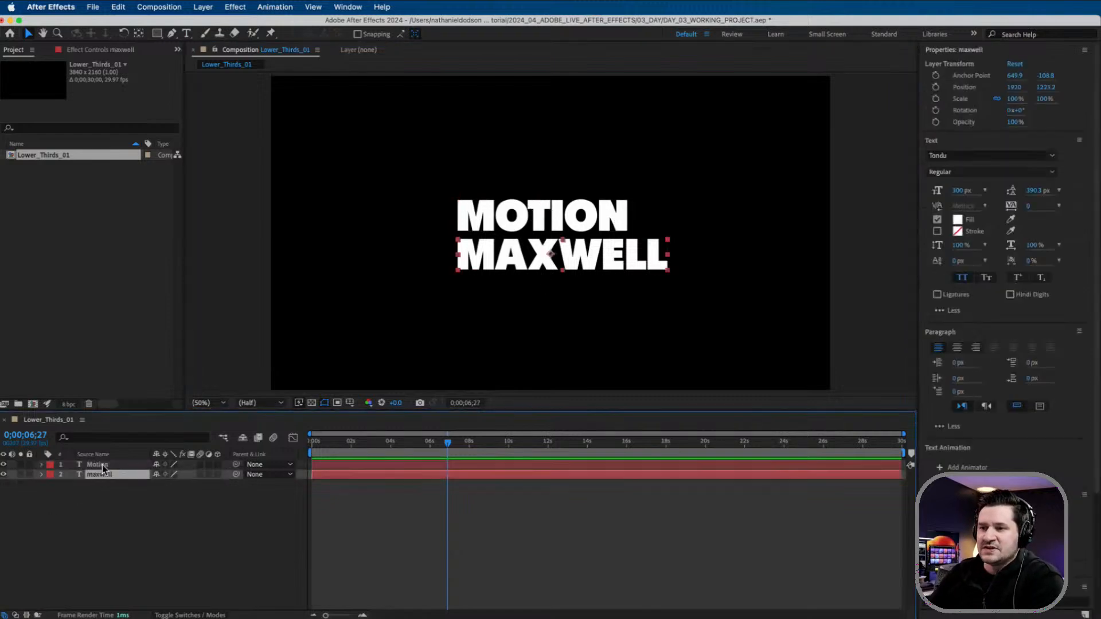
pyautogui.click(102, 465)
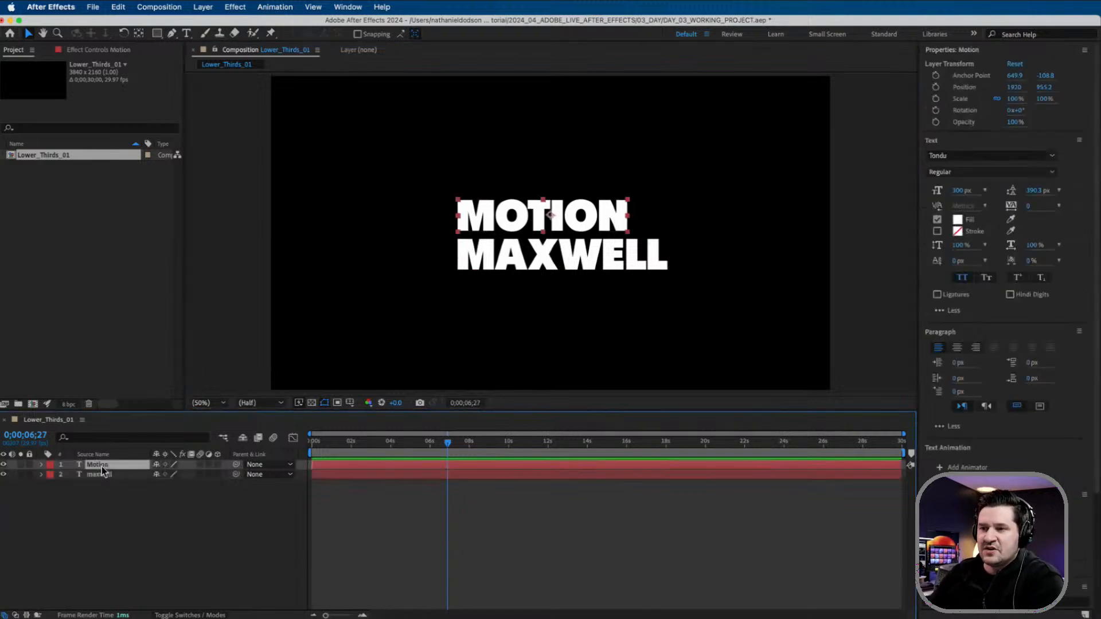
pyautogui.click(593, 258)
pyautogui.click(549, 214)
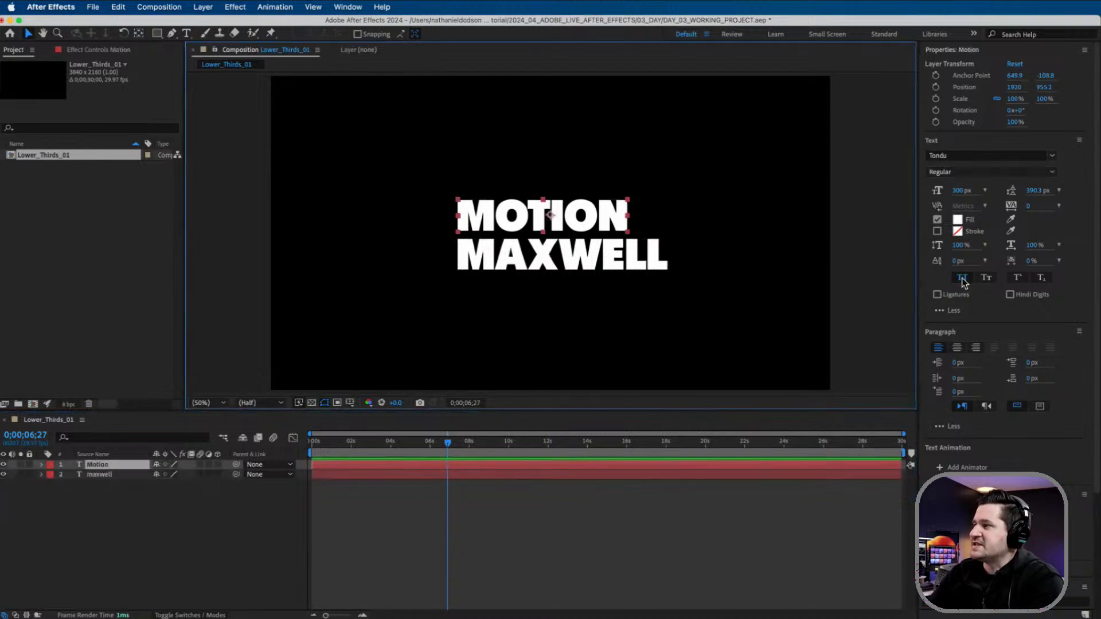
pyautogui.press('Return')
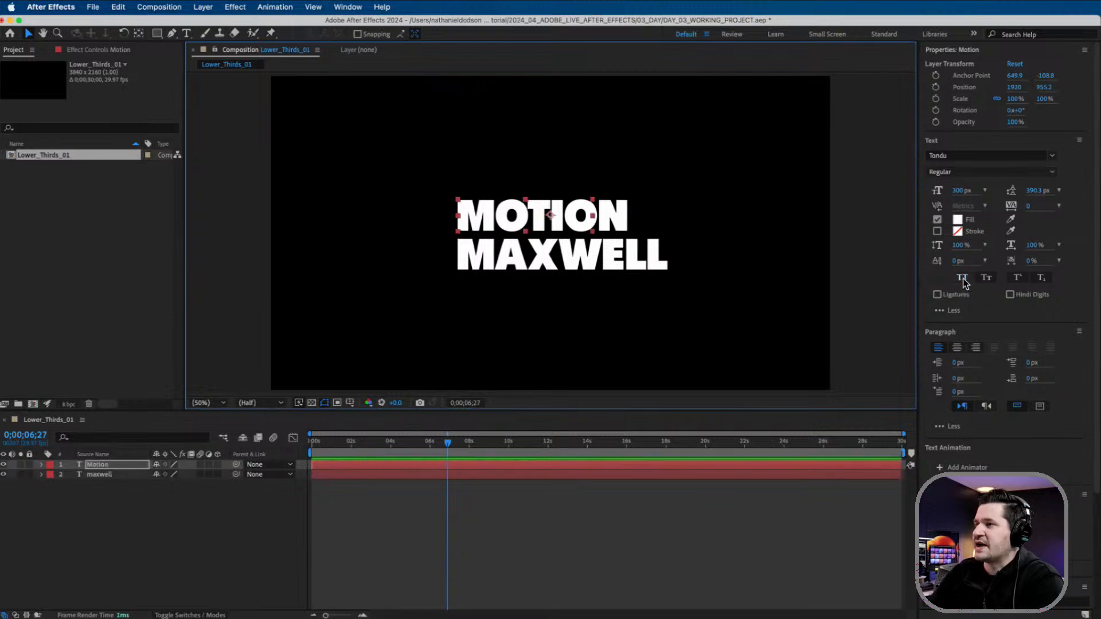
pyautogui.click(963, 279)
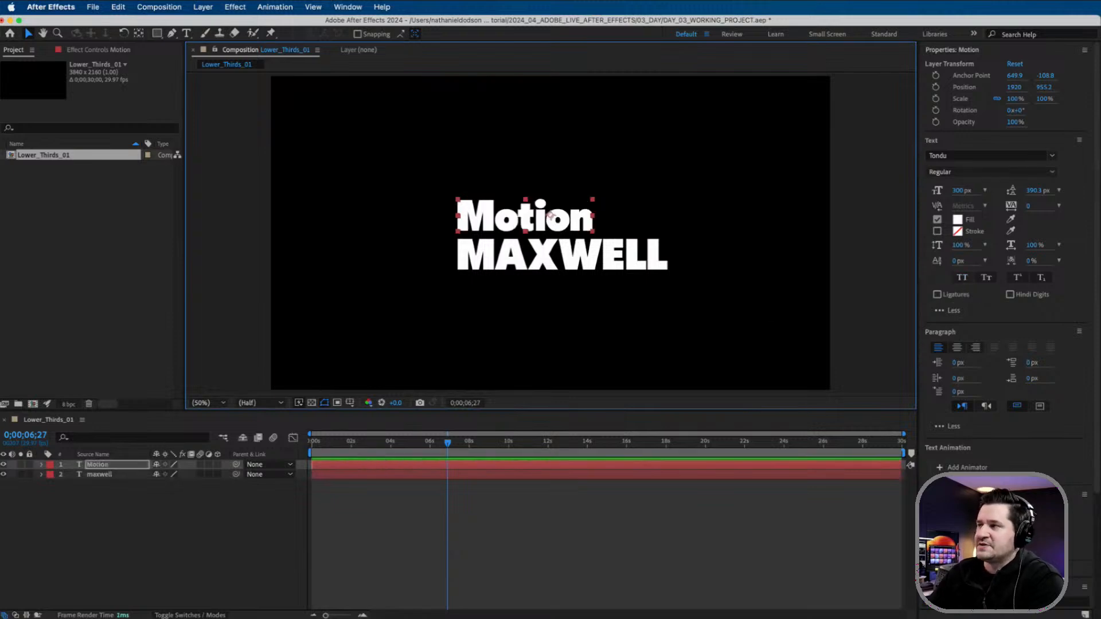
pyautogui.click(963, 278)
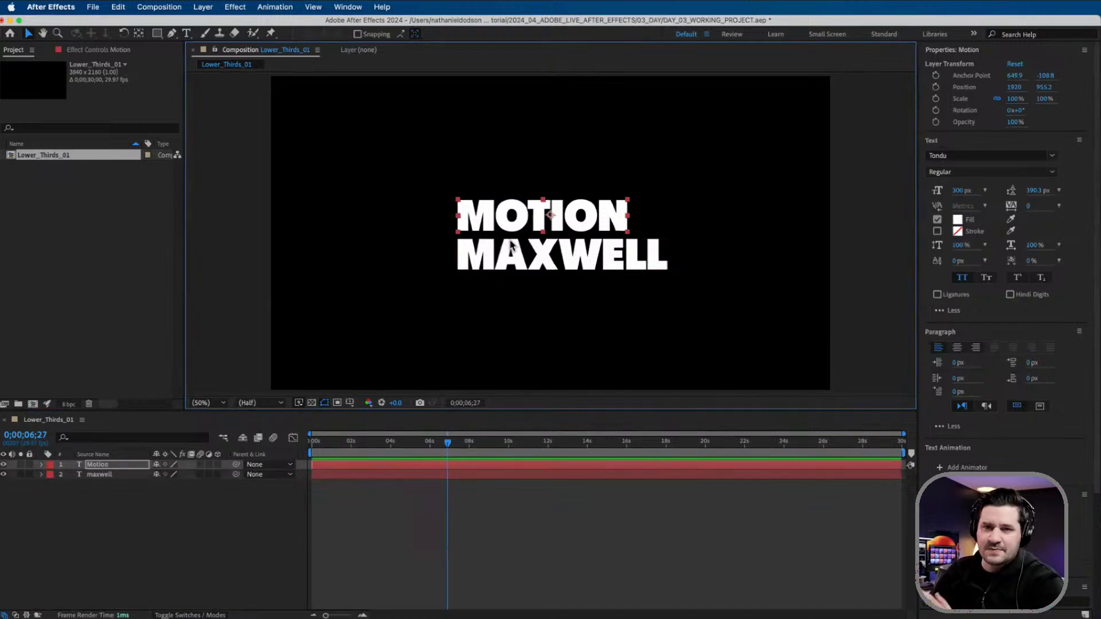
# Add a new text layer under the two name lines reading "After Effects Mascot Professional"
pyautogui.click(229, 519)
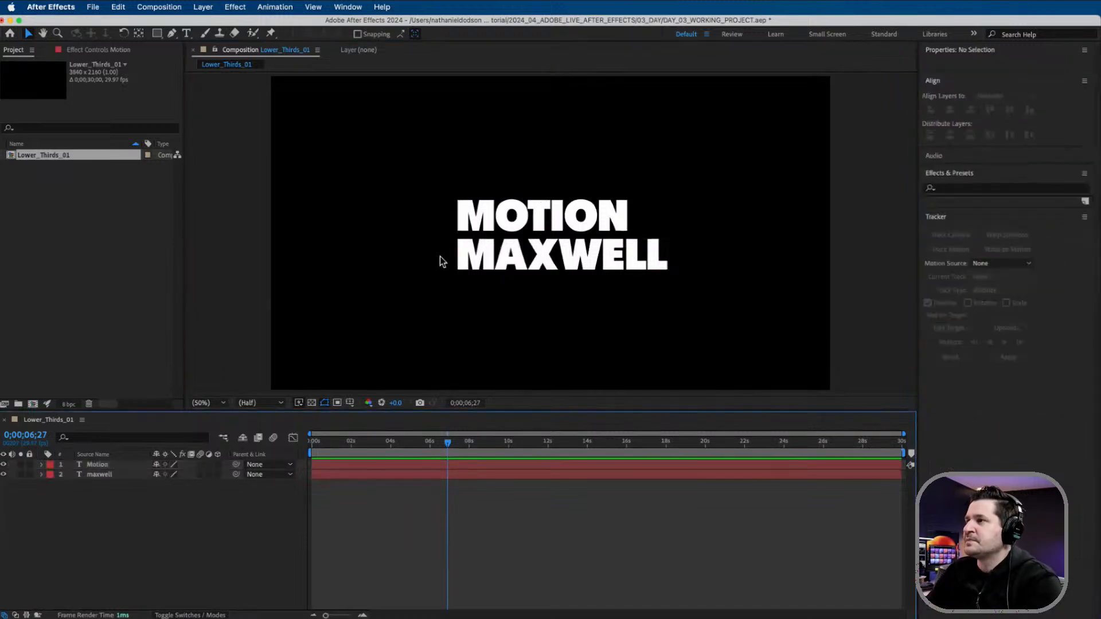
pyautogui.click(187, 34)
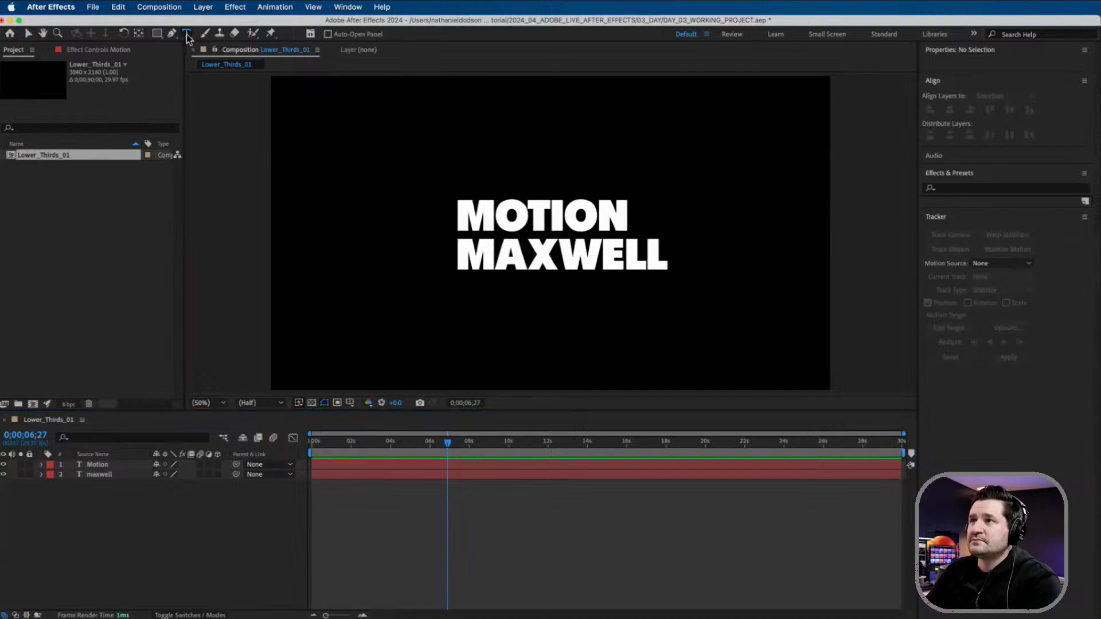
pyautogui.click(516, 299)
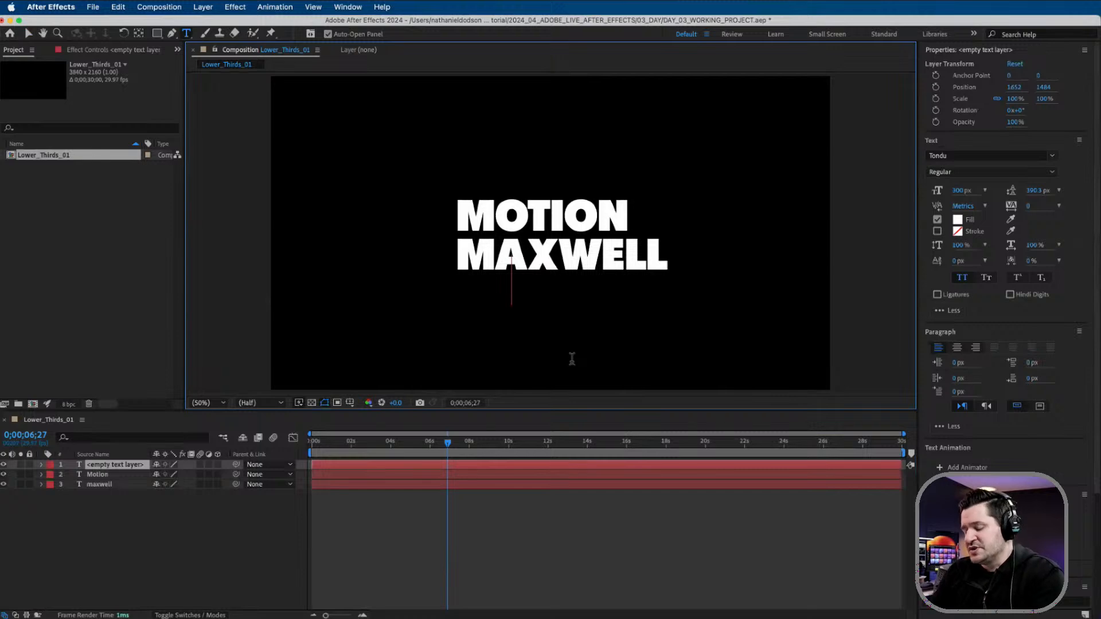
pyautogui.write('After E')
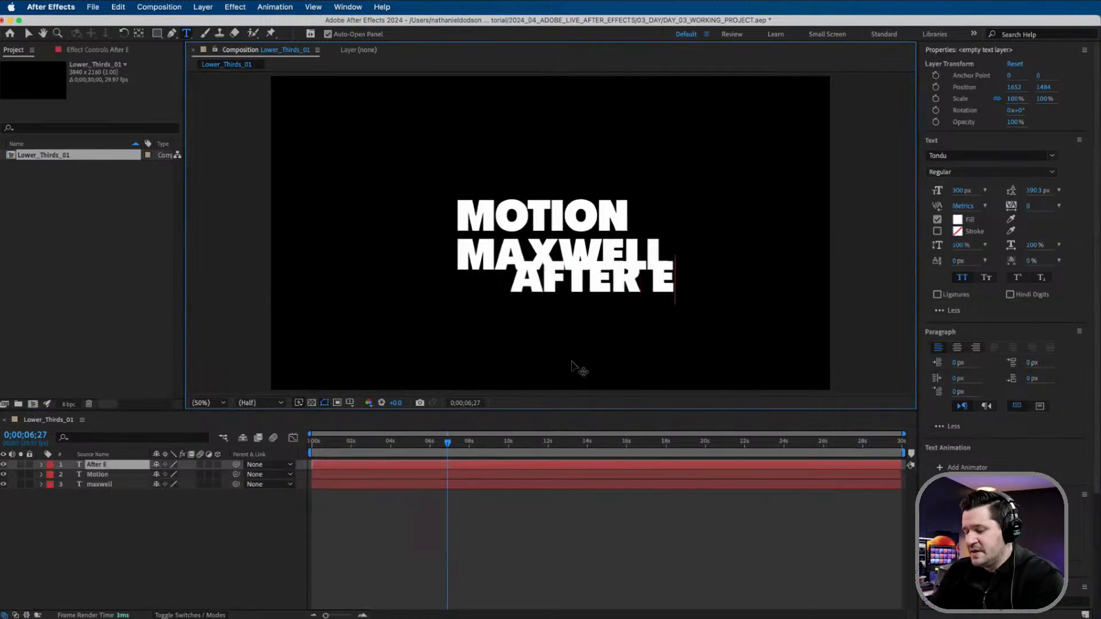
pyautogui.write('ffects')
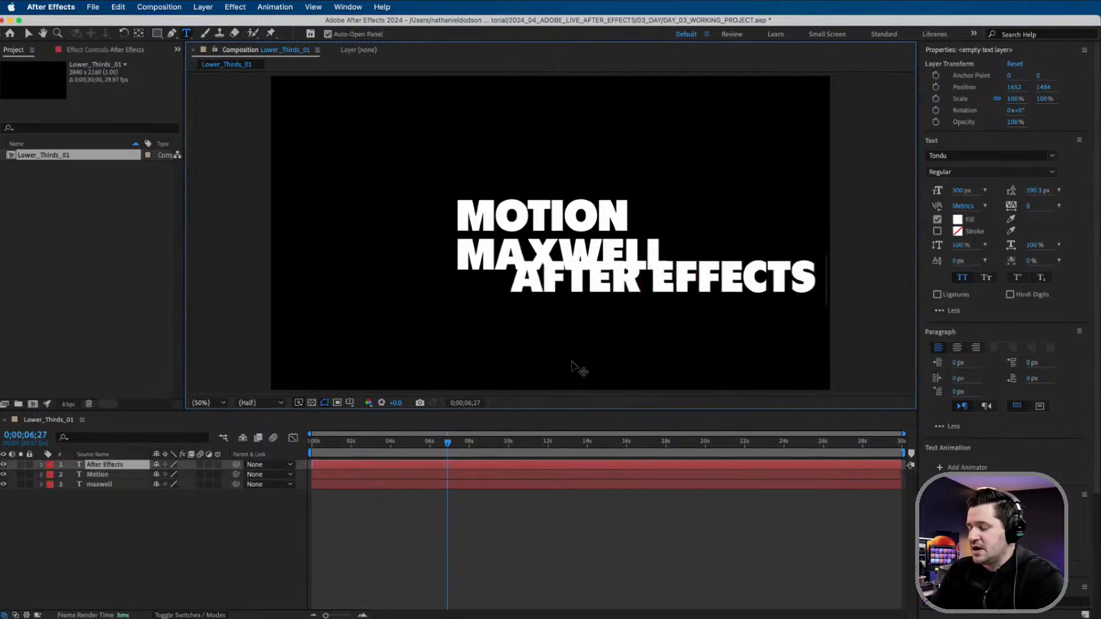
pyautogui.write(' Mascot Professi')
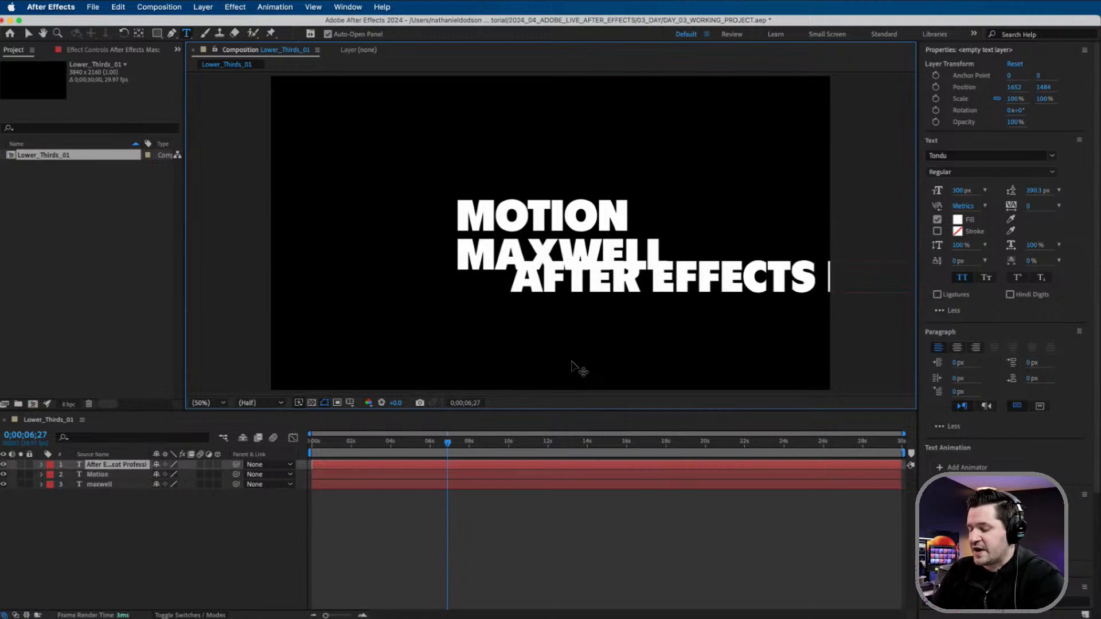
pyautogui.write('onal')
pyautogui.press('super+Return')
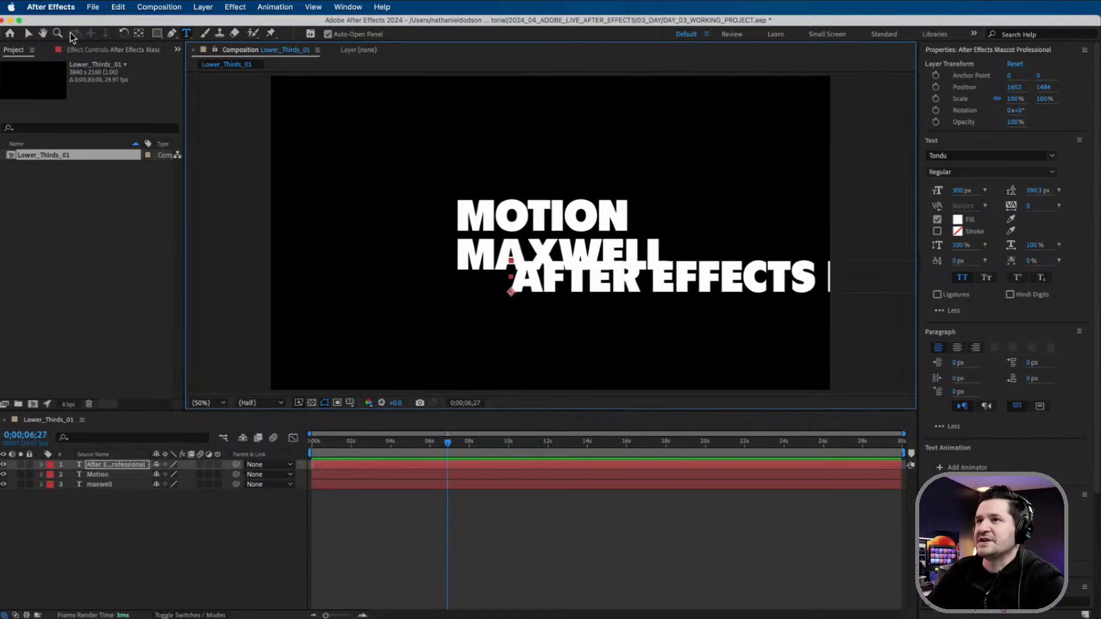
# Move the "After Effects Mascot Professional" text to about 156, 1752 and set its font to Brother 1816 Bold
pyautogui.click(28, 33)
pyautogui.moveTo(811, 300); pyautogui.dragTo(687, 305)
pyautogui.click(963, 156)
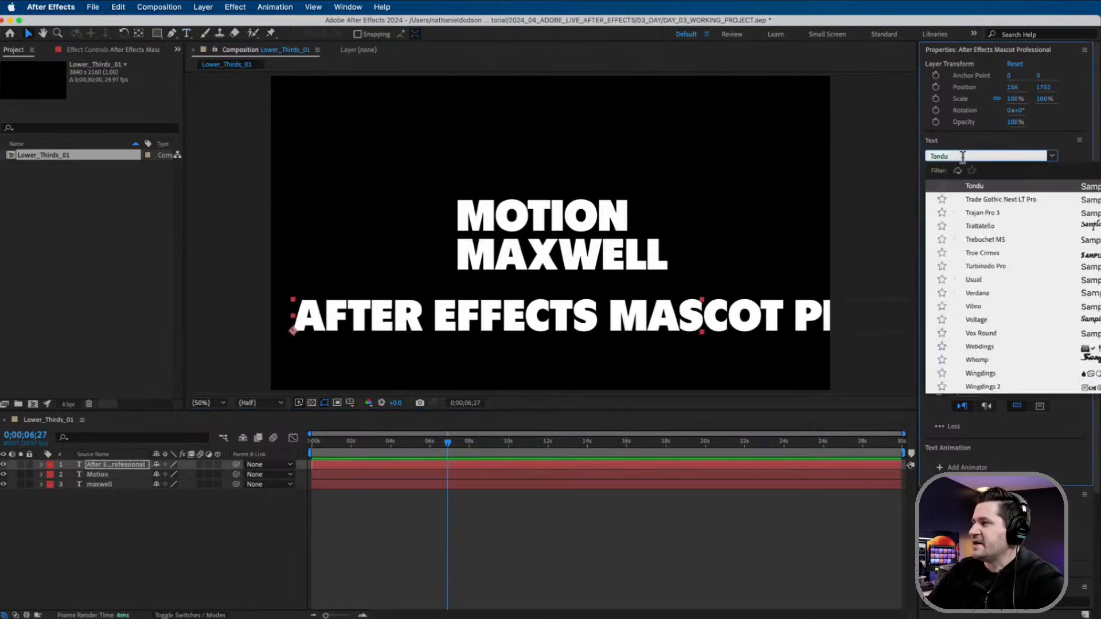
pyautogui.write('Brother')
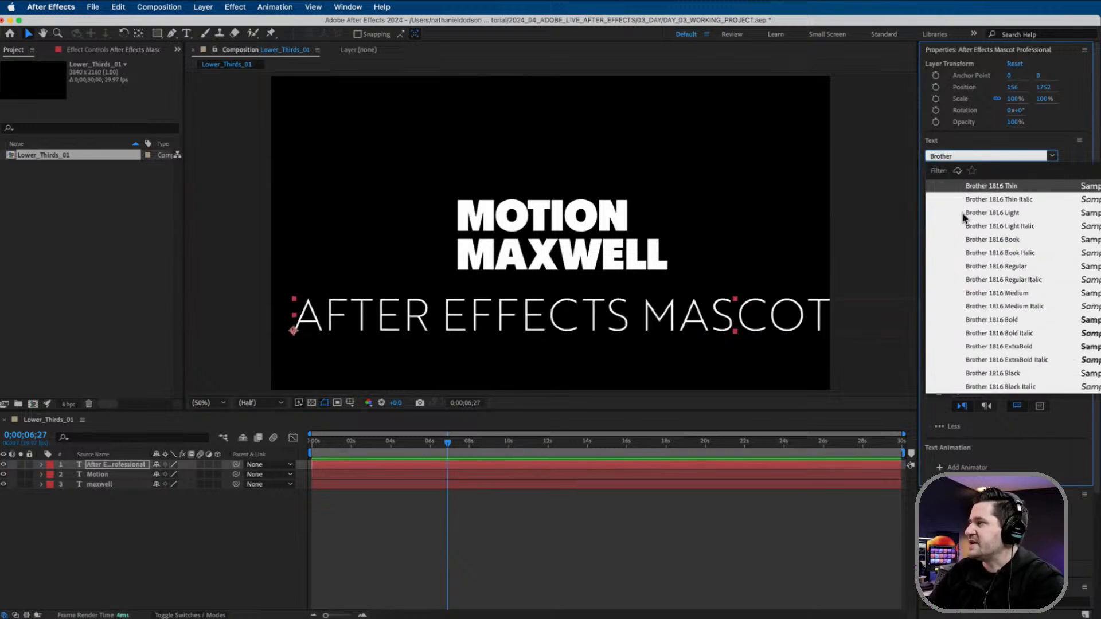
pyautogui.click(982, 319)
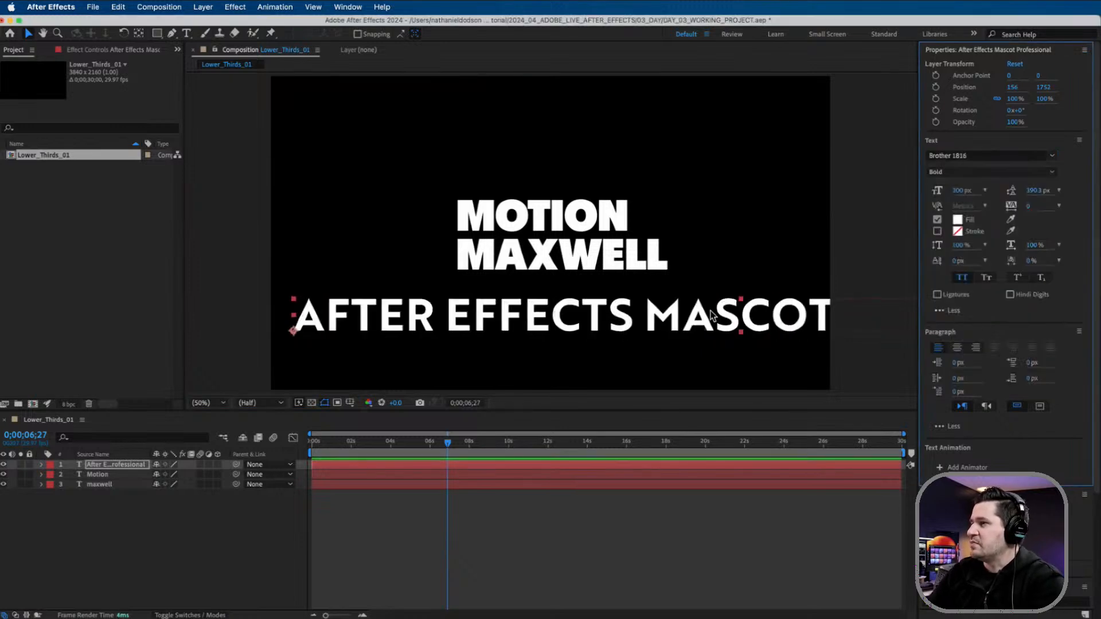
# Reduce the tagline's font size to 65 px and move it to about 1284, 1444, flush with the left edge of MAXWELL
pyautogui.click(961, 190)
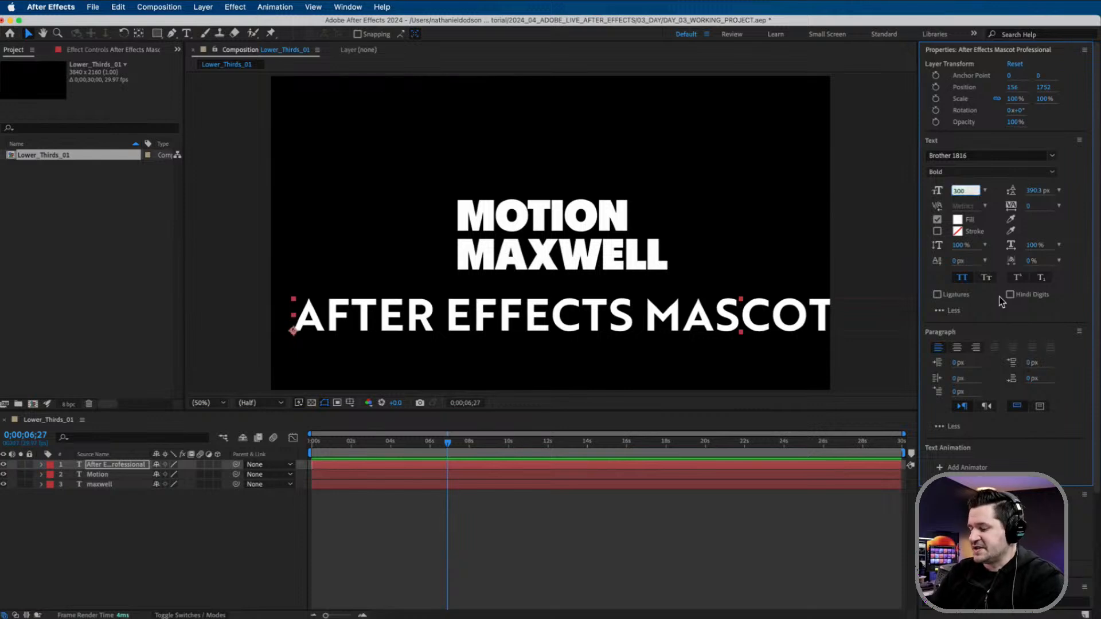
pyautogui.write('90')
pyautogui.press('Return')
pyautogui.moveTo(516, 337); pyautogui.dragTo(647, 297)
pyautogui.moveTo(959, 191); pyautogui.dragTo(950, 195)
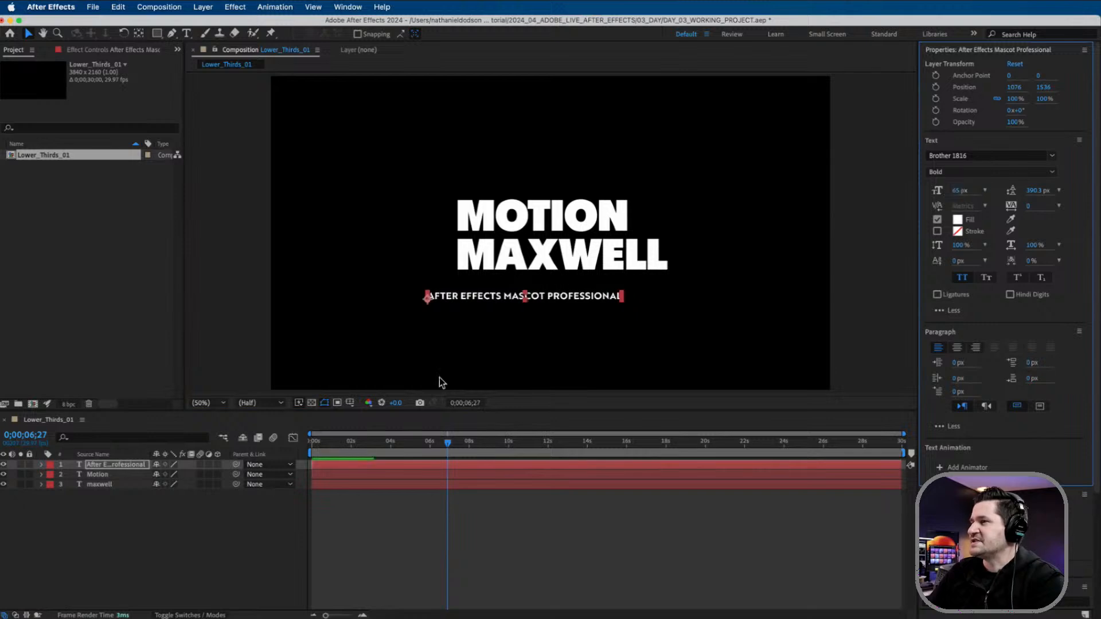
pyautogui.moveTo(566, 300); pyautogui.dragTo(598, 286)
pyautogui.click(510, 314)
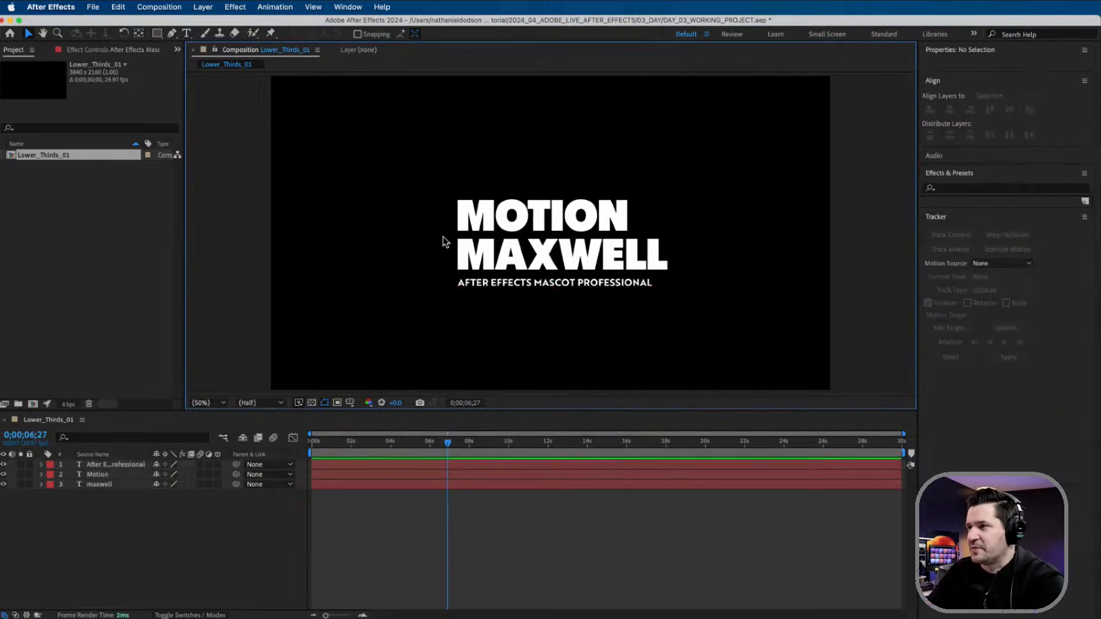
pyautogui.moveTo(408, 184); pyautogui.dragTo(452, 316)
pyautogui.click(490, 284)
pyautogui.click(579, 309)
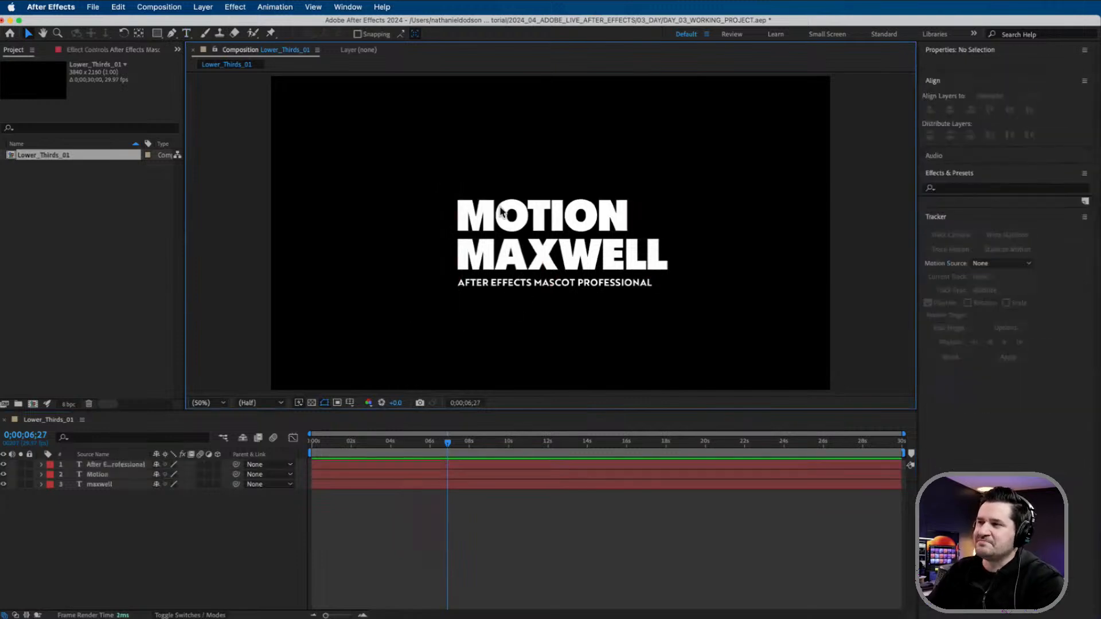
# Duplicate the "After Effects Mascot Professional" text layer and move the original below maxwell in the layer stack
pyautogui.click(520, 290)
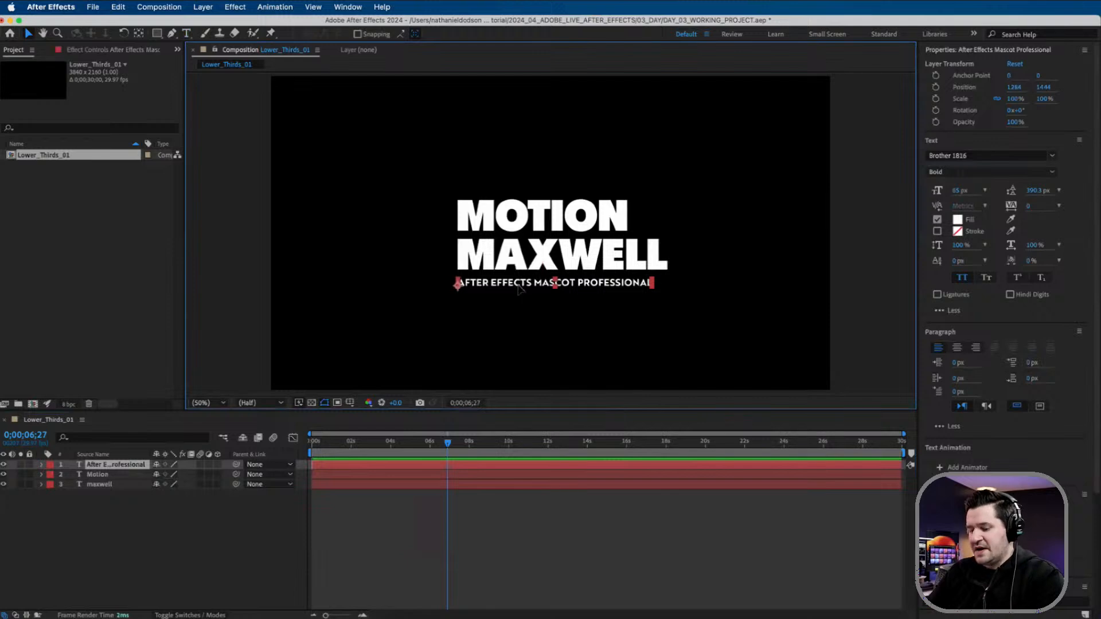
pyautogui.moveTo(518, 285); pyautogui.dragTo(512, 190)
pyautogui.press('super+z')
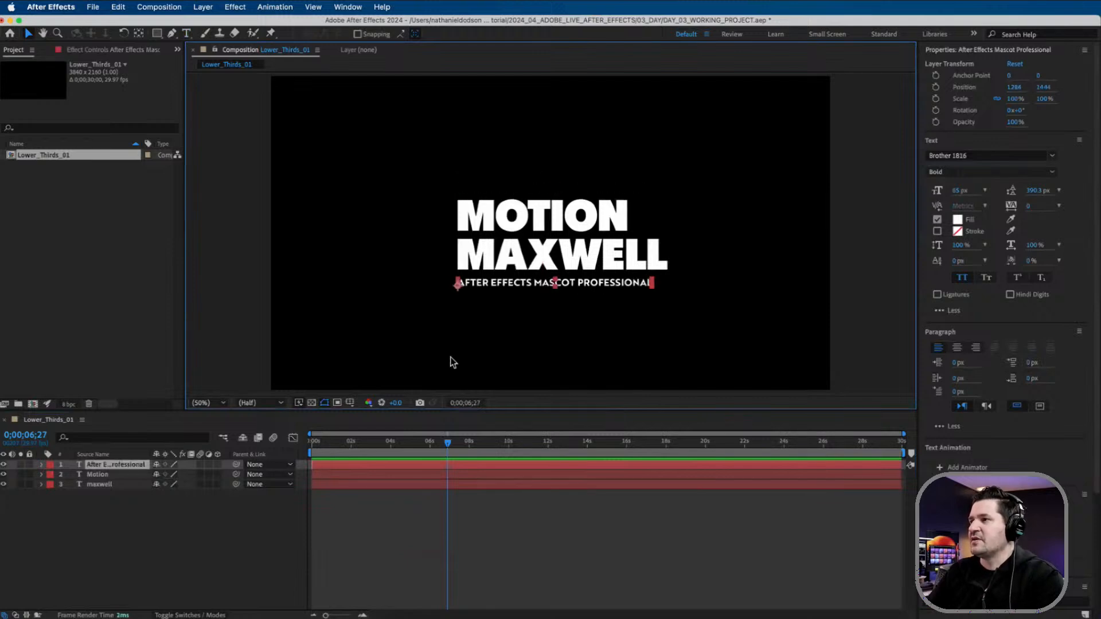
pyautogui.press('super+d')
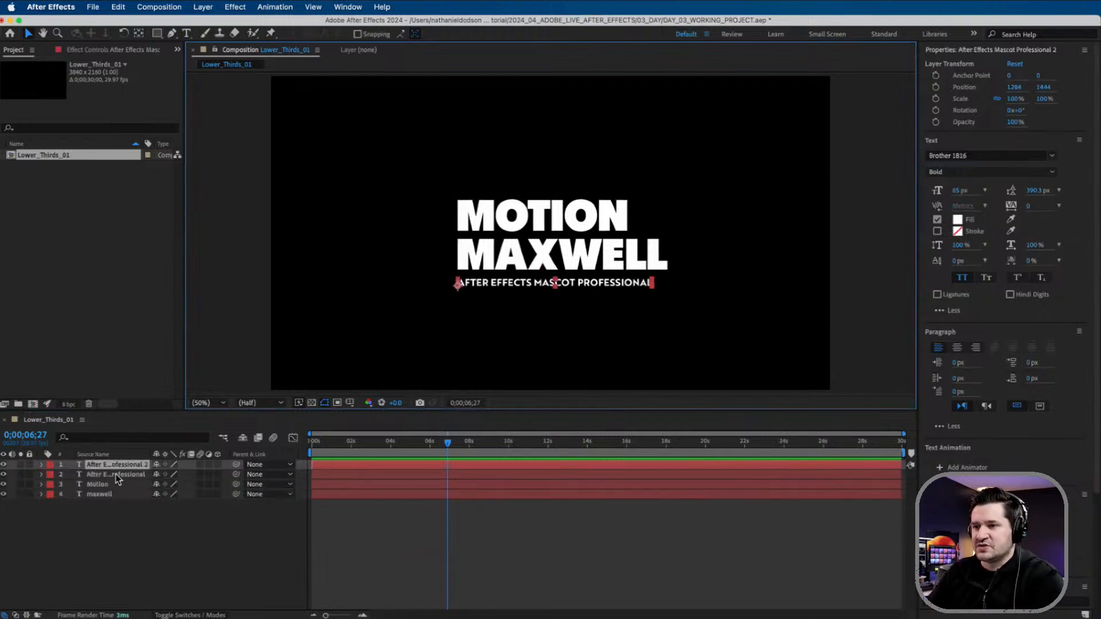
pyautogui.moveTo(116, 479); pyautogui.dragTo(119, 504)
pyautogui.click(123, 466)
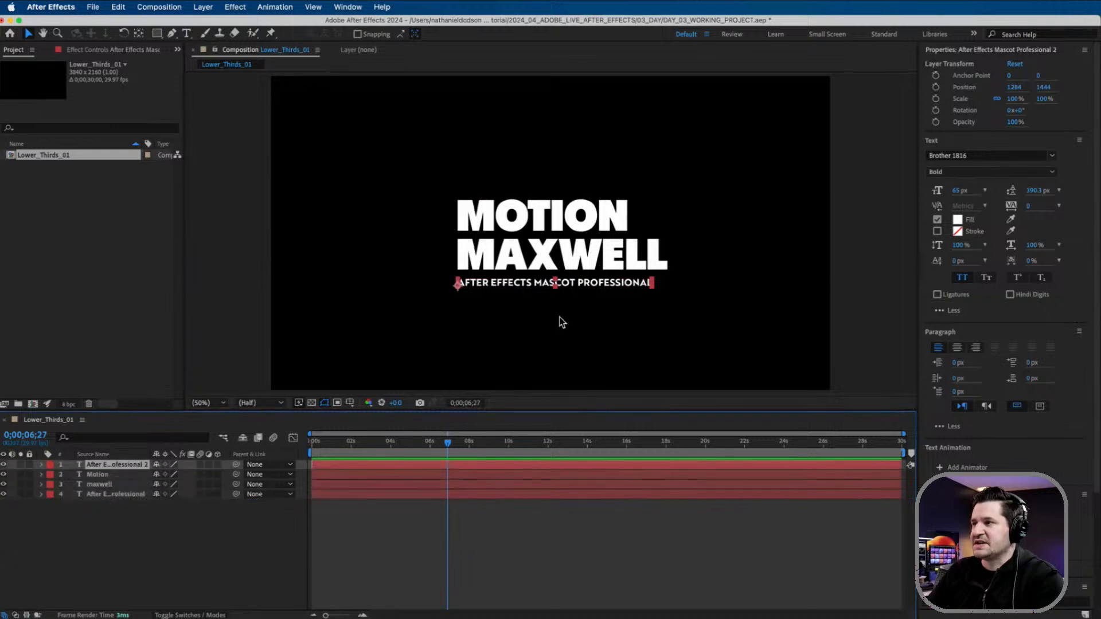
# Move the duplicated tagline straight up to position 1284, 800, just above MOTION
pyautogui.moveTo(537, 285); pyautogui.dragTo(534, 196)
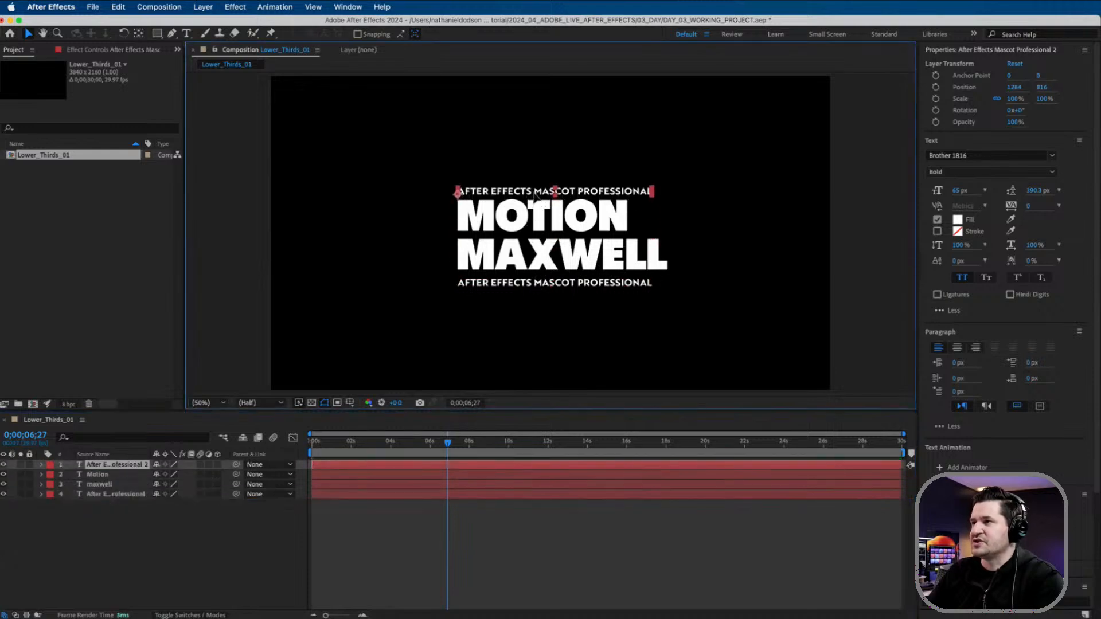
pyautogui.press('Up')
pyautogui.press('Up')
pyautogui.press('Up')
pyautogui.press('Up')
pyautogui.press('Up')
pyautogui.press('Up')
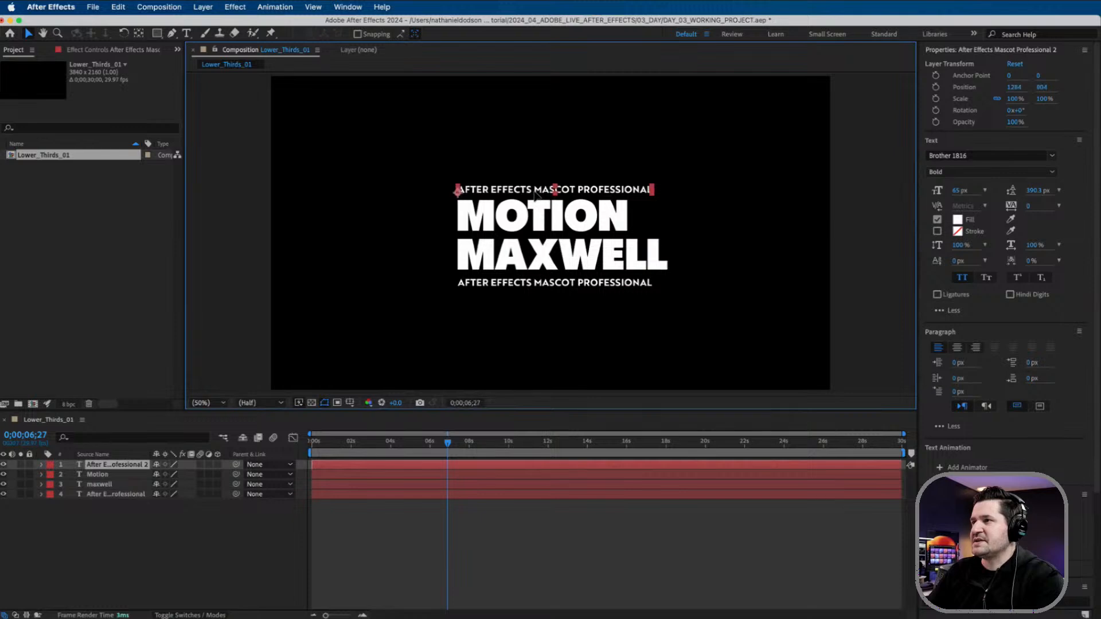
pyautogui.press('Up')
pyautogui.press('Up')
# Replace the text of the upper tagline copy with "adobe inc." and deselect it
pyautogui.doubleClick(535, 192)
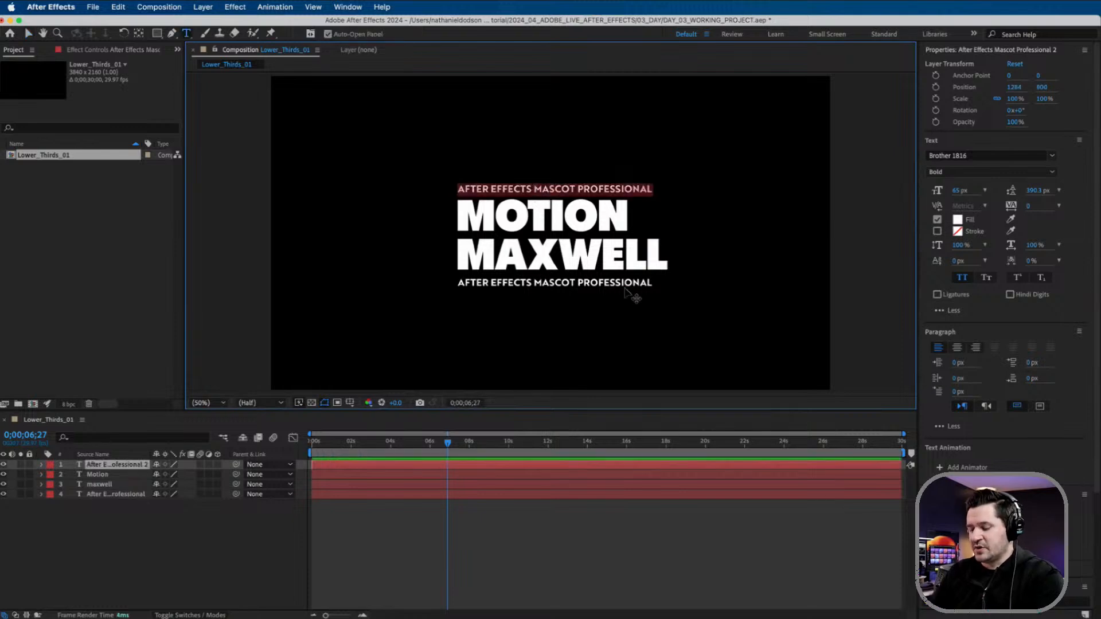
pyautogui.write('adobe')
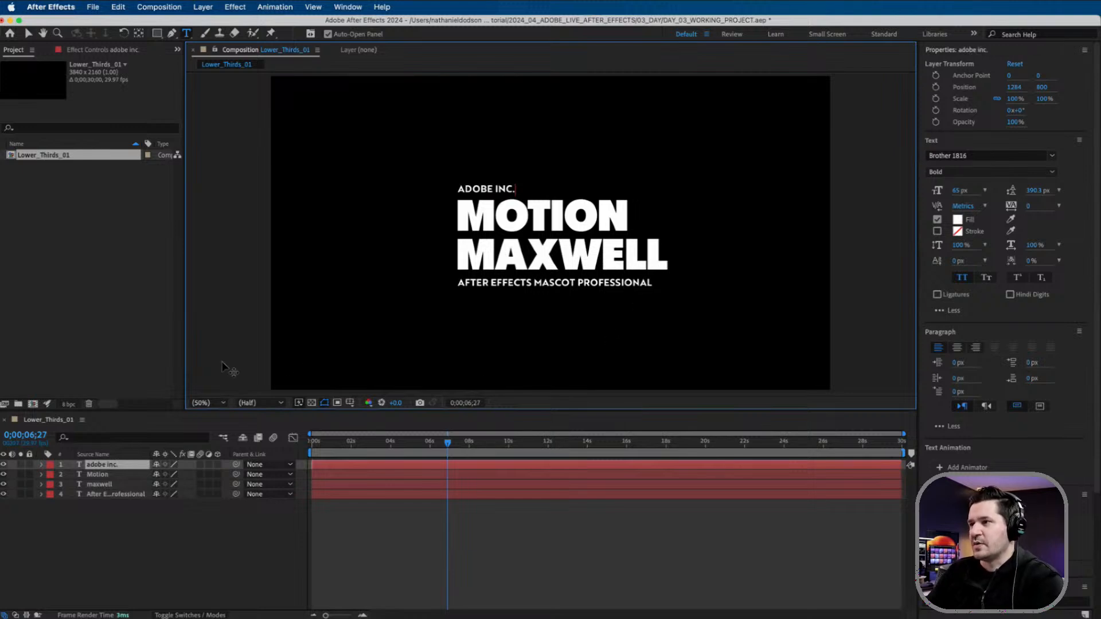
pyautogui.click(219, 522)
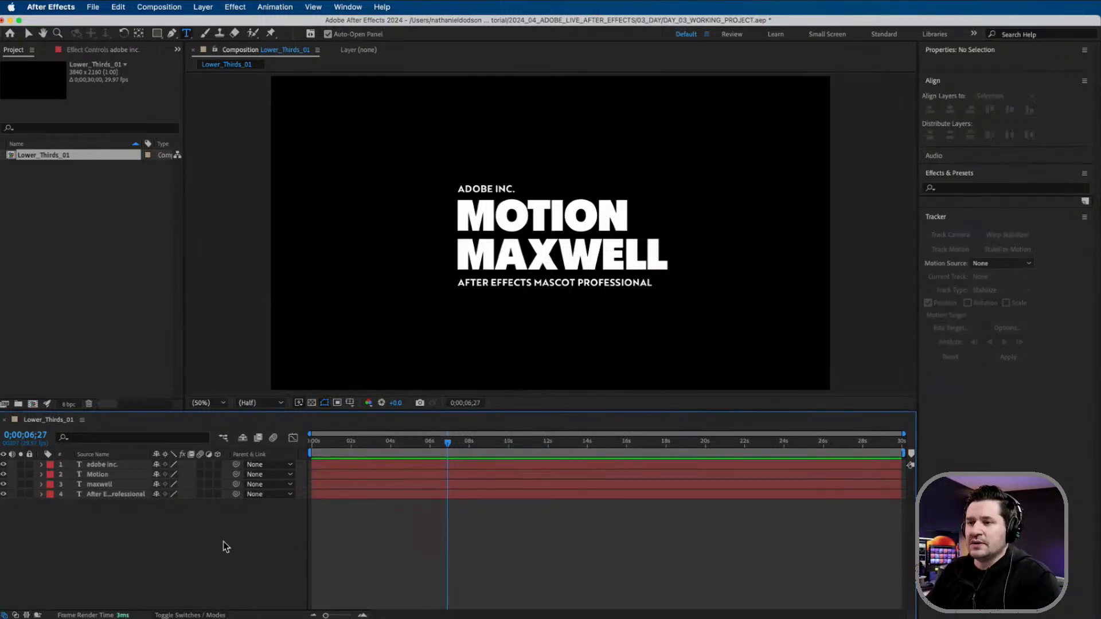
pyautogui.click(117, 468)
pyautogui.click(111, 476)
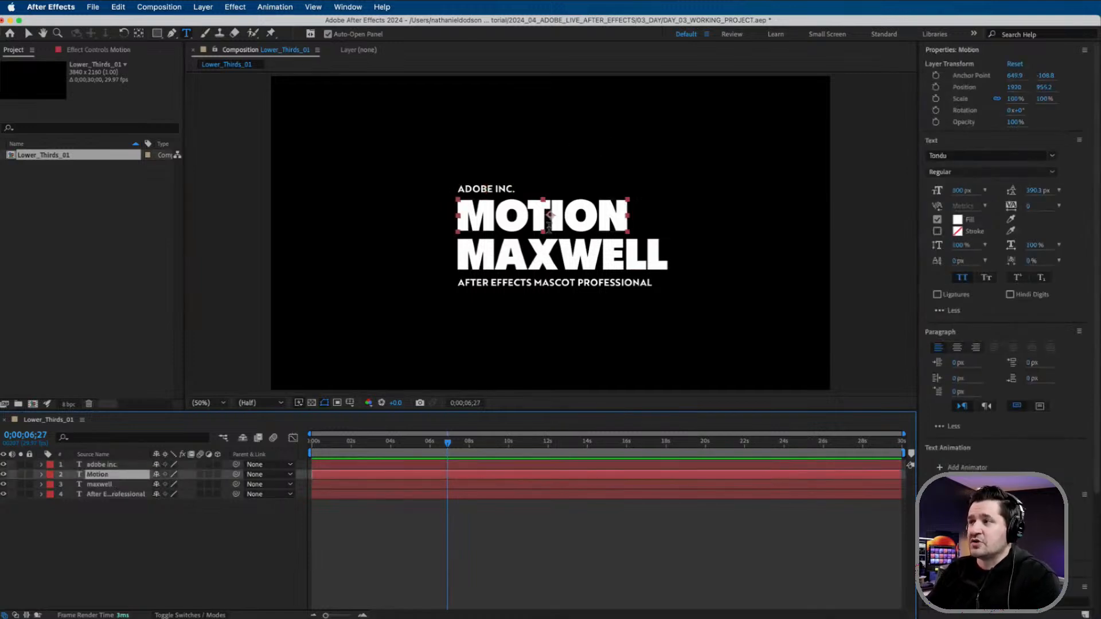
pyautogui.scroll(1, 585, 228)
pyautogui.moveTo(514, 212); pyautogui.dragTo(544, 207)
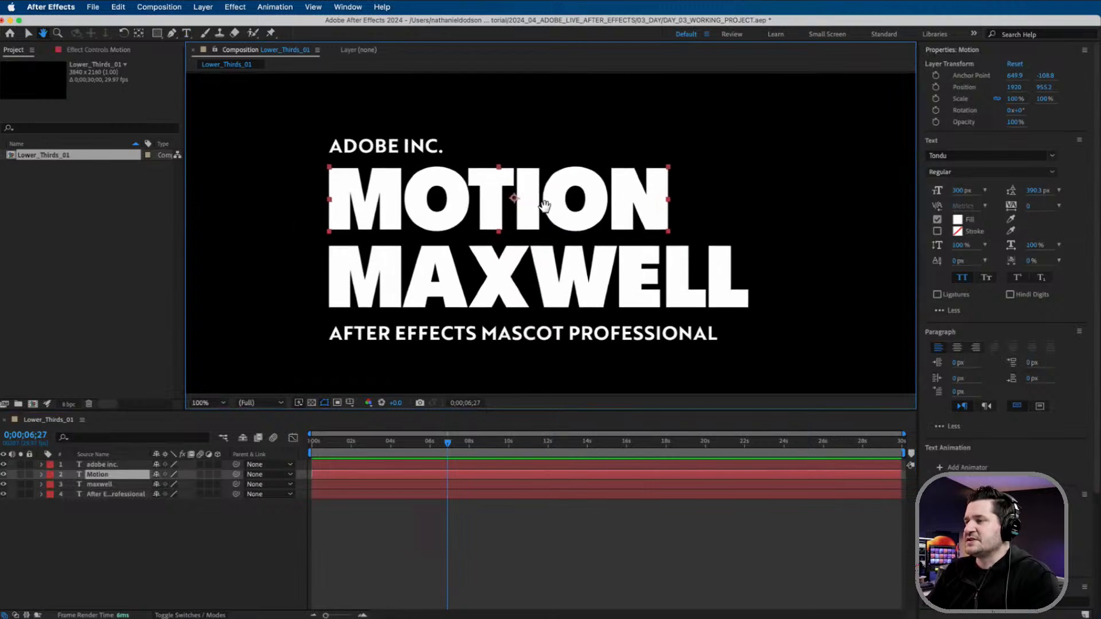
pyautogui.keyDown('alt'); pyautogui.click(544, 206); pyautogui.keyUp('alt')
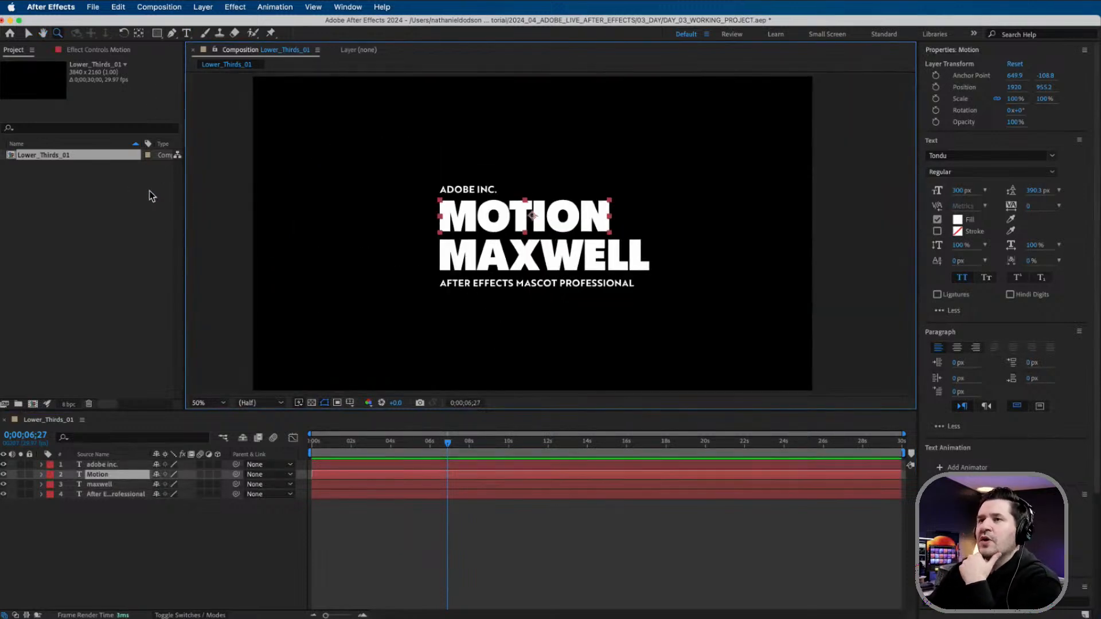
# With no layer selected, draw a red rectangle about 5125 x 1257 px across the composition's lower half, up to the base of MOTION
pyautogui.click(28, 32)
pyautogui.click(333, 259)
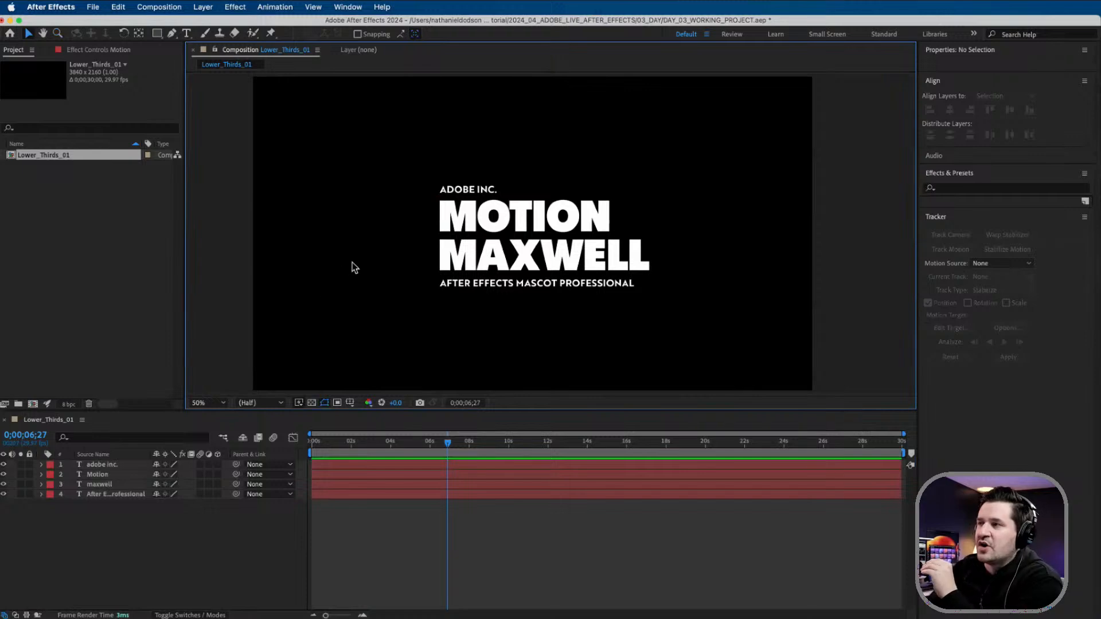
pyautogui.press(',')
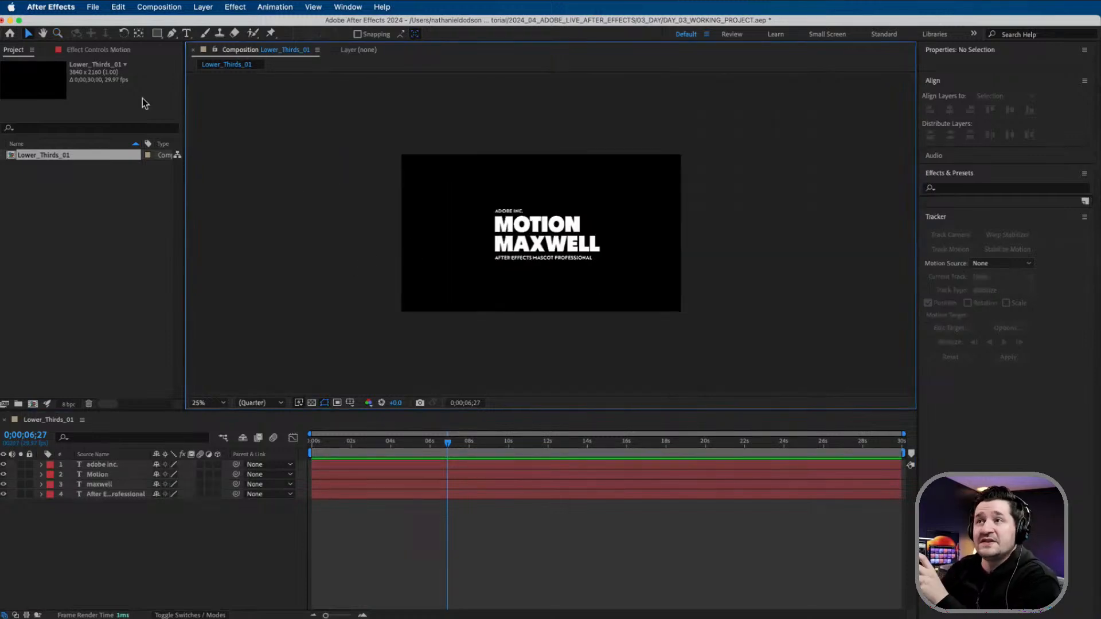
pyautogui.click(157, 33)
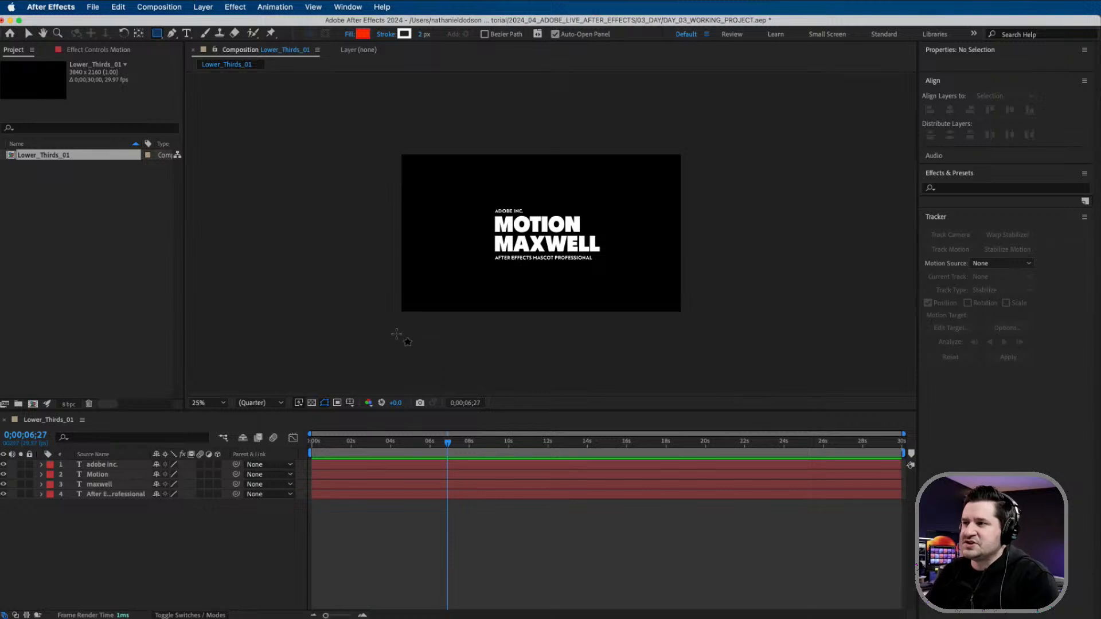
pyautogui.moveTo(374, 324)
pyautogui.mouseDown()
pyautogui.moveTo(703, 282)
pyautogui.moveTo(700, 239)
pyautogui.moveTo(748, 232)
pyautogui.mouseUp()
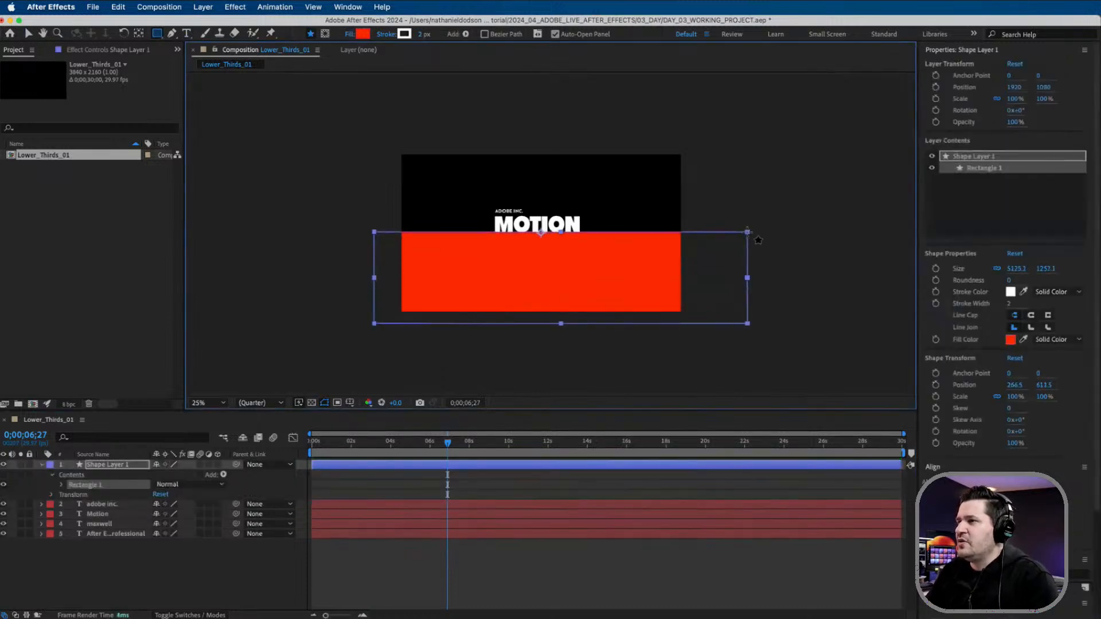
# Nudge the red rectangle down to about 265.9, 621.8 so its upper edge sits just under the MOTION letters
pyautogui.press('z')
pyautogui.click(546, 259)
pyautogui.click(540, 238)
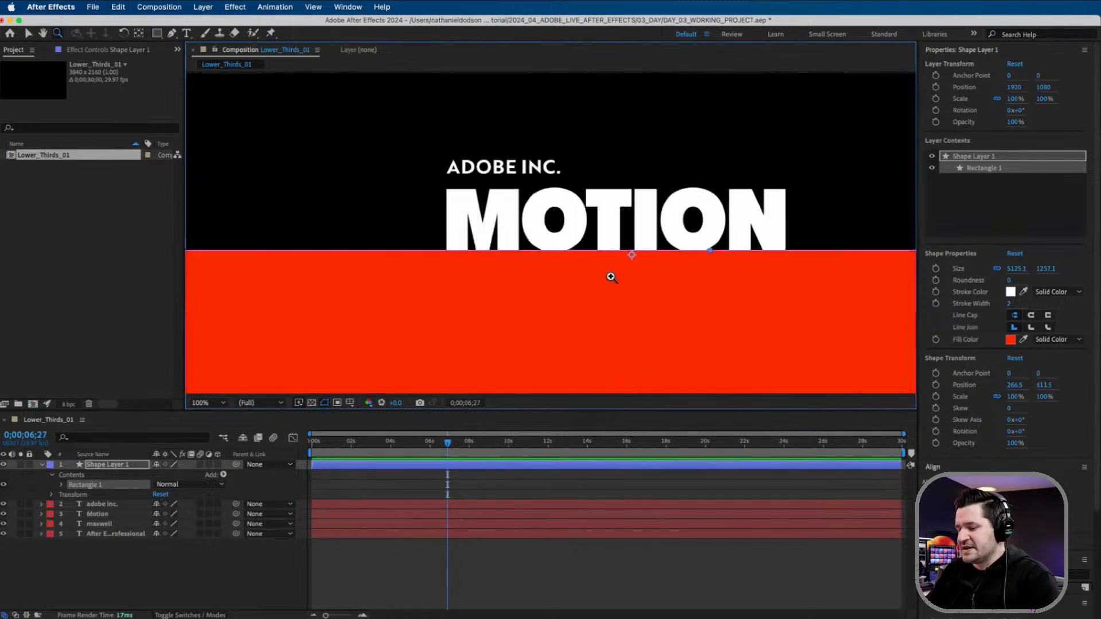
pyautogui.press('v')
pyautogui.moveTo(265, 270); pyautogui.dragTo(262, 268)
pyautogui.click(360, 161)
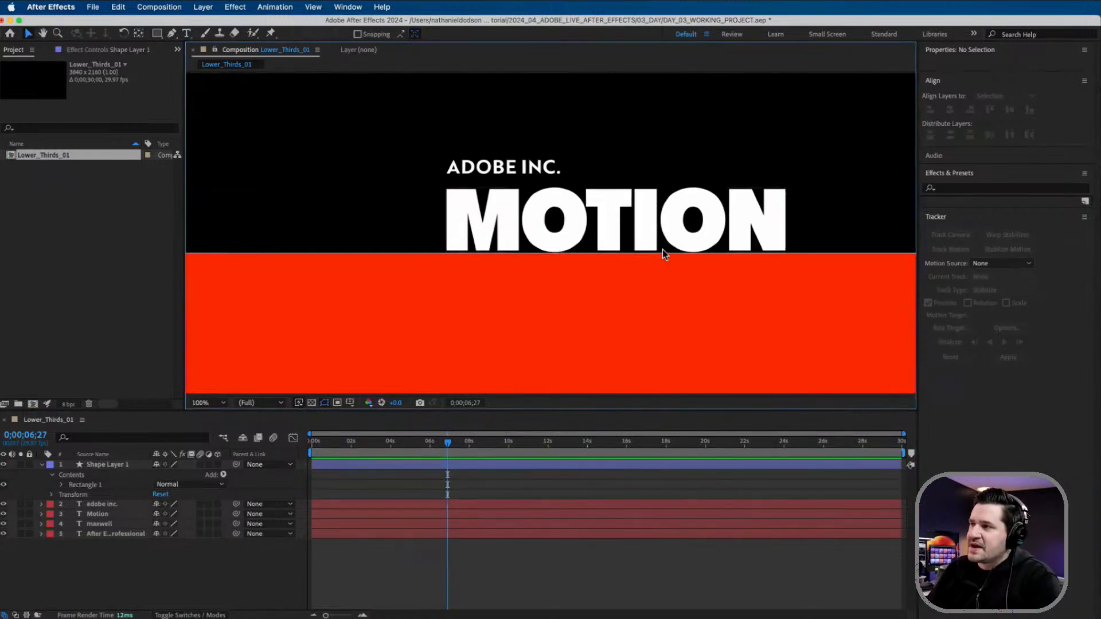
pyautogui.click(301, 342)
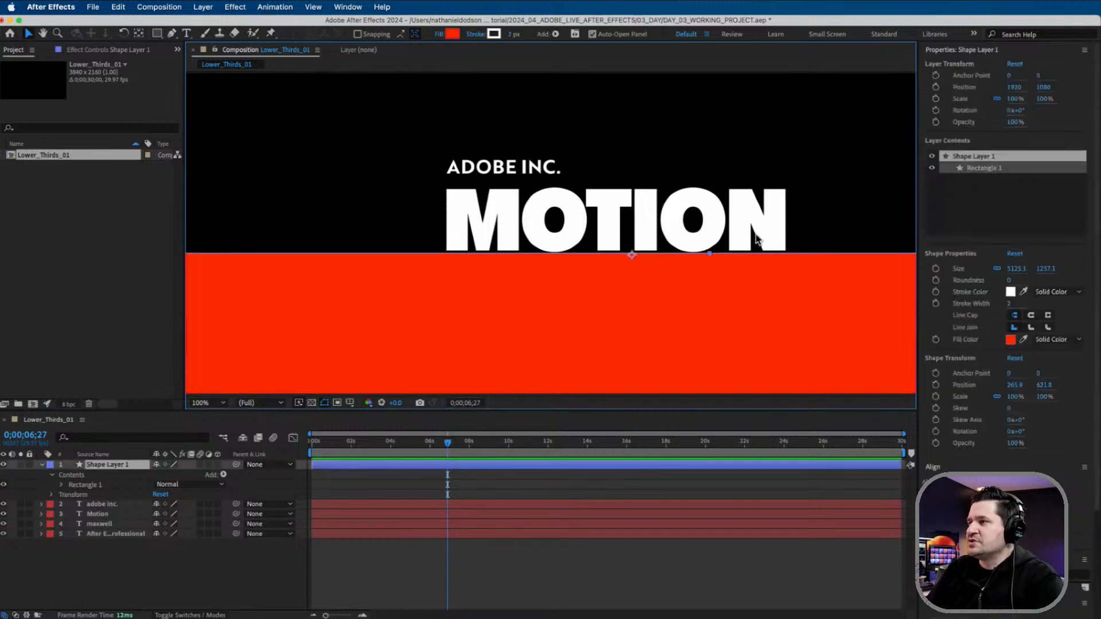
pyautogui.click(830, 221)
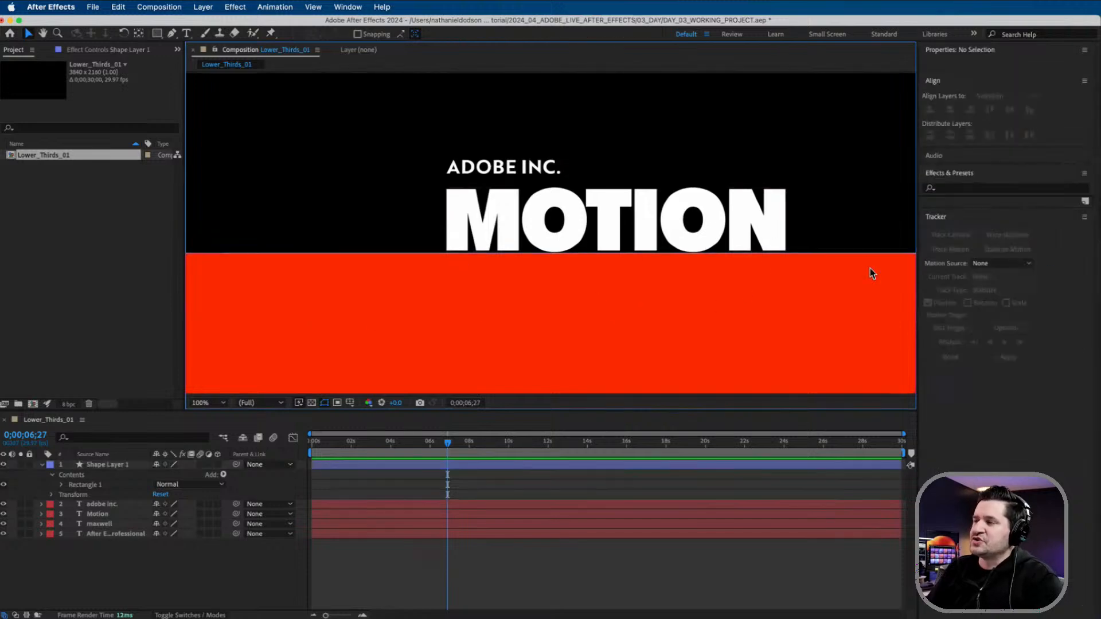
pyautogui.click(398, 322)
pyautogui.press(',')
pyautogui.press(',')
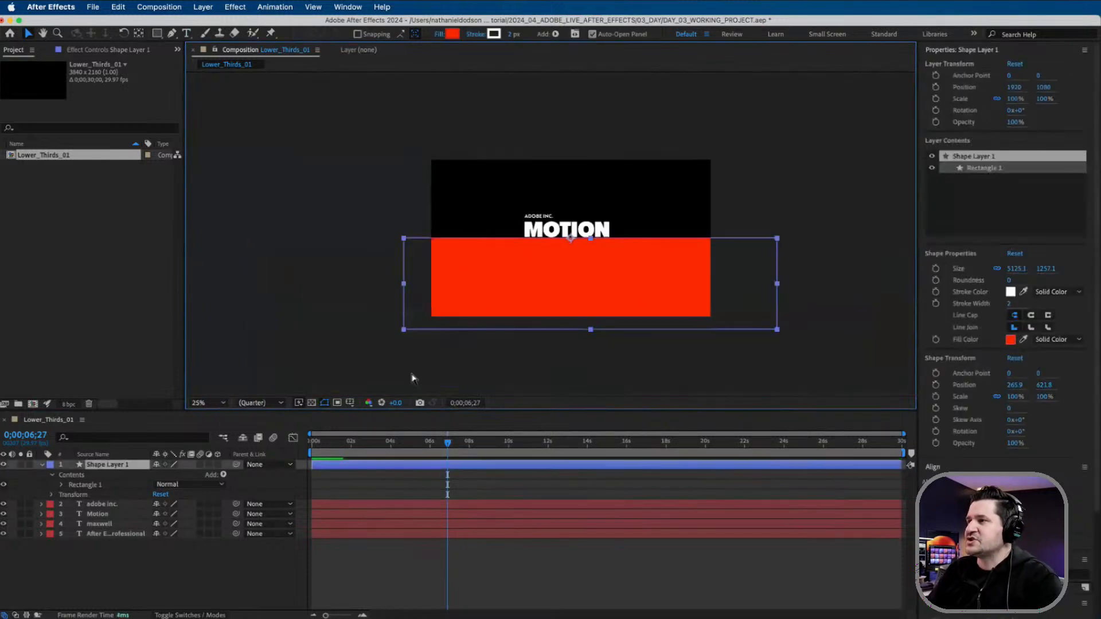
pyautogui.click(424, 348)
pyautogui.press('space')
pyautogui.moveTo(570, 288); pyautogui.dragTo(522, 273)
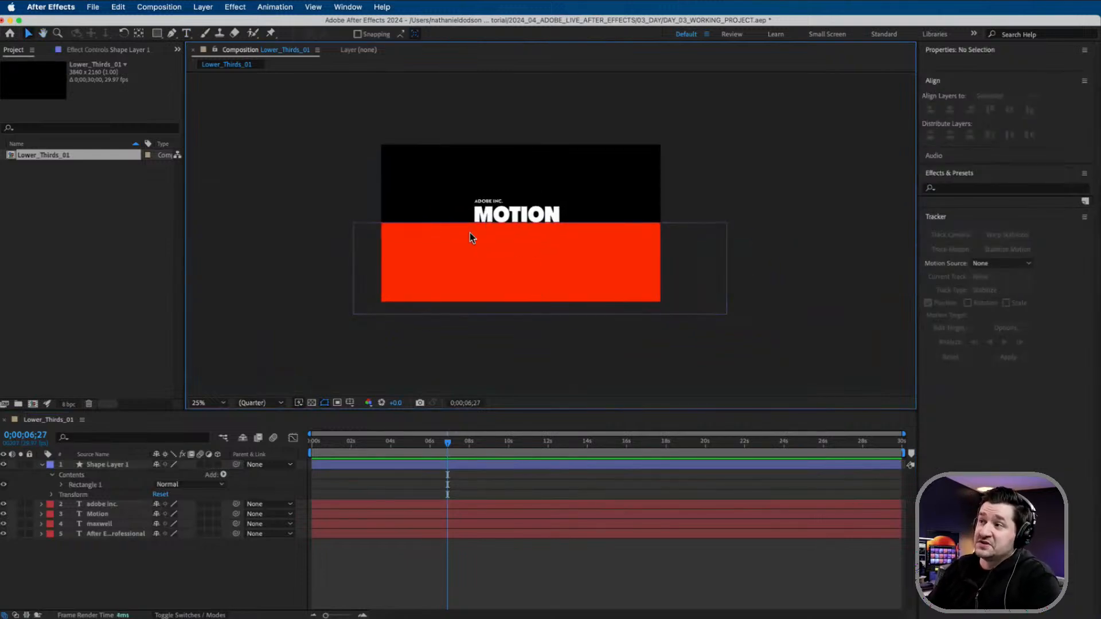
# Rename the red rectangle's shape layer as "mask first name"
pyautogui.click(394, 247)
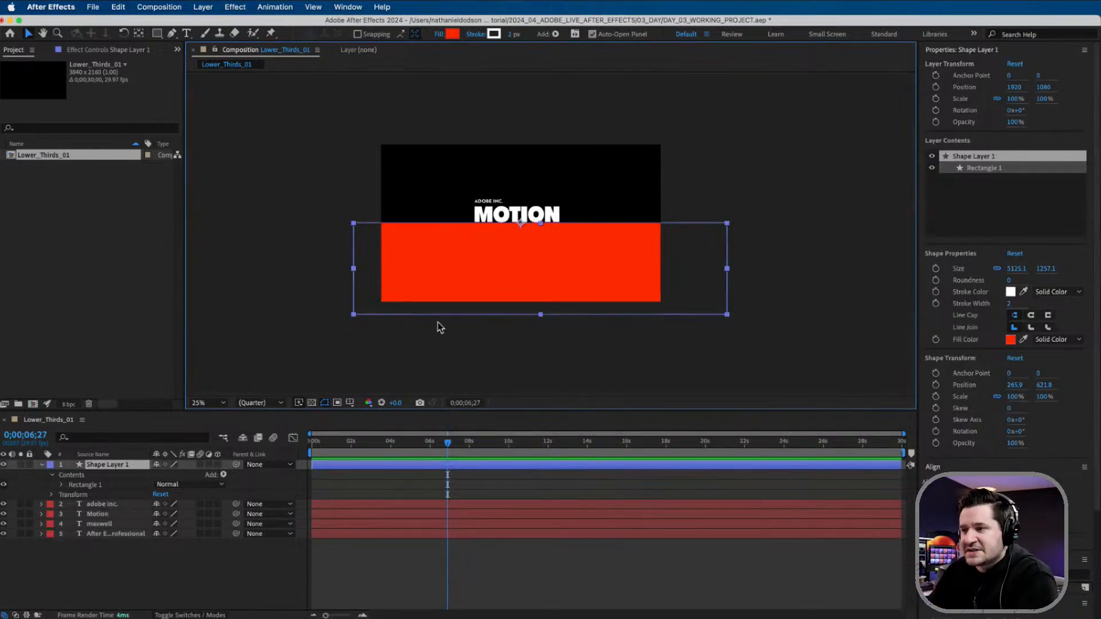
pyautogui.click(108, 464)
pyautogui.press('Return')
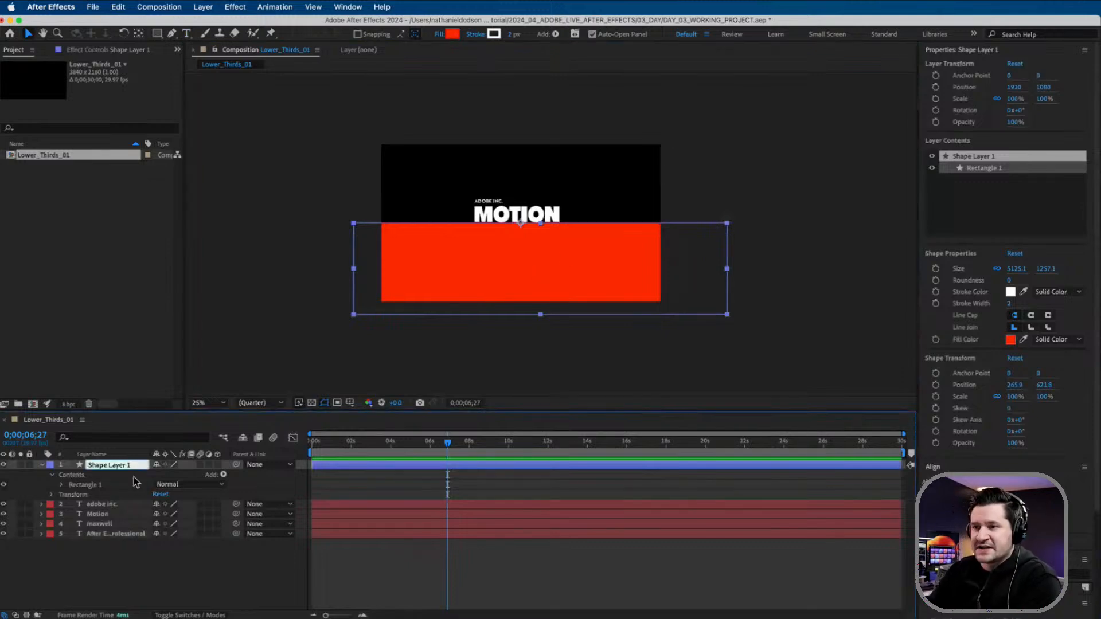
pyautogui.write('mask fir')
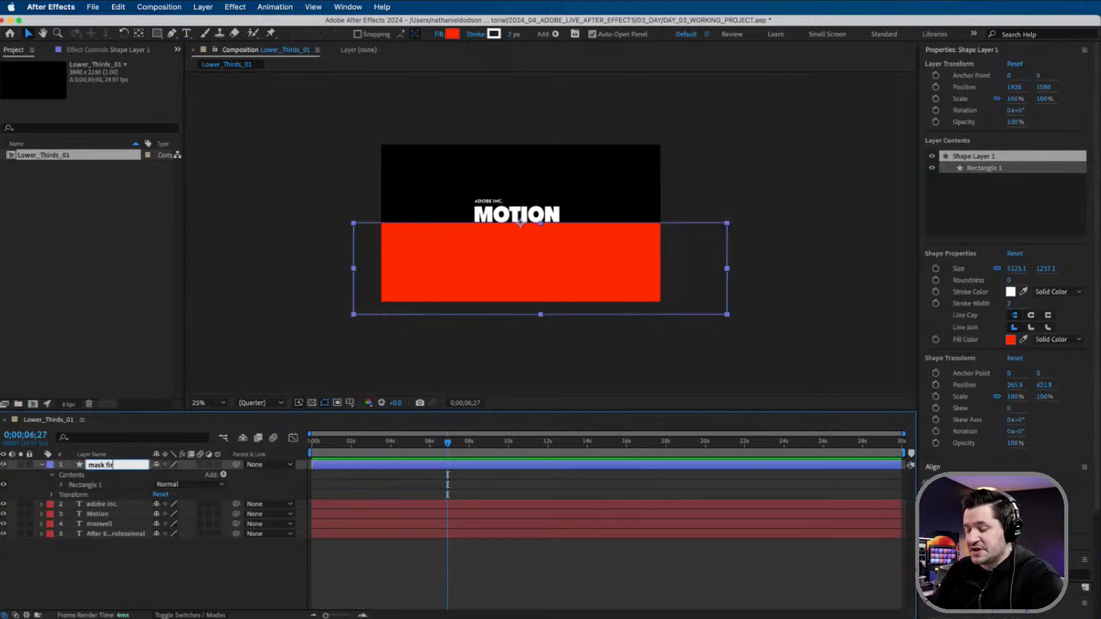
pyautogui.write('st name')
pyautogui.press('Return')
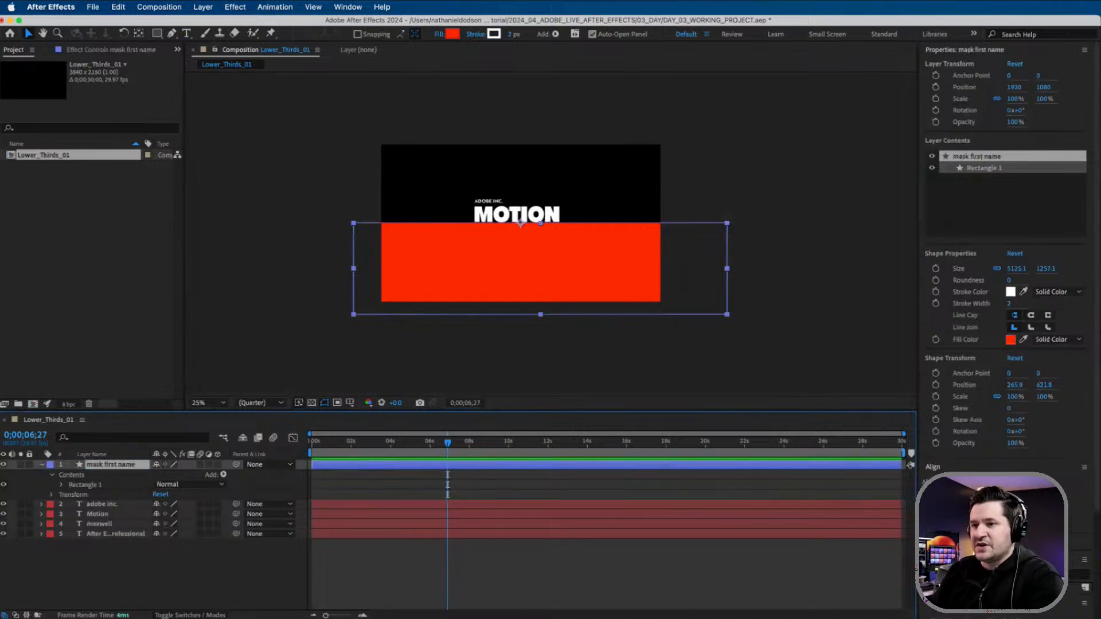
# Move the mask first name layer directly above Motion in the layer stack and collapse its properties
pyautogui.moveTo(125, 465); pyautogui.dragTo(120, 511)
pyautogui.click(41, 474)
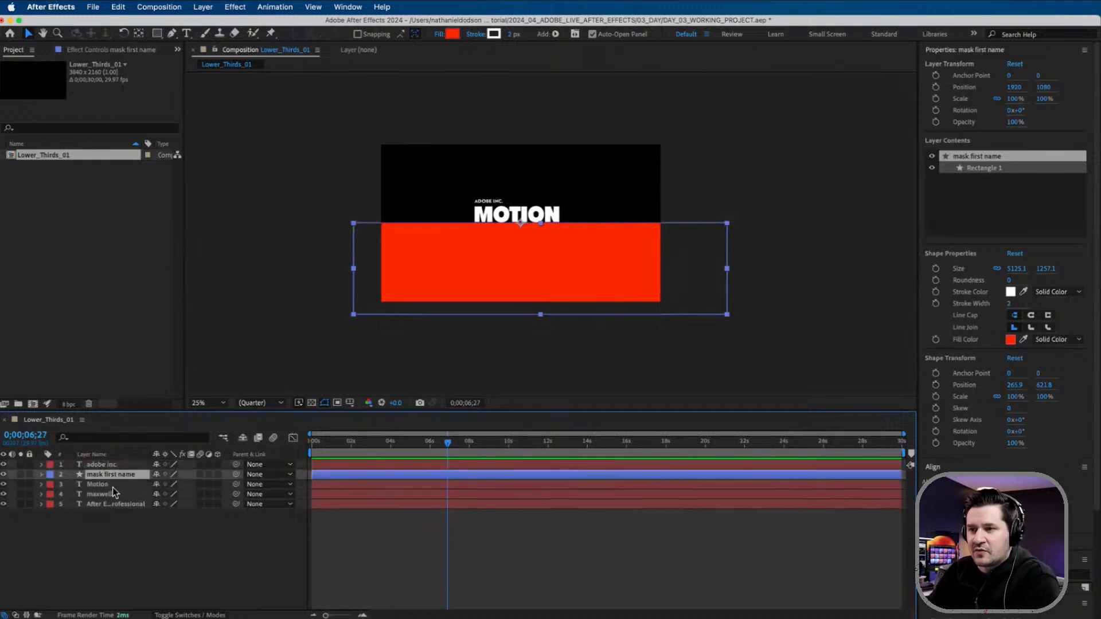
pyautogui.click(98, 485)
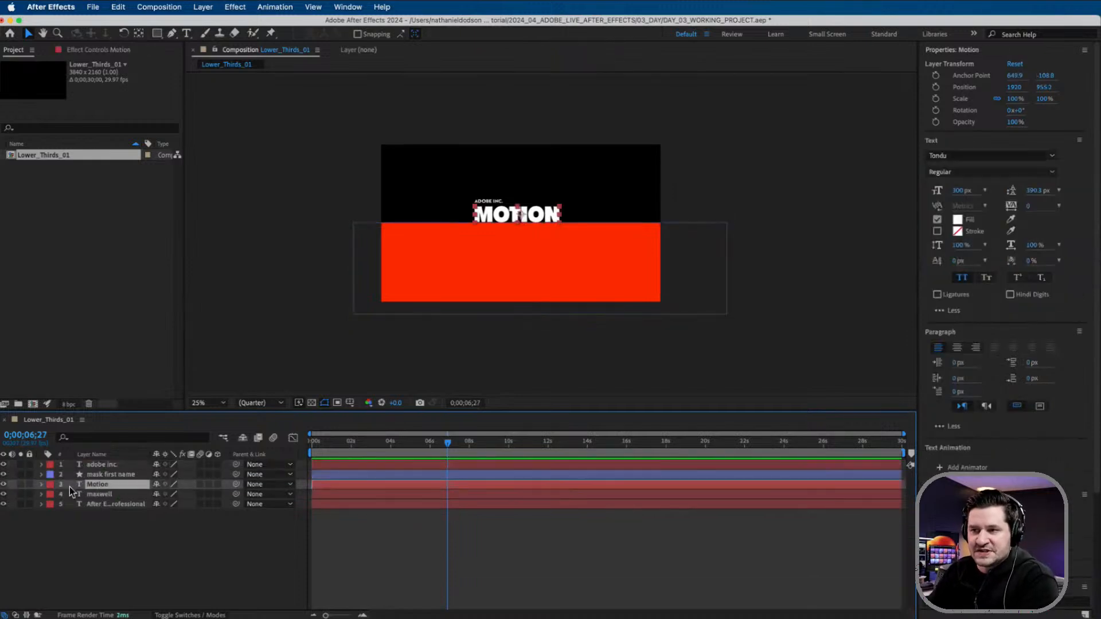
pyautogui.click(107, 475)
# Show the track matte options for the layers and set mask first name as the Motion layer's track matte
pyautogui.click(127, 485)
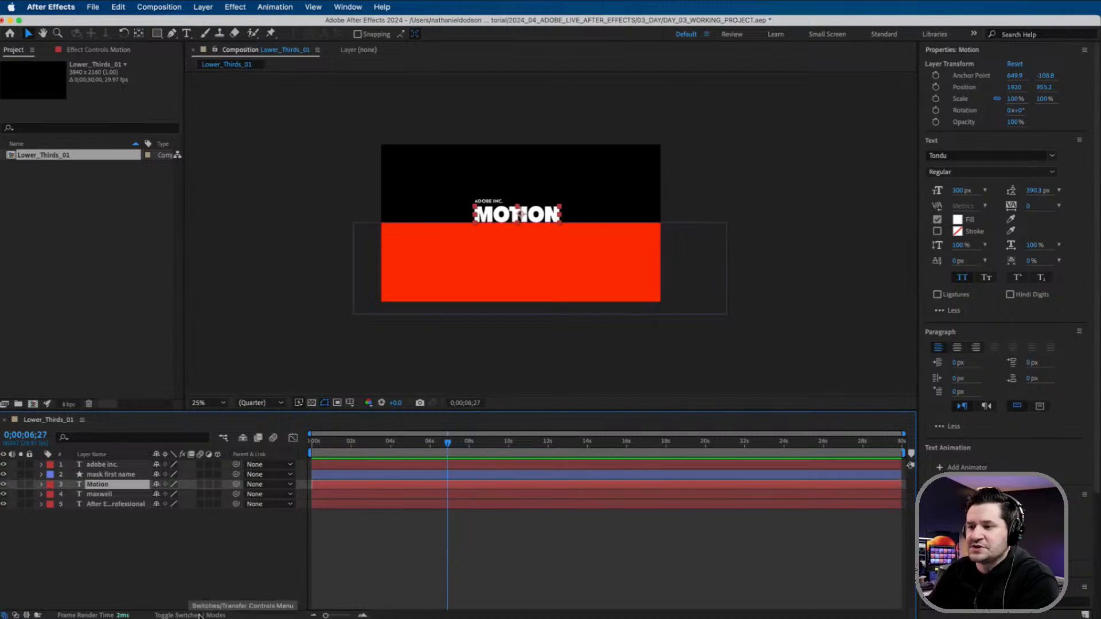
pyautogui.click(200, 615)
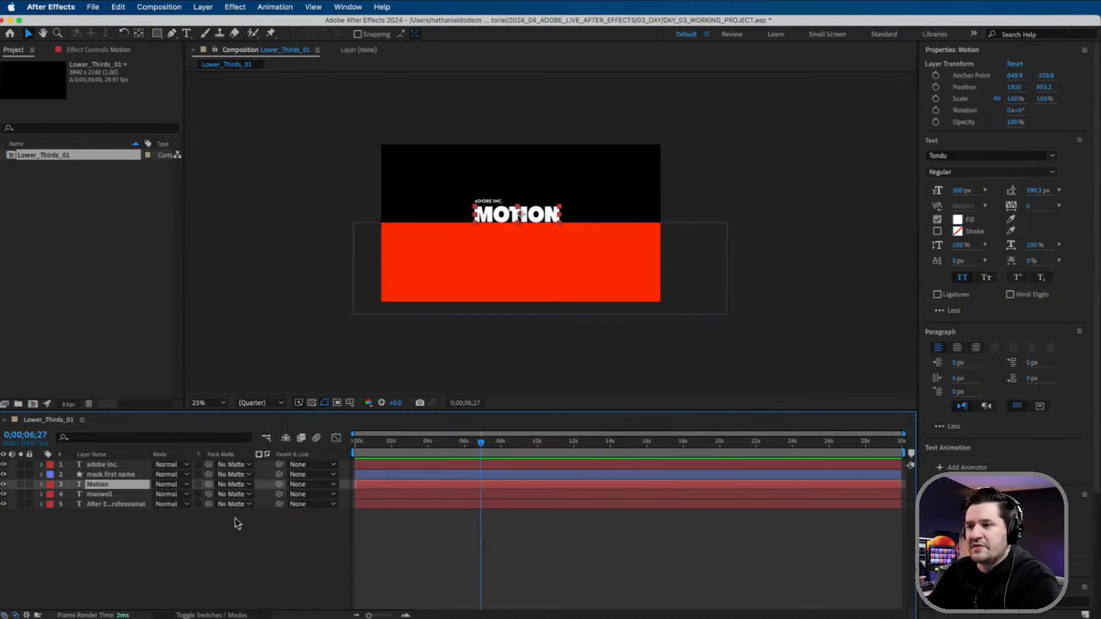
pyautogui.click(248, 485)
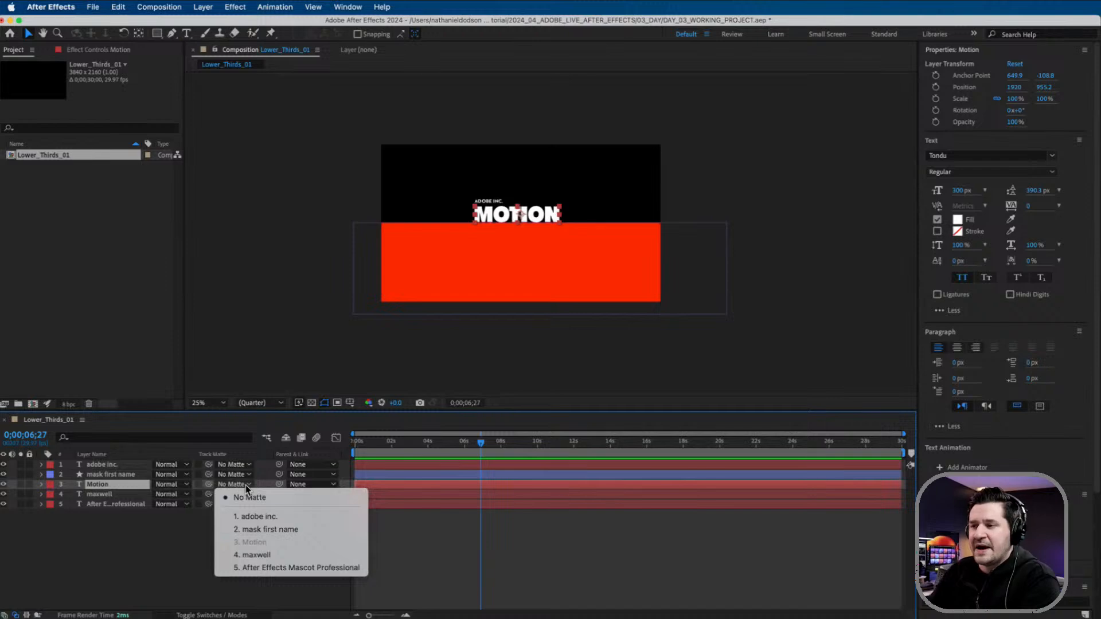
pyautogui.click(282, 530)
pyautogui.click(256, 544)
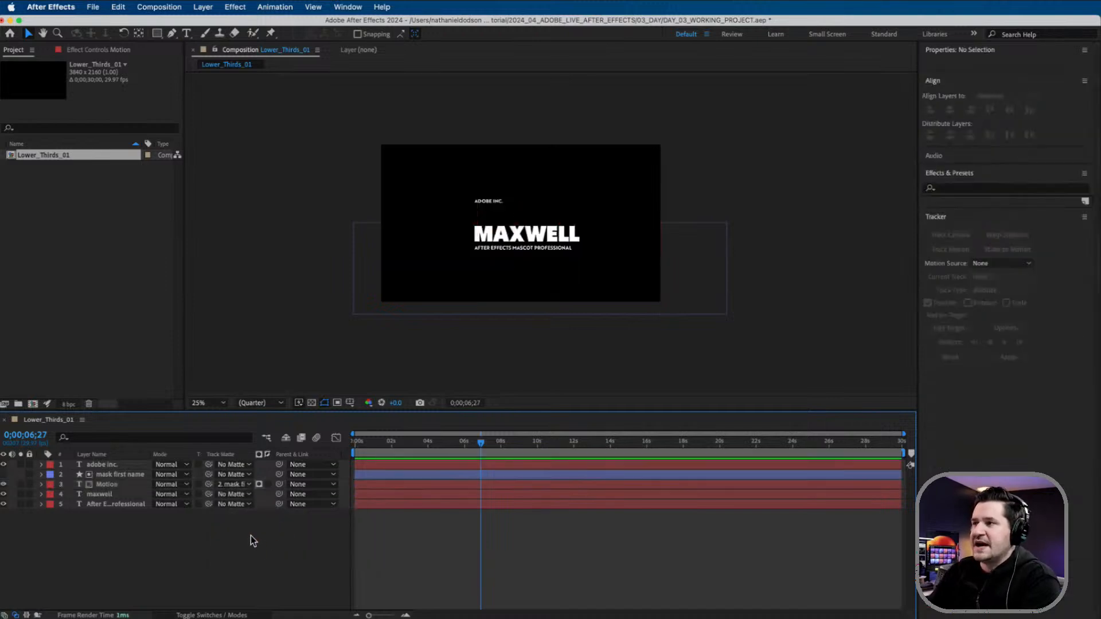
# Select the mask first name layer to examine the rectangle's extent in the composition
pyautogui.click(289, 247)
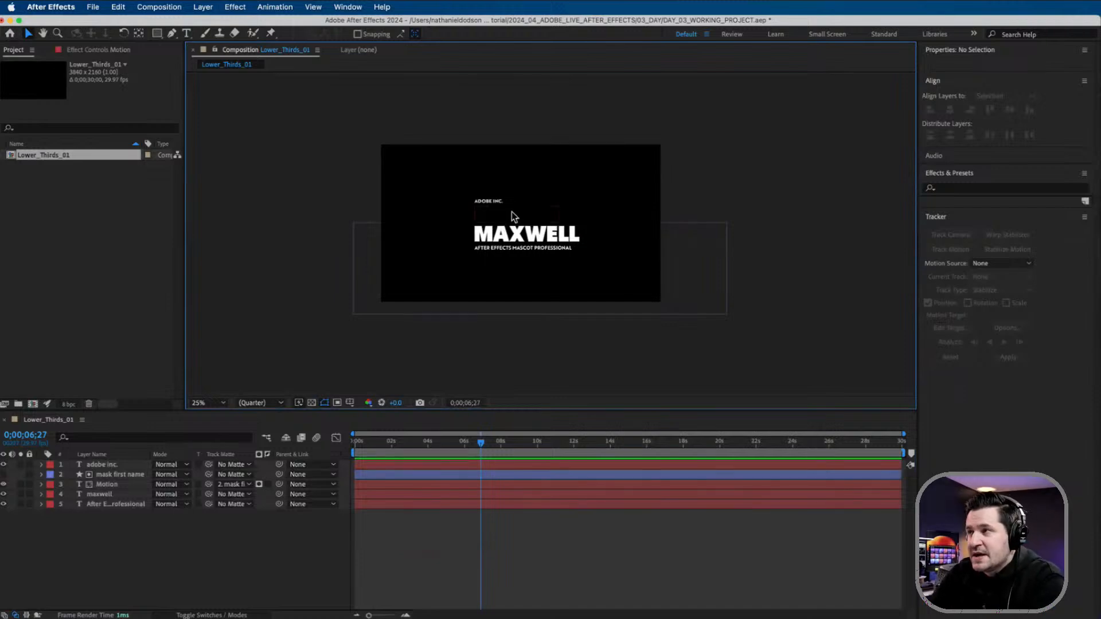
pyautogui.click(118, 474)
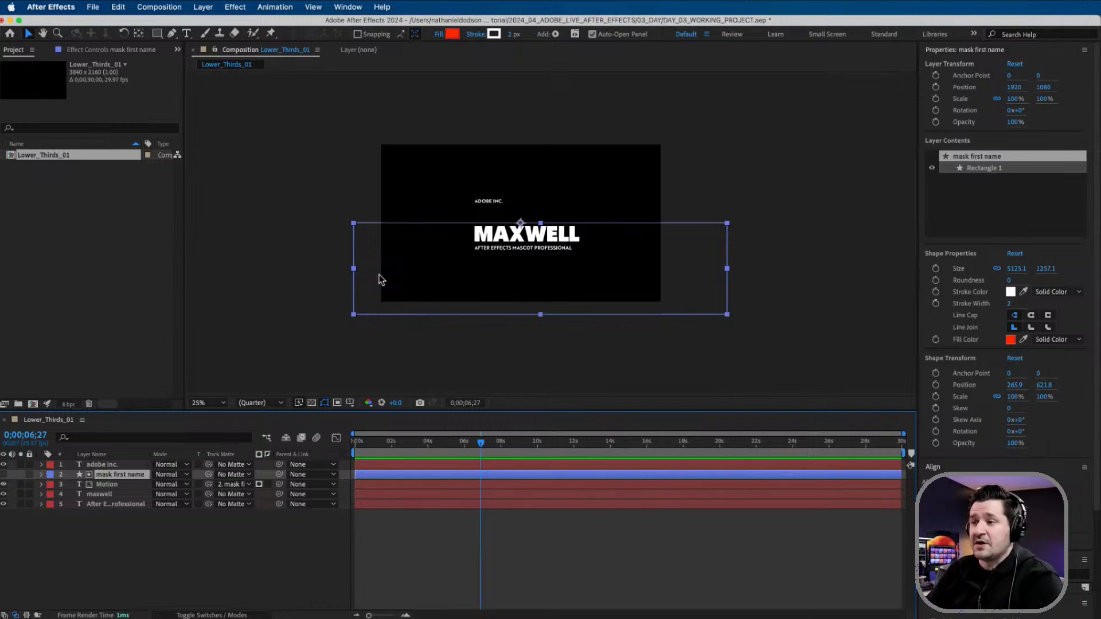
# Invert the Motion layer's track matte and deselect all layers
pyautogui.click(267, 485)
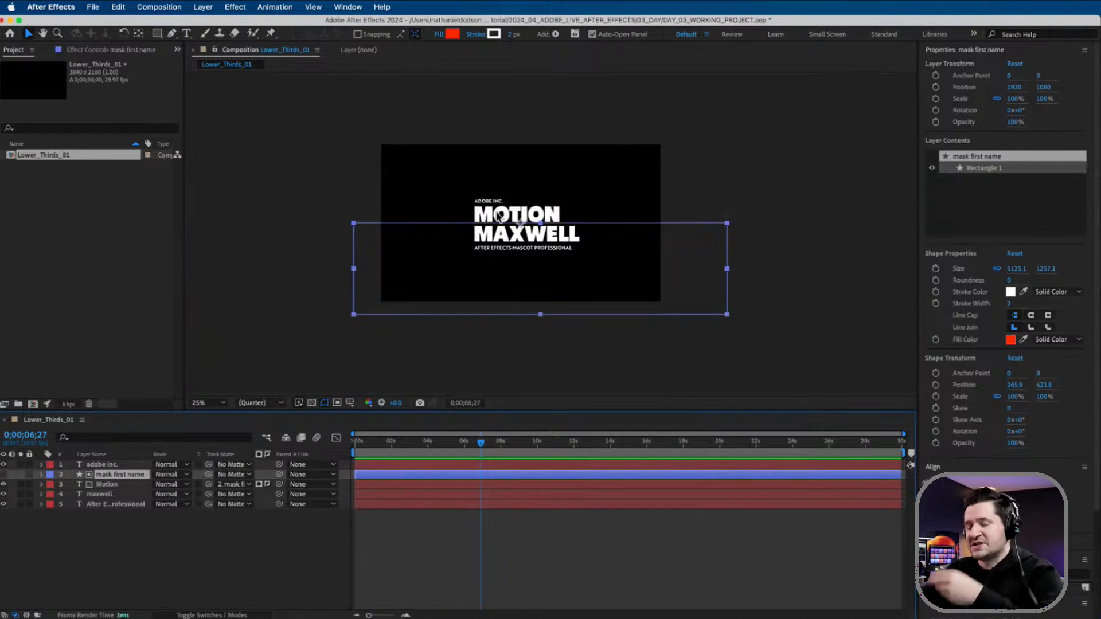
pyautogui.click(203, 562)
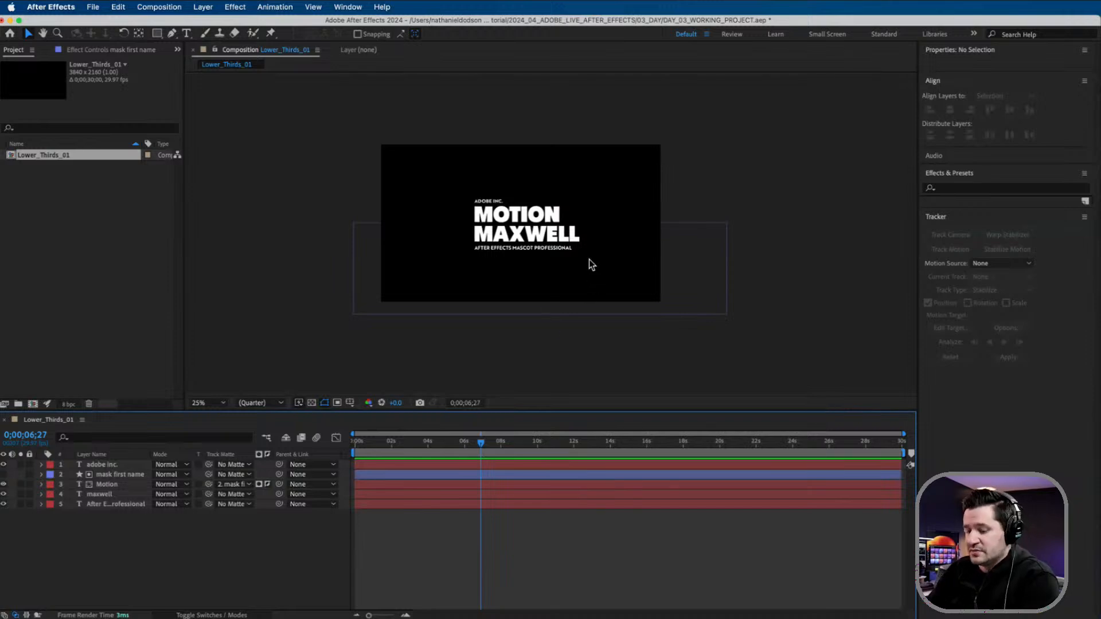
pyautogui.press('z')
pyautogui.click(569, 233)
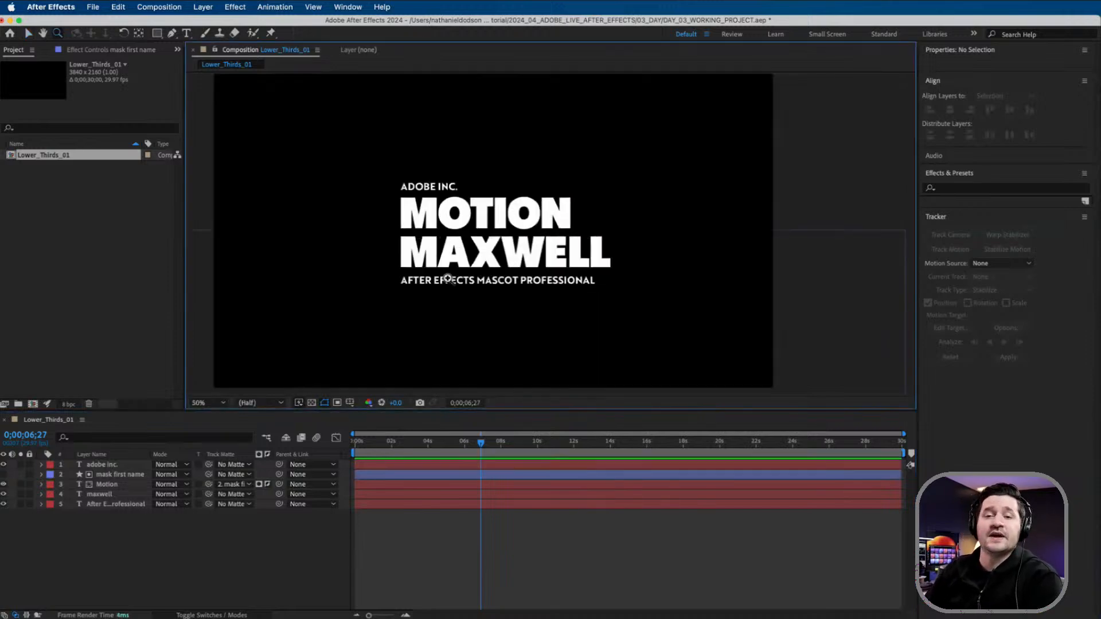
# Reveal the Motion layer's Position property and try shifting the text vertically to test the inverted matte
pyautogui.click(118, 485)
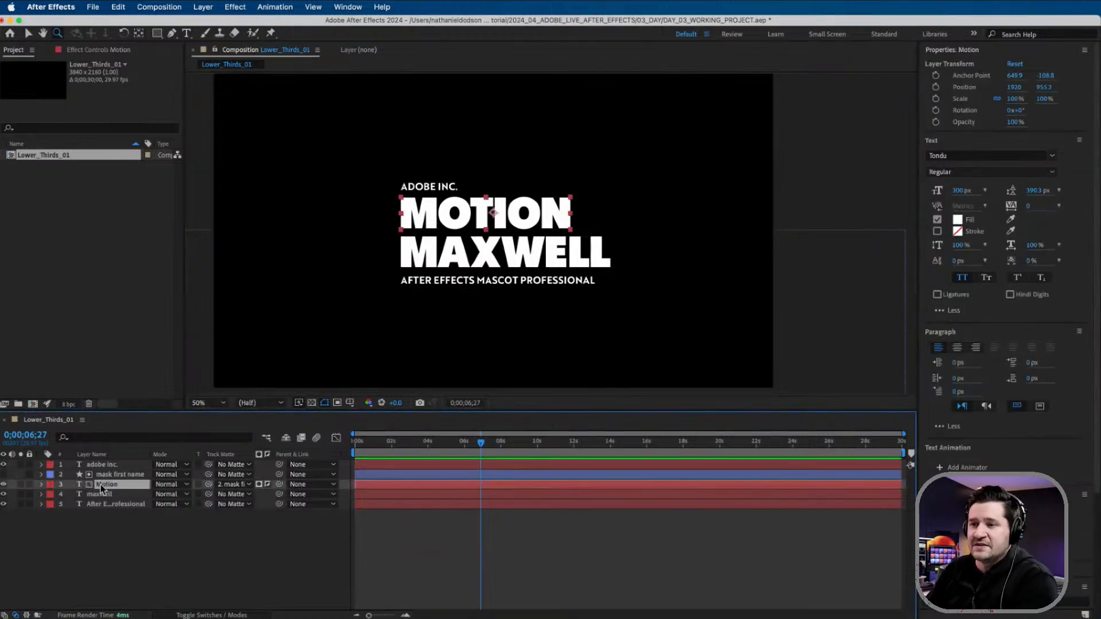
pyautogui.press('p')
pyautogui.moveTo(181, 501); pyautogui.dragTo(154, 538)
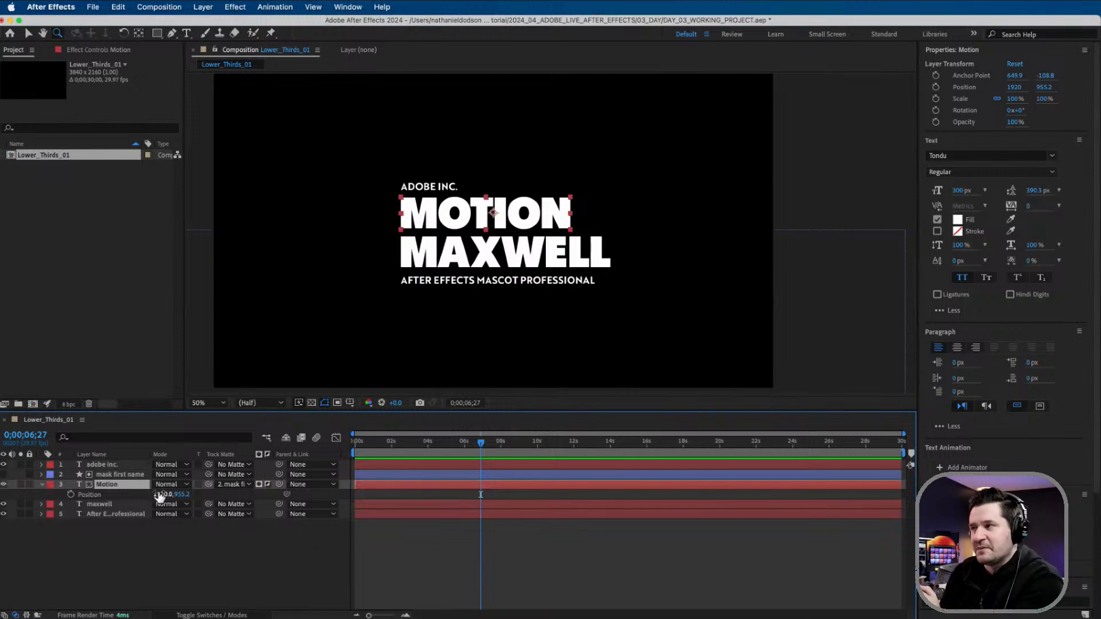
# Expand the Motion layer's properties and add a Position text animator
pyautogui.click(41, 485)
pyautogui.click(42, 484)
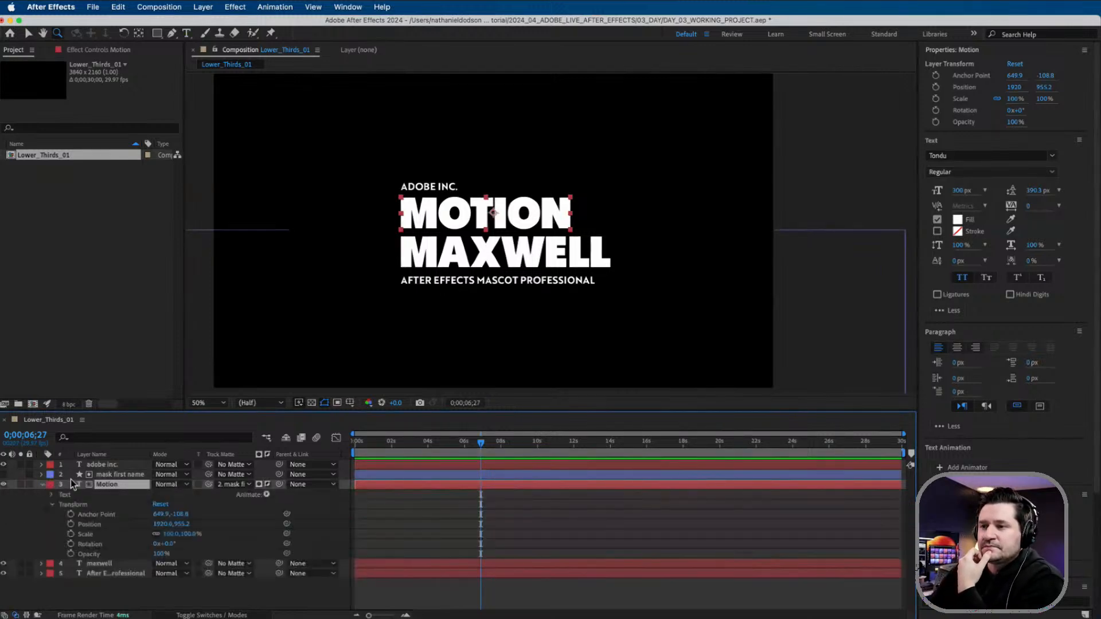
pyautogui.click(52, 504)
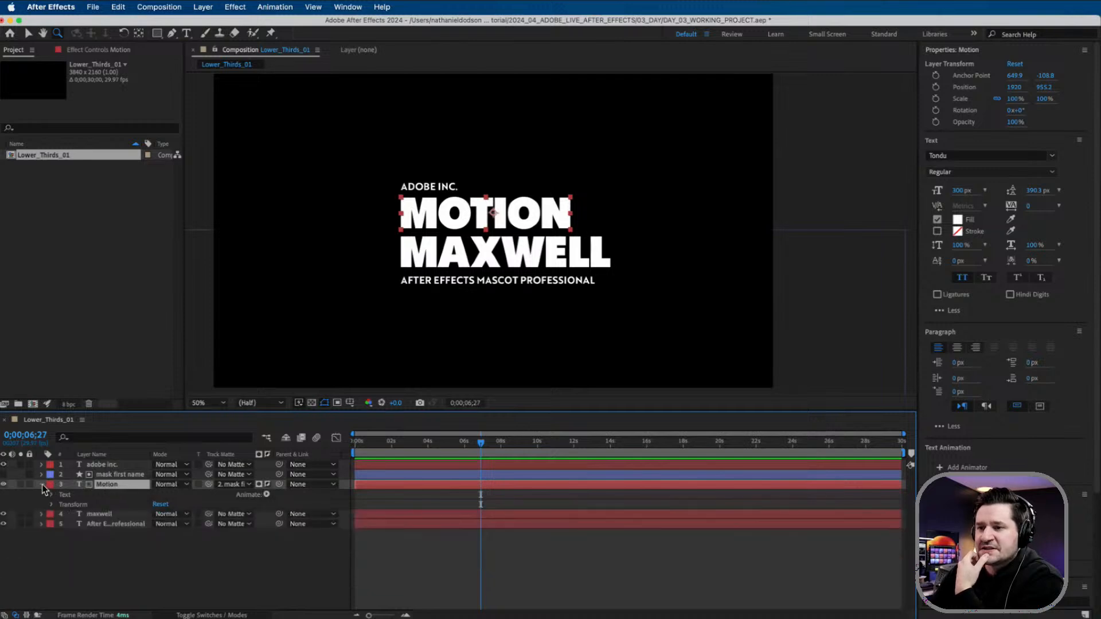
pyautogui.click(41, 485)
pyautogui.click(41, 485)
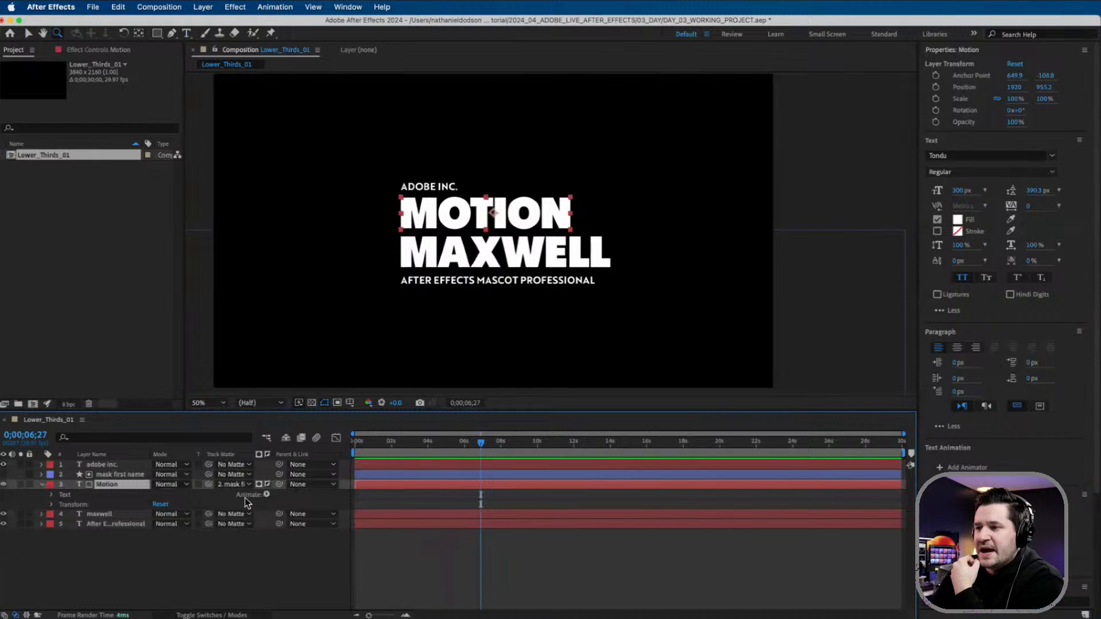
pyautogui.click(266, 496)
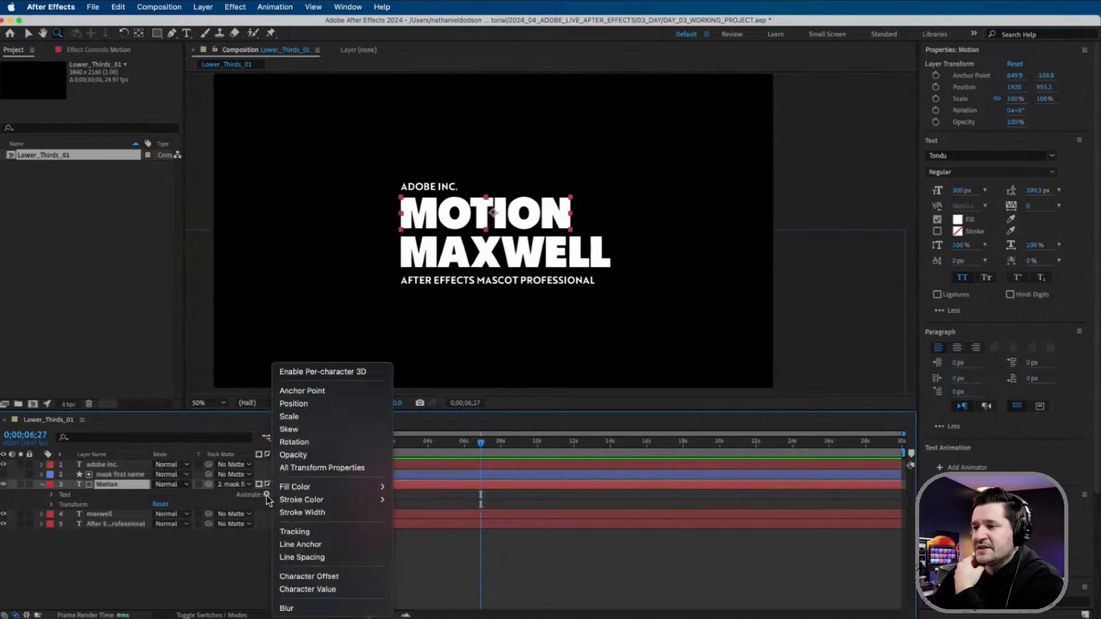
pyautogui.click(297, 405)
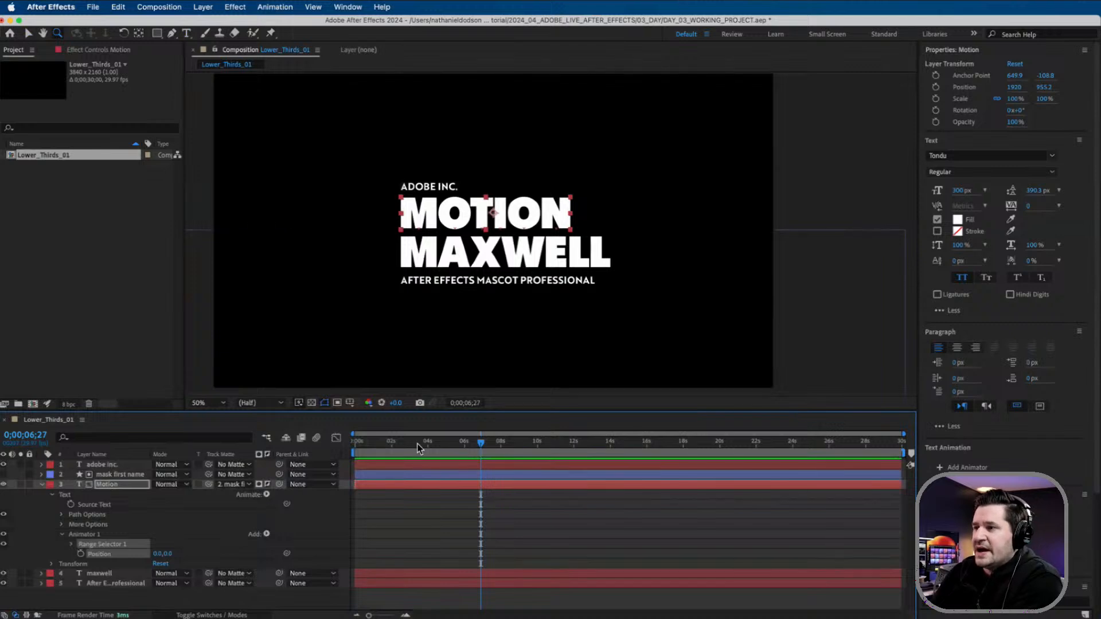
# Return the current time to 0;00;00;00 and select Position in the Motion layer's Animator 1
pyautogui.moveTo(418, 448); pyautogui.dragTo(355, 450)
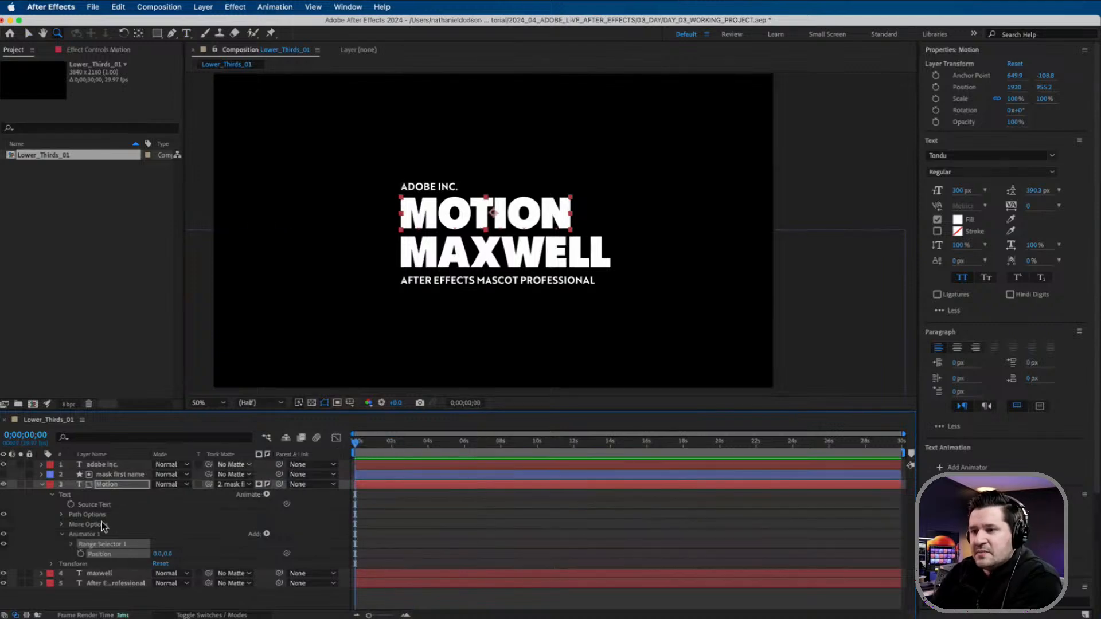
pyautogui.click(74, 535)
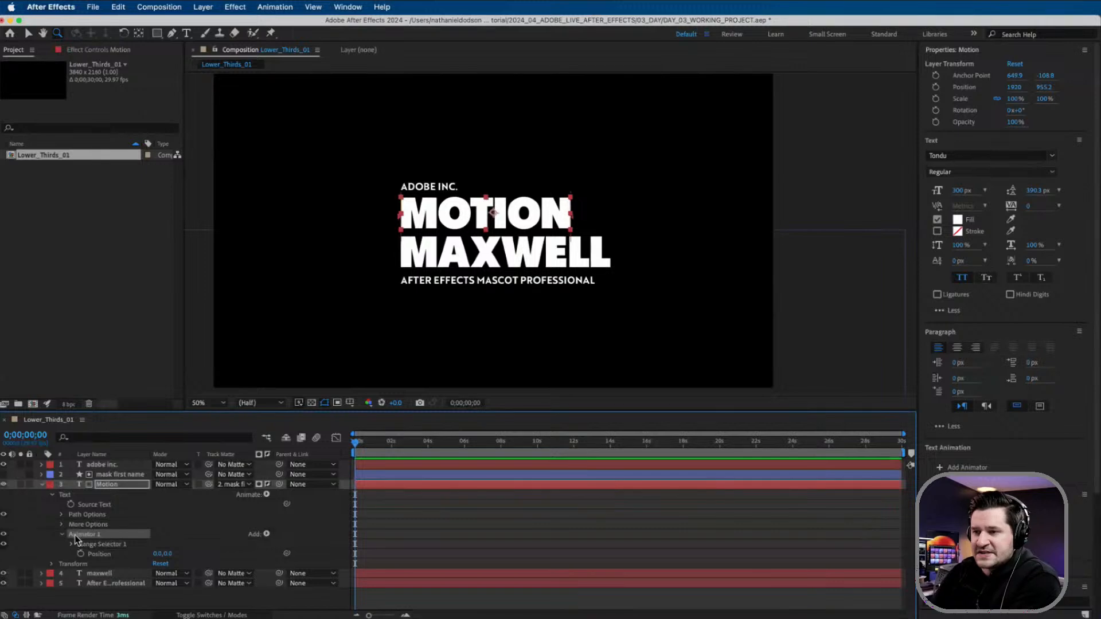
pyautogui.click(52, 494)
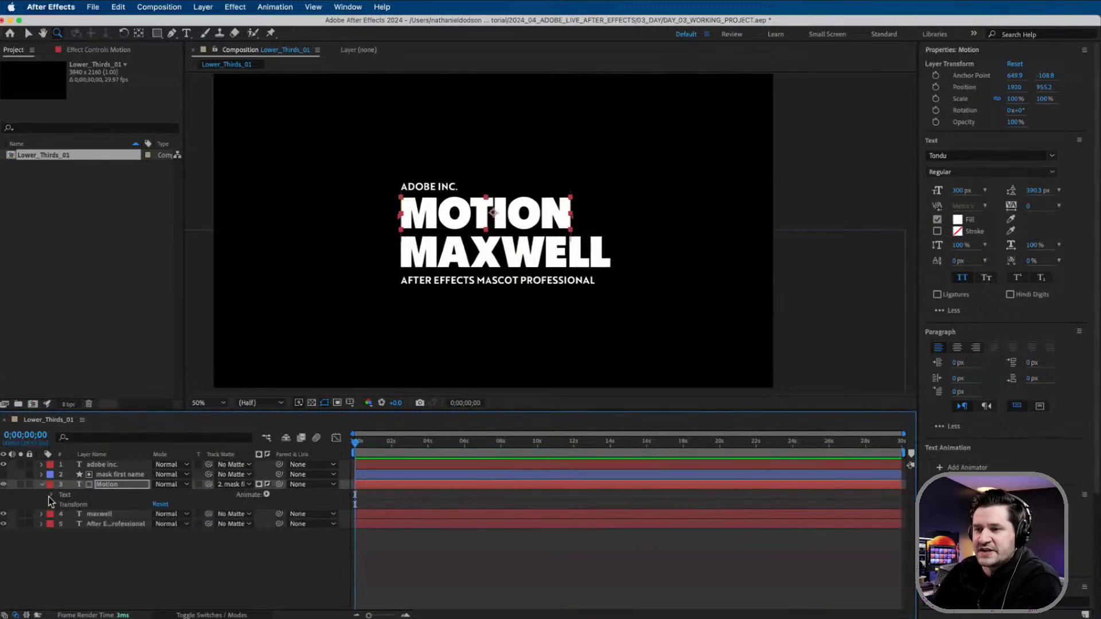
pyautogui.click(51, 495)
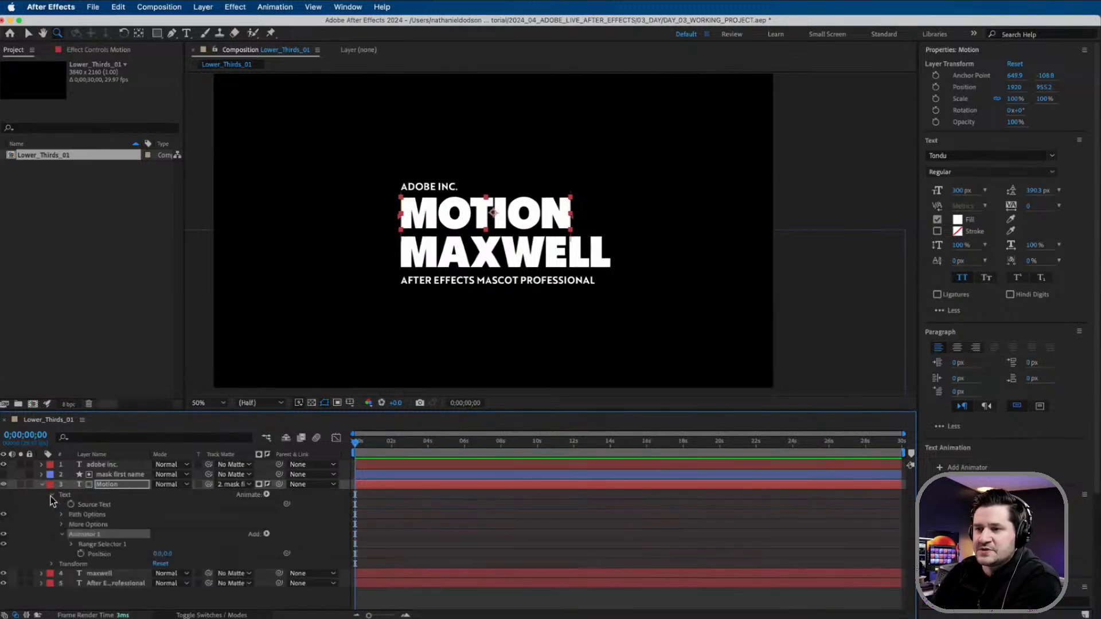
pyautogui.click(100, 545)
pyautogui.click(95, 554)
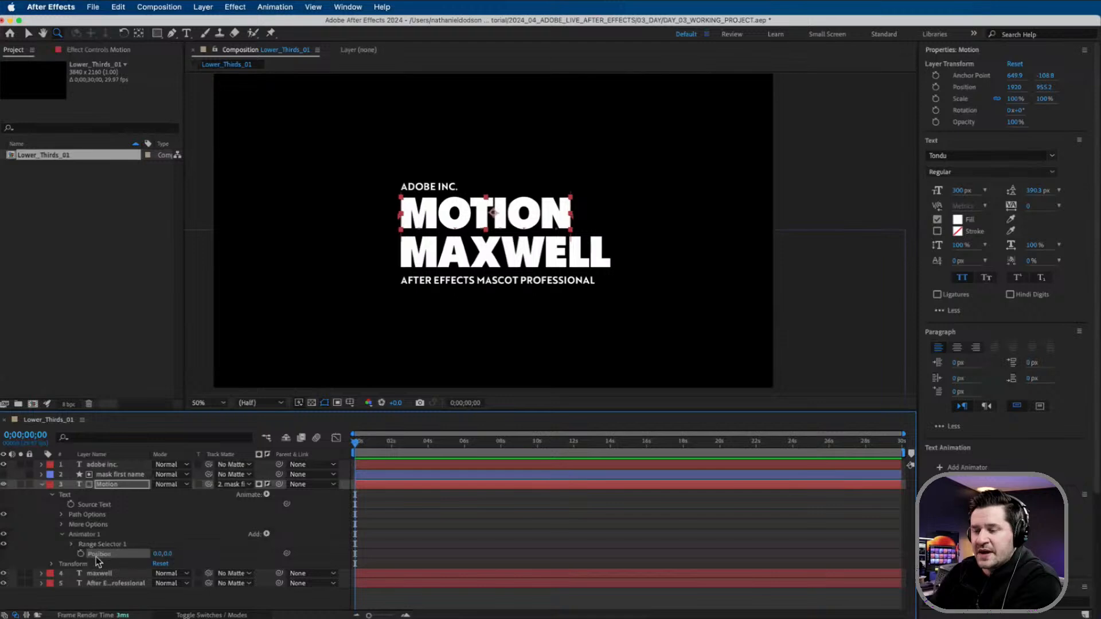
# Expand Range Selector 1 and set the Motion animator's vertical Position offset to about 233
pyautogui.click(71, 544)
pyautogui.scroll(-1, 80, 539)
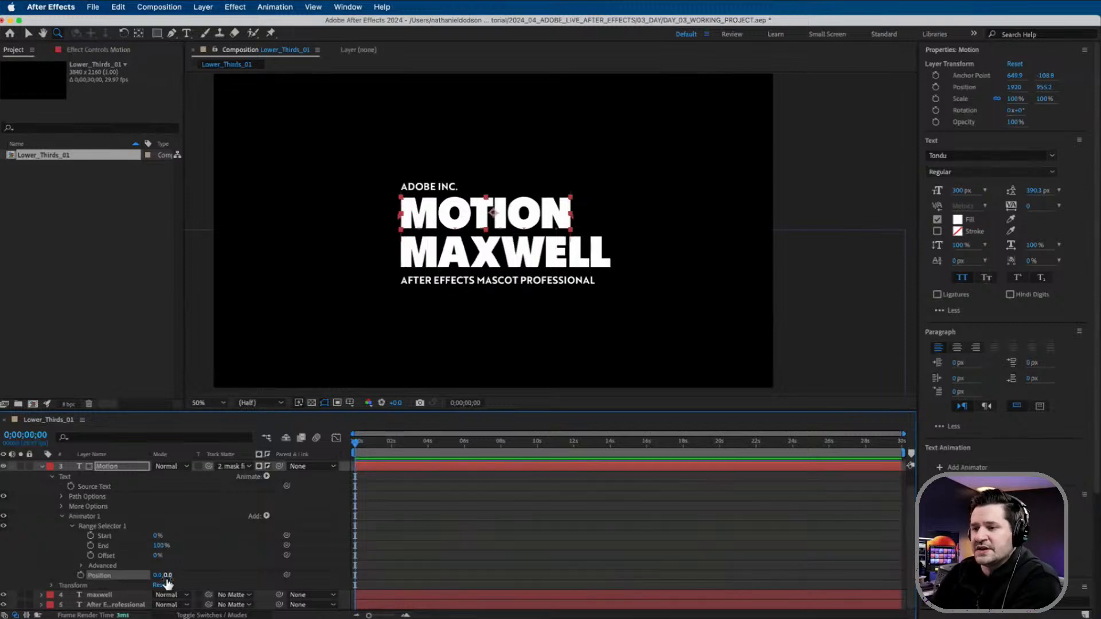
pyautogui.moveTo(167, 575); pyautogui.dragTo(304, 574)
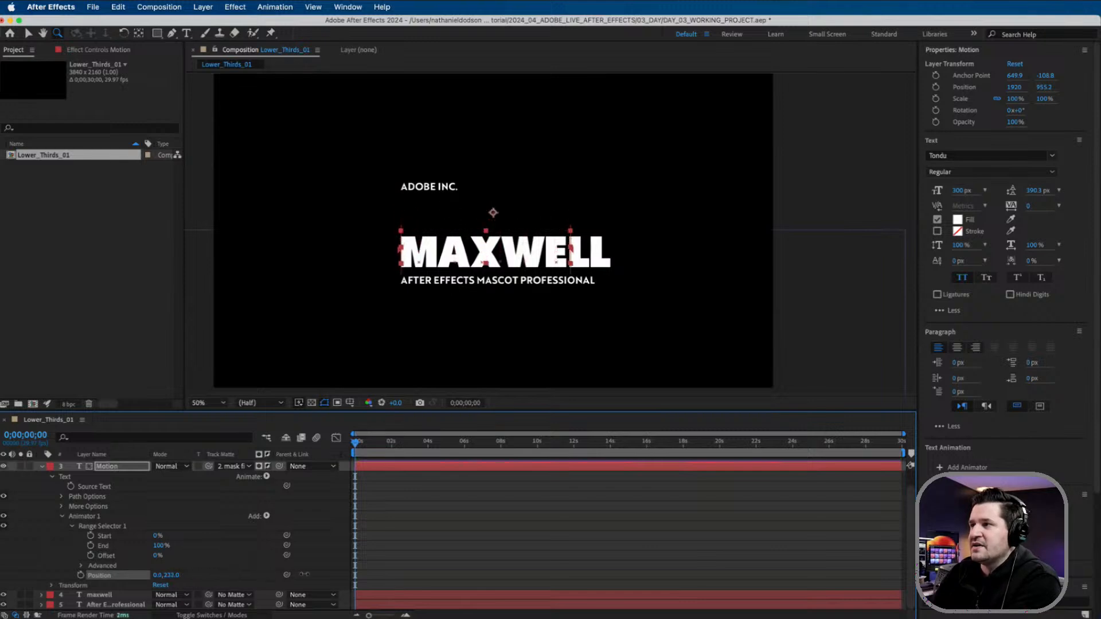
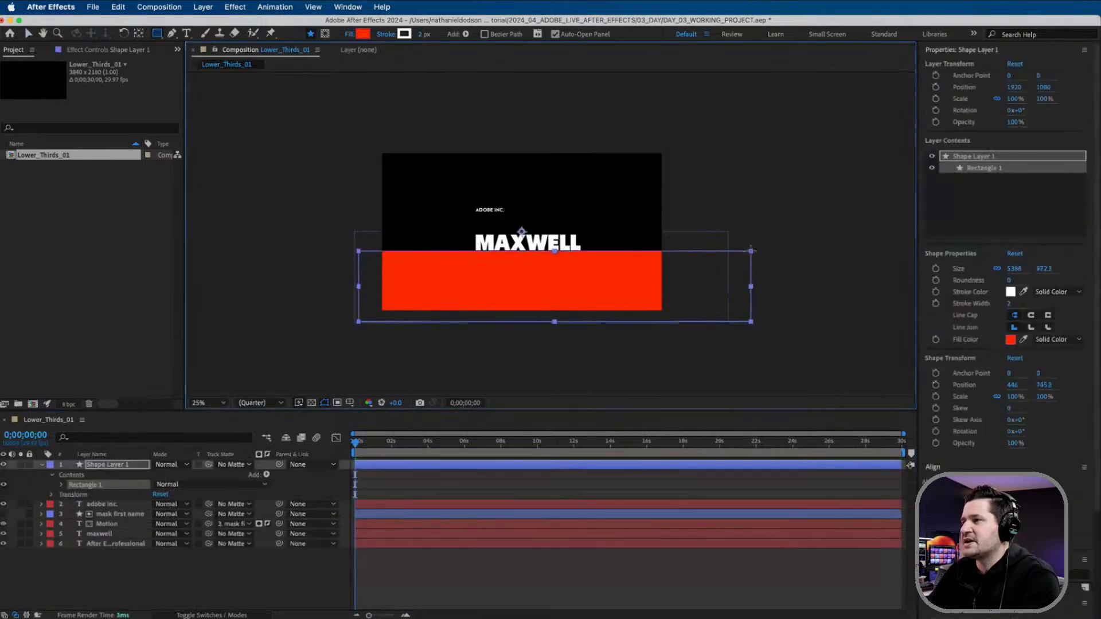
# Move the new red rectangle down slightly so its upper edge meets the base of the MAXWELL text
pyautogui.press('.')
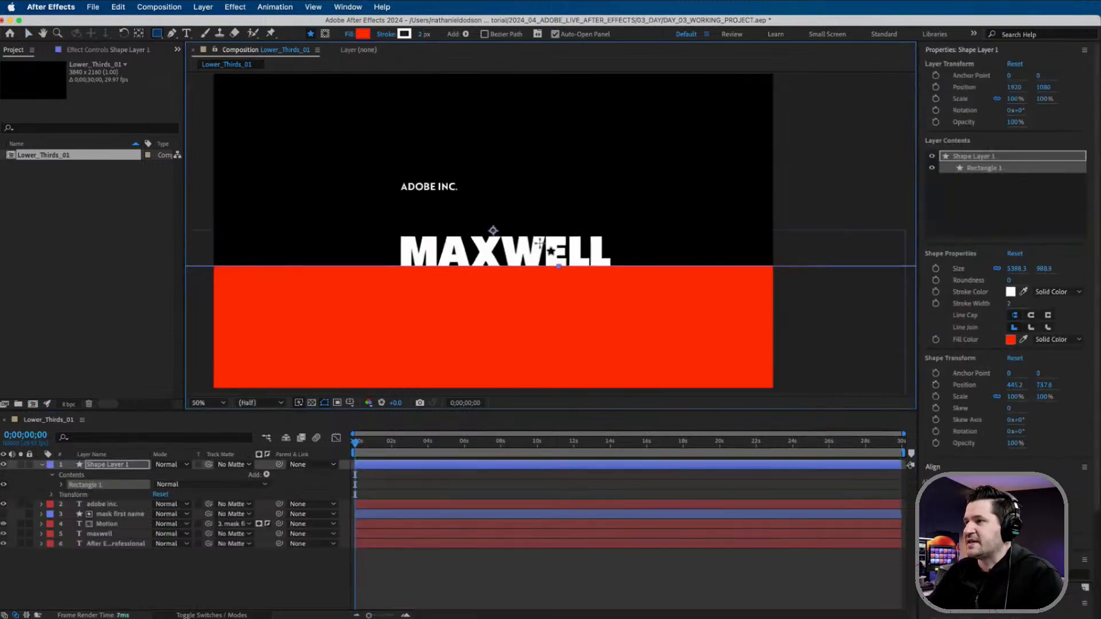
pyautogui.moveTo(467, 275); pyautogui.dragTo(502, 229)
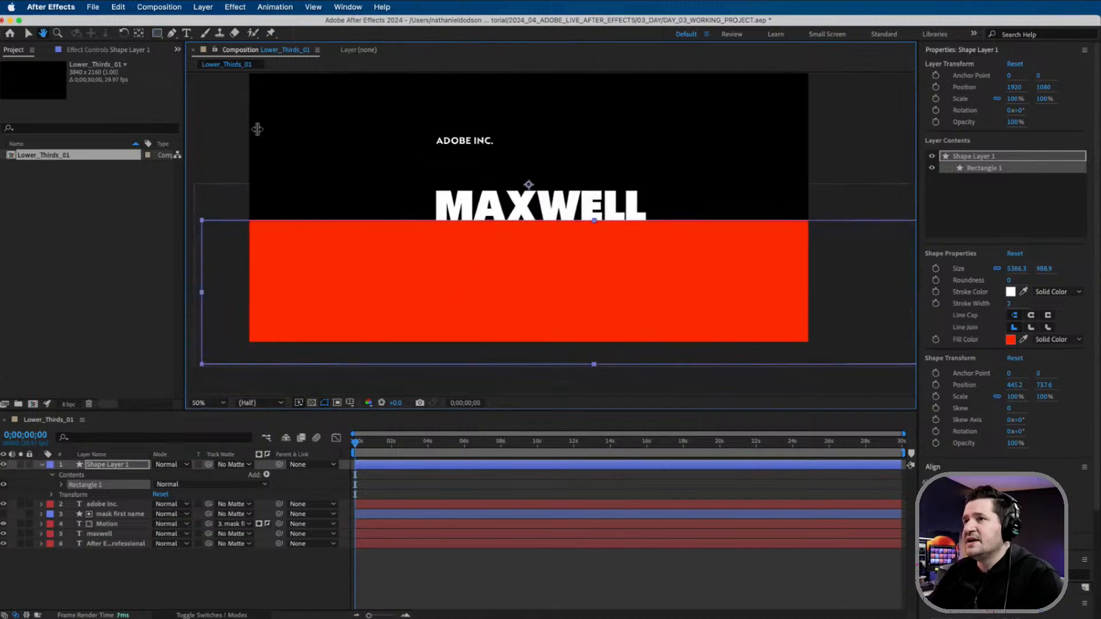
pyautogui.click(29, 35)
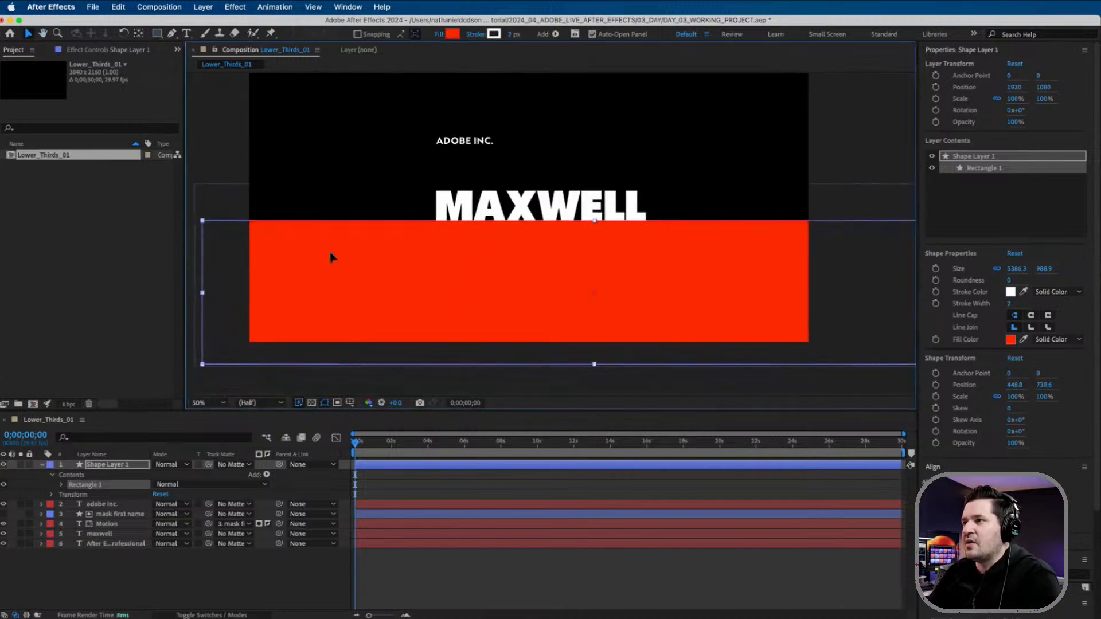
pyautogui.moveTo(331, 255); pyautogui.dragTo(330, 259)
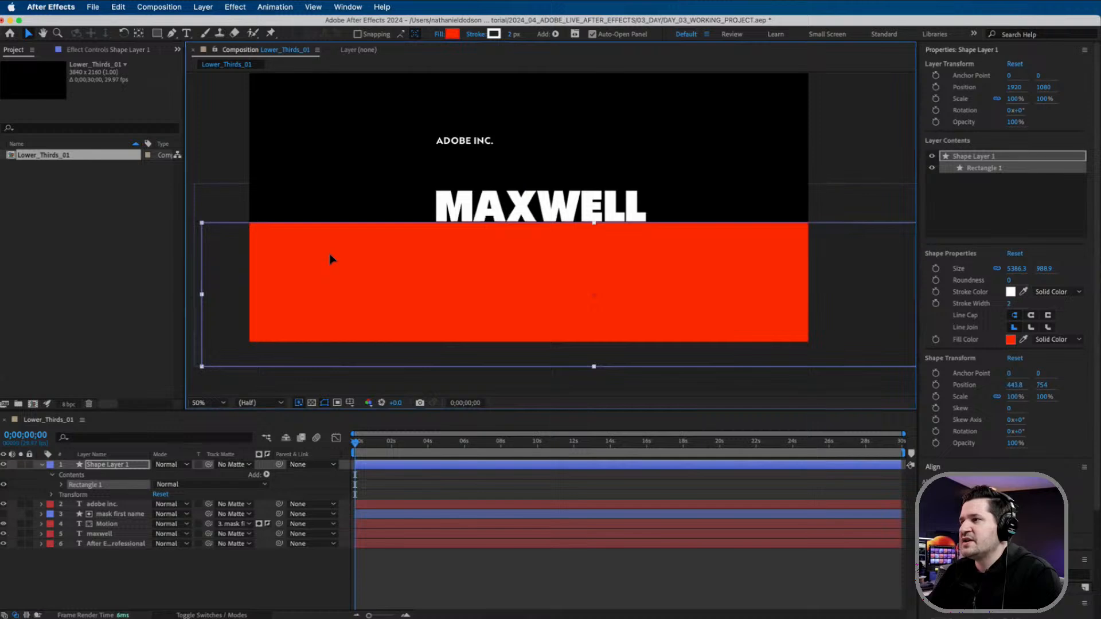
pyautogui.click(243, 182)
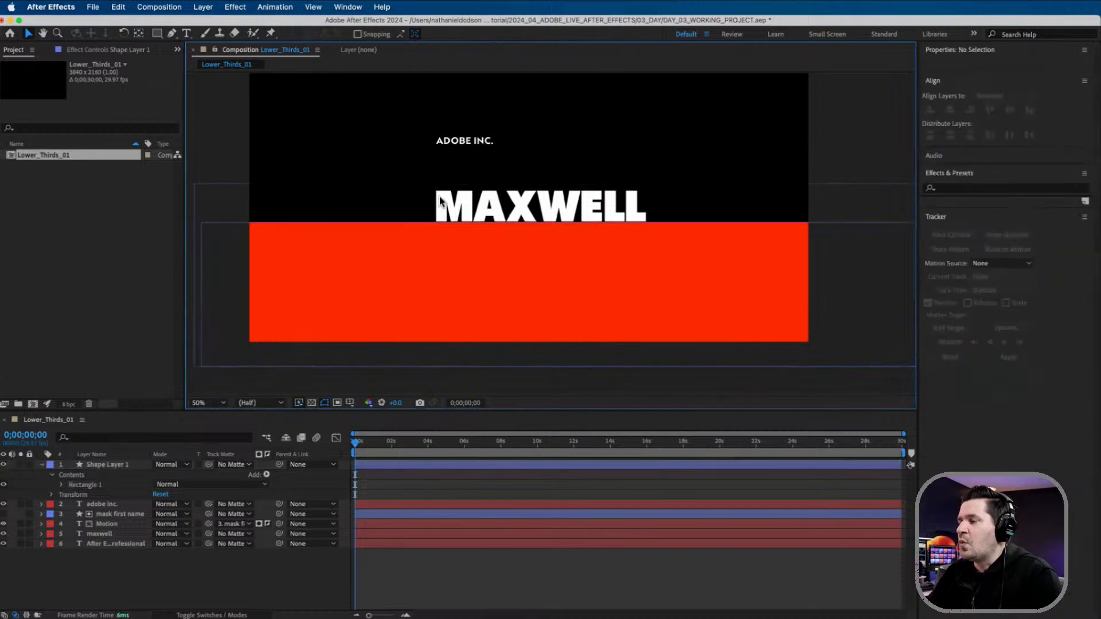
pyautogui.click(559, 274)
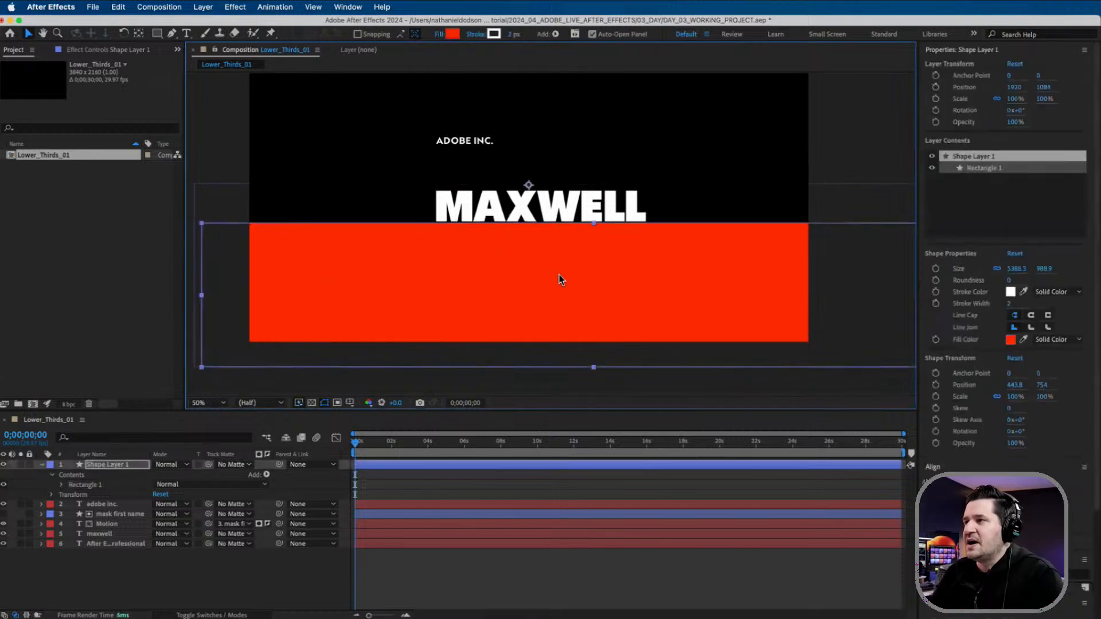
pyautogui.click(222, 154)
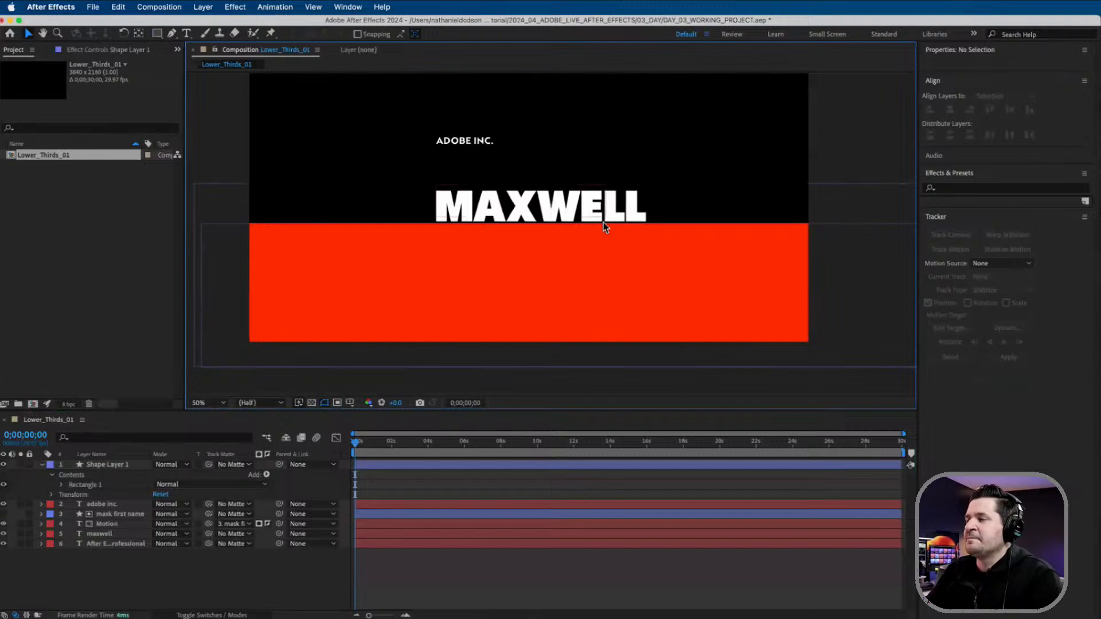
pyautogui.click(574, 298)
# Rename the red rectangle's shape layer as "mask last name" and place it, collapsed, directly above the maxwell layer
pyautogui.click(97, 465)
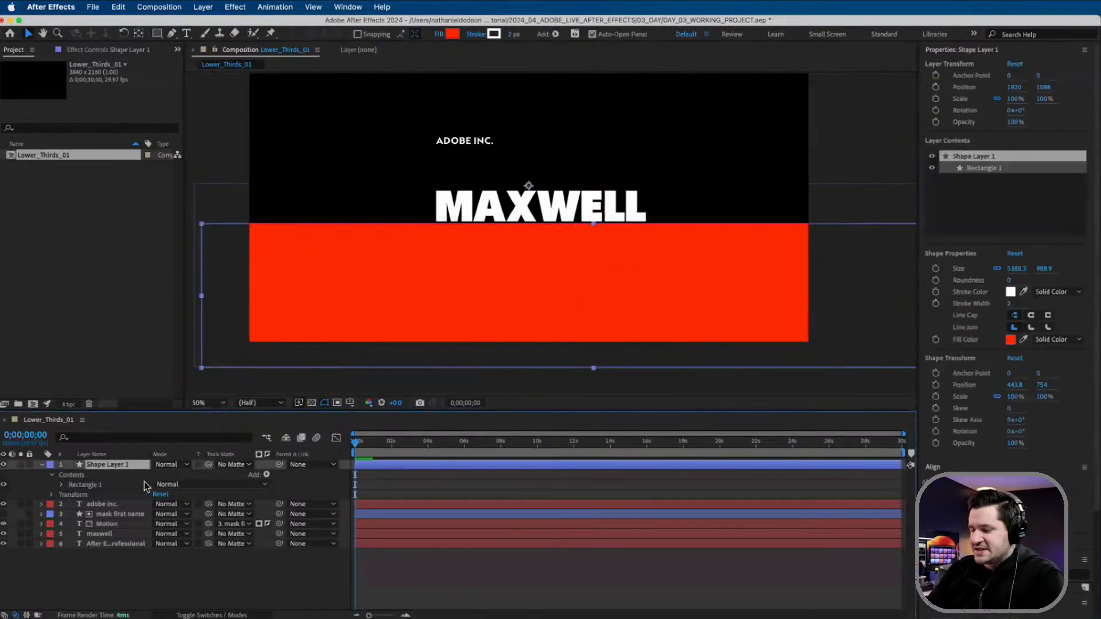
pyautogui.press('Return')
pyautogui.write('mask')
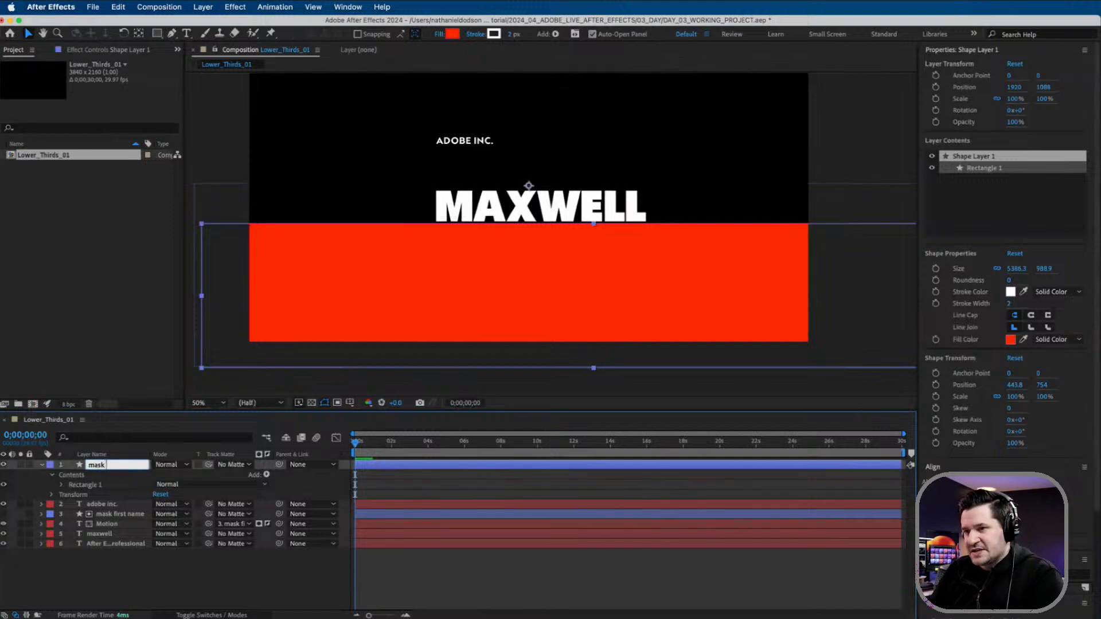
pyautogui.write(' last name')
pyautogui.press('Return')
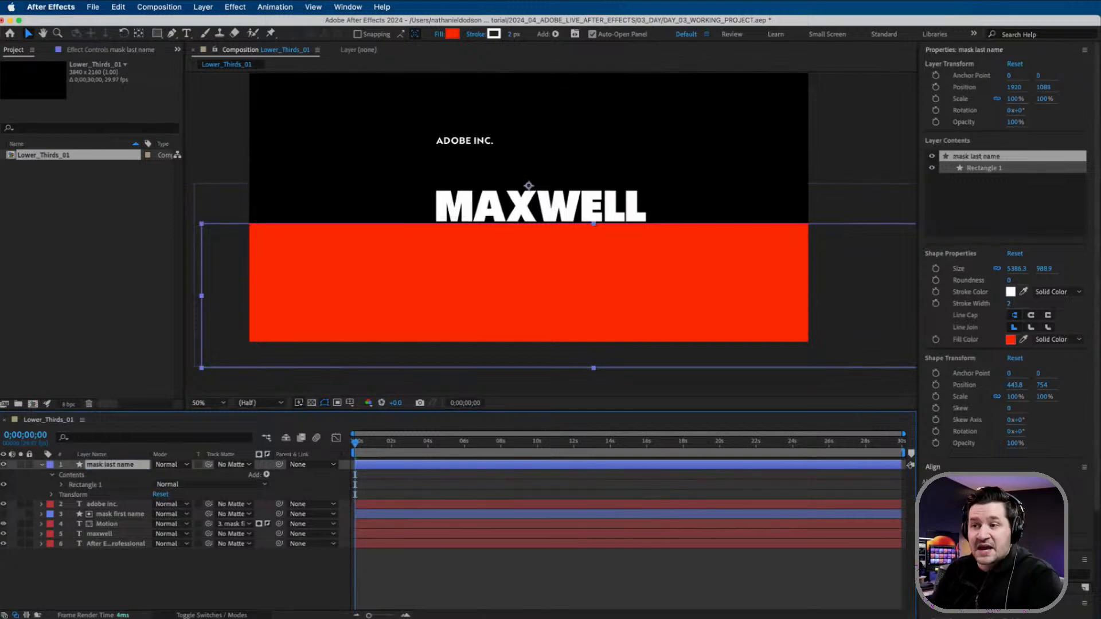
pyautogui.moveTo(112, 466); pyautogui.dragTo(120, 535)
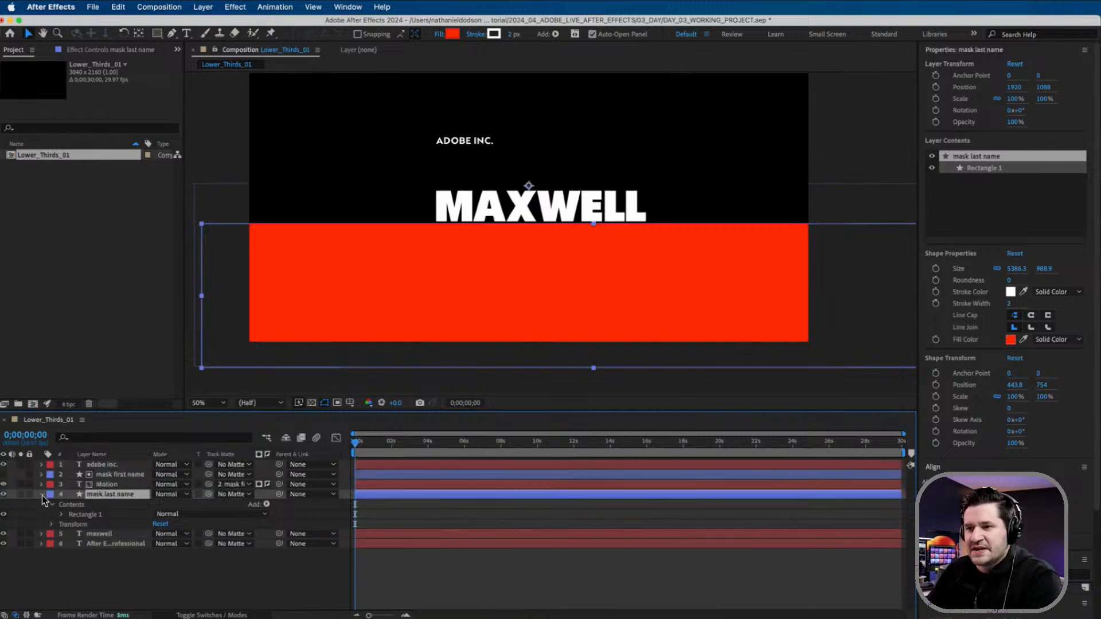
pyautogui.click(42, 495)
# Set mask last name as the maxwell layer's track matte and invert the matte
pyautogui.click(117, 504)
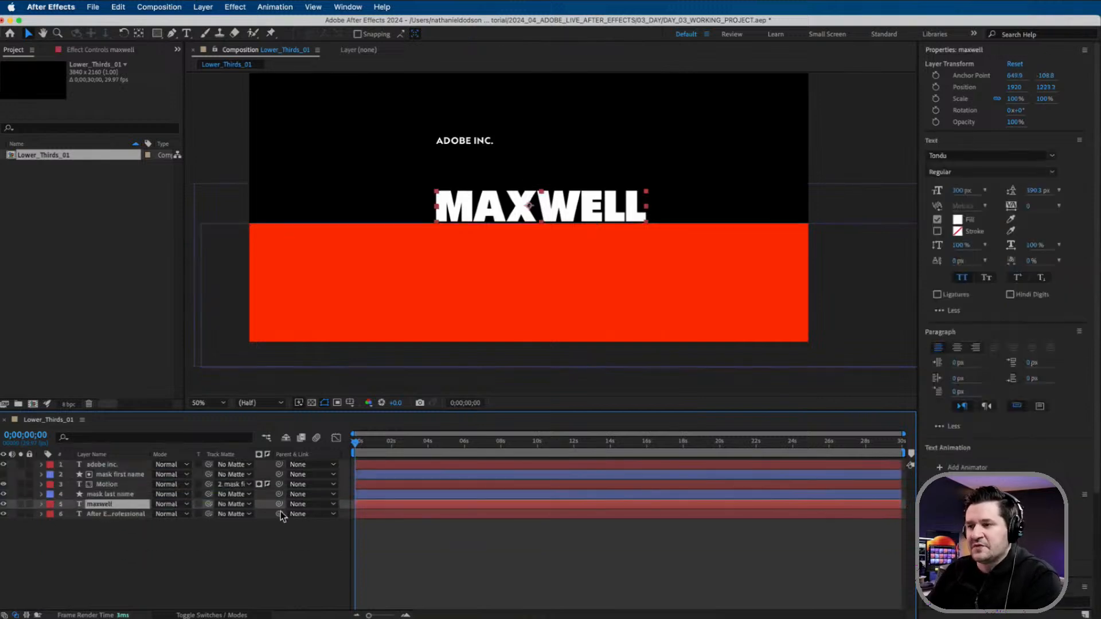
pyautogui.click(252, 505)
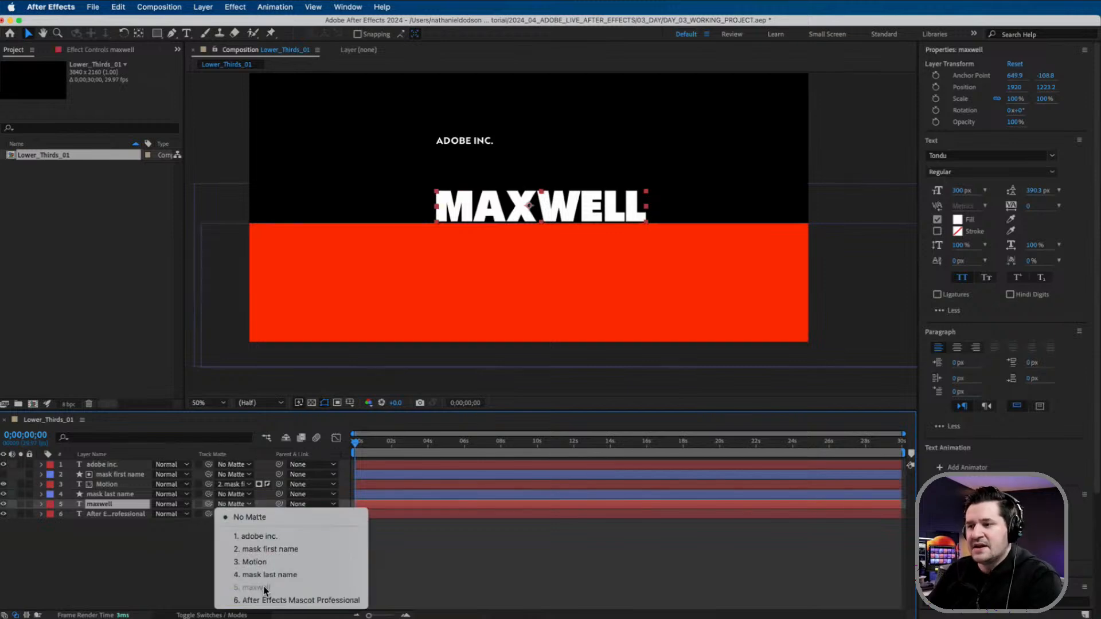
pyautogui.click(277, 575)
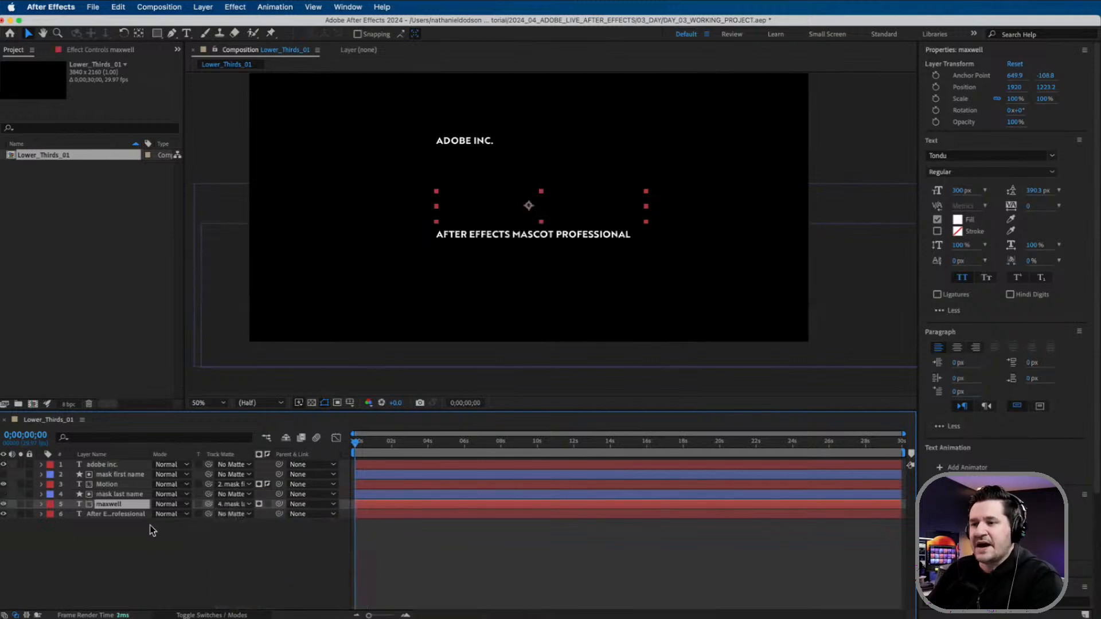
pyautogui.click(267, 505)
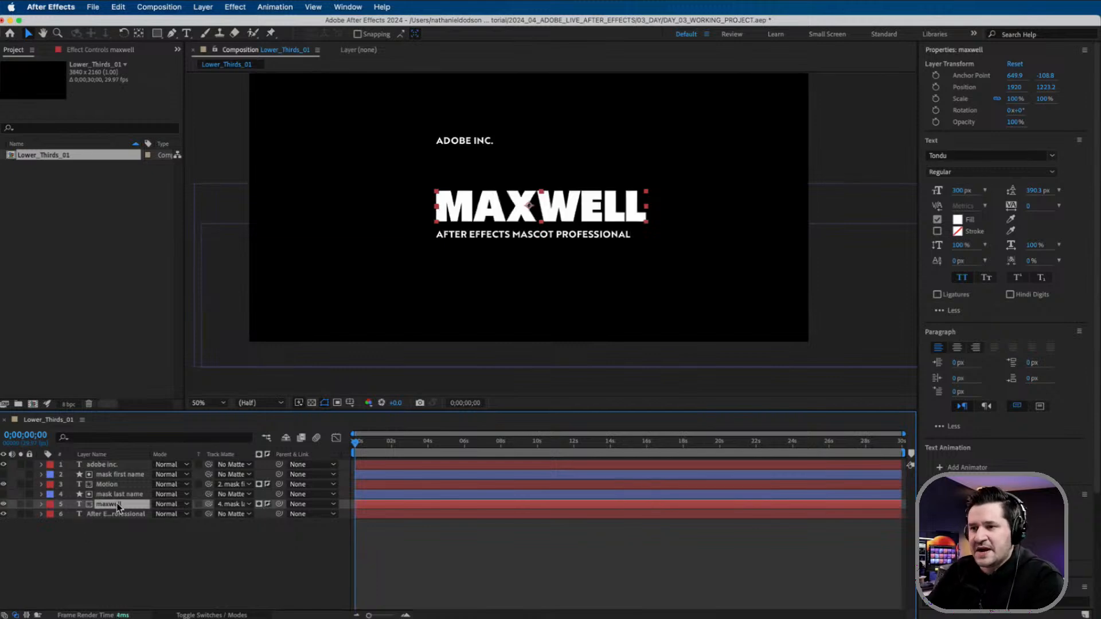
# Add a Position animator to the maxwell text layer and set its vertical Position offset to about 238
pyautogui.click(42, 505)
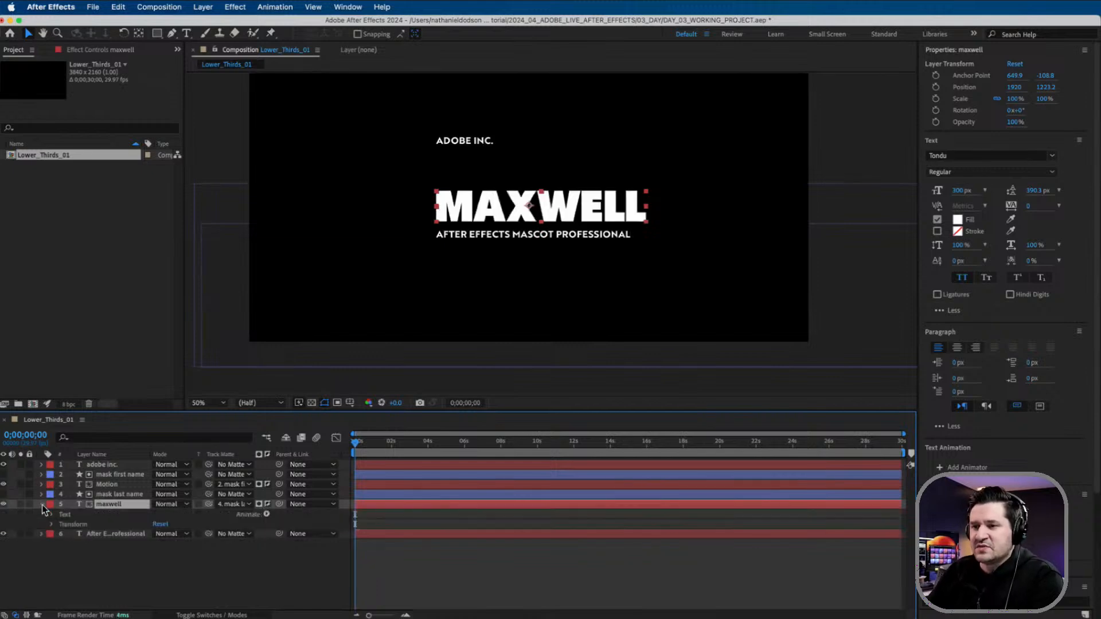
pyautogui.click(266, 514)
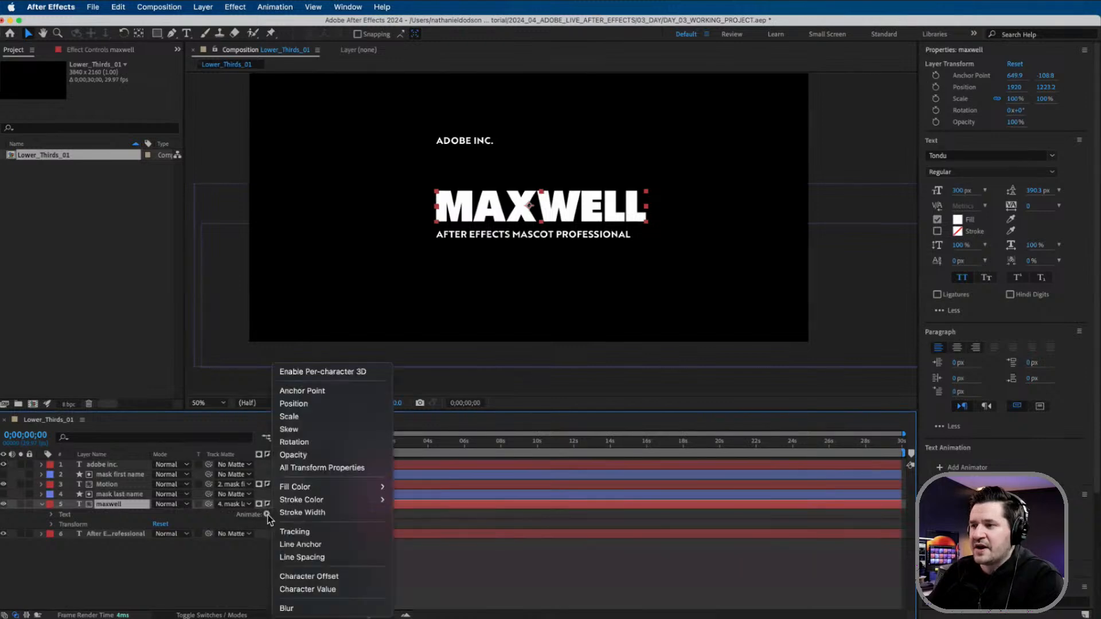
pyautogui.click(302, 404)
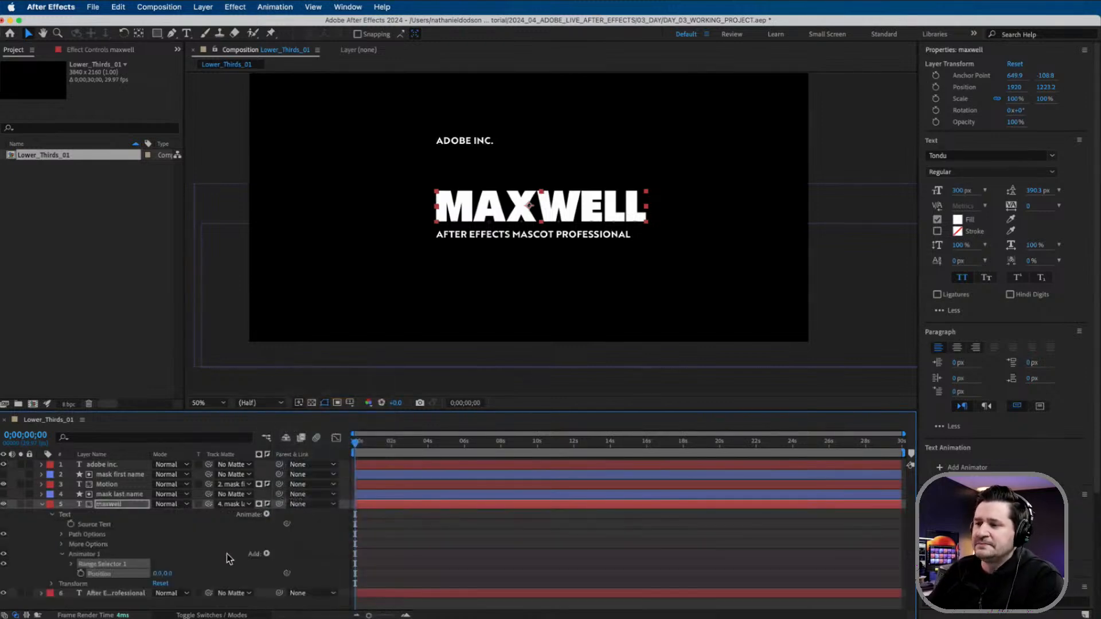
pyautogui.moveTo(167, 573); pyautogui.dragTo(310, 570)
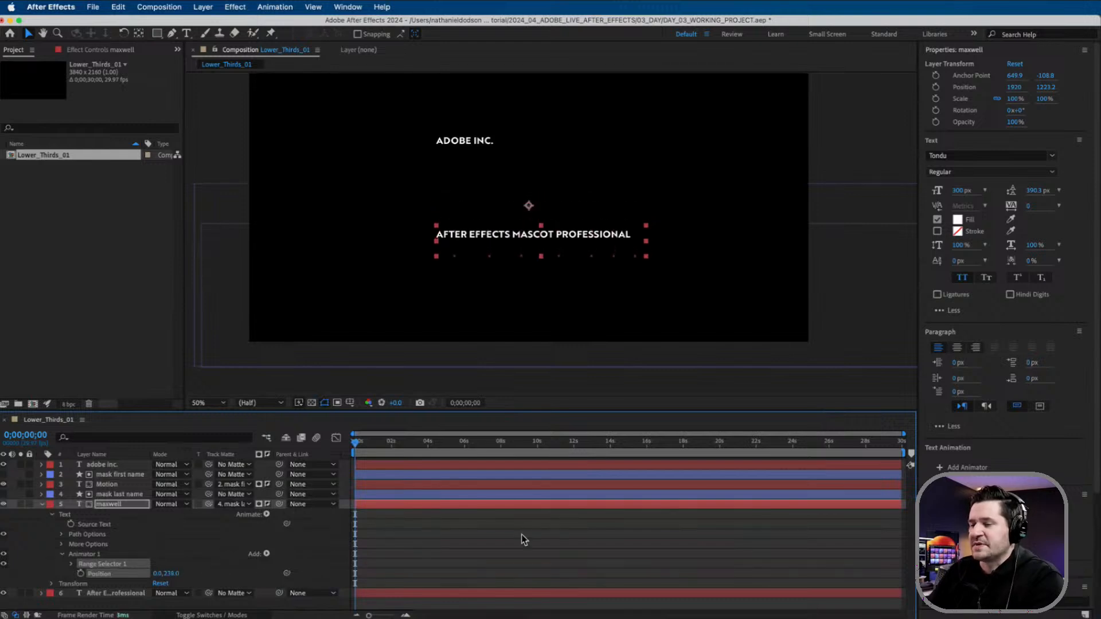
# Keyframe the Offset of maxwell's Range Selector 1 from 0% at the start to 100% at one second and preview the reveal
pyautogui.click(71, 564)
pyautogui.scroll(-3, 140, 540)
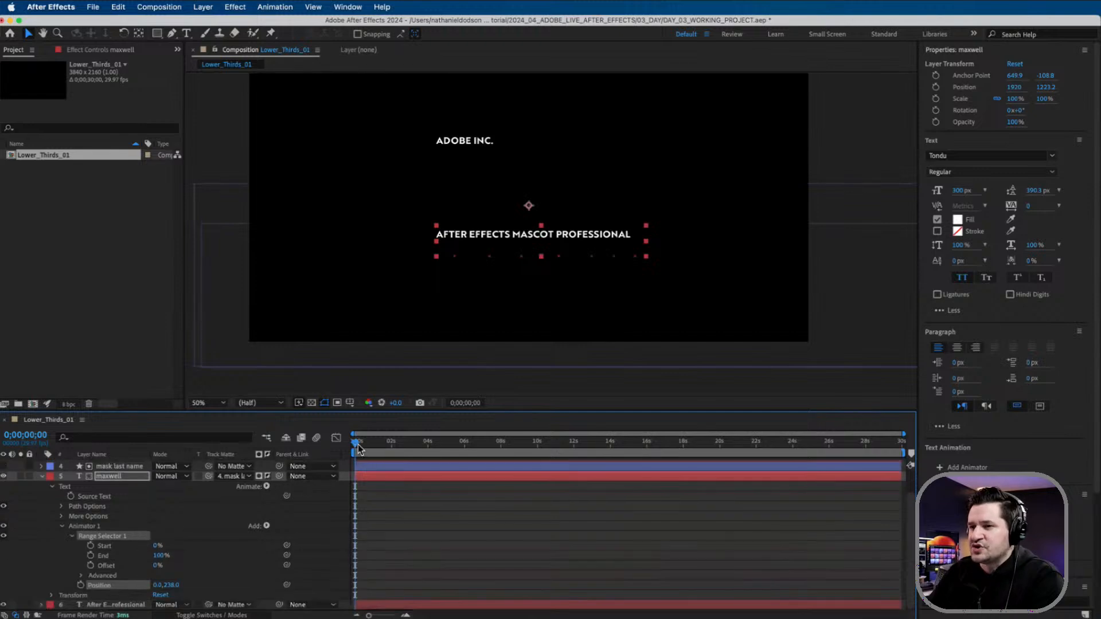
pyautogui.click(91, 565)
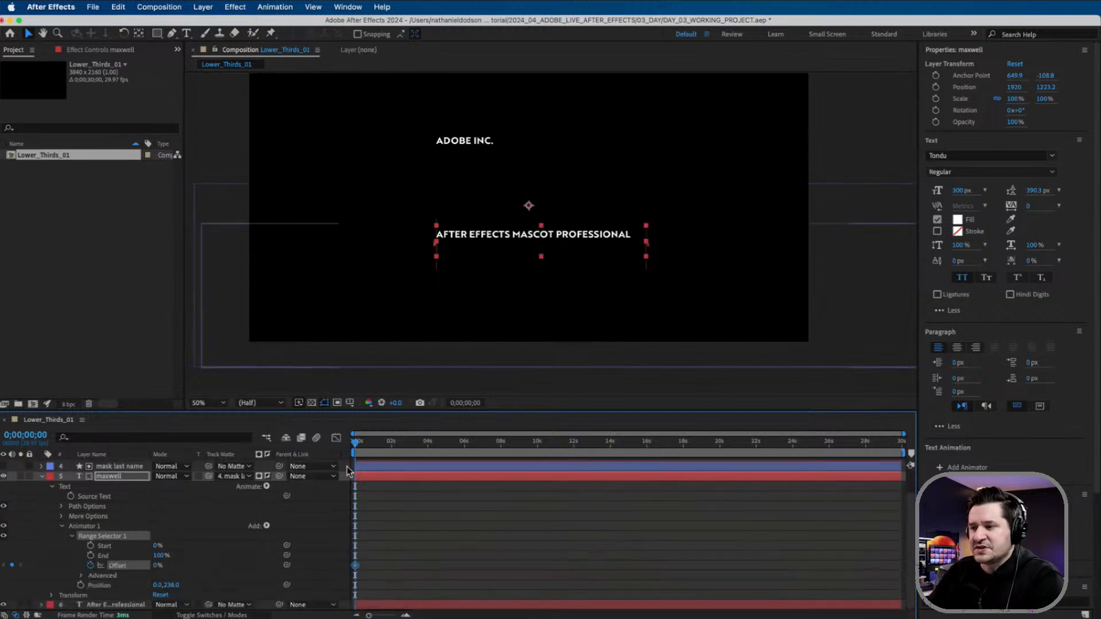
pyautogui.moveTo(367, 448); pyautogui.dragTo(373, 448)
pyautogui.click(157, 566)
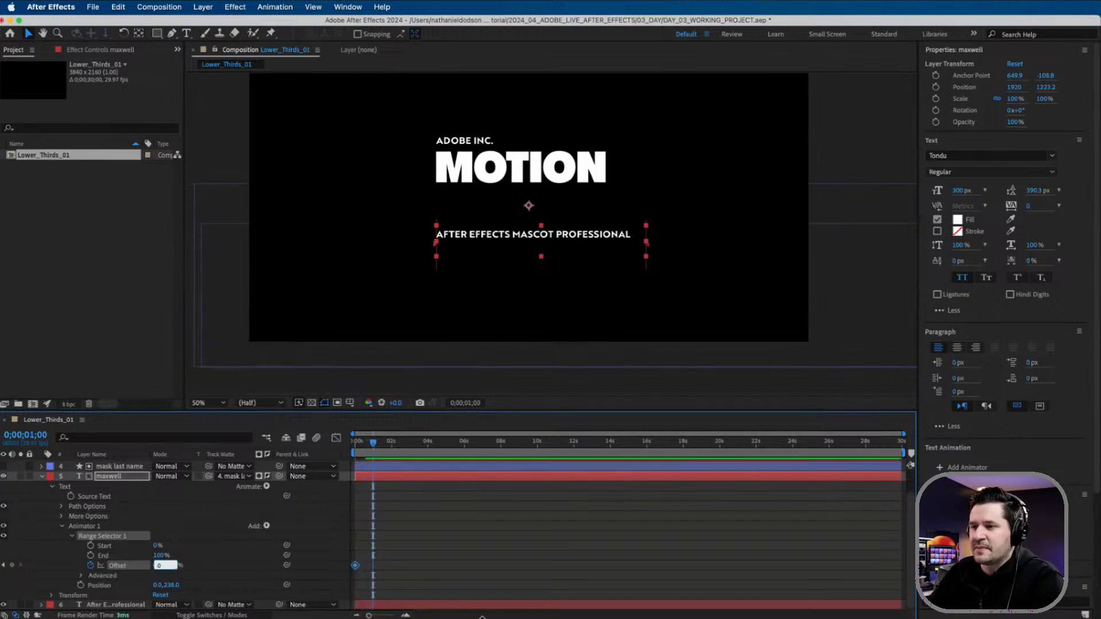
pyautogui.press('Tab')
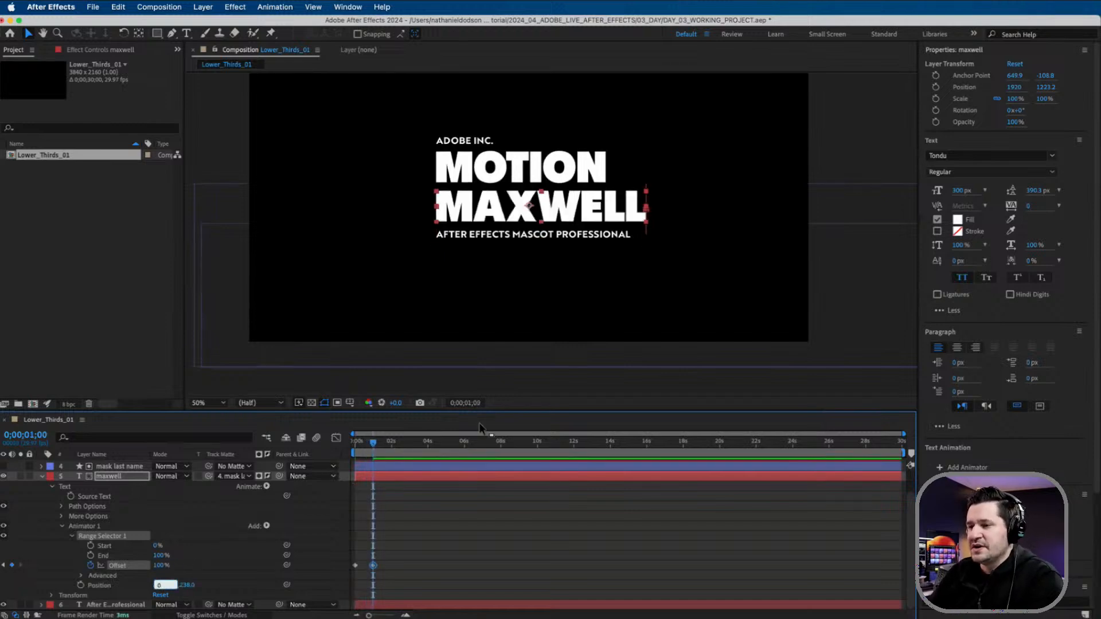
pyautogui.moveTo(373, 443); pyautogui.dragTo(297, 443)
pyautogui.press('space')
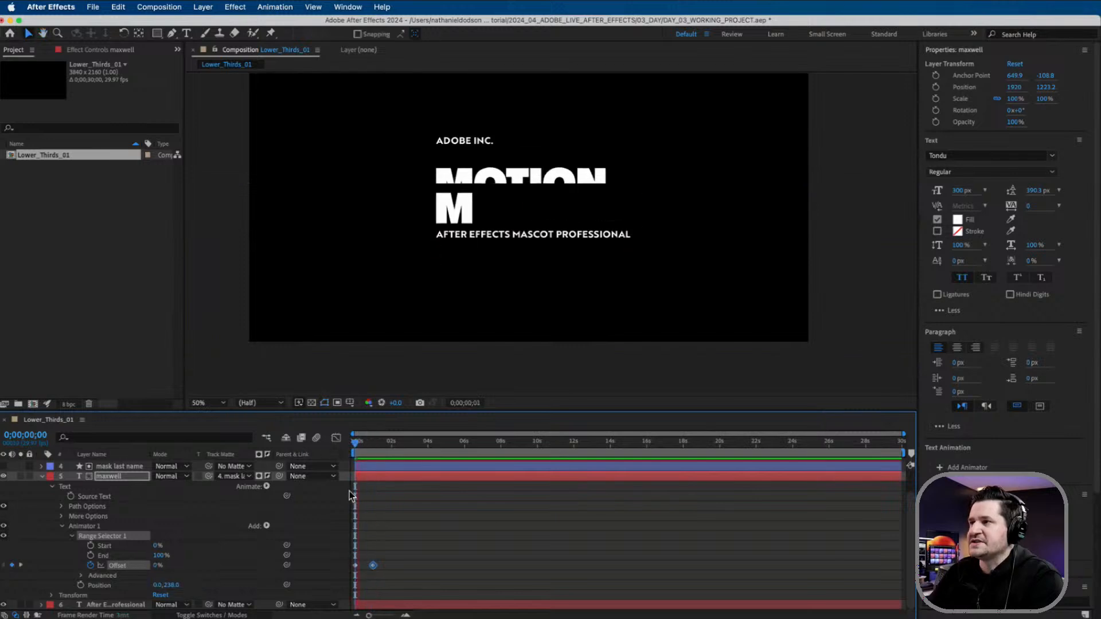
pyautogui.moveTo(379, 442); pyautogui.dragTo(334, 450)
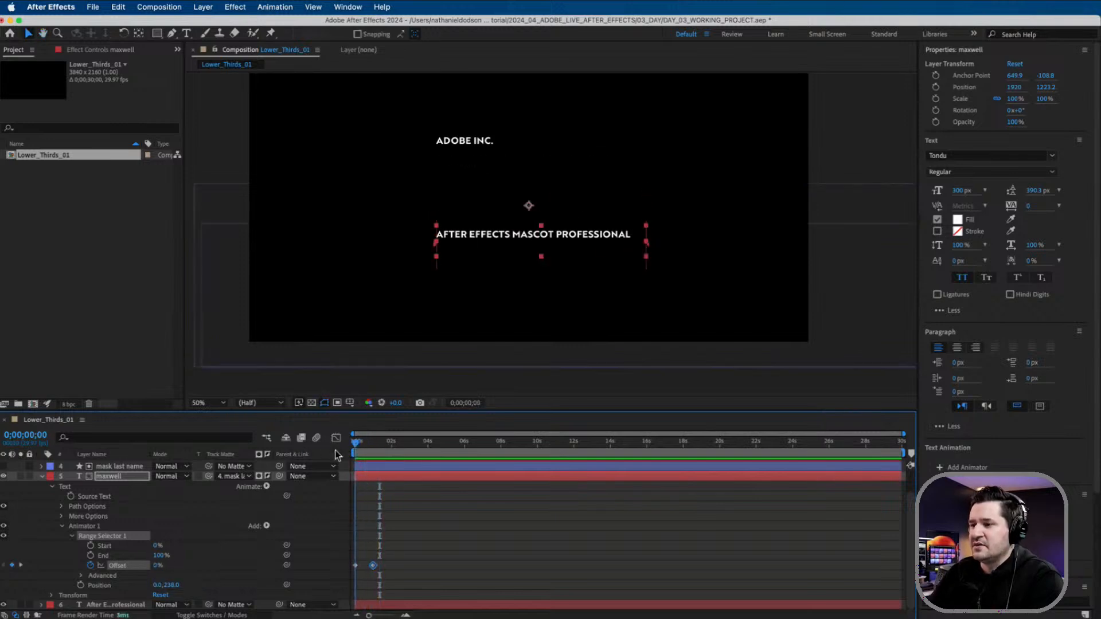
# Base maxwell's range selector on Words with Ease Low at 100%, collapse its animator, and preview the animation
pyautogui.click(82, 575)
pyautogui.scroll(-4, 86, 544)
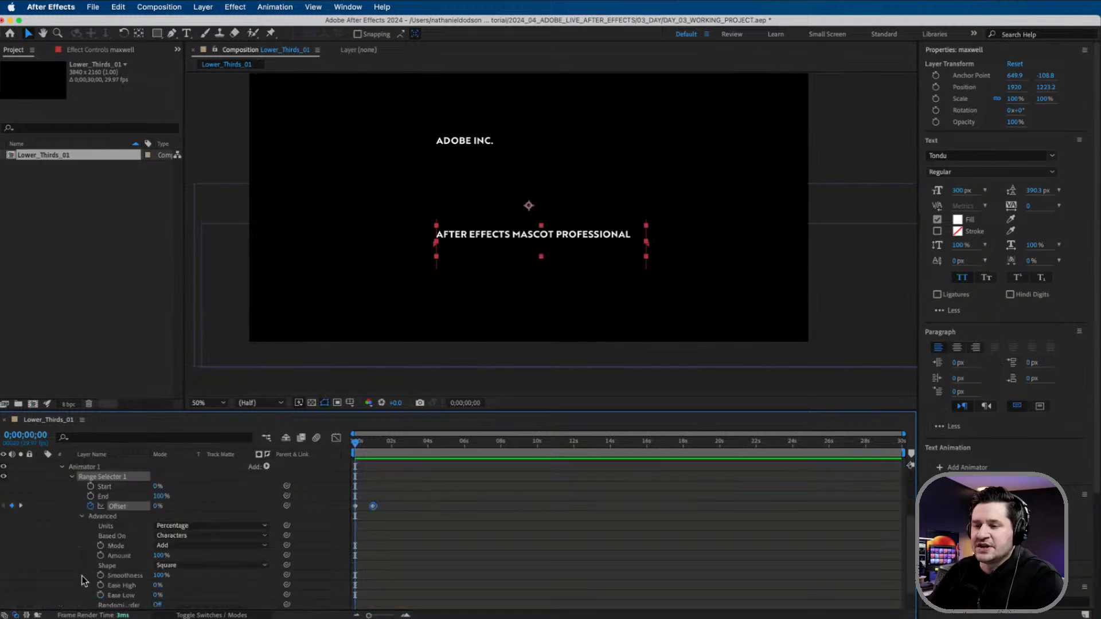
pyautogui.click(177, 526)
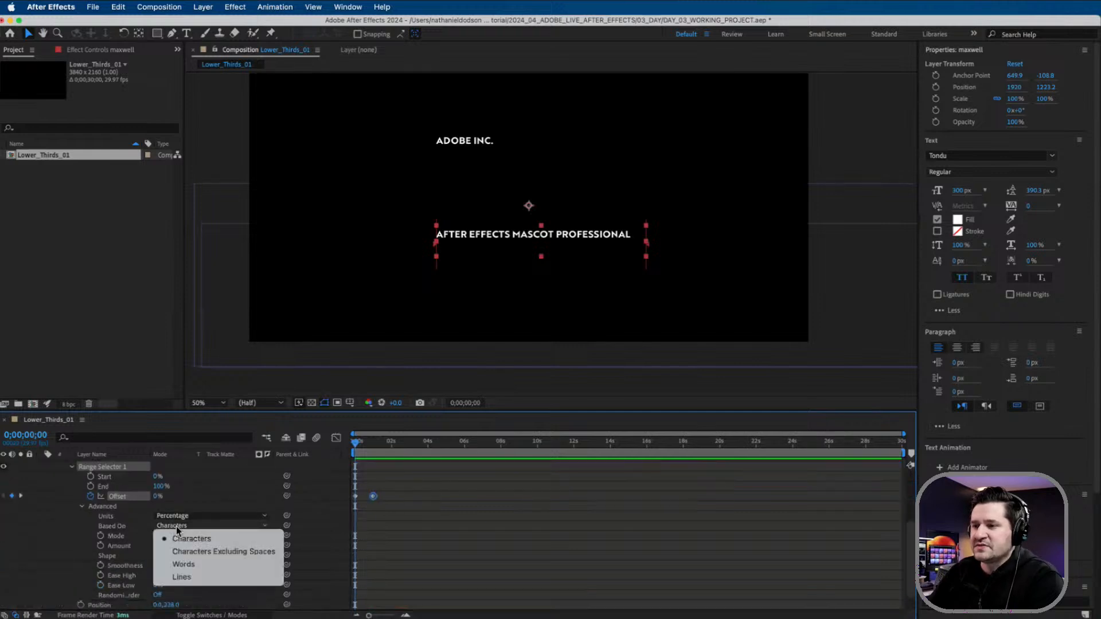
pyautogui.click(201, 564)
pyautogui.moveTo(157, 587); pyautogui.dragTo(289, 581)
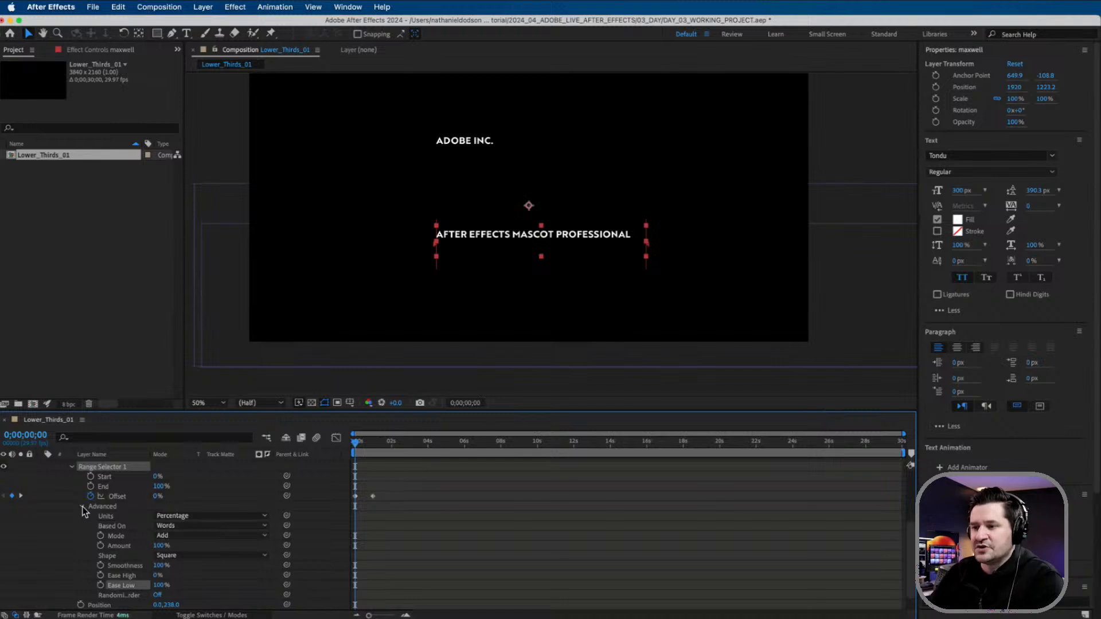
pyautogui.click(83, 507)
pyautogui.click(62, 525)
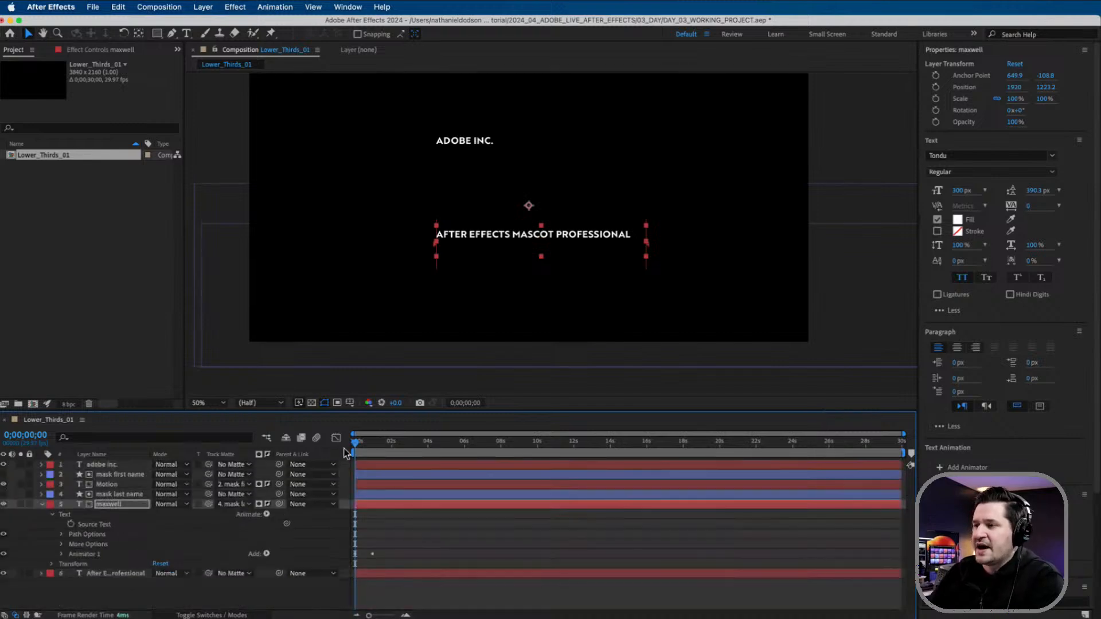
pyautogui.press('space')
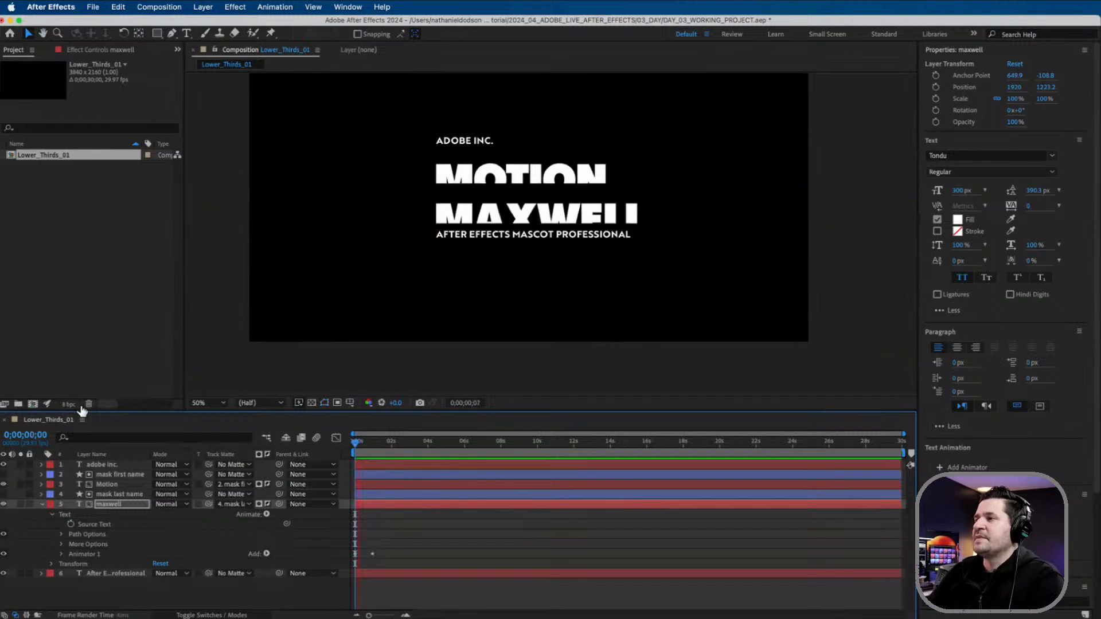
pyautogui.press('space')
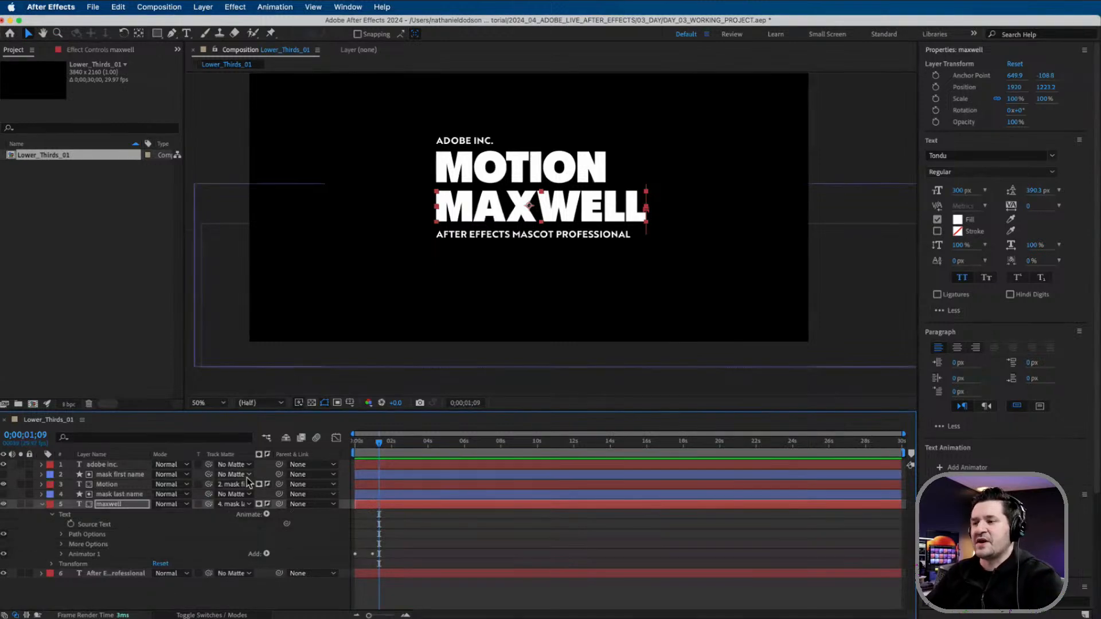
# Delay both of maxwell's Offset keyframes by a little under half a second and preview the staggered name reveal
pyautogui.click(61, 554)
pyautogui.scroll(-2, 410, 564)
pyautogui.moveTo(386, 556); pyautogui.dragTo(364, 566)
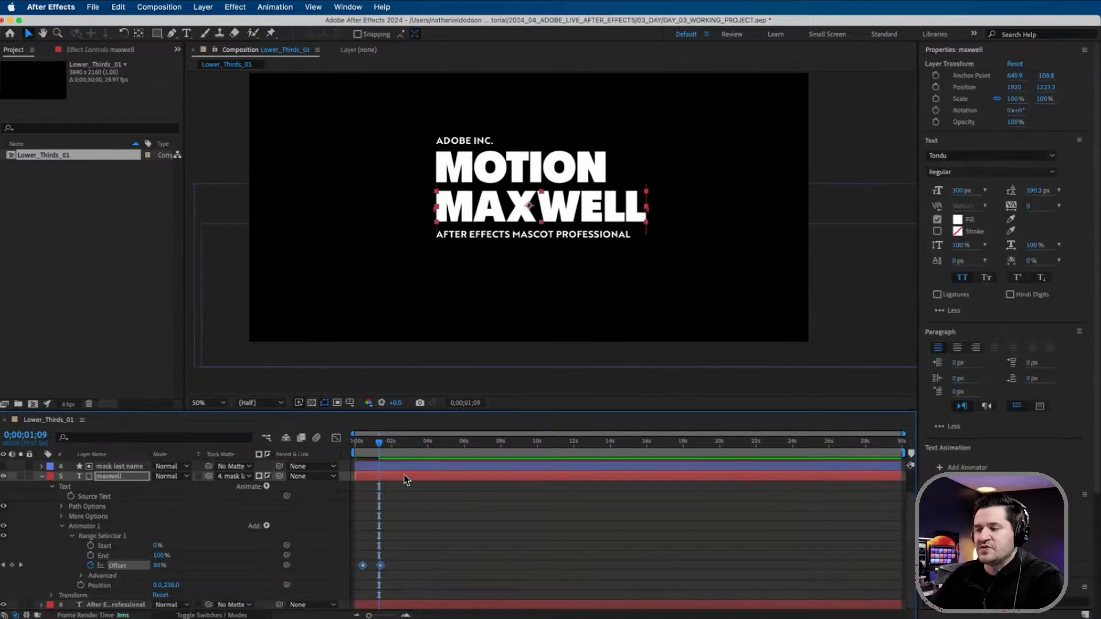
pyautogui.press('Home')
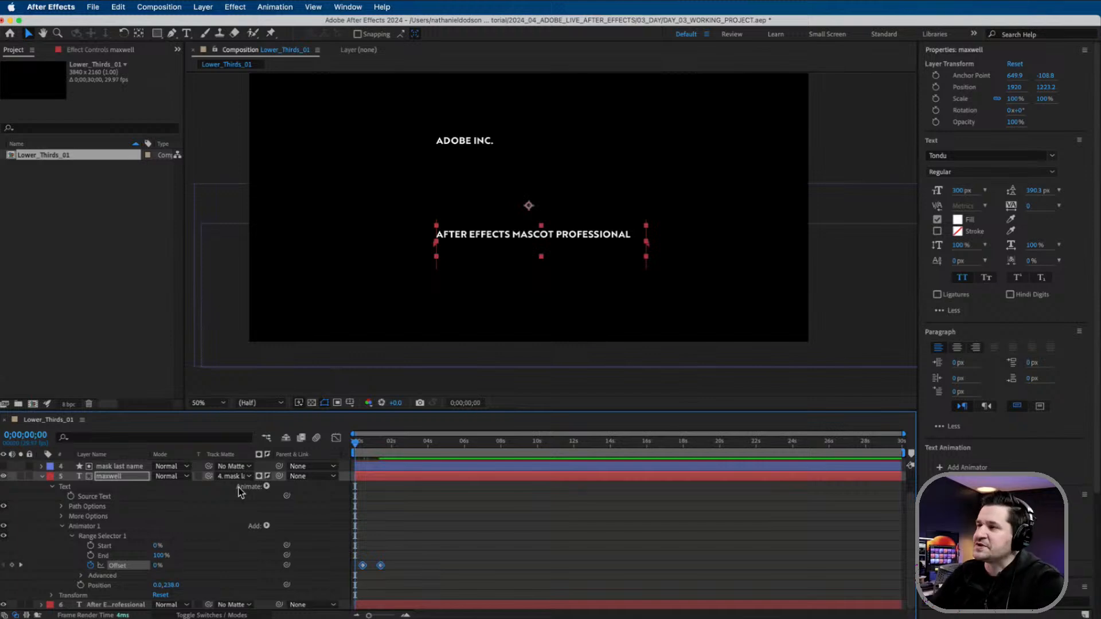
pyautogui.press('space')
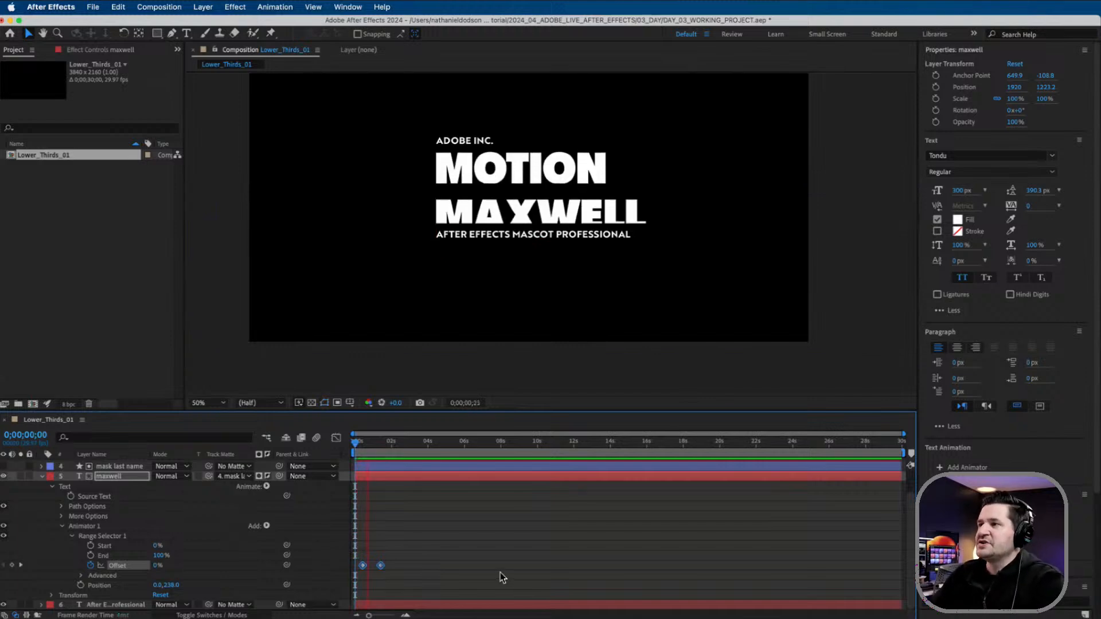
pyautogui.press('space')
pyautogui.moveTo(376, 445); pyautogui.dragTo(315, 452)
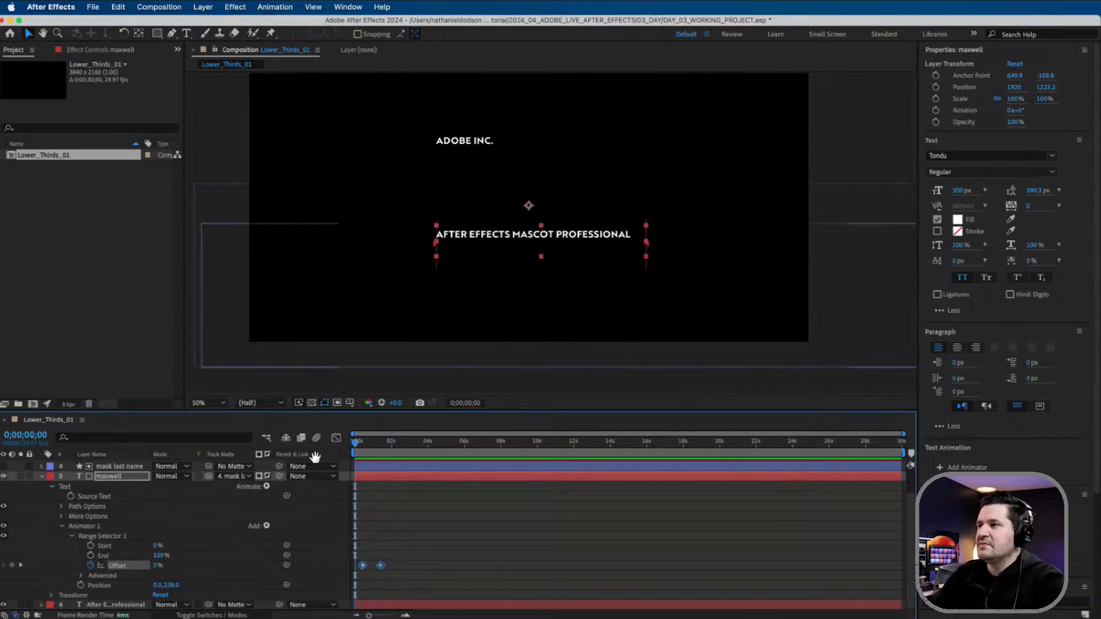
pyautogui.press('space')
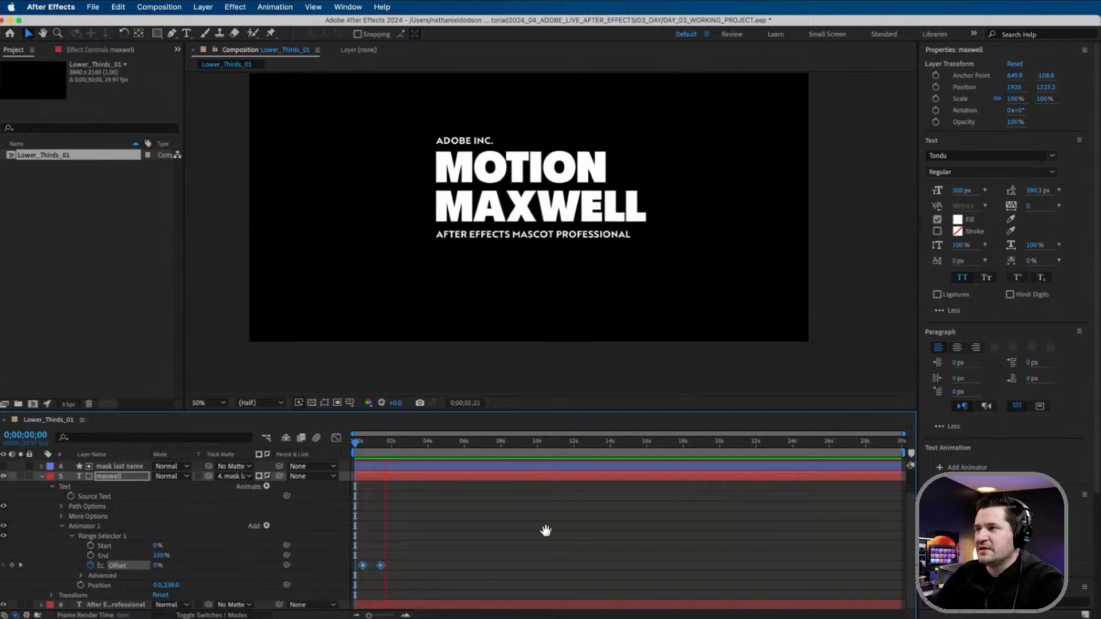
pyautogui.press('space')
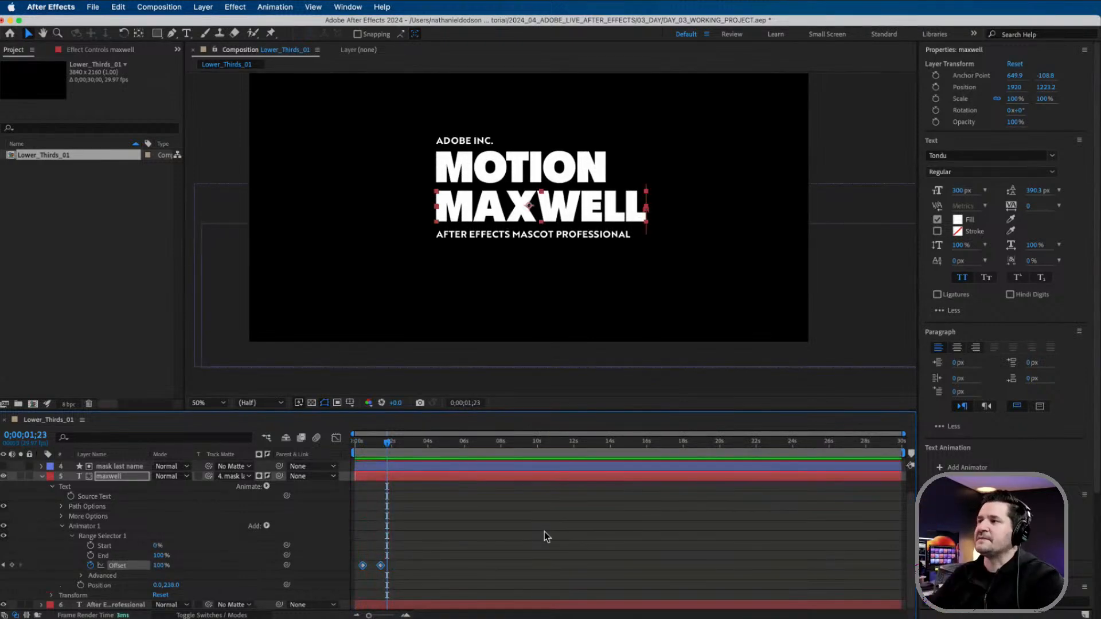
# Deselect everything and collapse all the maxwell layer's properties
pyautogui.click(521, 549)
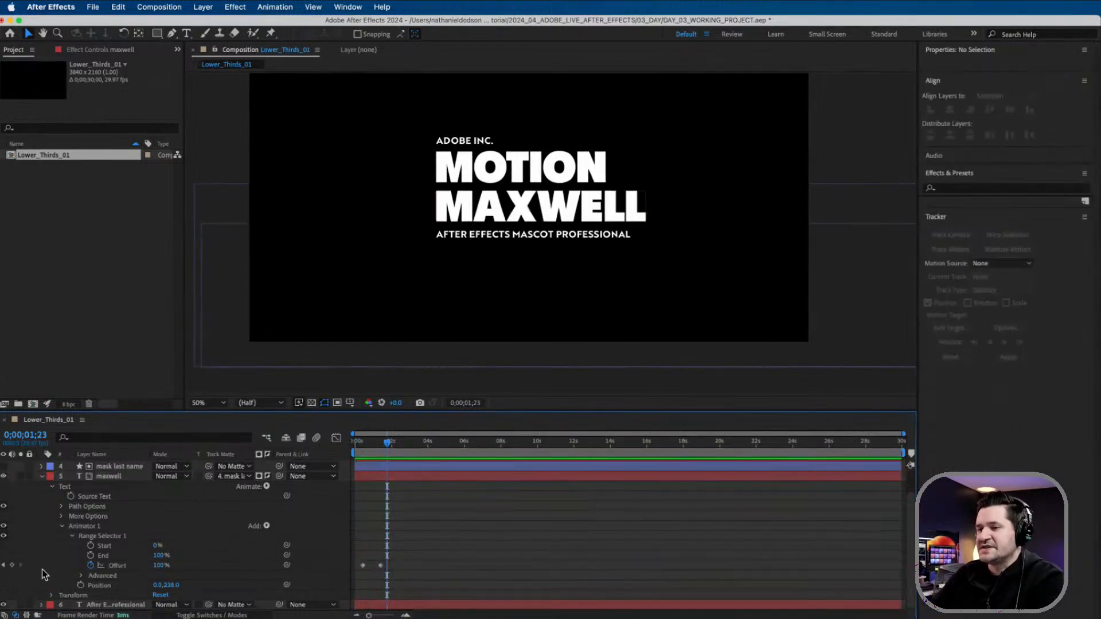
pyautogui.click(63, 527)
pyautogui.click(51, 515)
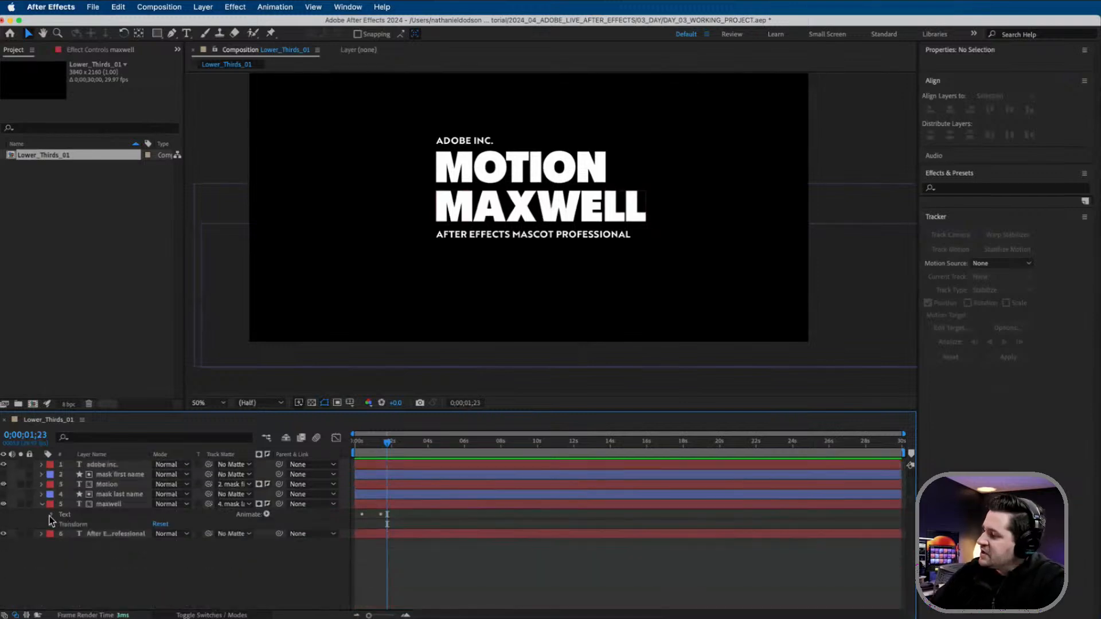
pyautogui.click(42, 504)
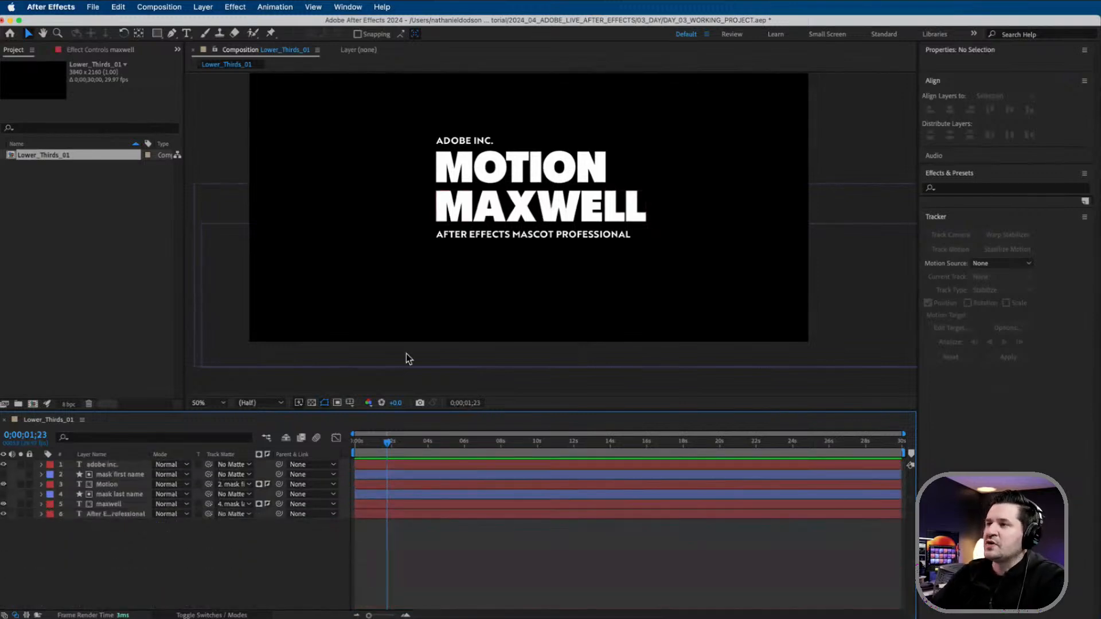
# Collapse Animator 1 on the Motion layer and add a Character Offset animator to its text
pyautogui.moveTo(570, 218); pyautogui.dragTo(563, 242)
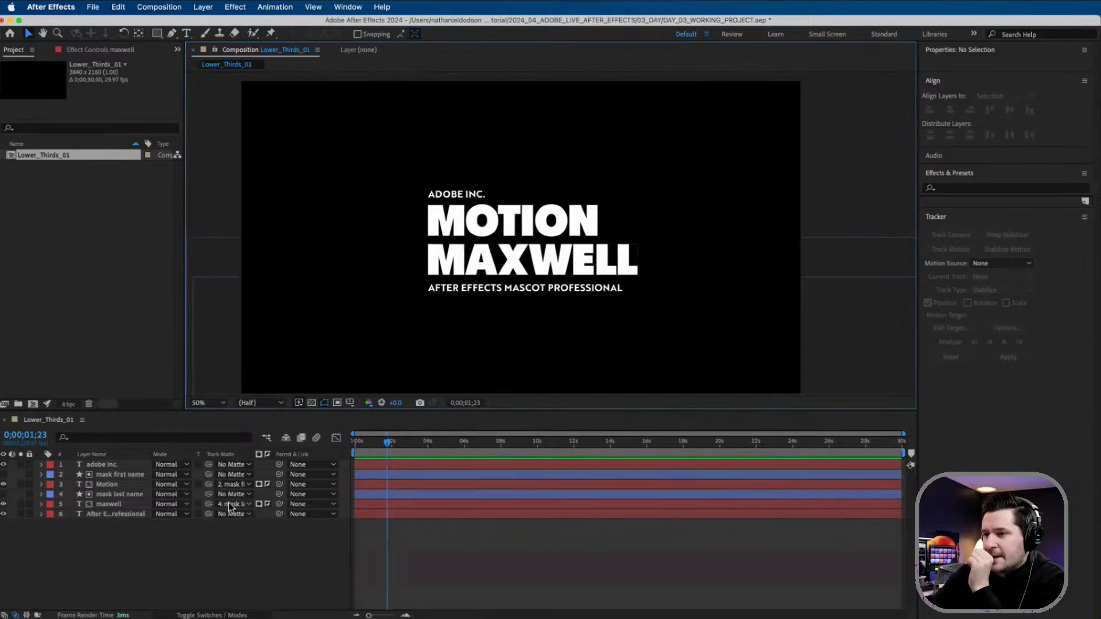
pyautogui.click(112, 484)
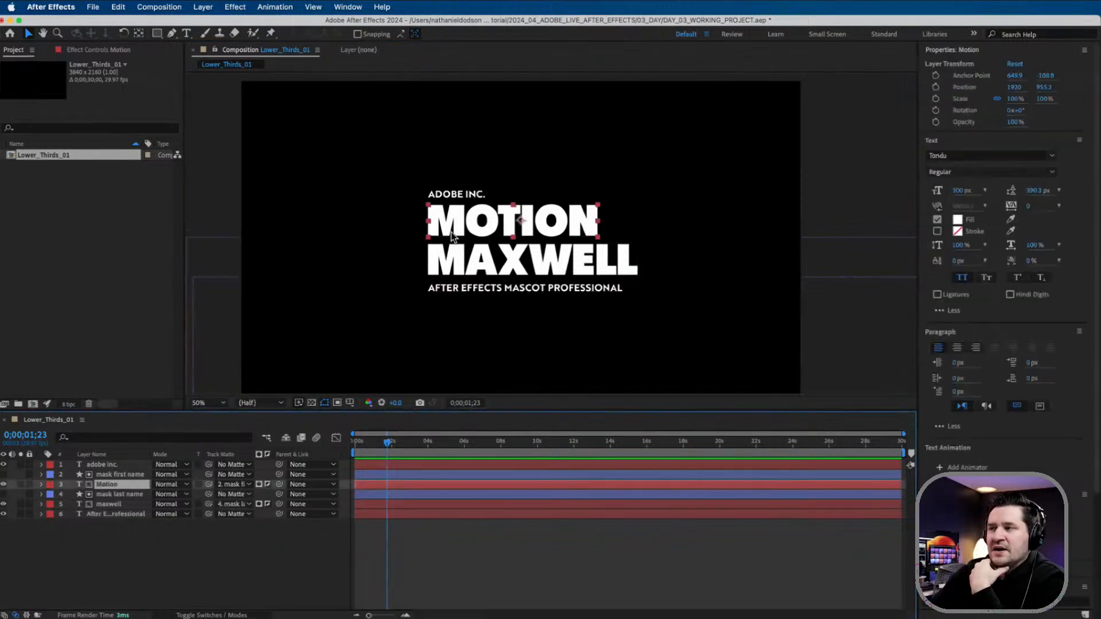
pyautogui.click(41, 485)
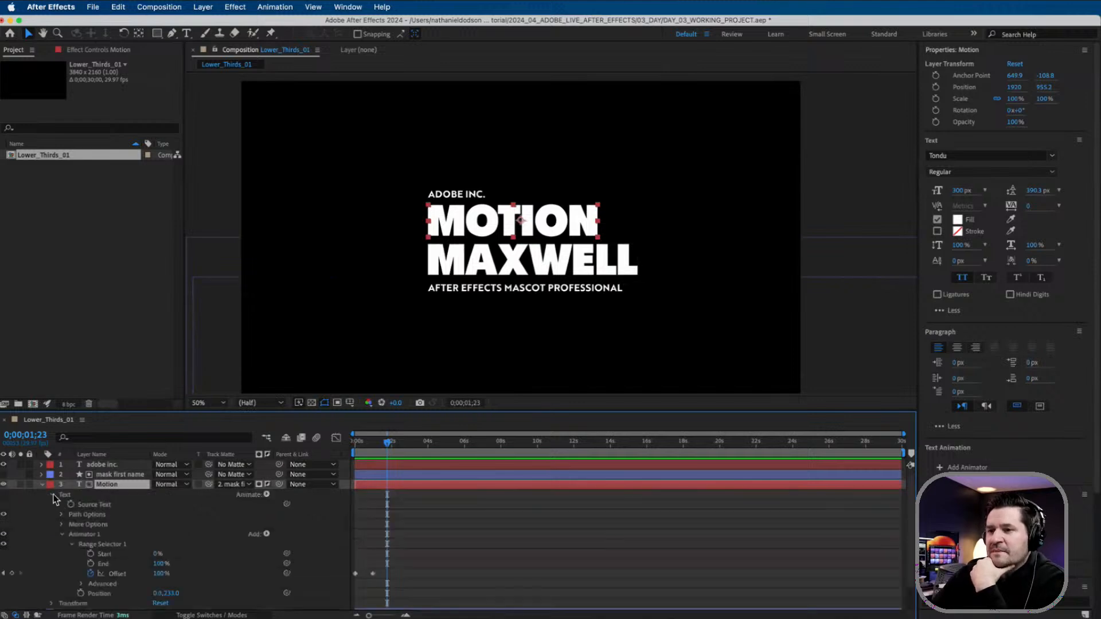
pyautogui.click(62, 536)
pyautogui.click(61, 535)
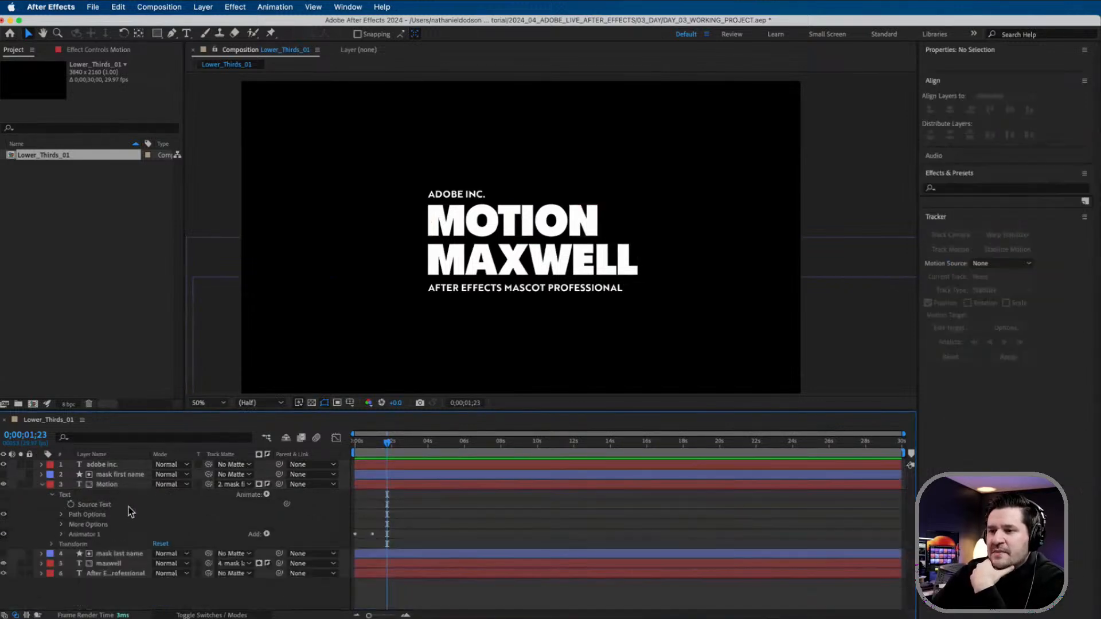
pyautogui.click(267, 495)
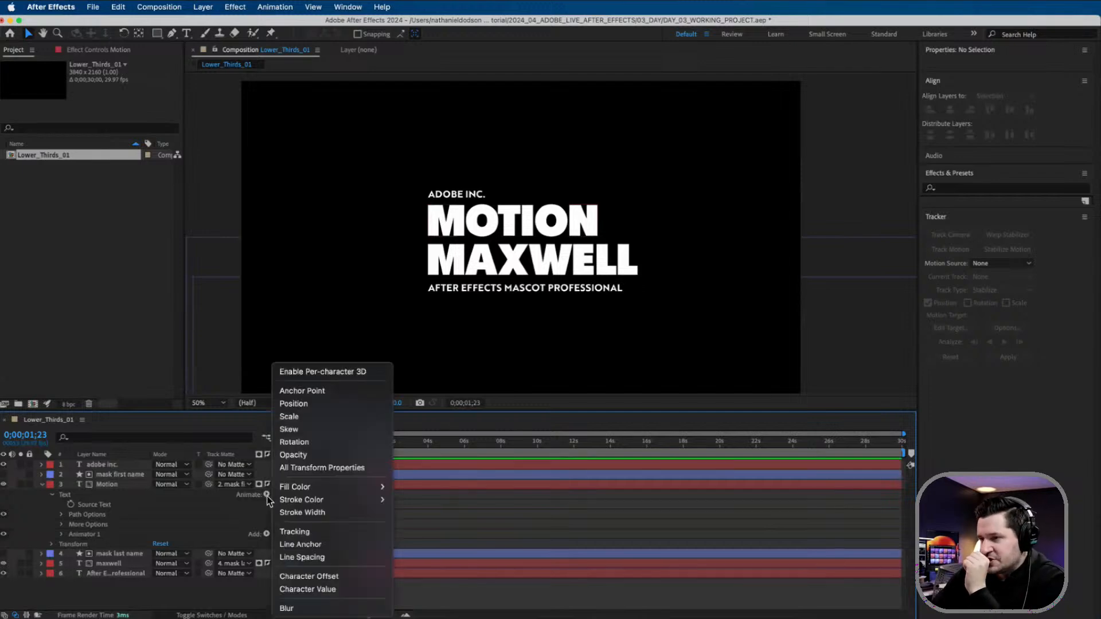
pyautogui.click(305, 576)
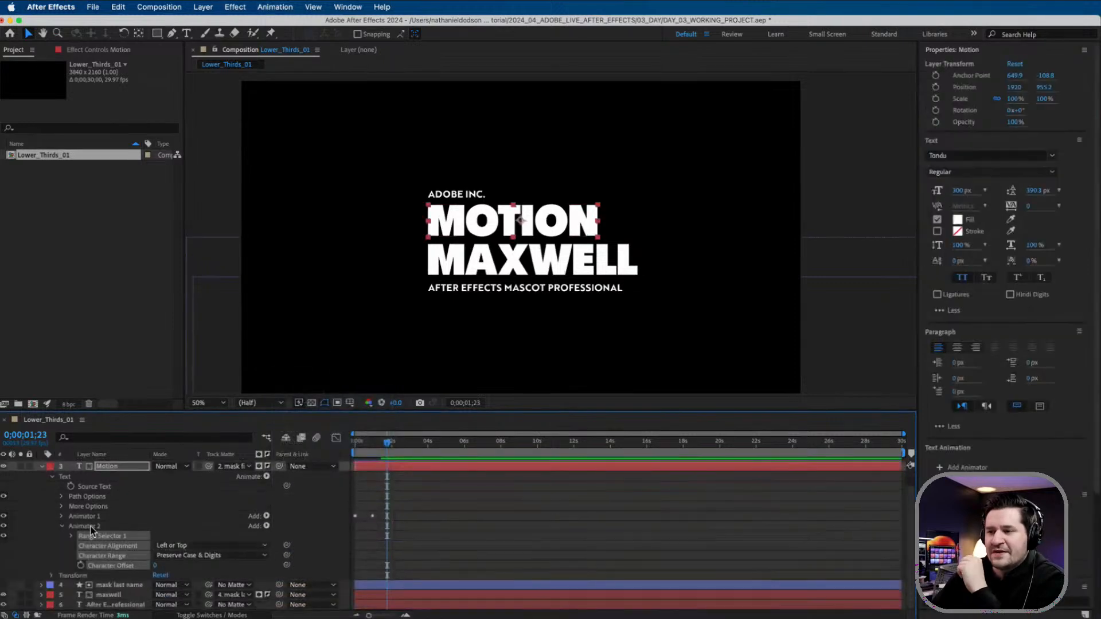
# Add Character Offset keyframes to the Motion layer at the start of the composition and at 0;00;01;00, both with value 0
pyautogui.moveTo(379, 446); pyautogui.dragTo(351, 453)
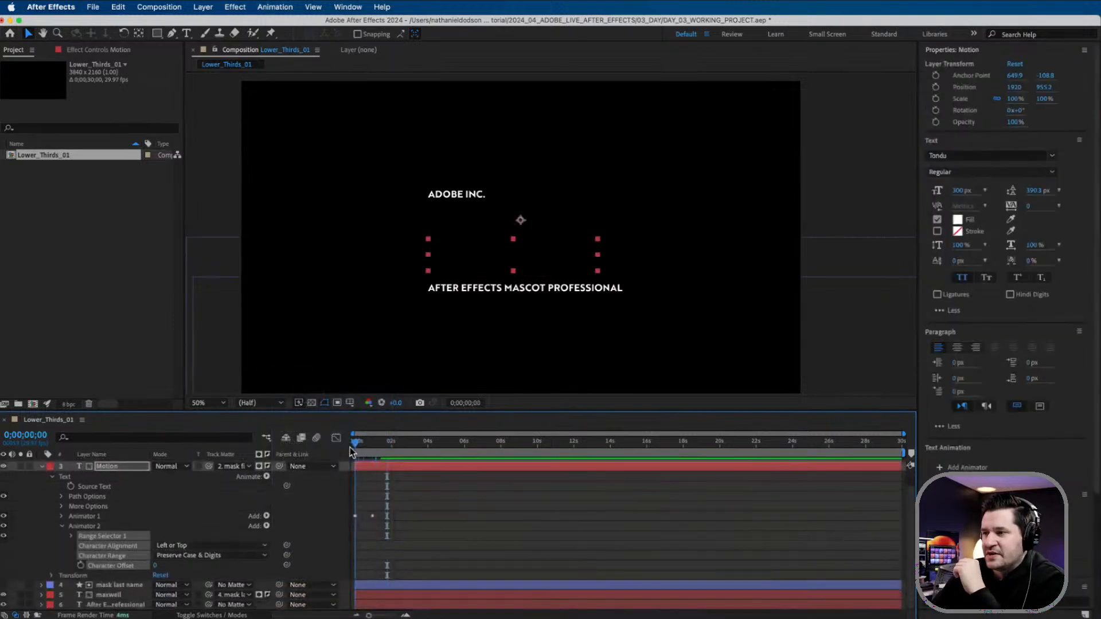
pyautogui.click(46, 568)
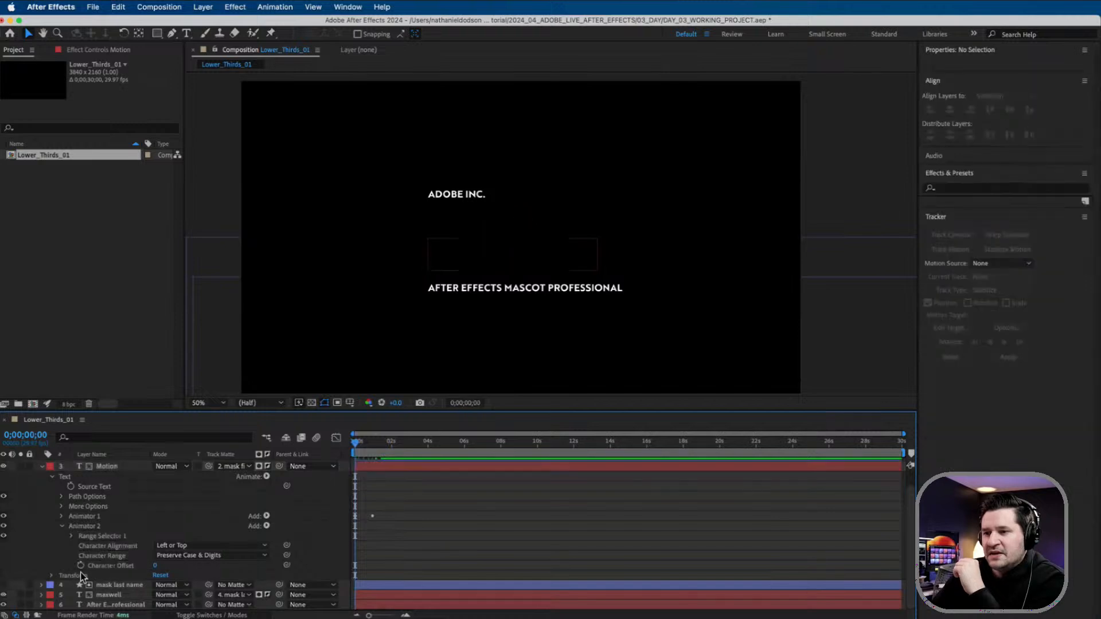
pyautogui.click(81, 566)
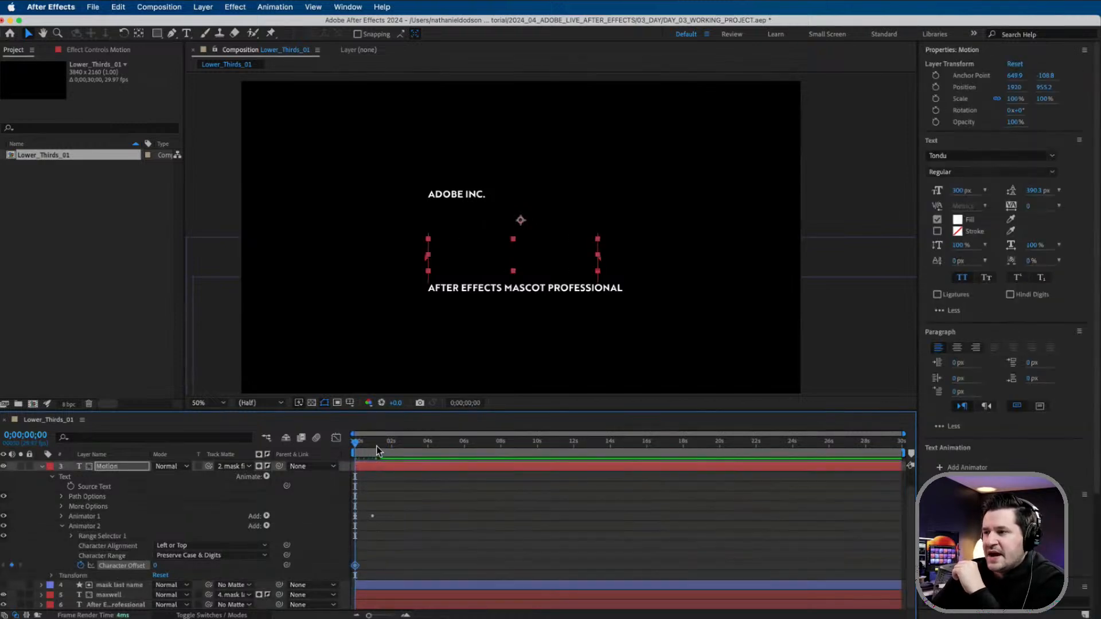
pyautogui.moveTo(369, 446); pyautogui.dragTo(373, 447)
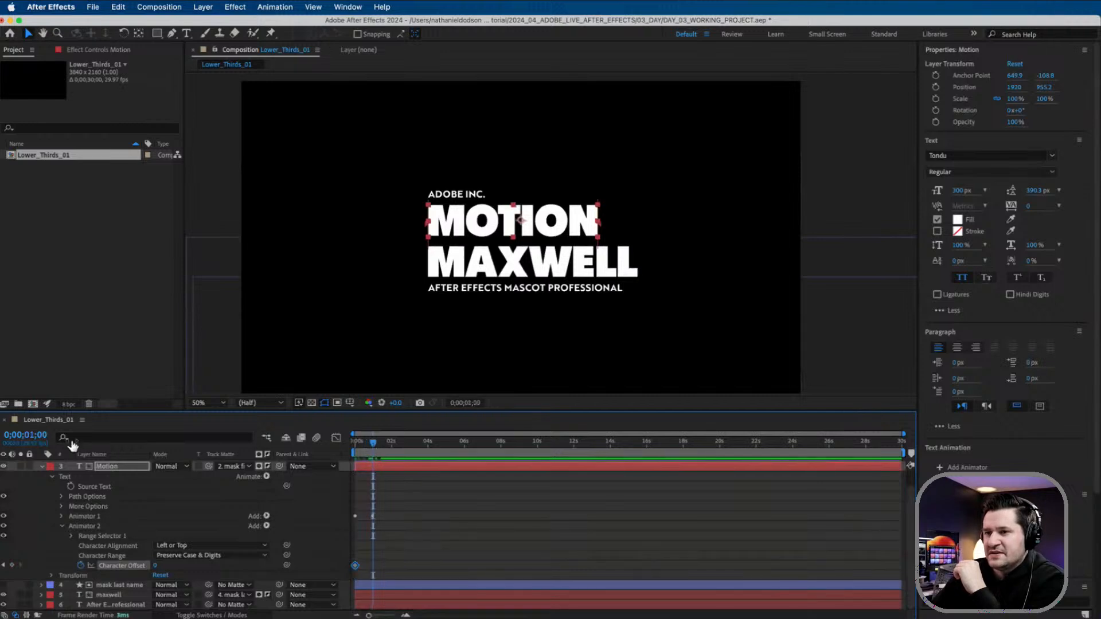
pyautogui.click(155, 565)
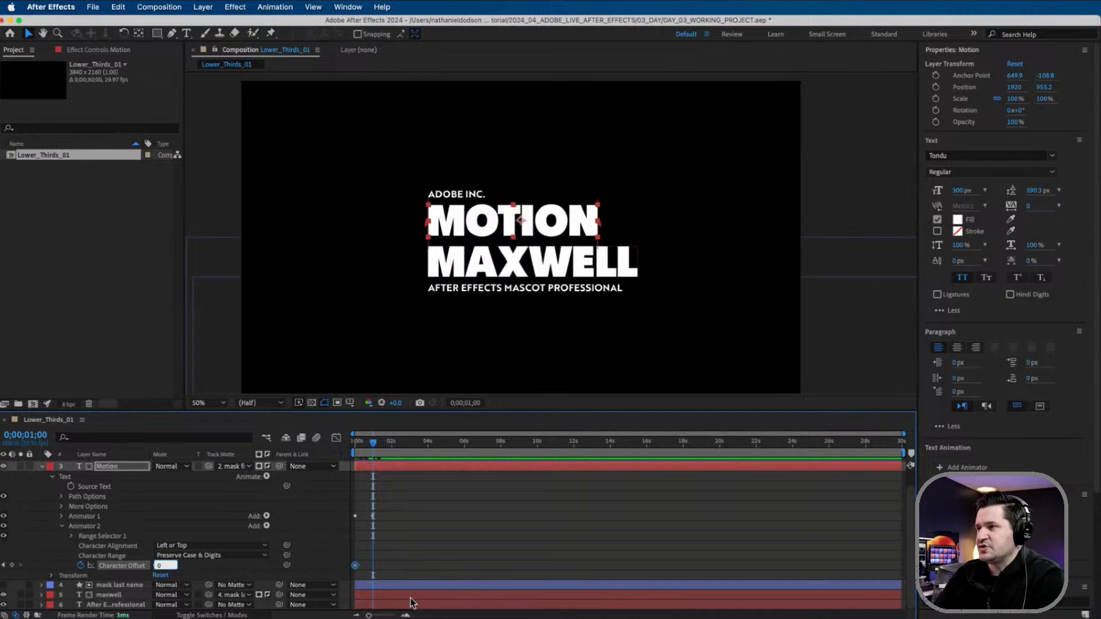
pyautogui.click(13, 566)
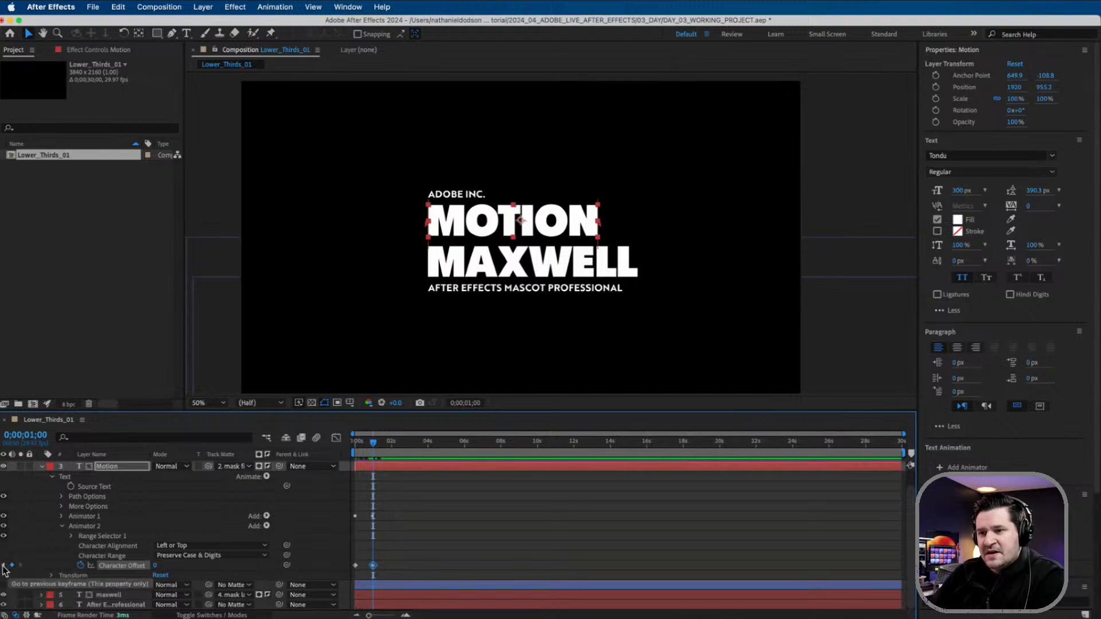
# Set Motion's first Character Offset keyframe to 25 and preview the animation from the beginning
pyautogui.click(4, 566)
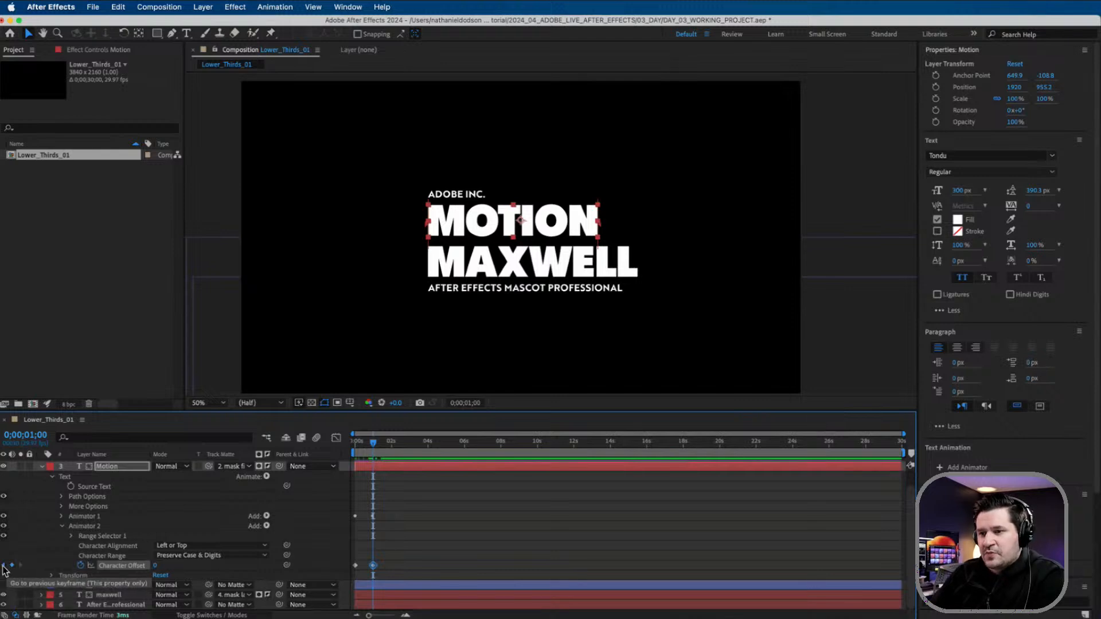
pyautogui.click(154, 565)
pyautogui.write('25')
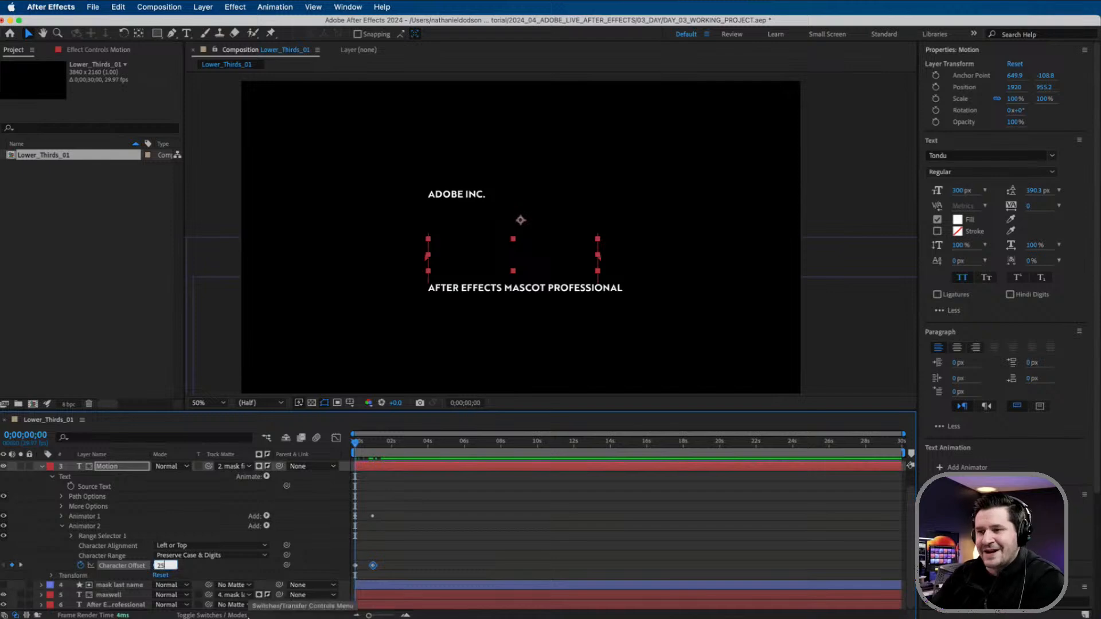
pyautogui.click(410, 503)
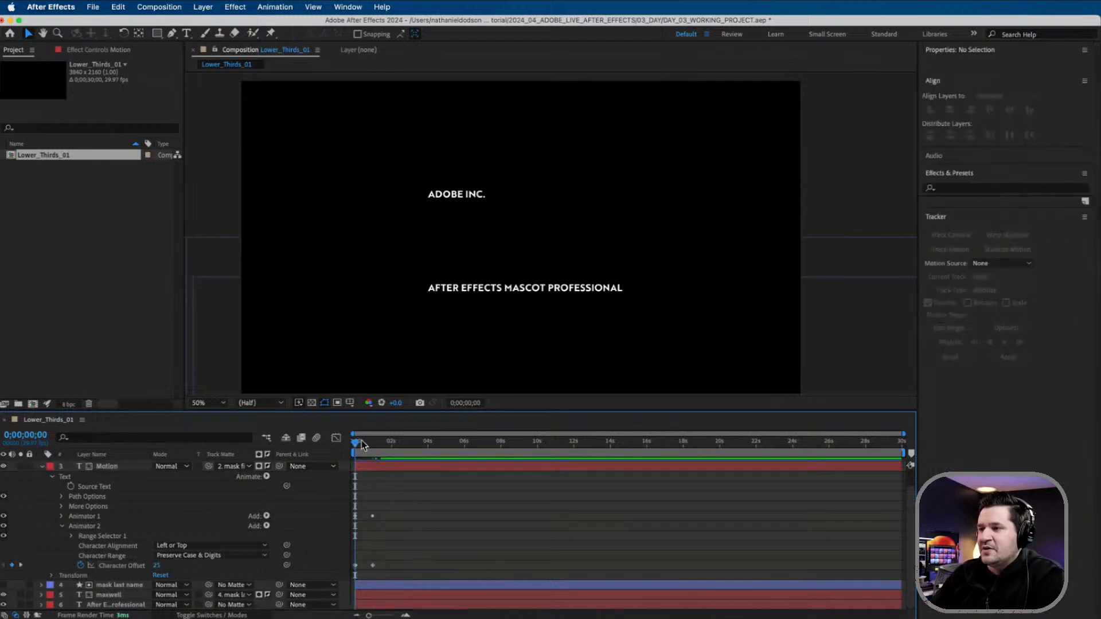
pyautogui.moveTo(358, 447)
pyautogui.mouseDown()
pyautogui.moveTo(388, 445)
pyautogui.moveTo(344, 445)
pyautogui.mouseUp()
pyautogui.press('space')
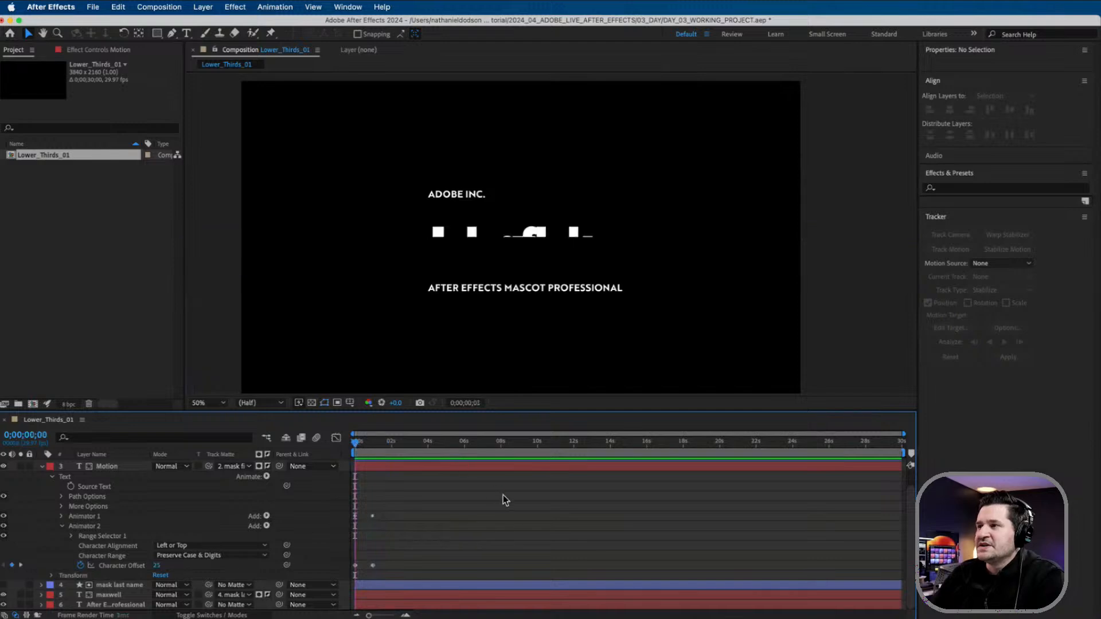
pyautogui.press('space')
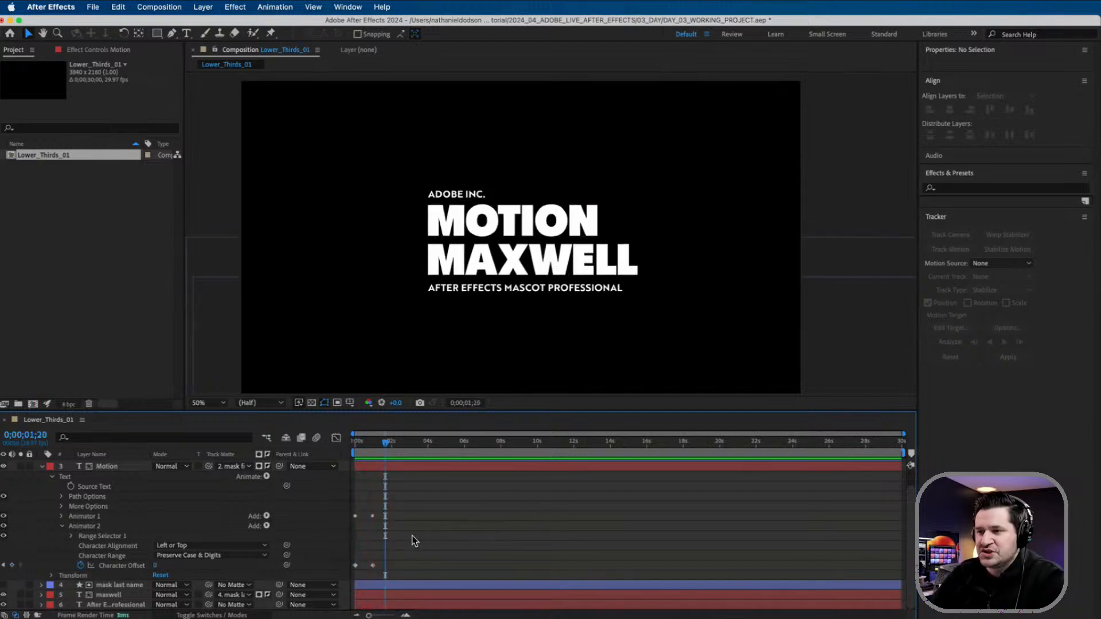
# Collapse the Motion layer's properties and add a Character Offset animator to the maxwell layer's text
pyautogui.click(52, 476)
pyautogui.click(41, 486)
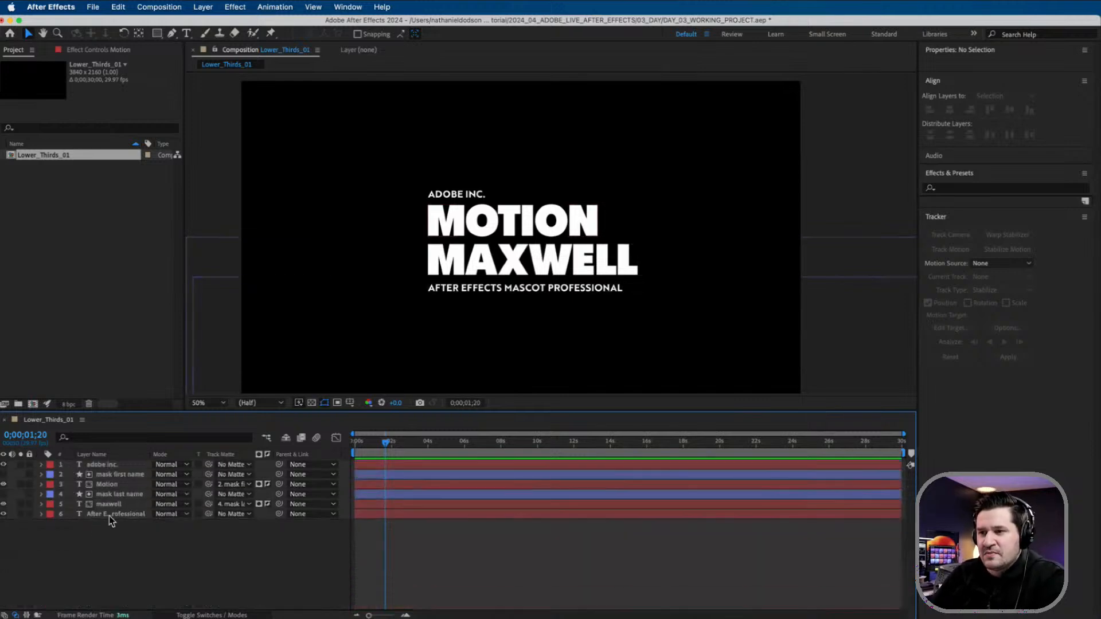
pyautogui.click(112, 505)
pyautogui.click(42, 504)
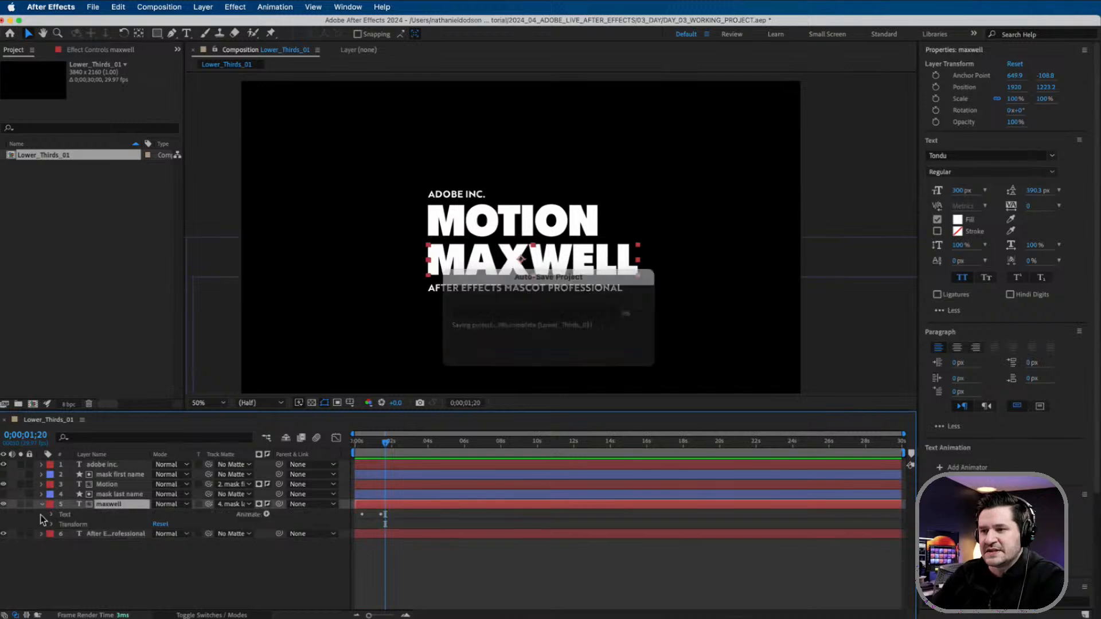
pyautogui.click(52, 515)
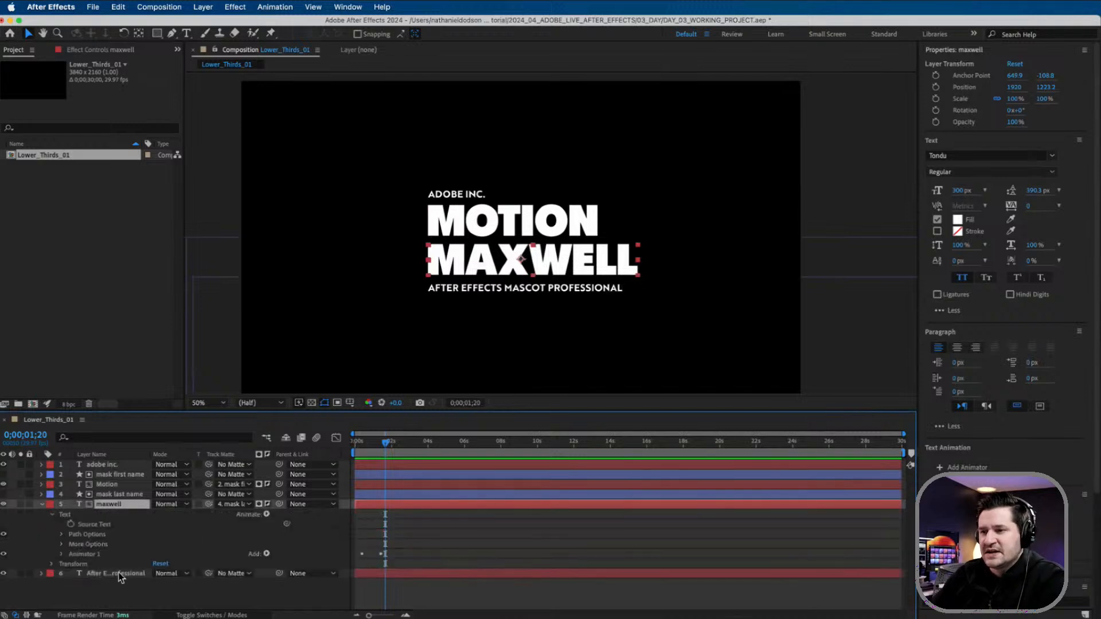
pyautogui.click(267, 515)
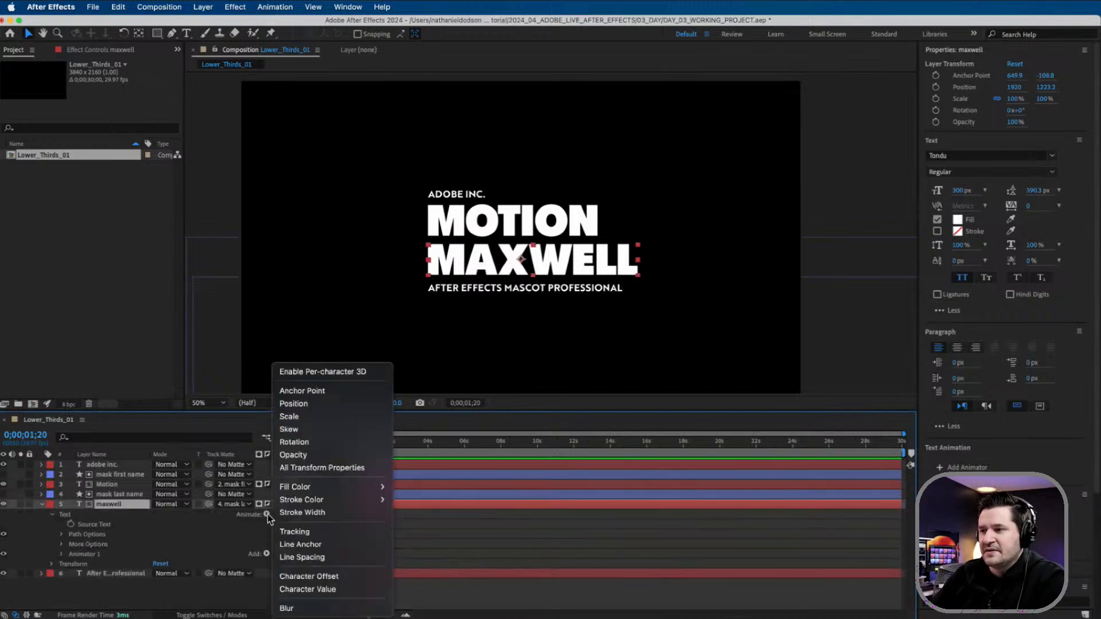
pyautogui.click(323, 576)
pyautogui.scroll(-1, 158, 554)
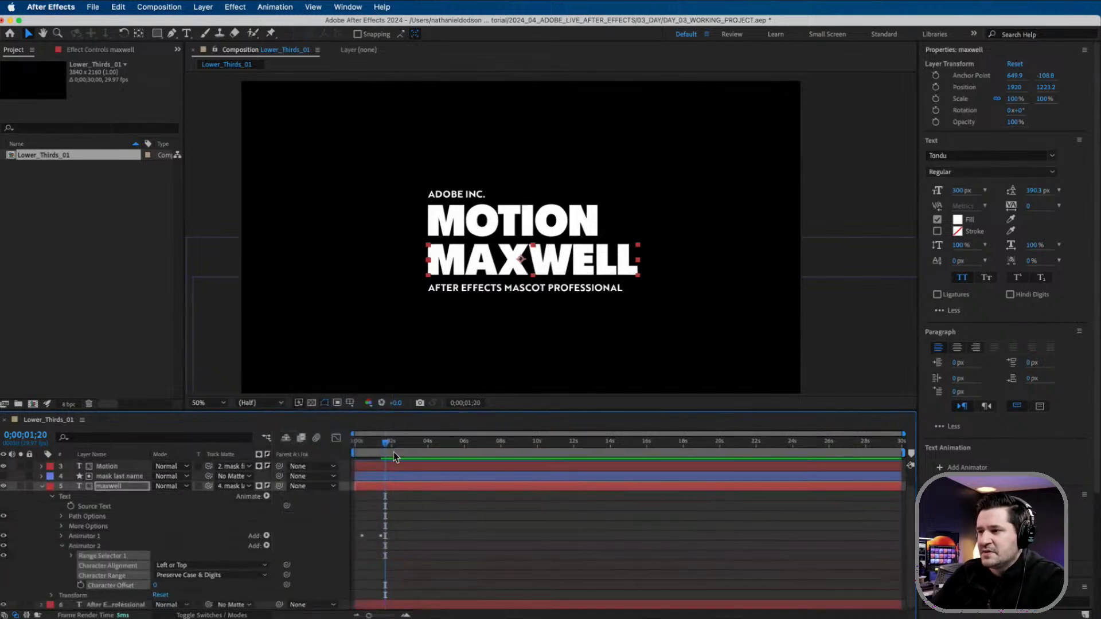
# Keyframe maxwell's Character Offset from 20 at 0;00;00;11 to 0 at 0;00;01;12, matching its Animator 1 keyframes
pyautogui.moveTo(387, 447); pyautogui.dragTo(362, 447)
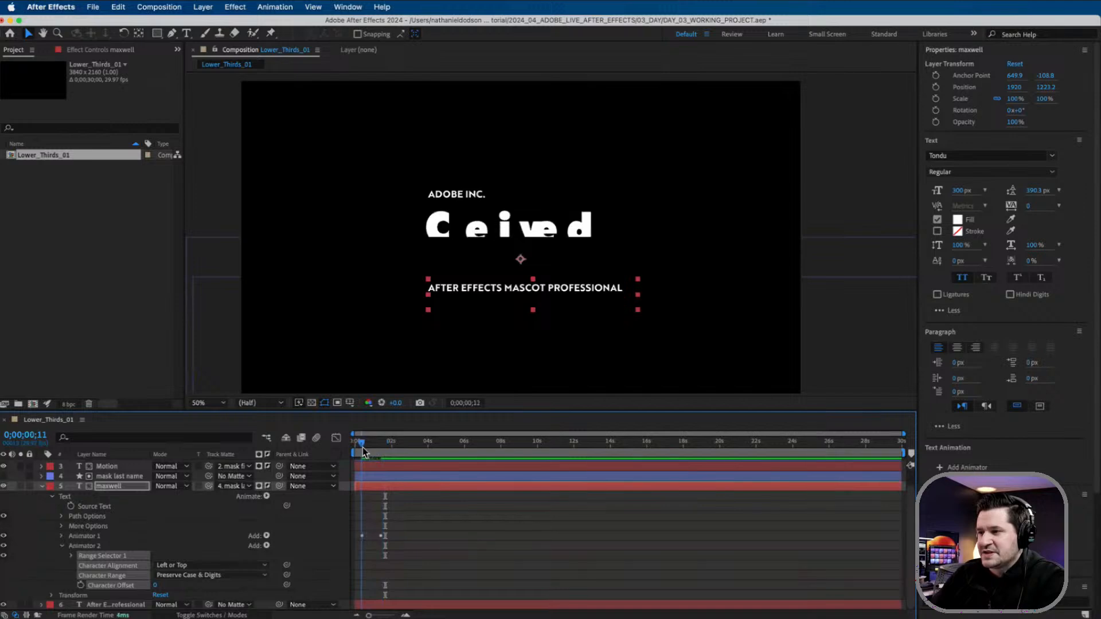
pyautogui.click(81, 585)
pyautogui.click(156, 585)
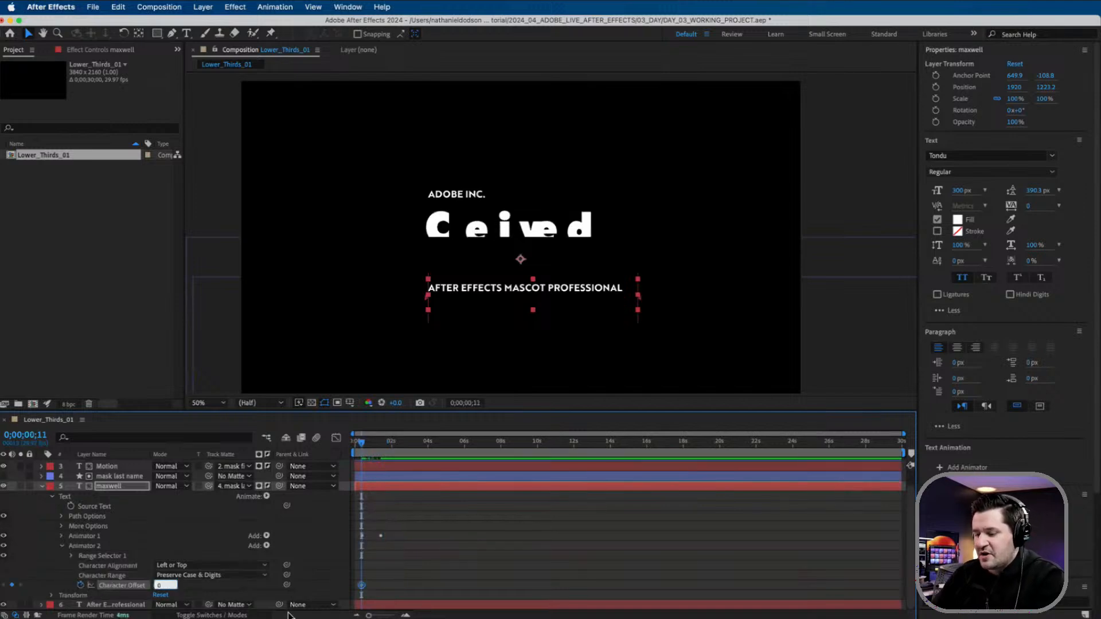
pyautogui.write('20')
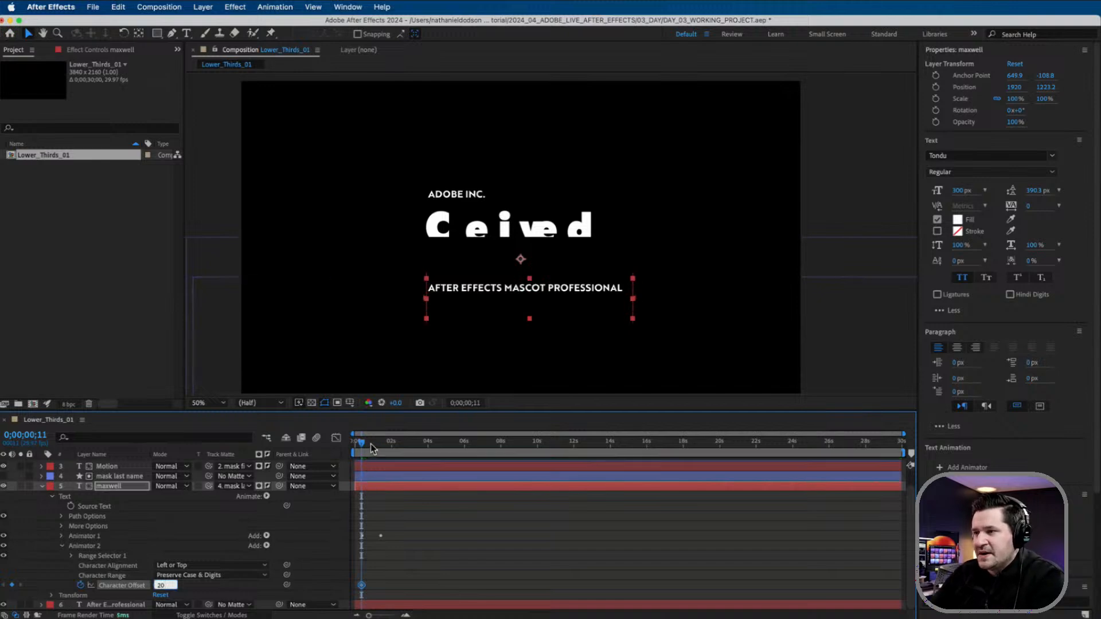
pyautogui.moveTo(370, 443); pyautogui.dragTo(383, 451)
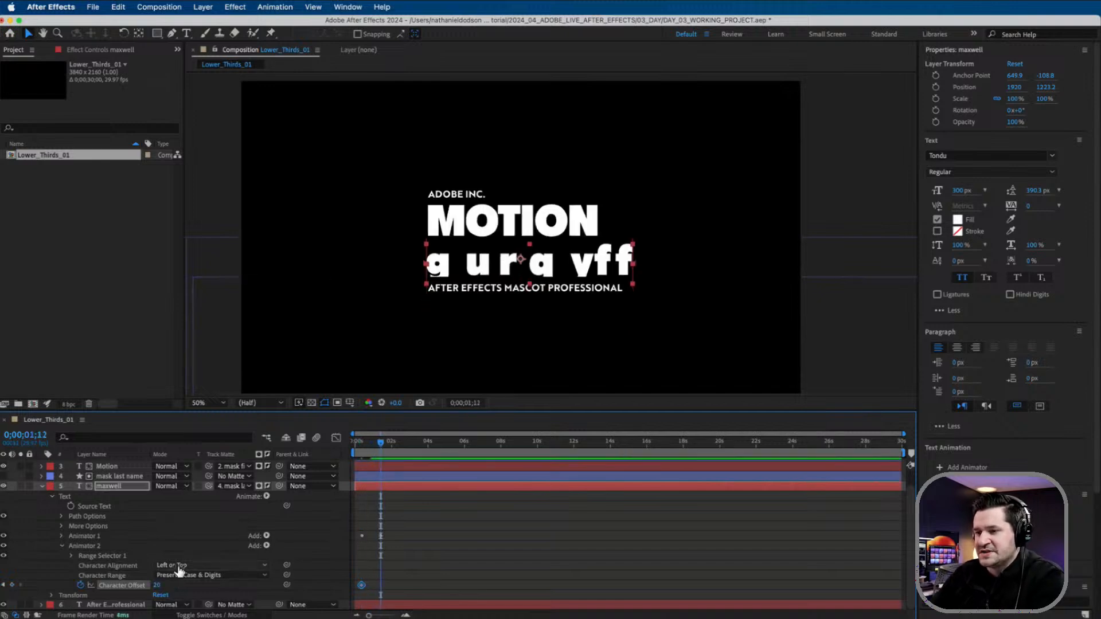
pyautogui.click(161, 585)
pyautogui.write('0')
pyautogui.press('Return')
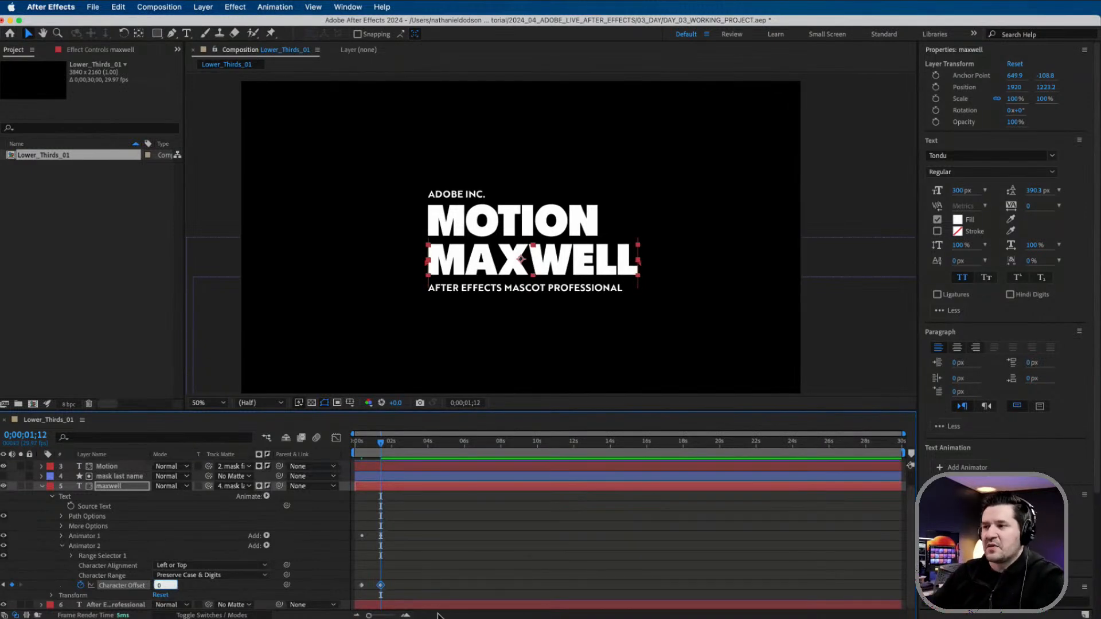
# Preview the name animation from the start, deselect everything, and collapse the maxwell layer's properties
pyautogui.press('Home')
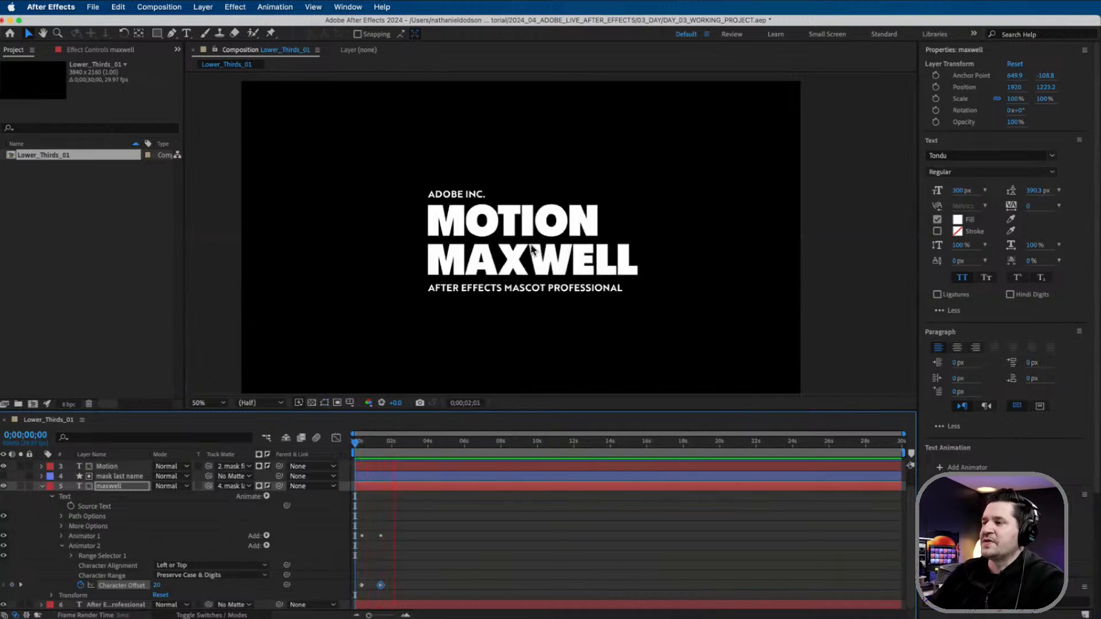
pyautogui.press('space')
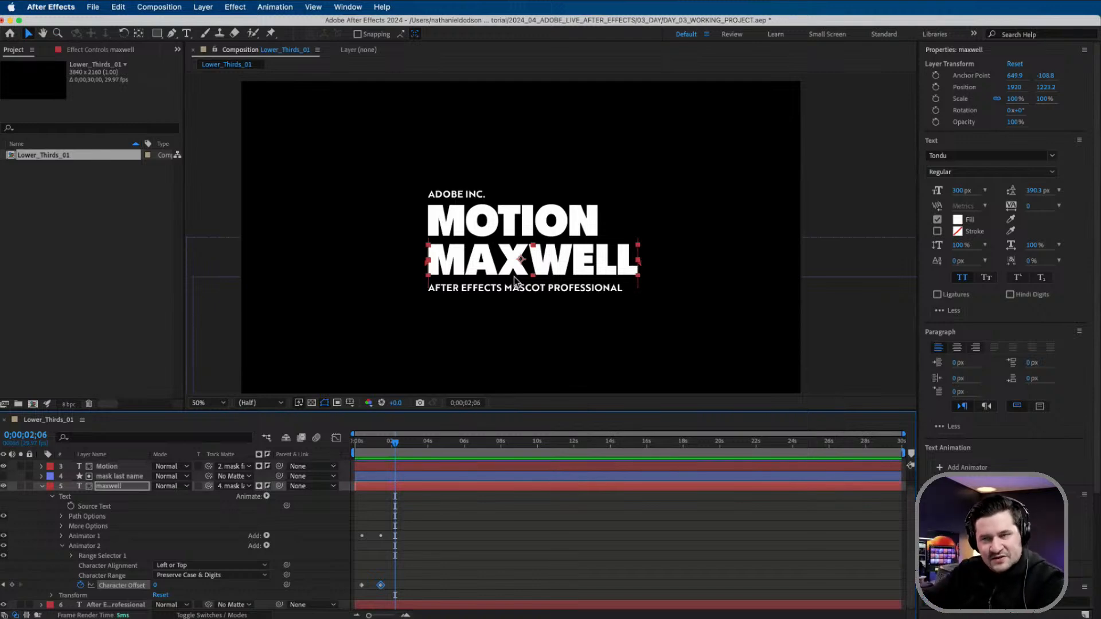
pyautogui.click(883, 155)
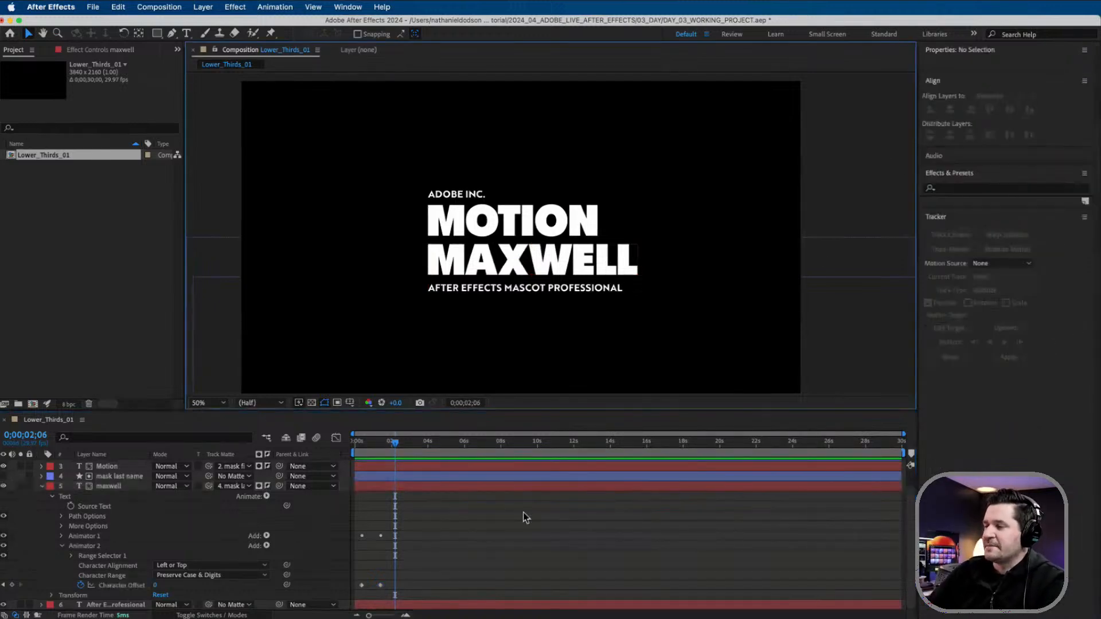
pyautogui.click(42, 486)
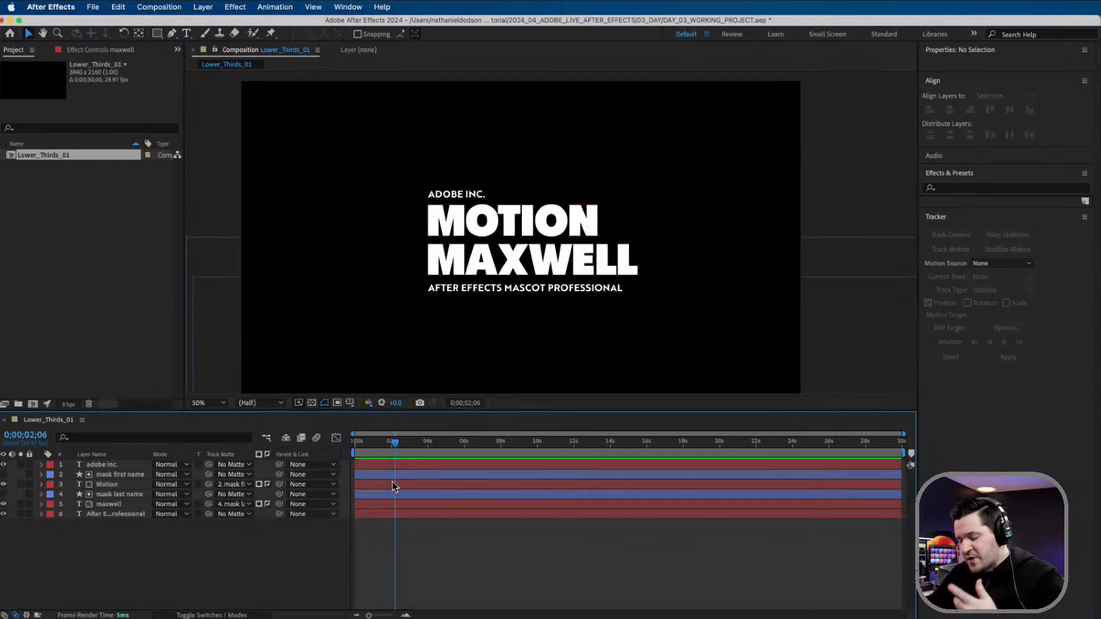
# Deselect the composition in the project and show the Essential Graphics panel
pyautogui.click(137, 289)
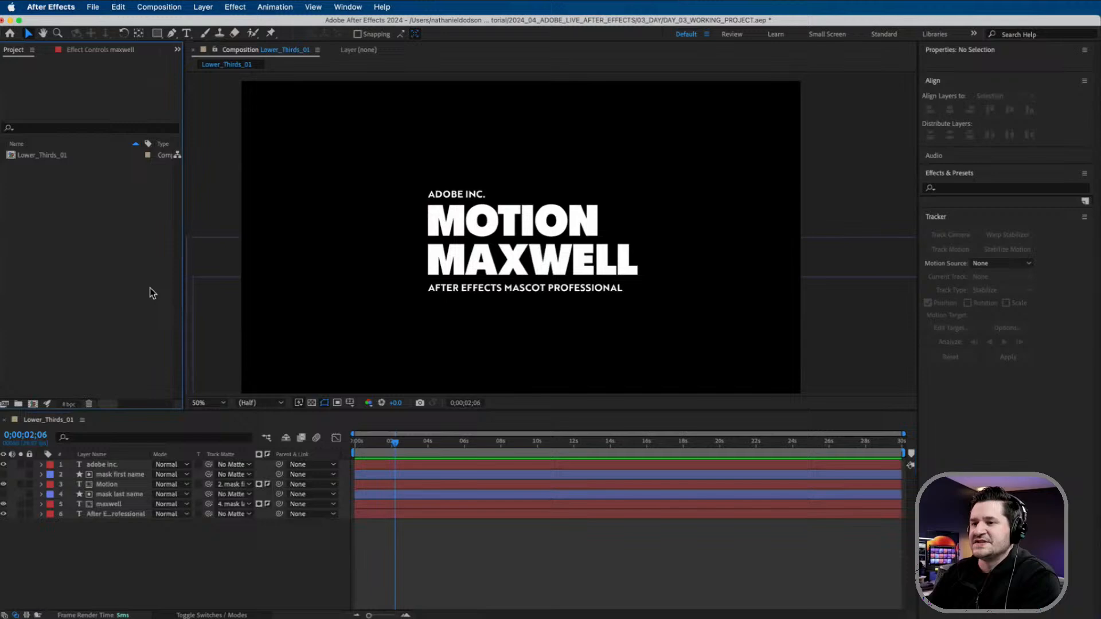
pyautogui.click(356, 12)
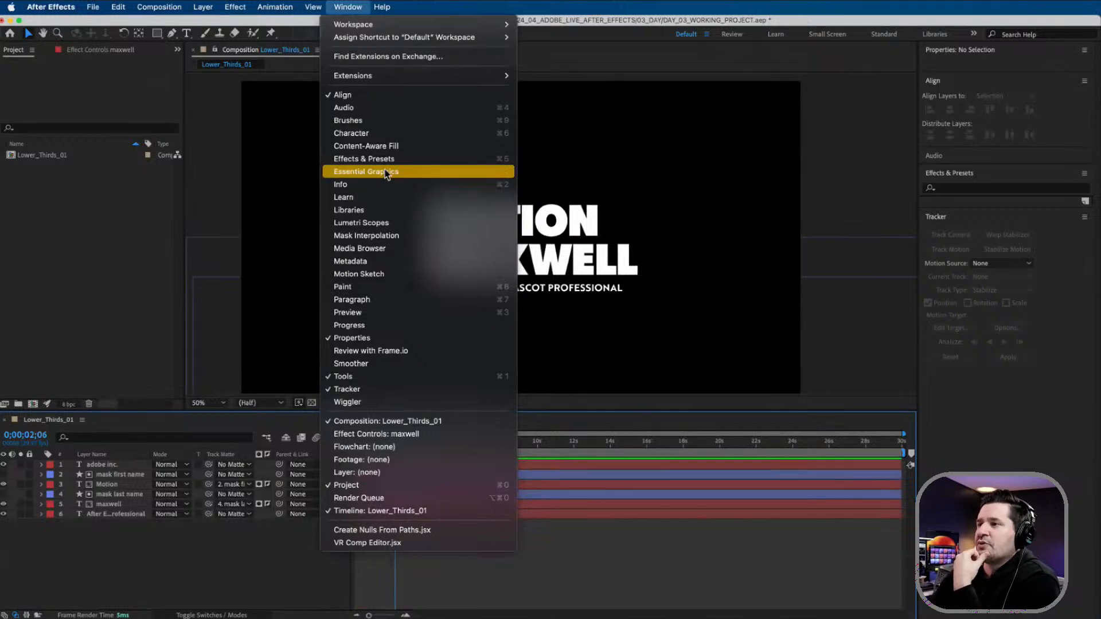
pyautogui.click(383, 172)
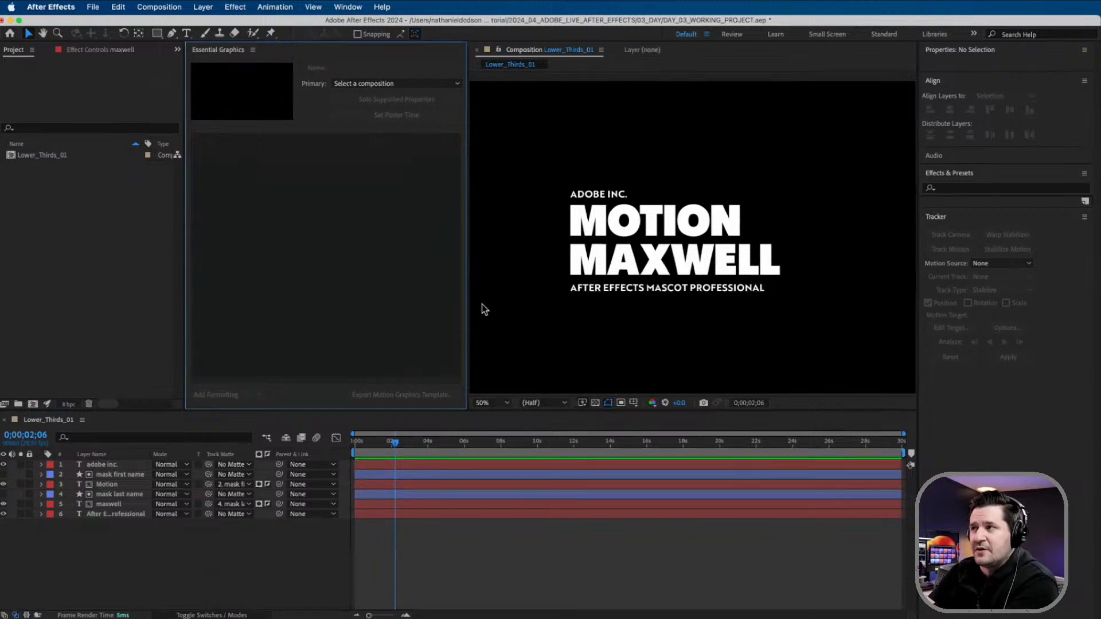
pyautogui.click(668, 230)
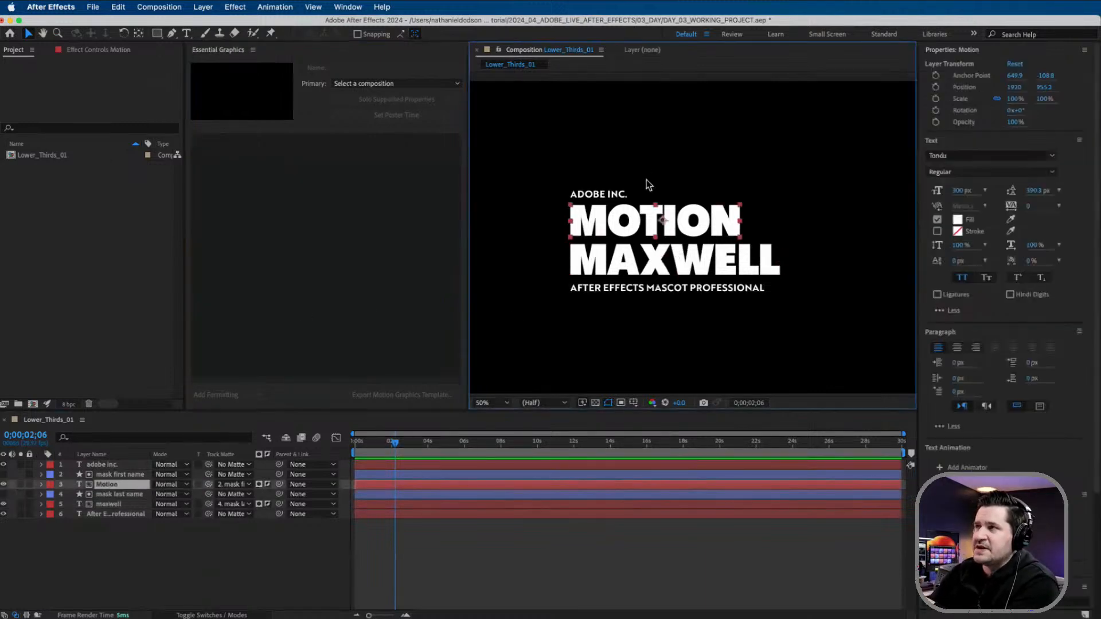
pyautogui.moveTo(646, 220); pyautogui.dragTo(619, 222)
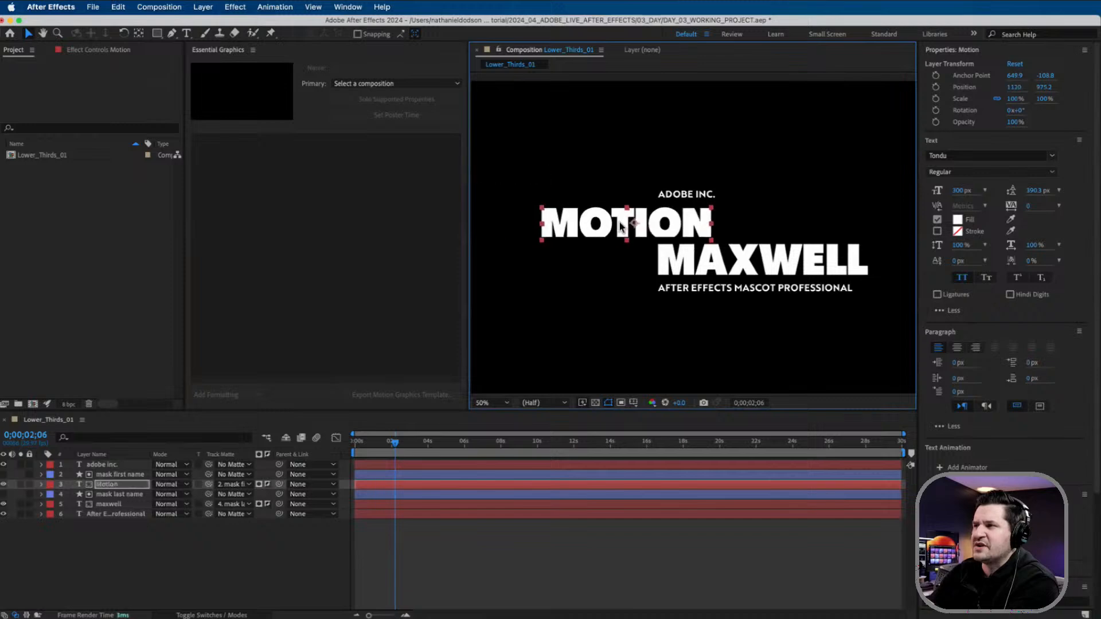
pyautogui.press('super+z')
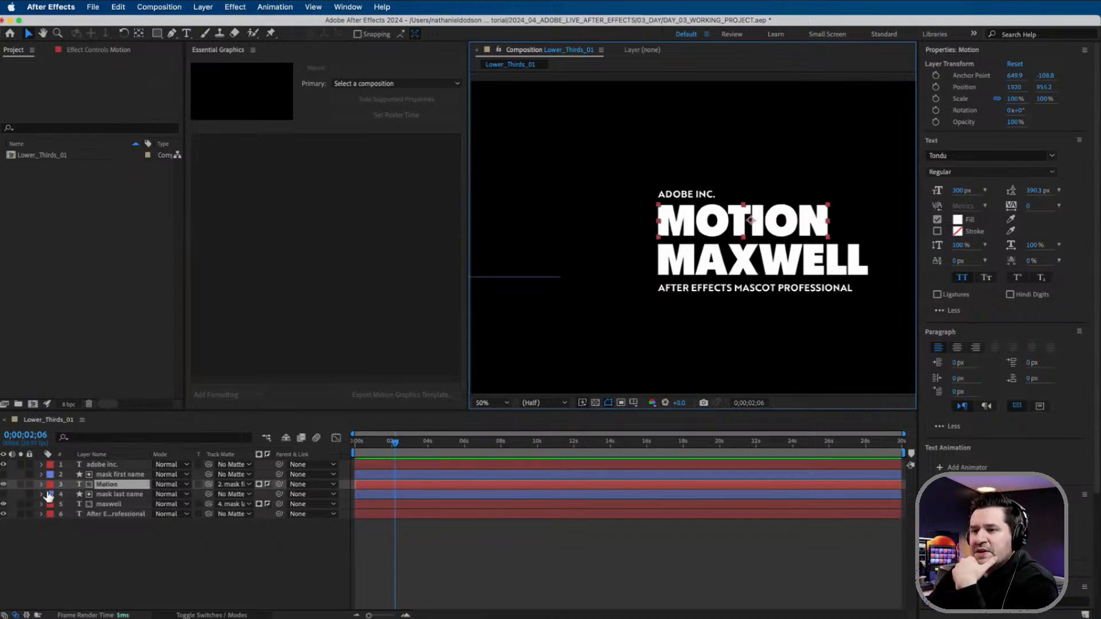
# Expose the Motion layer's Source Text in Essential Graphics and label the property "First Name:"
pyautogui.click(41, 485)
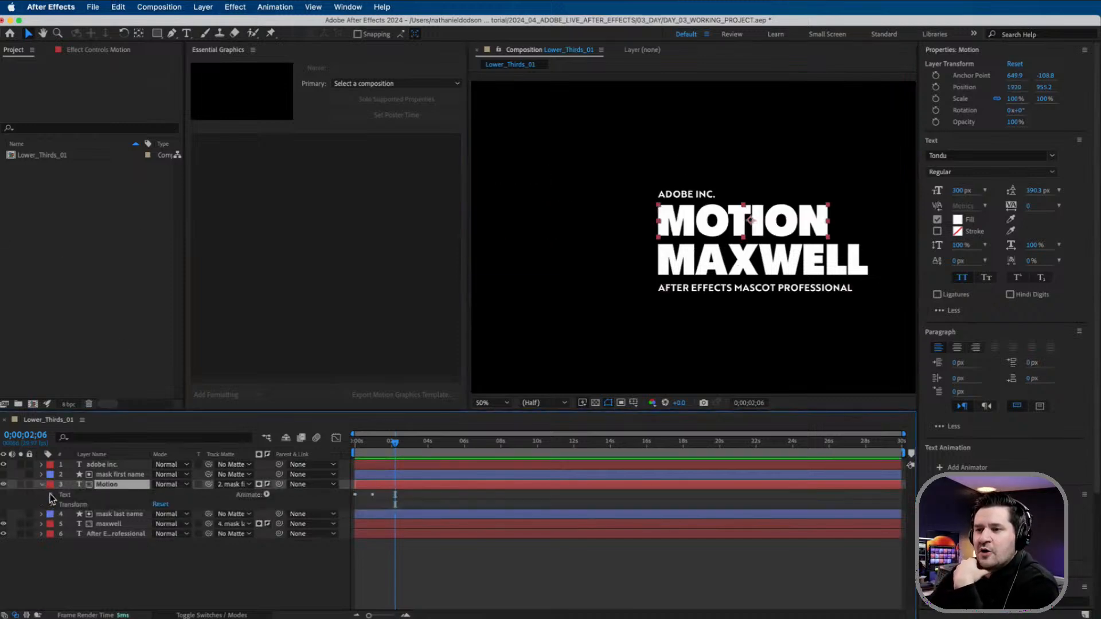
pyautogui.click(51, 494)
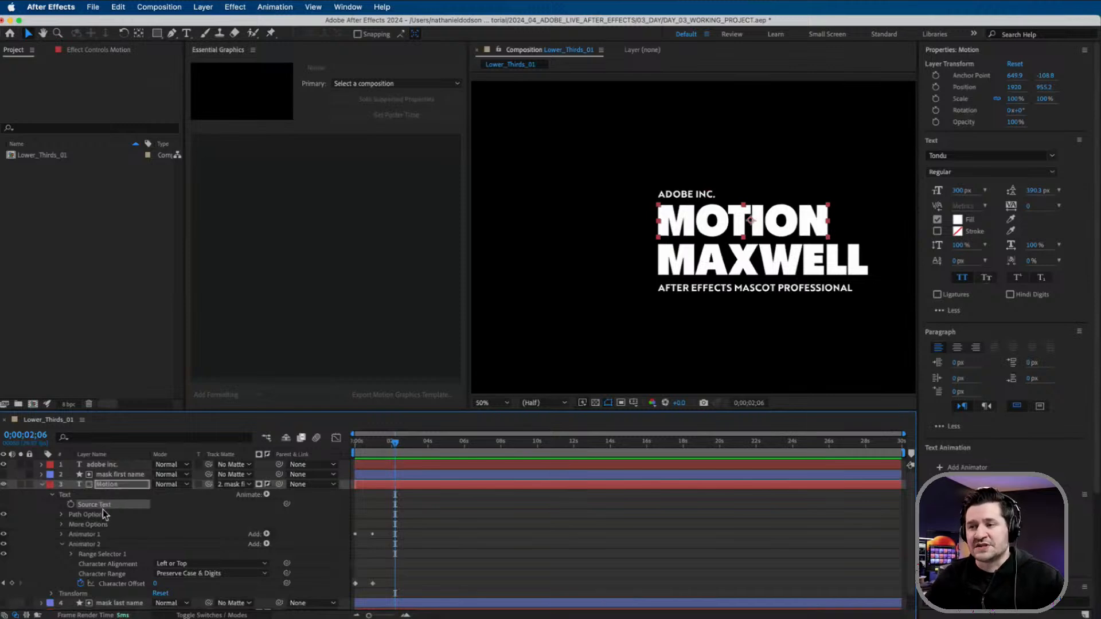
pyautogui.moveTo(98, 508); pyautogui.dragTo(301, 182)
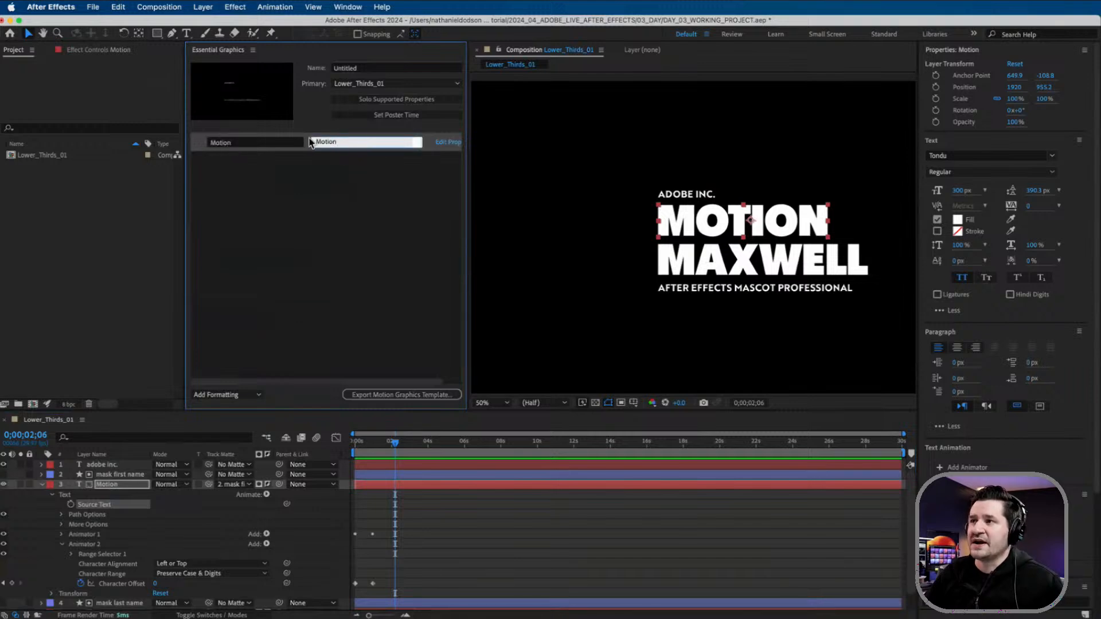
pyautogui.click(241, 142)
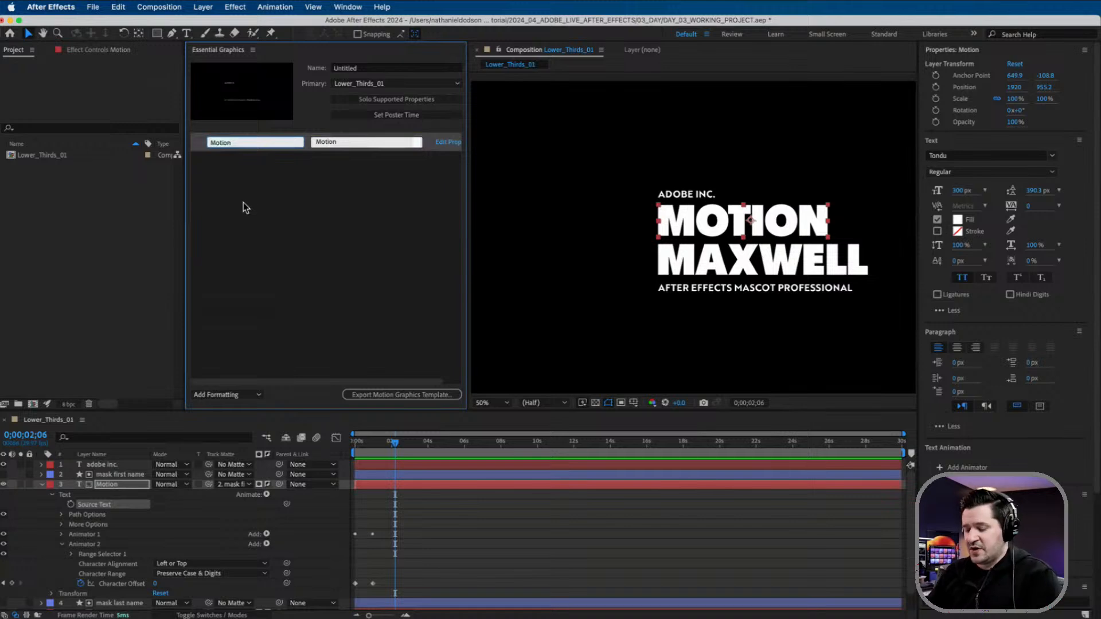
pyautogui.write('First Name:')
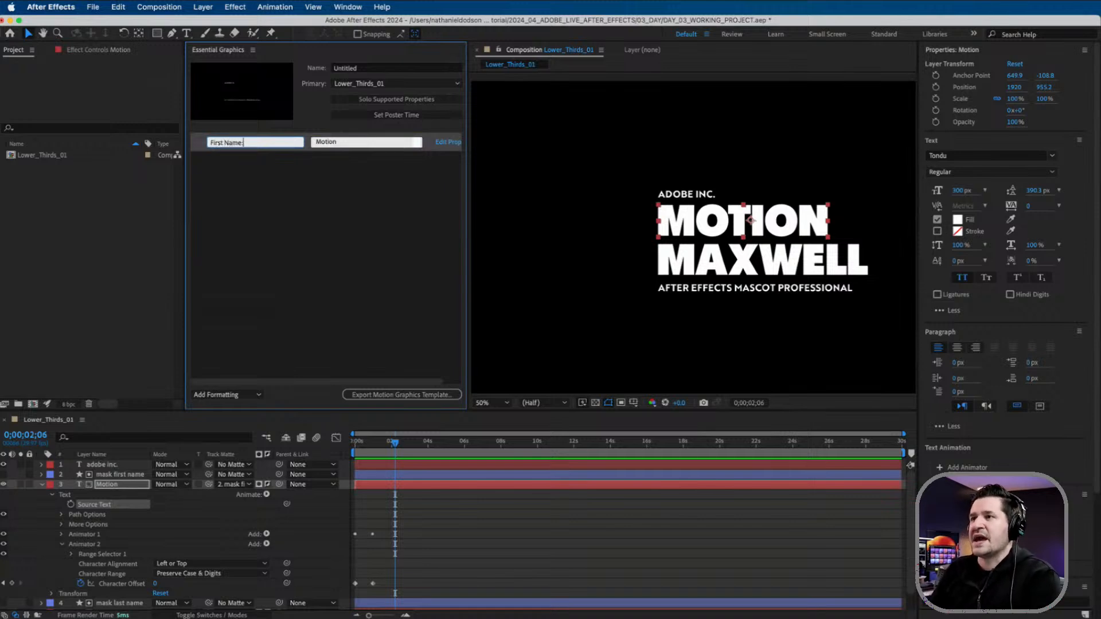
pyautogui.press('Return')
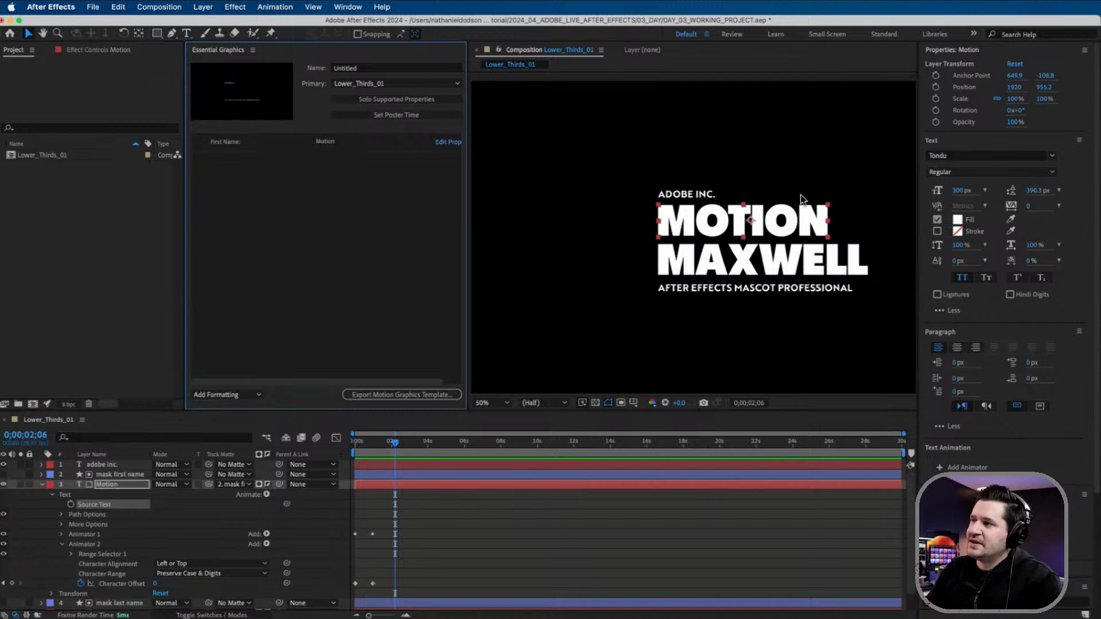
# Deselect all layers, set the template's poster time at 0;00;02;06, and collapse the Motion layer's properties
pyautogui.click(741, 145)
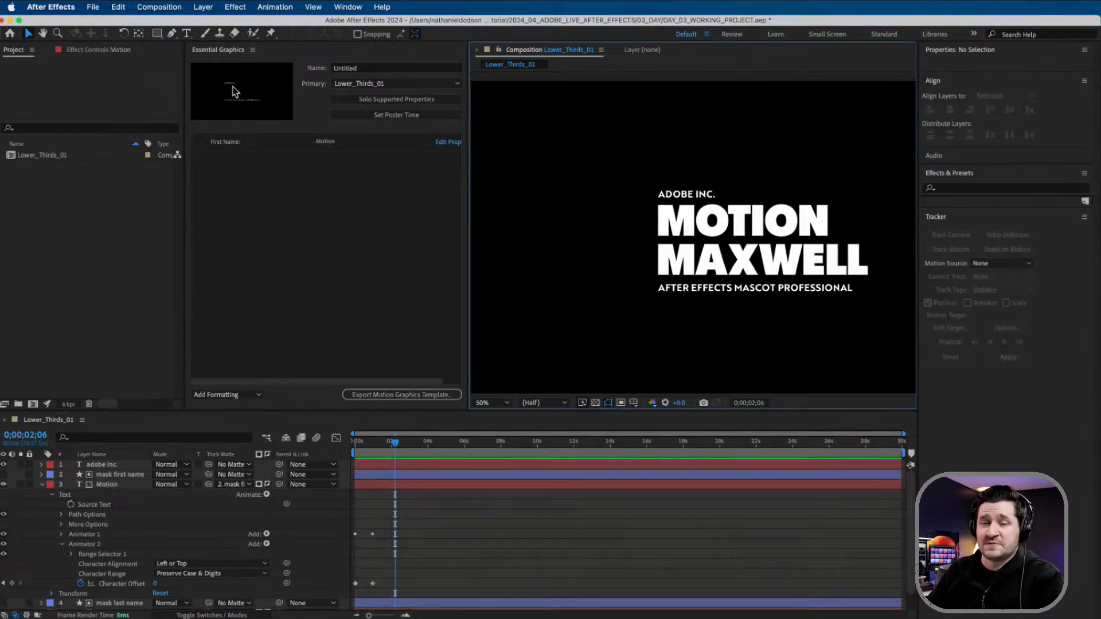
pyautogui.click(390, 116)
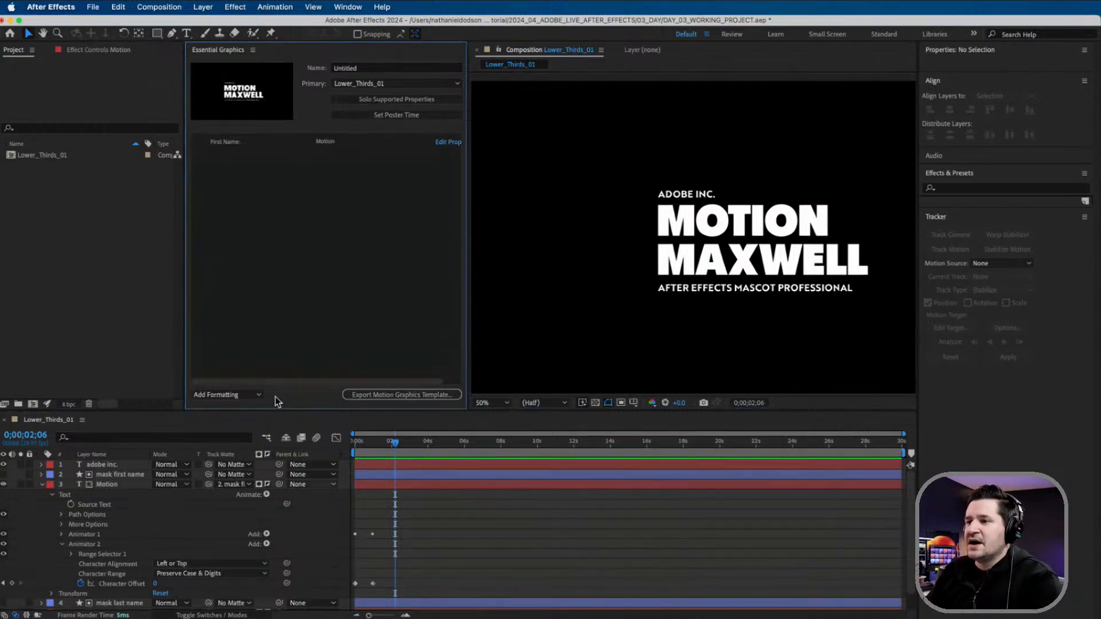
pyautogui.click(42, 485)
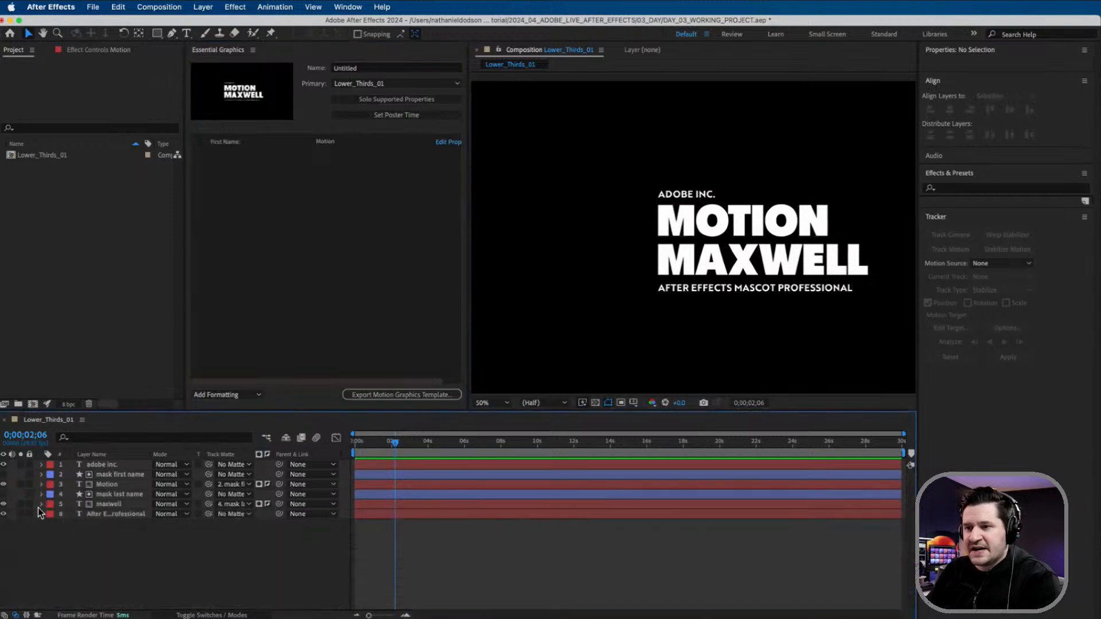
# Expose the maxwell layer's Source Text in Essential Graphics and label the property "Last Name:"
pyautogui.click(41, 505)
pyautogui.click(88, 517)
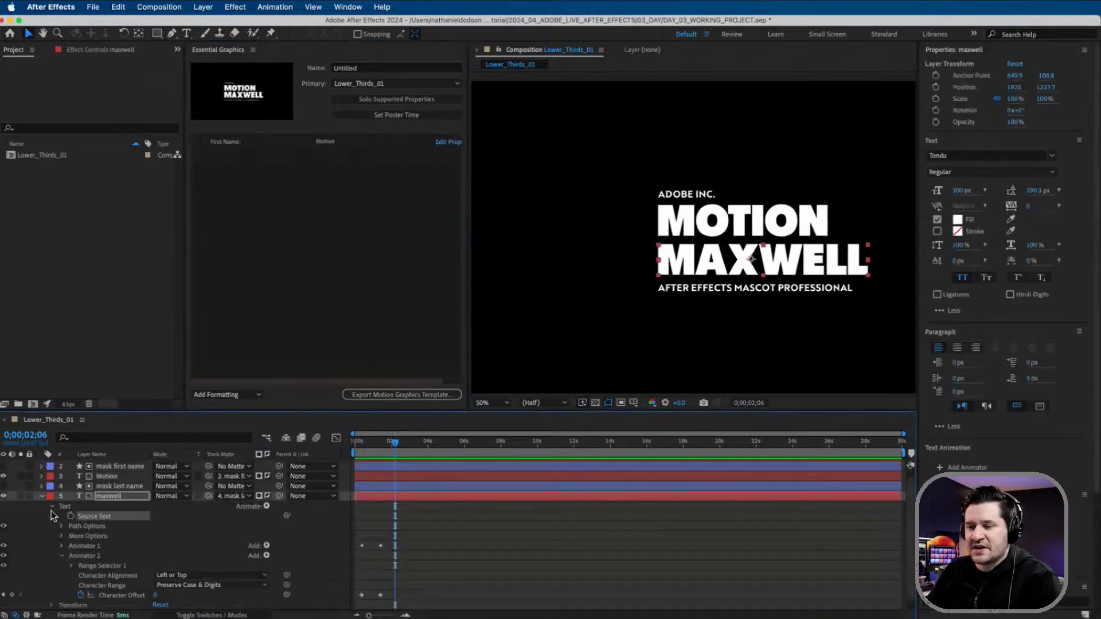
pyautogui.click(51, 507)
pyautogui.click(52, 514)
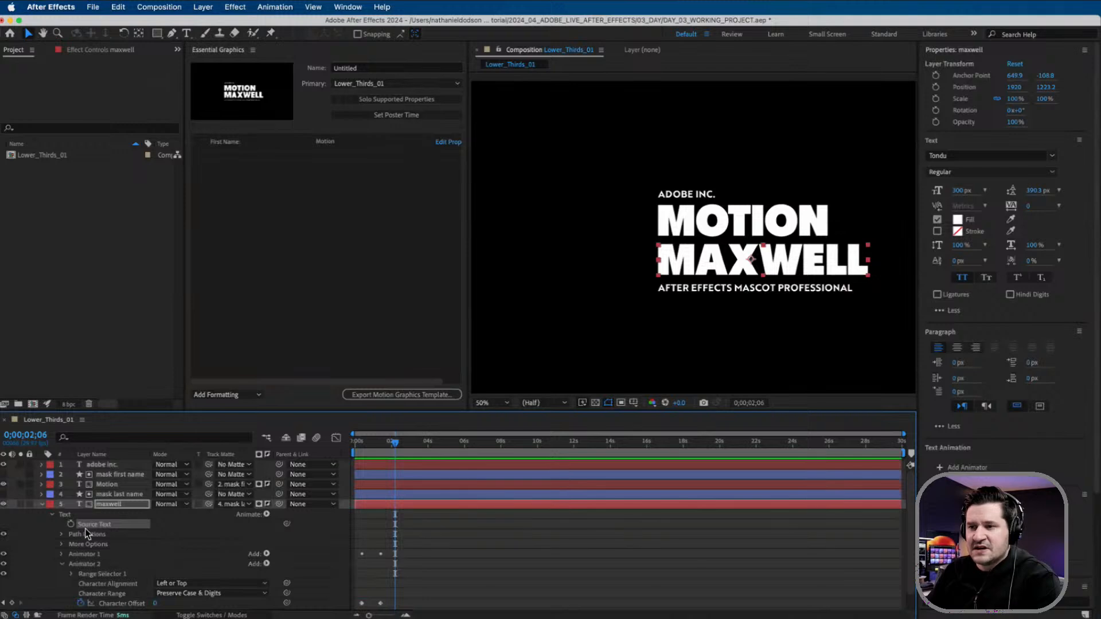
pyautogui.moveTo(89, 524); pyautogui.dragTo(259, 236)
pyautogui.click(232, 163)
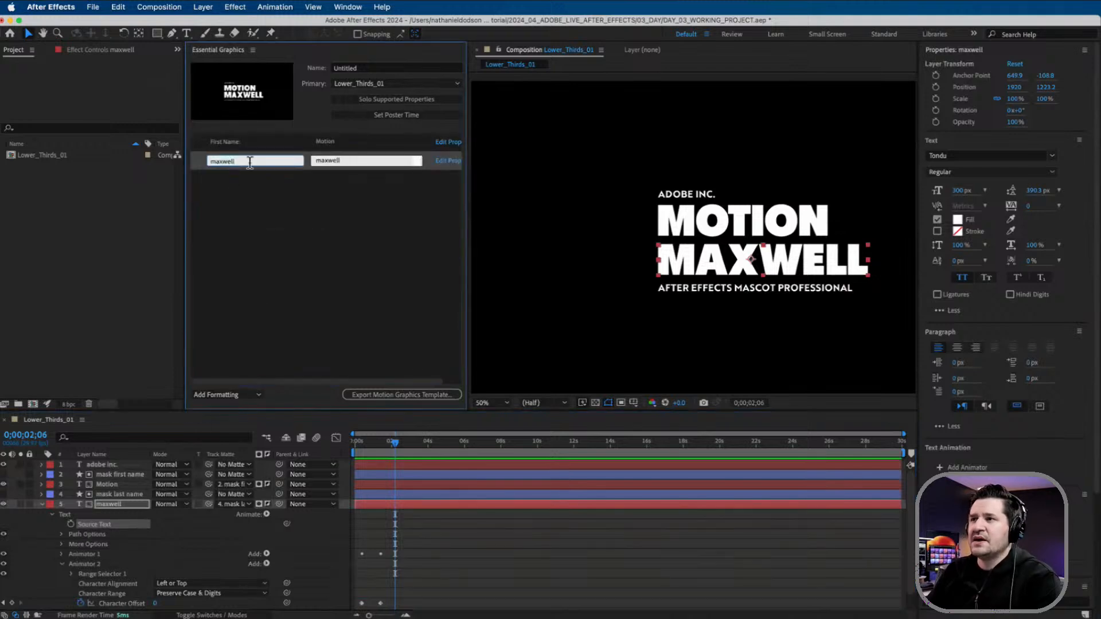
pyautogui.write('Last Name:')
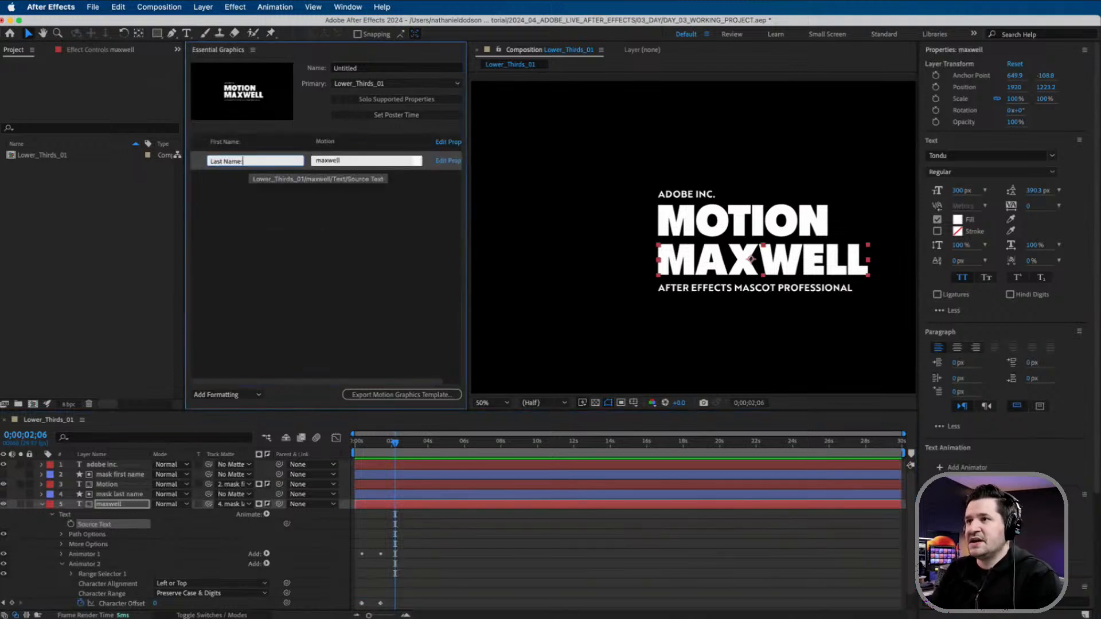
pyautogui.click(301, 219)
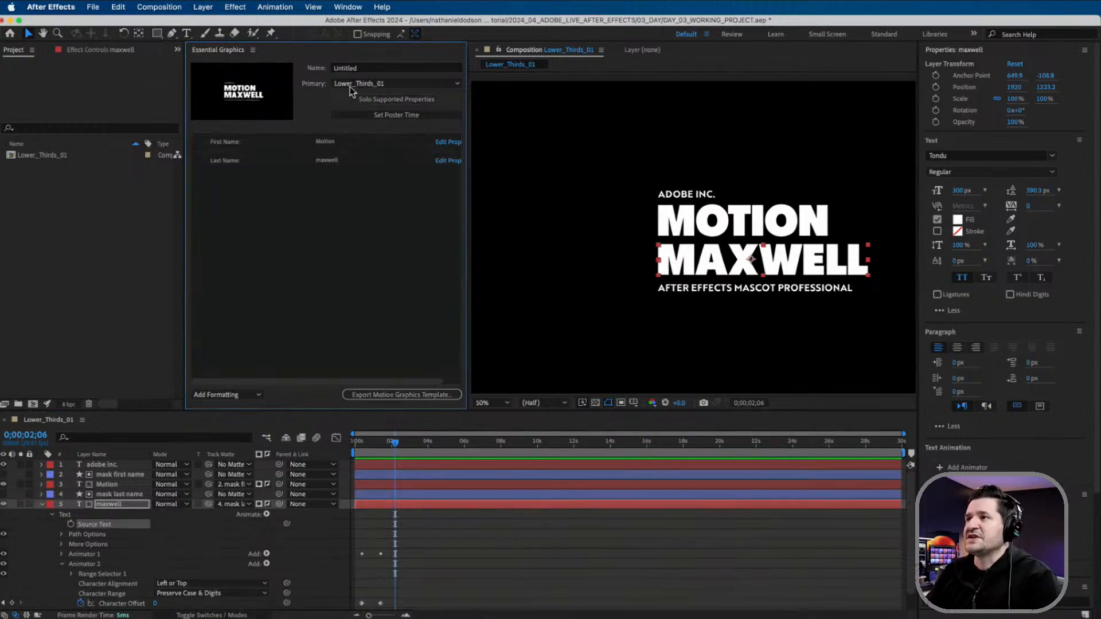
# Name the Essential Graphics template L3_STREAM
pyautogui.click(350, 68)
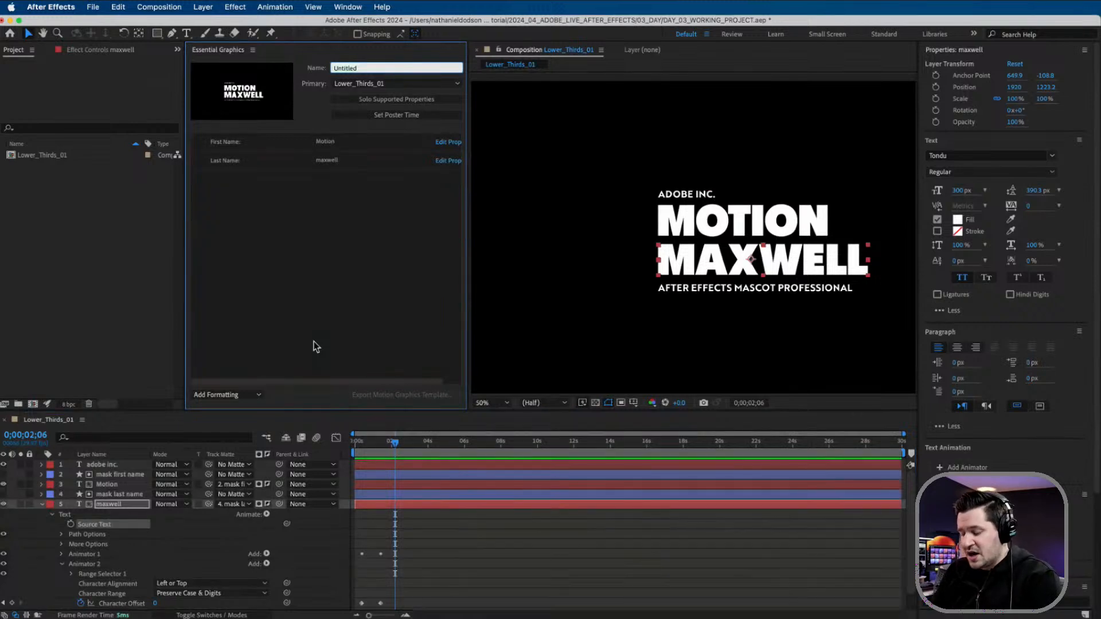
pyautogui.write('L3_STREAM')
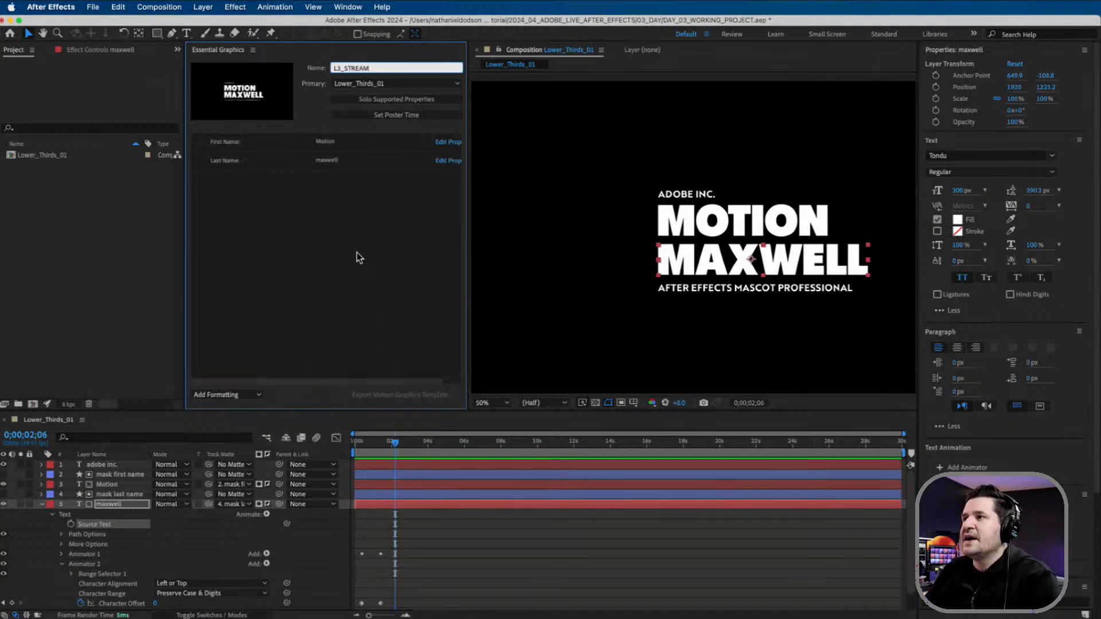
pyautogui.click(357, 252)
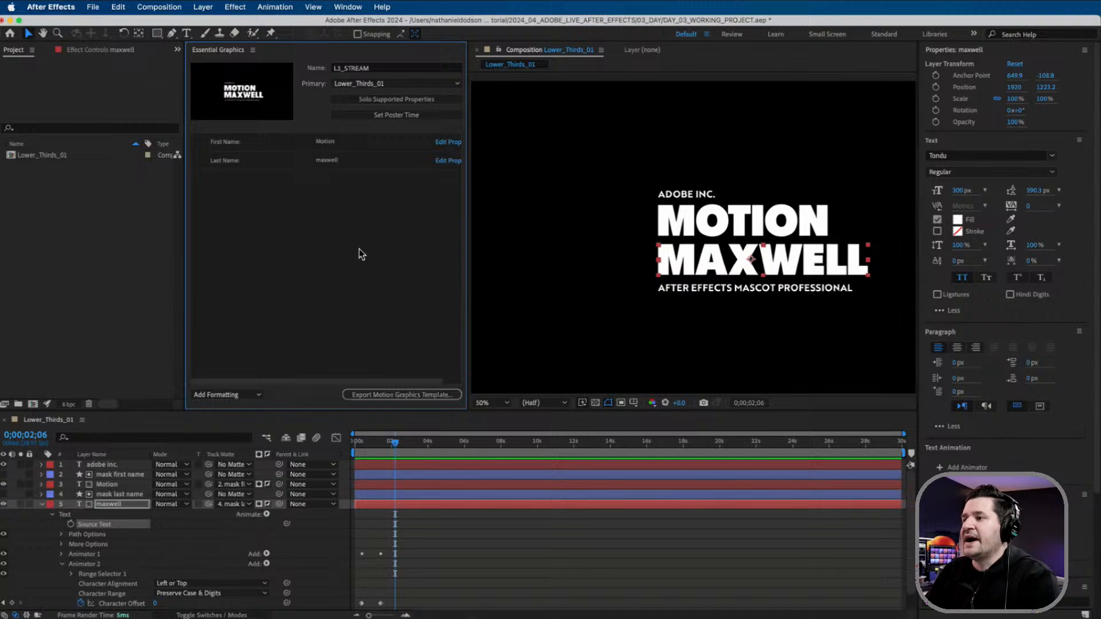
# Save the project and export the Motion Graphics template to the local drive as L3_STREAM.mogrt in the 03_DAY folder
pyautogui.click(390, 396)
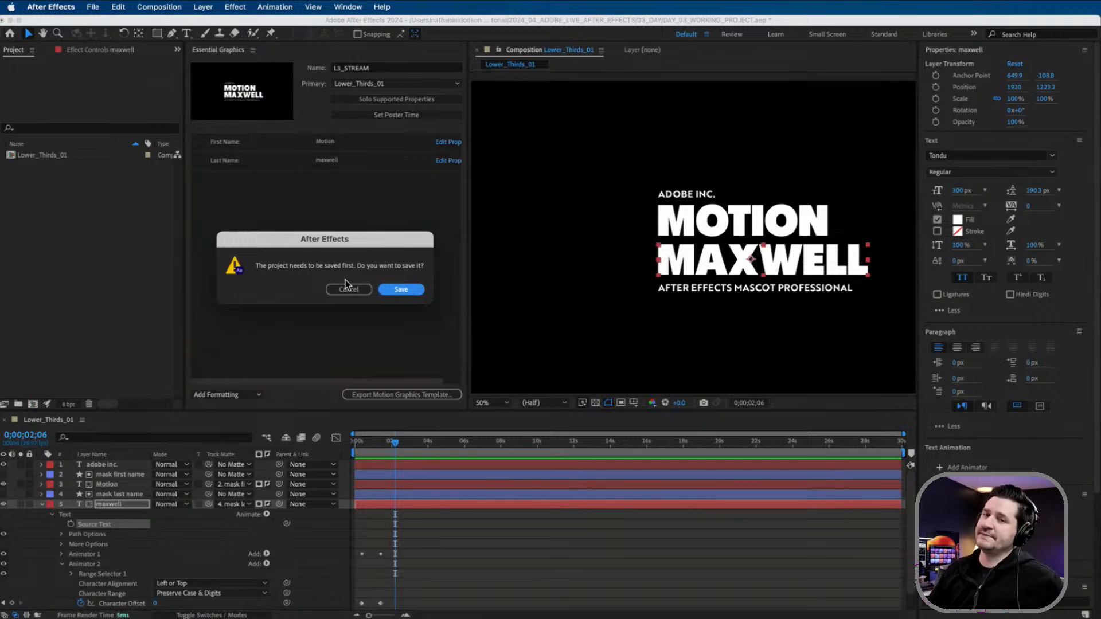
pyautogui.click(416, 289)
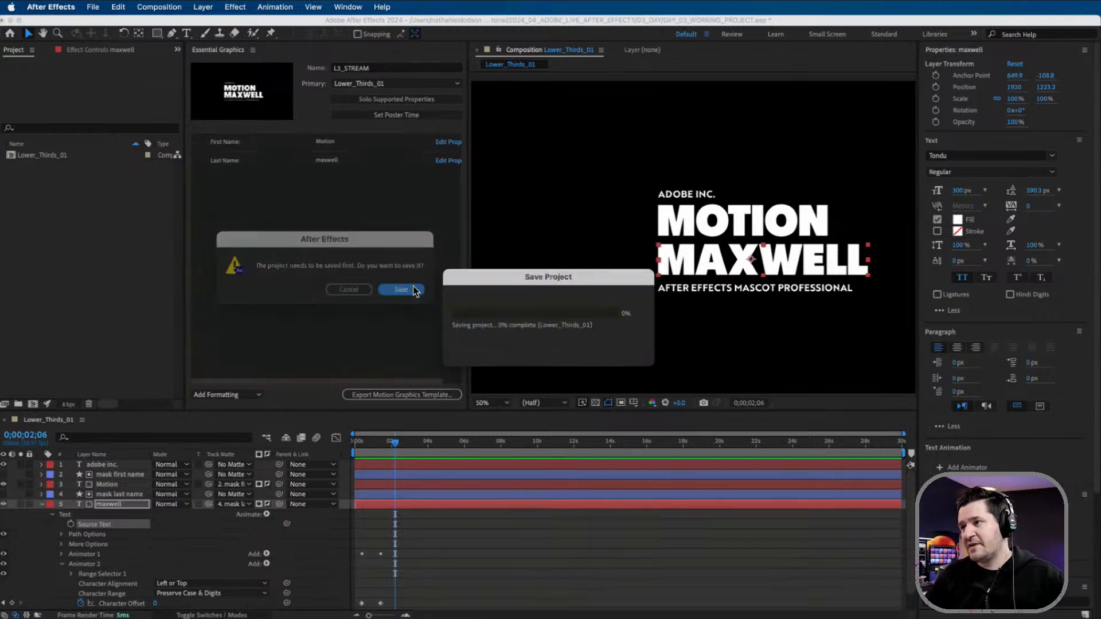
pyautogui.moveTo(521, 177); pyautogui.dragTo(406, 149)
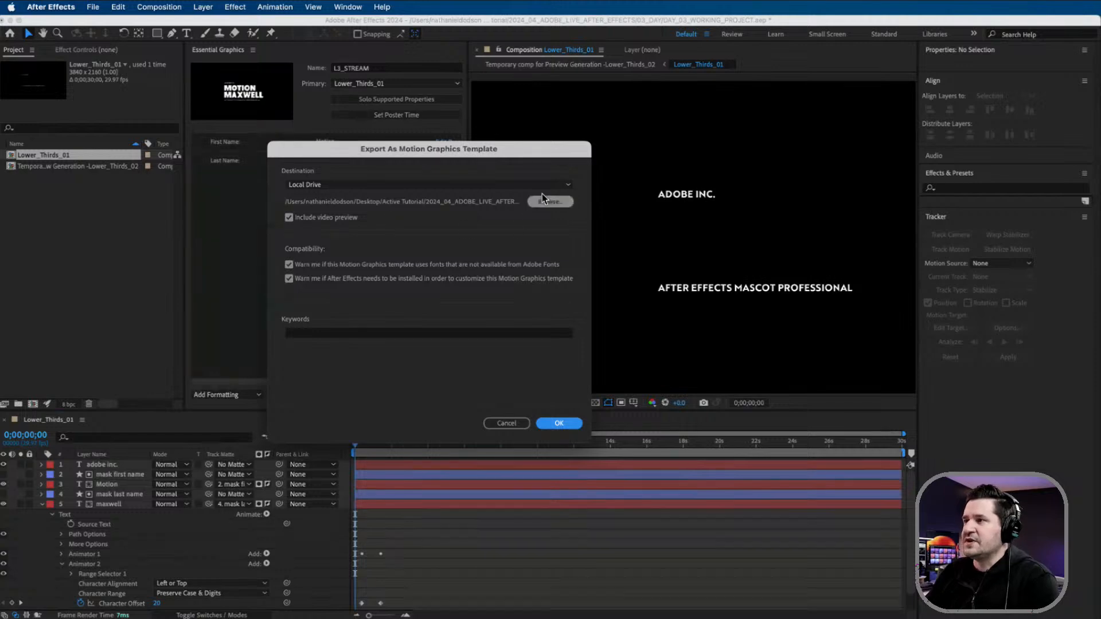
pyautogui.click(300, 185)
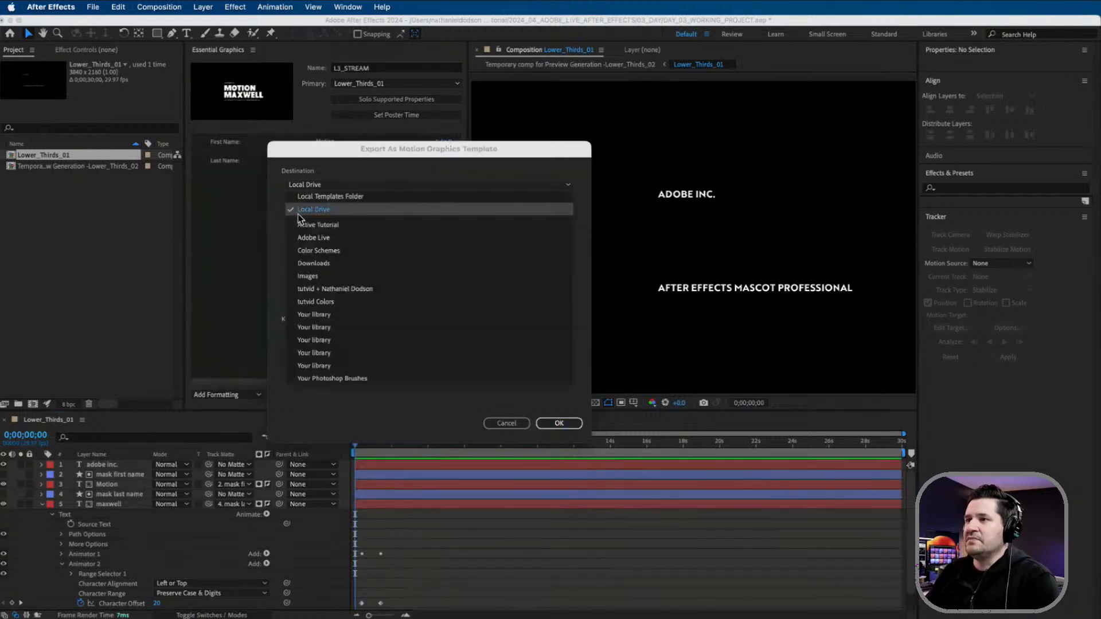
pyautogui.click(331, 211)
pyautogui.click(546, 204)
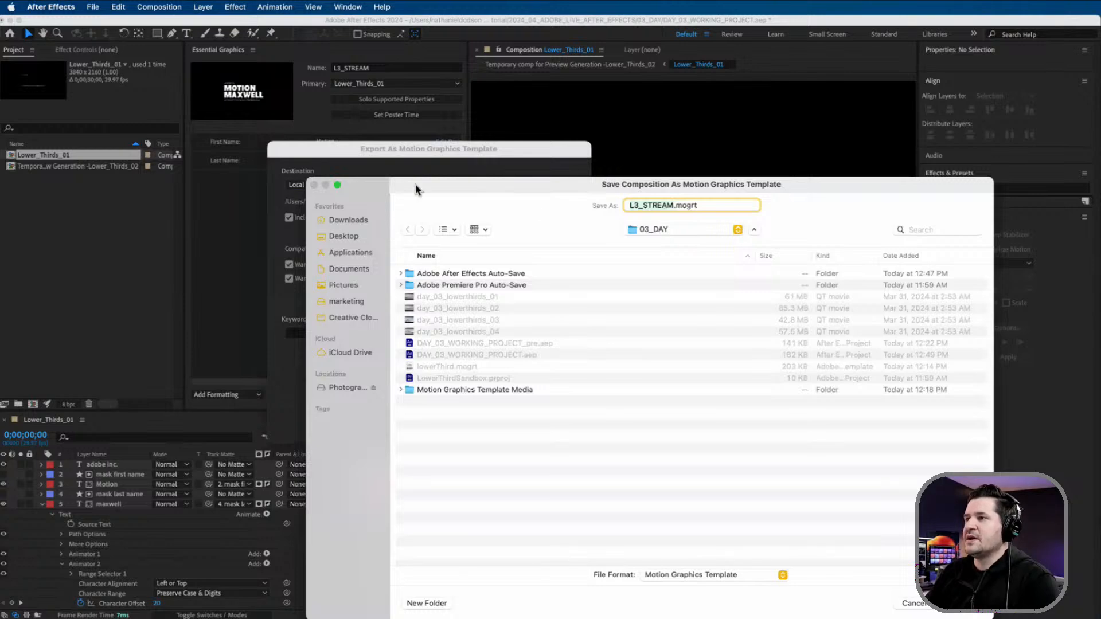
pyautogui.moveTo(414, 184); pyautogui.dragTo(264, 84)
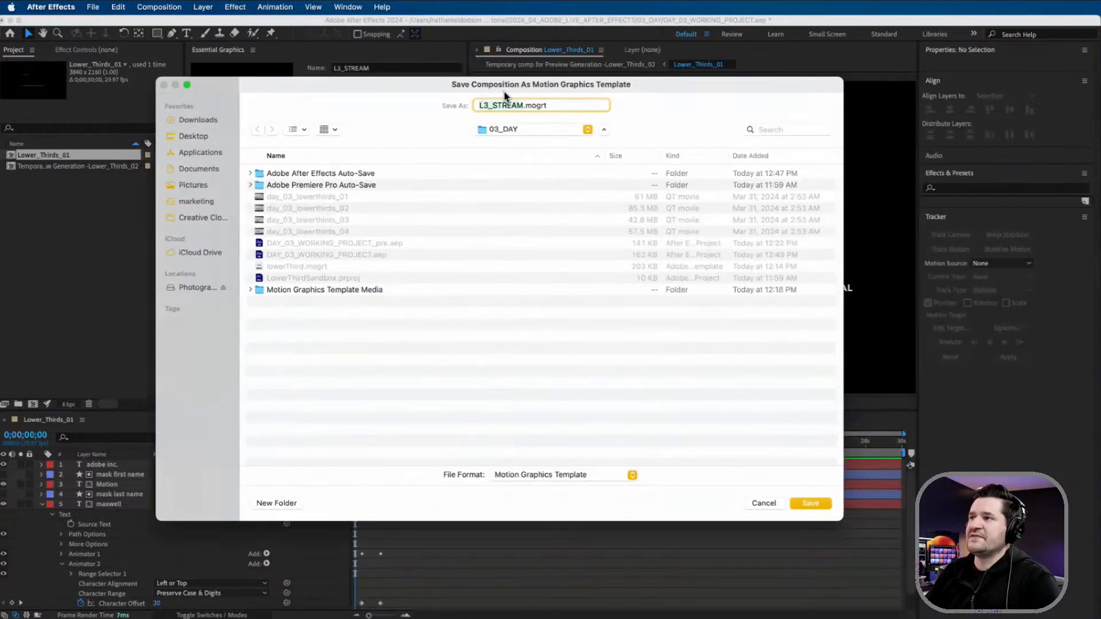
pyautogui.click(814, 504)
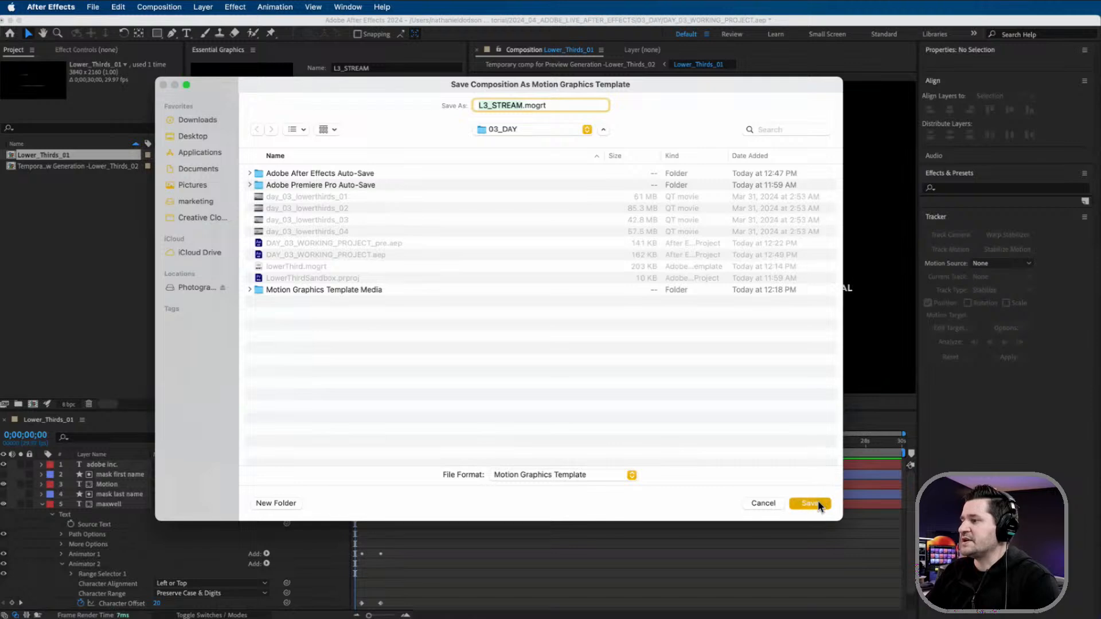
pyautogui.click(559, 423)
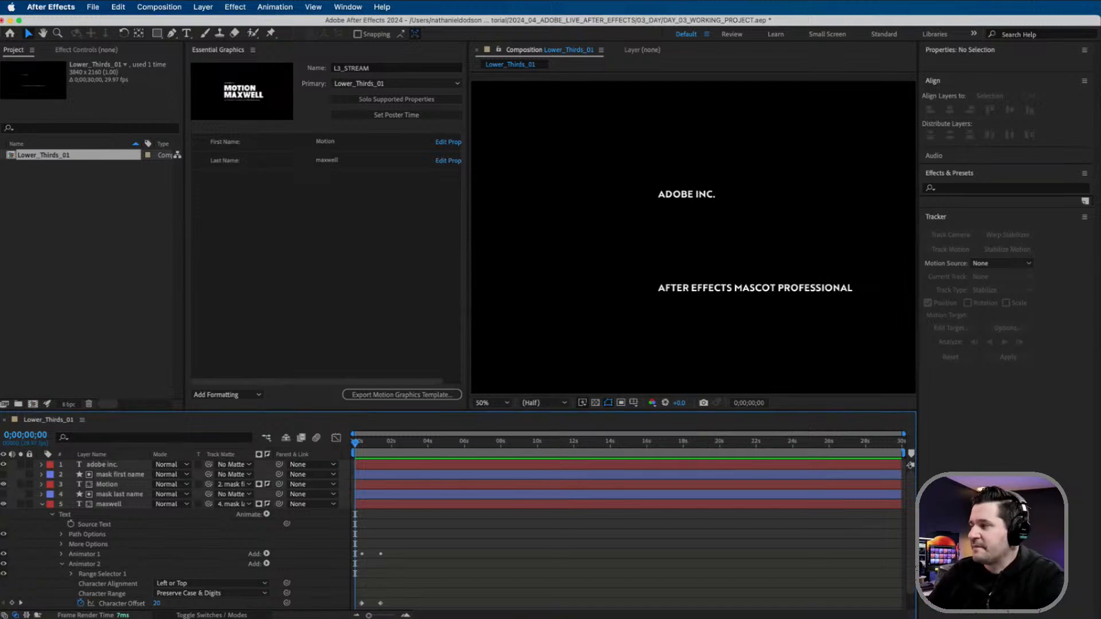
# Switch to the LowerThirdSandbox project in Premiere Pro and slightly widen the timeline area
pyautogui.press('super+Tab')
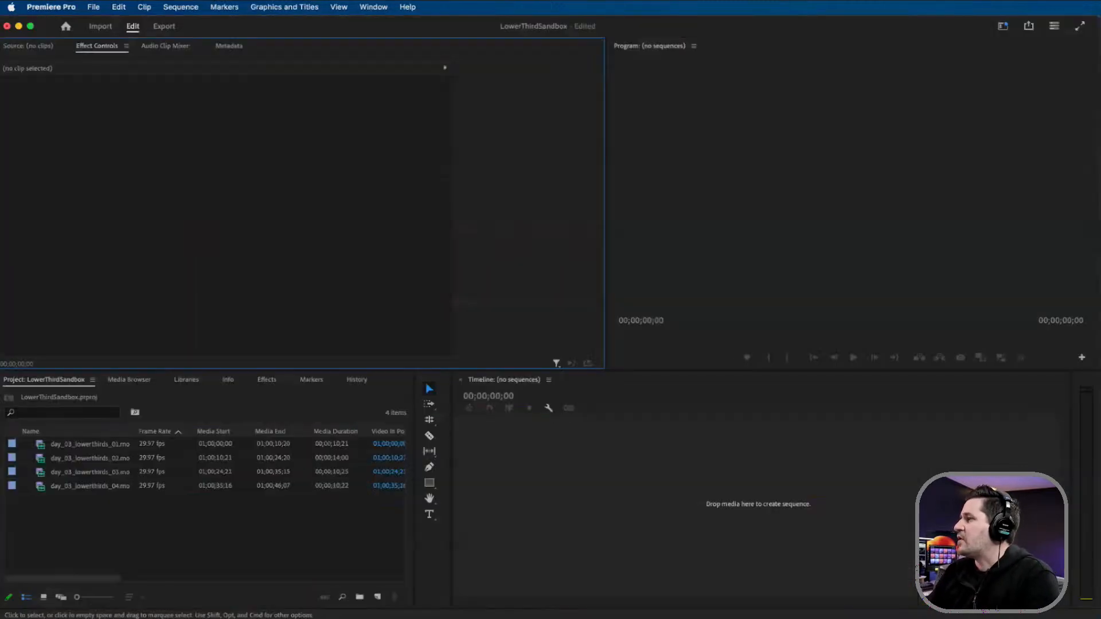
pyautogui.click(284, 535)
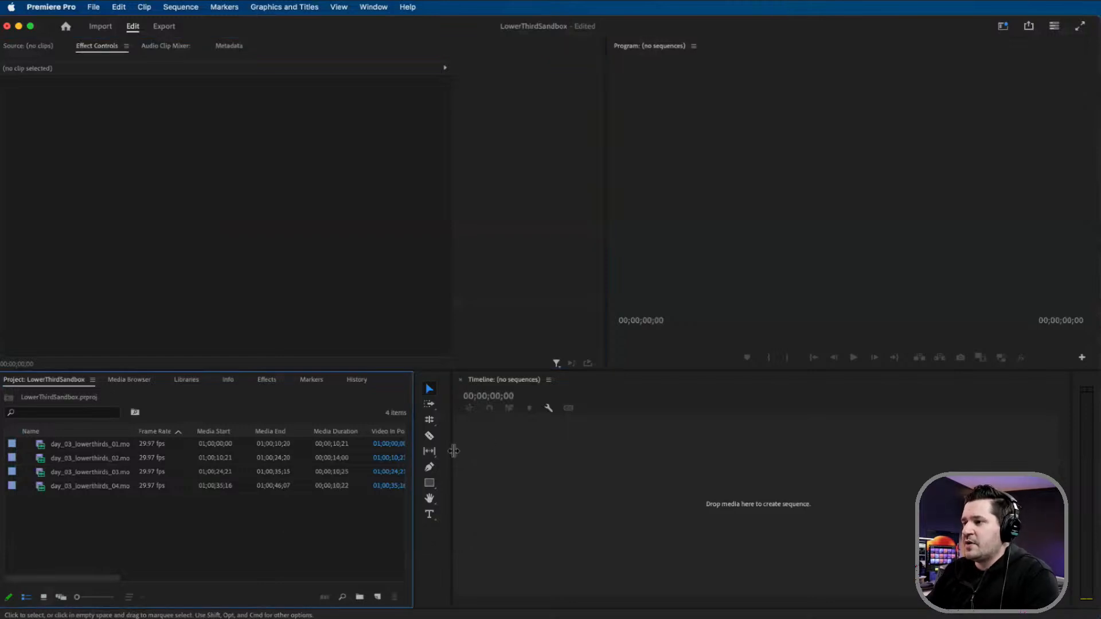
pyautogui.moveTo(453, 449); pyautogui.dragTo(442, 449)
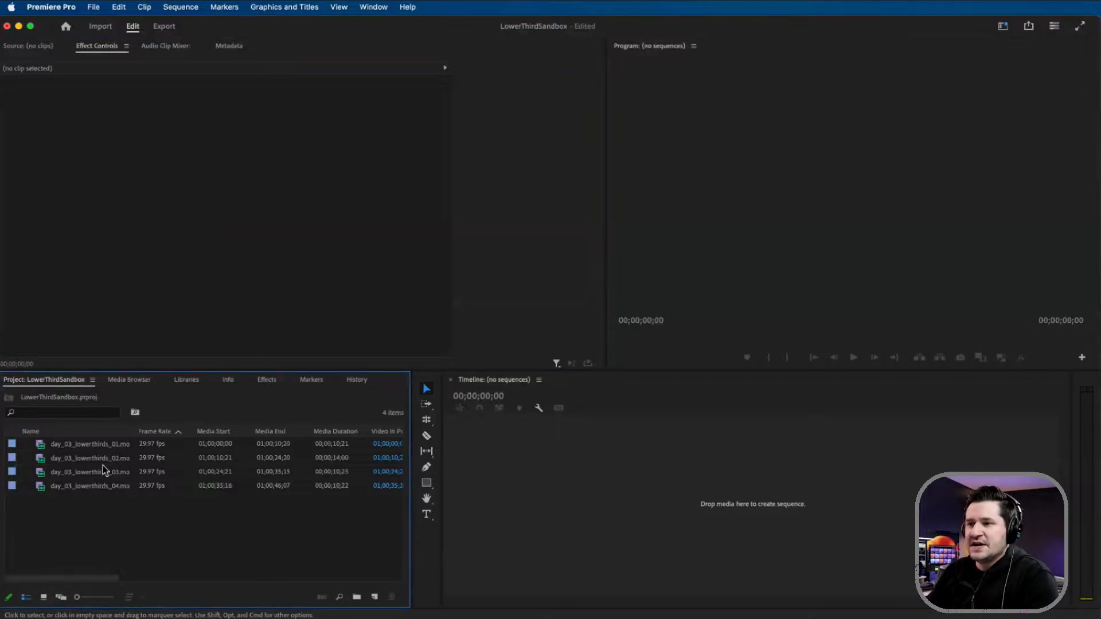
# View day_03_lowerthirds_03.mov in the Source Monitor and create a new sequence from that clip
pyautogui.click(85, 474)
pyautogui.click(86, 473)
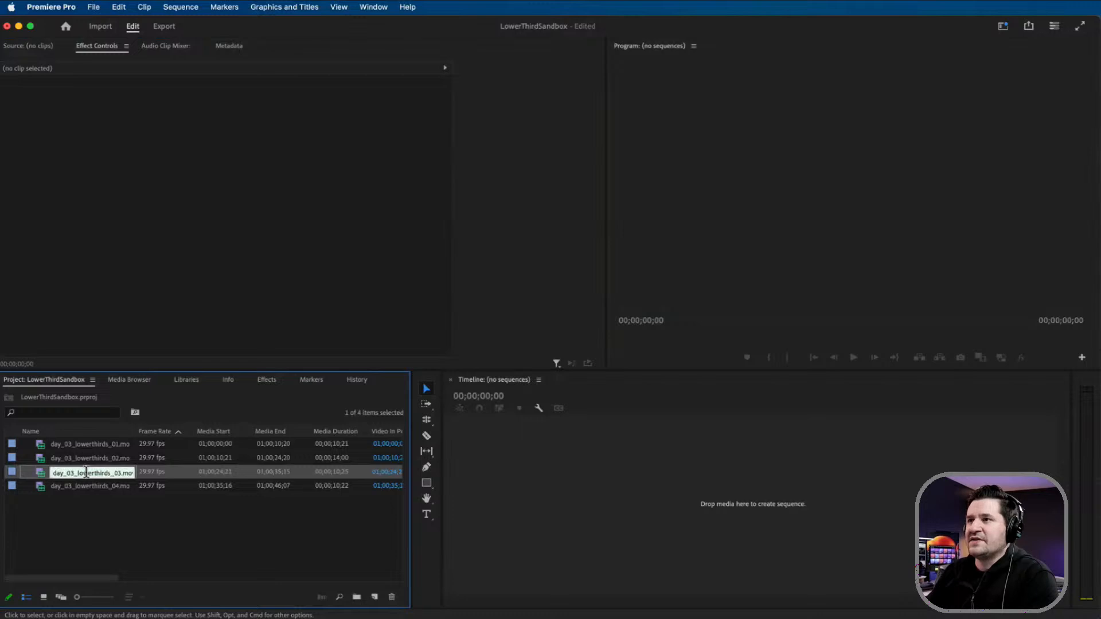
pyautogui.click(101, 489)
pyautogui.click(42, 473)
pyautogui.doubleClick(42, 474)
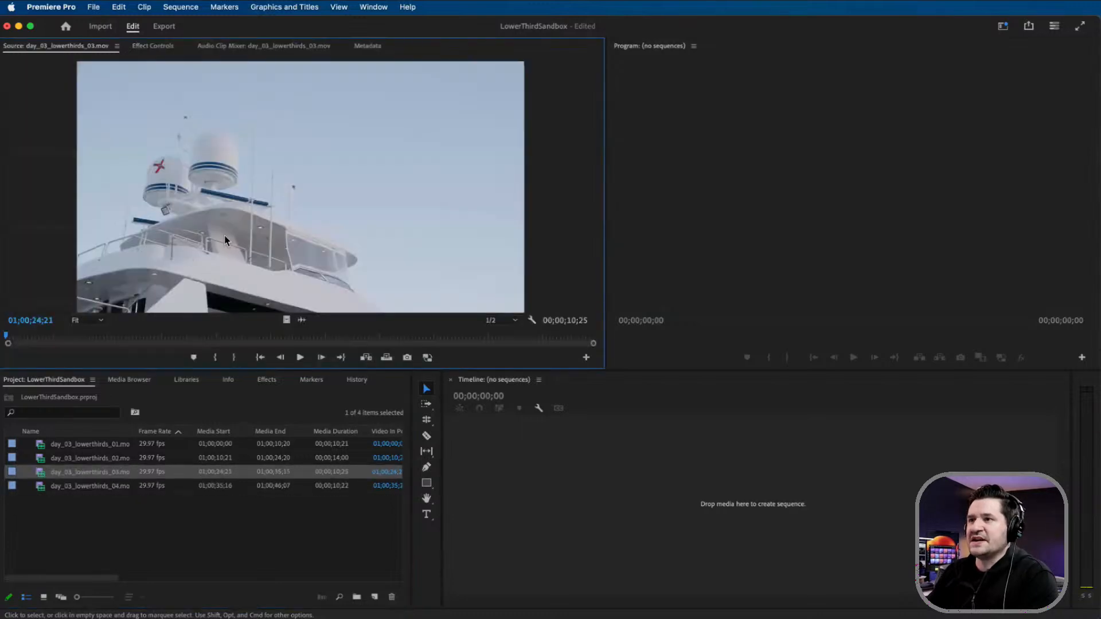
pyautogui.rightClick(65, 477)
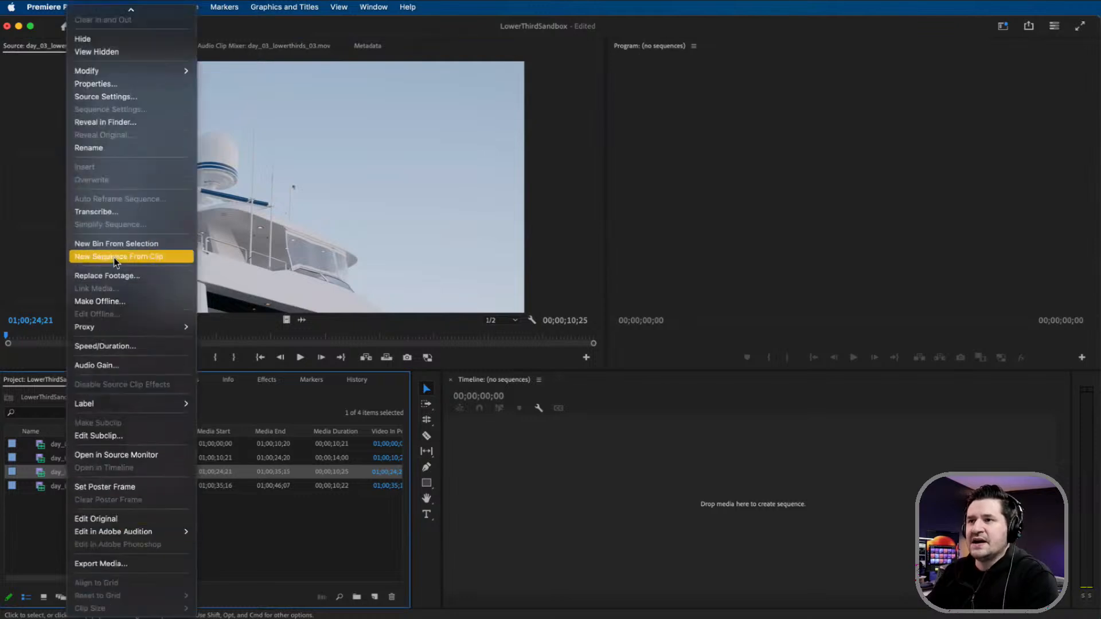
pyautogui.click(140, 256)
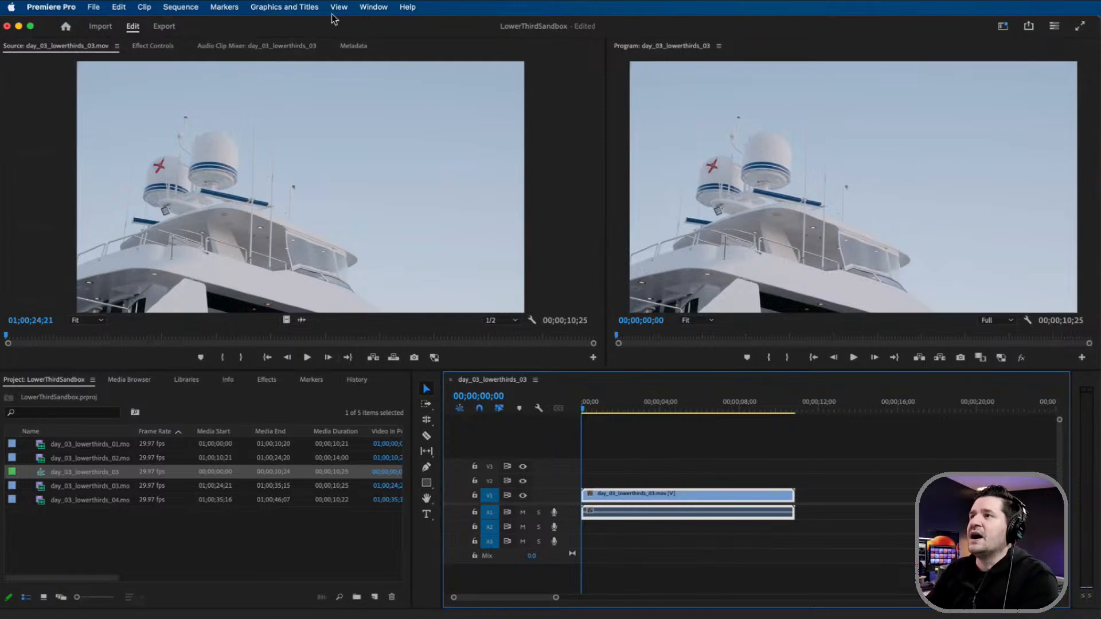
# Open the Essential Graphics panel and install L3_STREAM.mogrt from the 03_DAY folder into the local templates
pyautogui.click(373, 7)
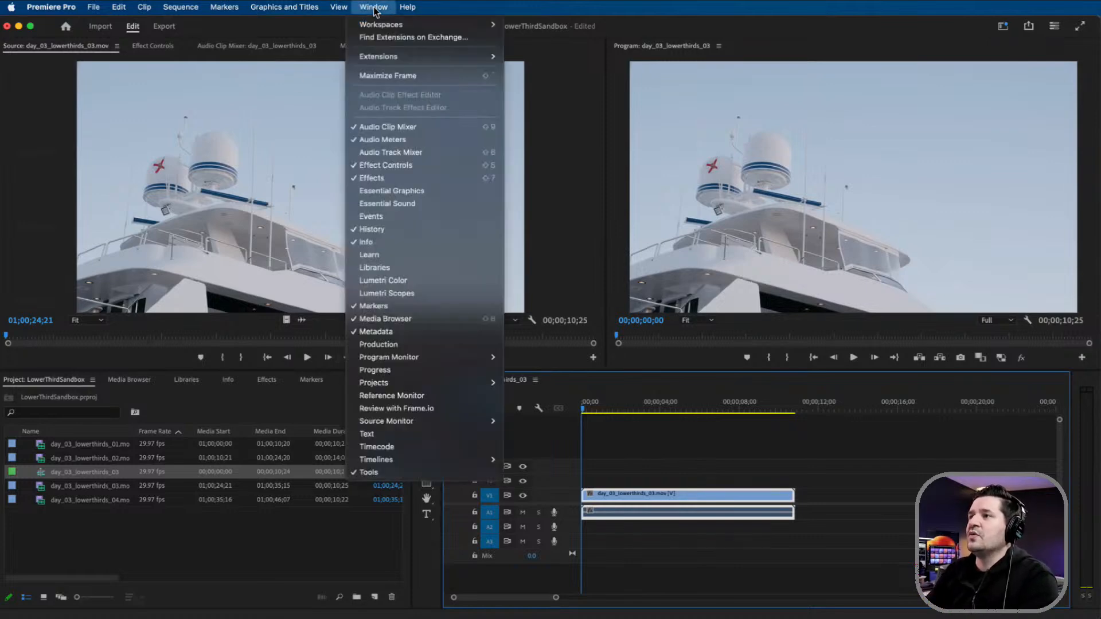
pyautogui.click(396, 191)
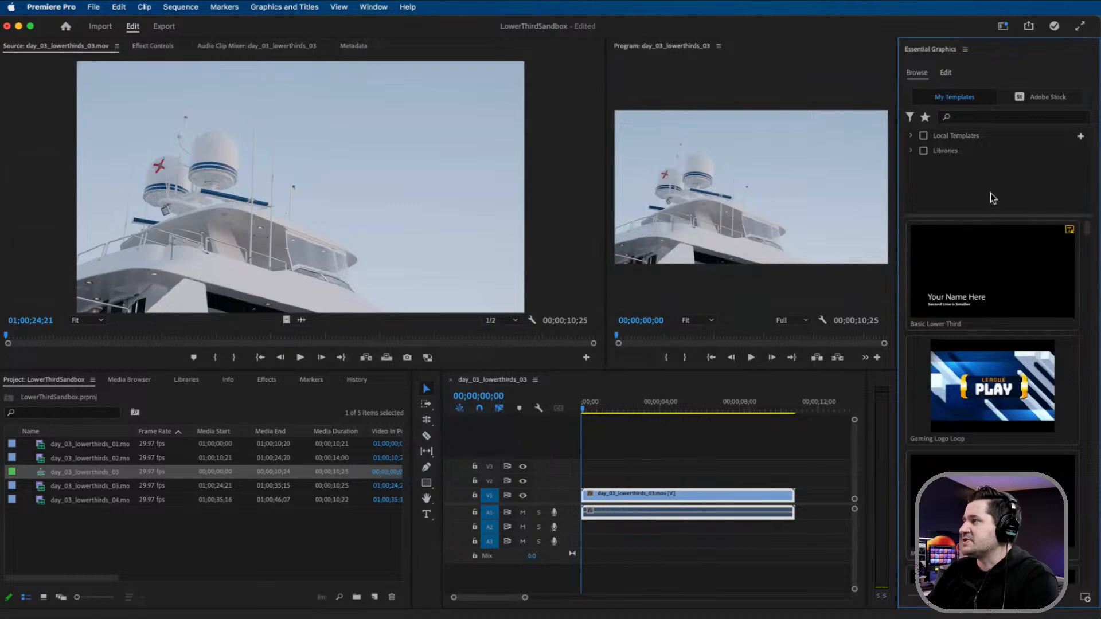
pyautogui.click(1085, 600)
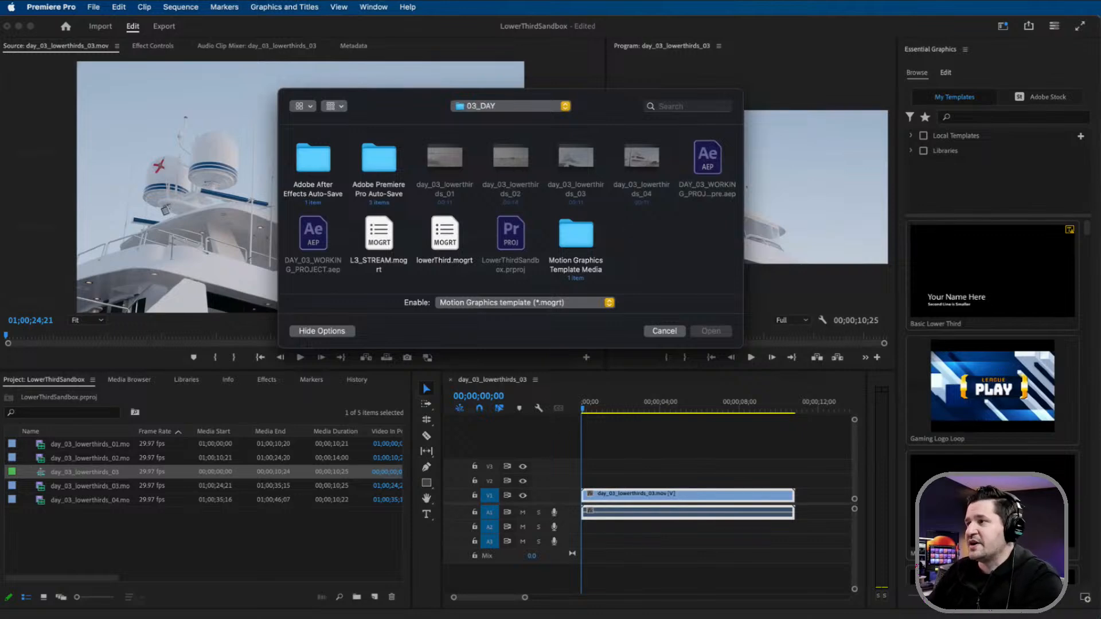
pyautogui.moveTo(741, 347); pyautogui.dragTo(774, 466)
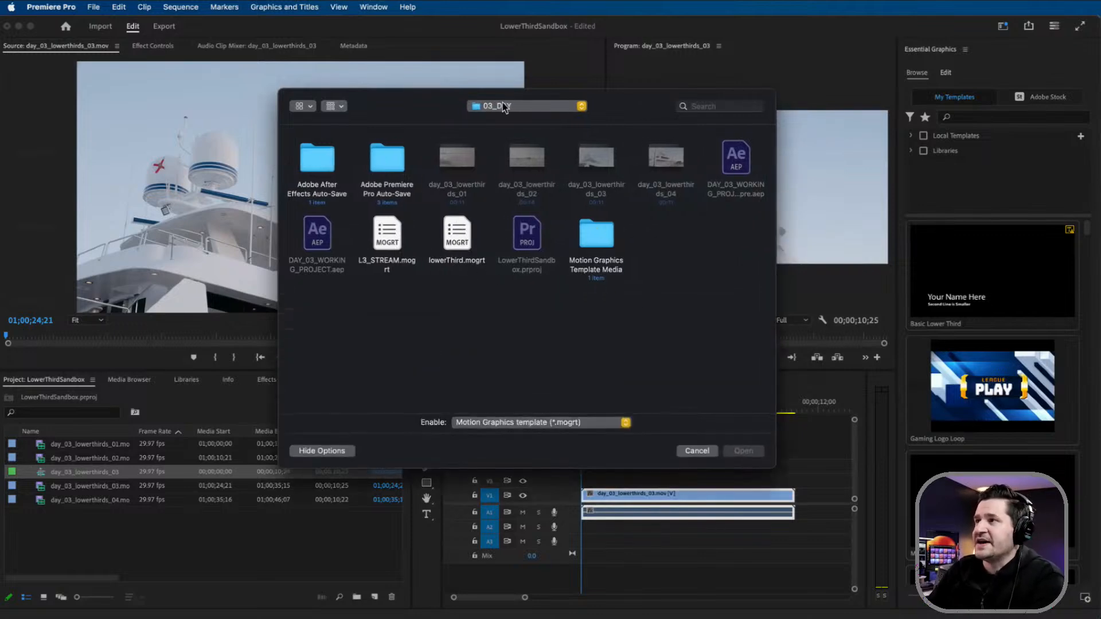
pyautogui.click(395, 243)
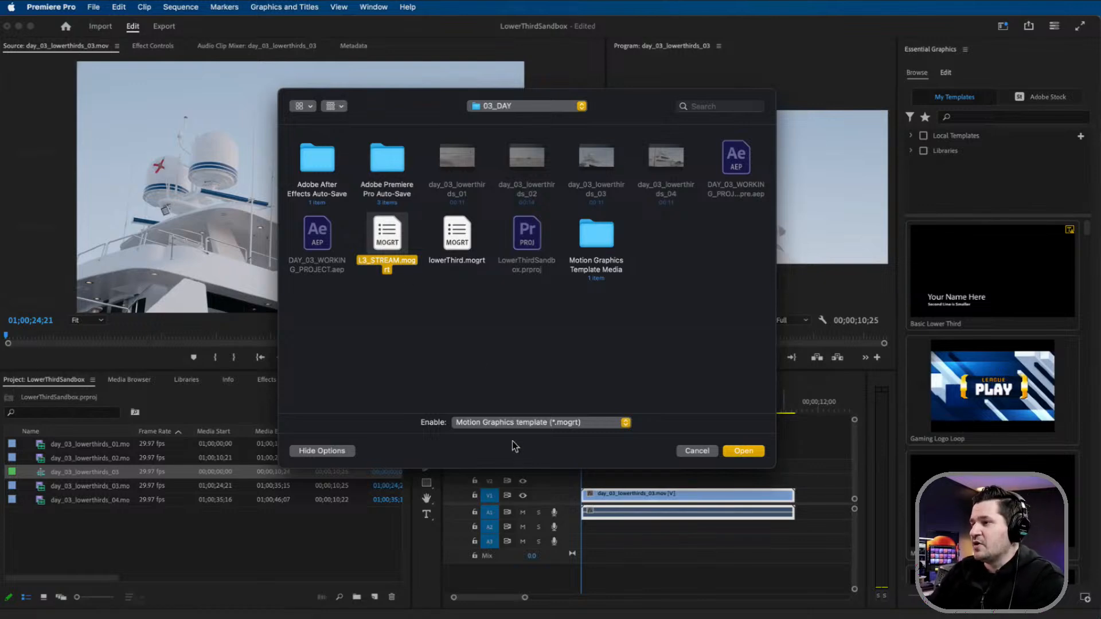
pyautogui.click(744, 451)
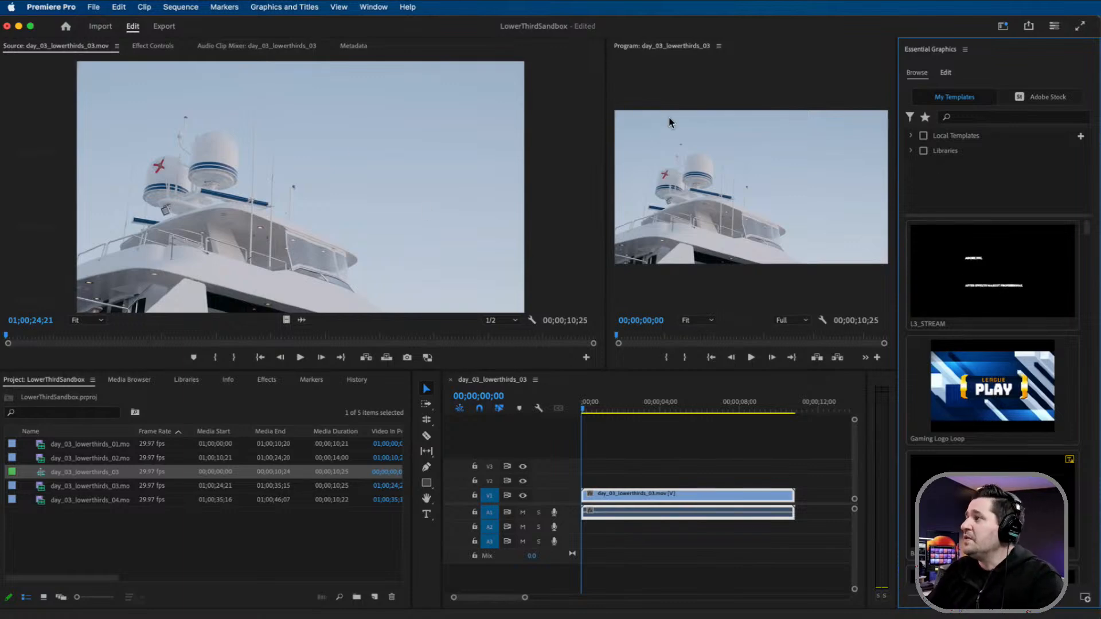
# Place the L3_STREAM template on track V2 at the sequence start, above the yacht clip, and close Essential Graphics
pyautogui.moveTo(989, 273); pyautogui.dragTo(588, 492)
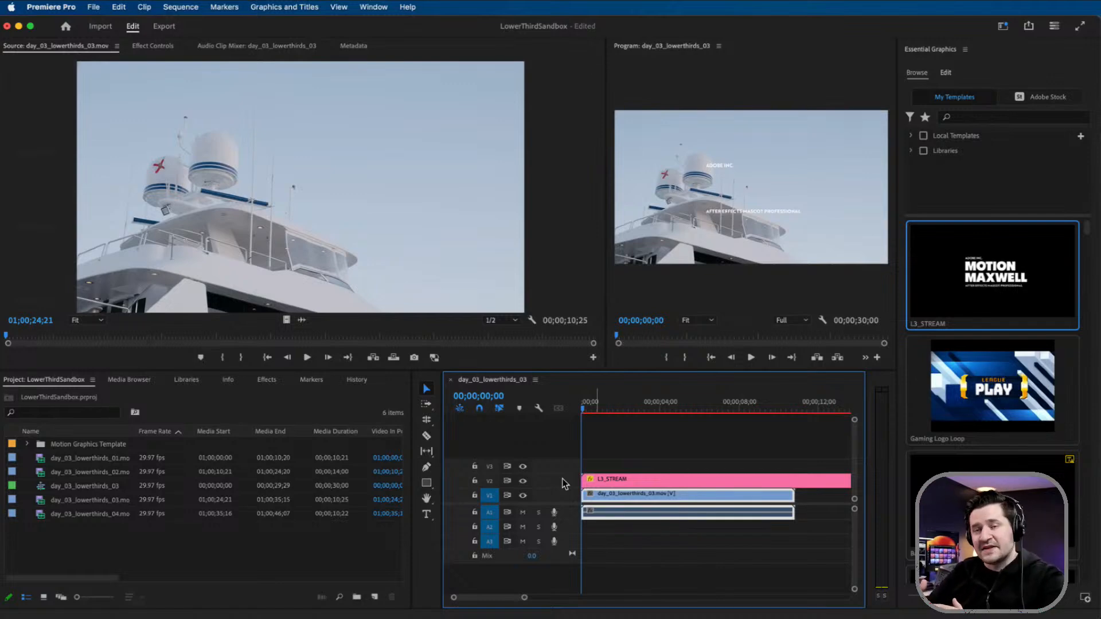
pyautogui.click(965, 49)
pyautogui.click(984, 63)
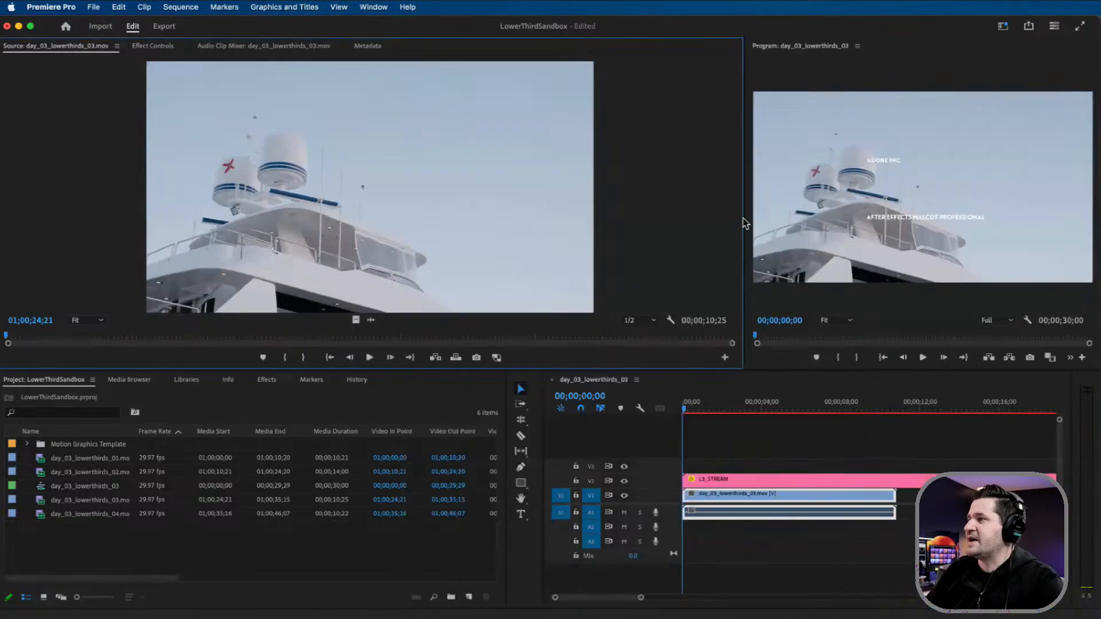
# Show Effect Controls in place of the Source Monitor and widen the Program Monitor area
pyautogui.moveTo(744, 222); pyautogui.dragTo(522, 227)
pyautogui.click(153, 46)
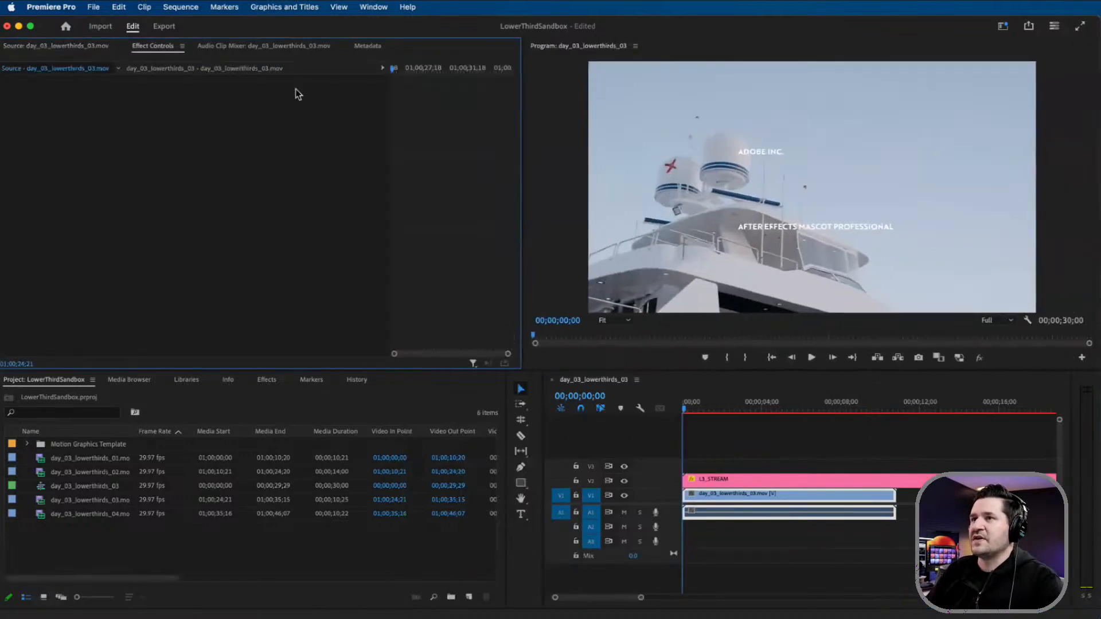
pyautogui.moveTo(523, 252); pyautogui.dragTo(367, 252)
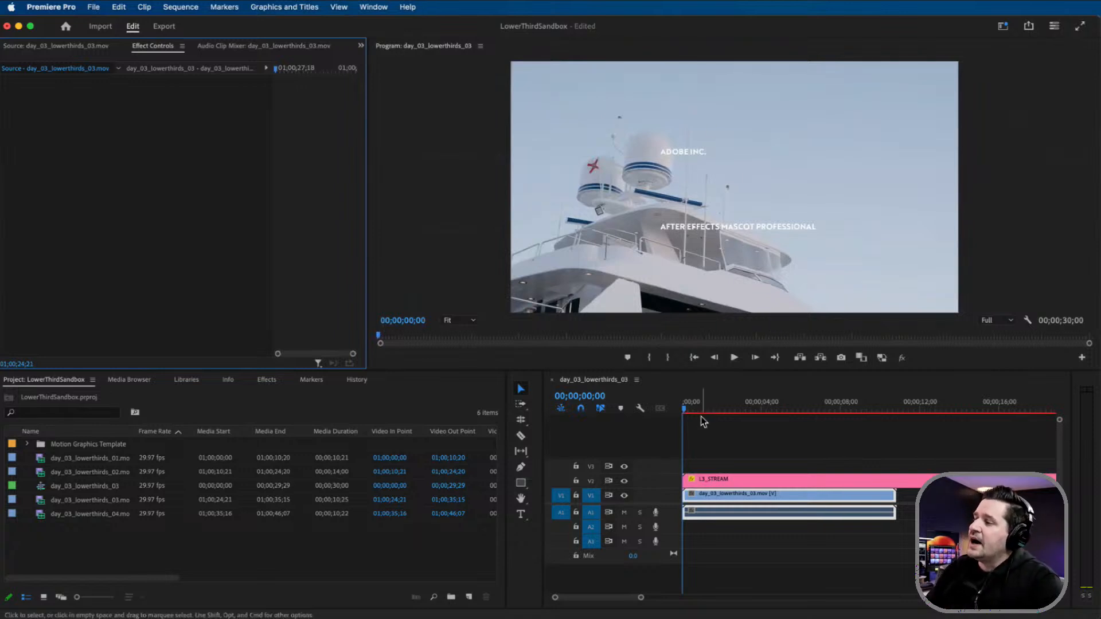
# Move the L3_STREAM graphic into the open sky beside the yacht by setting its Position to 2672, 687
pyautogui.moveTo(696, 409); pyautogui.dragTo(788, 416)
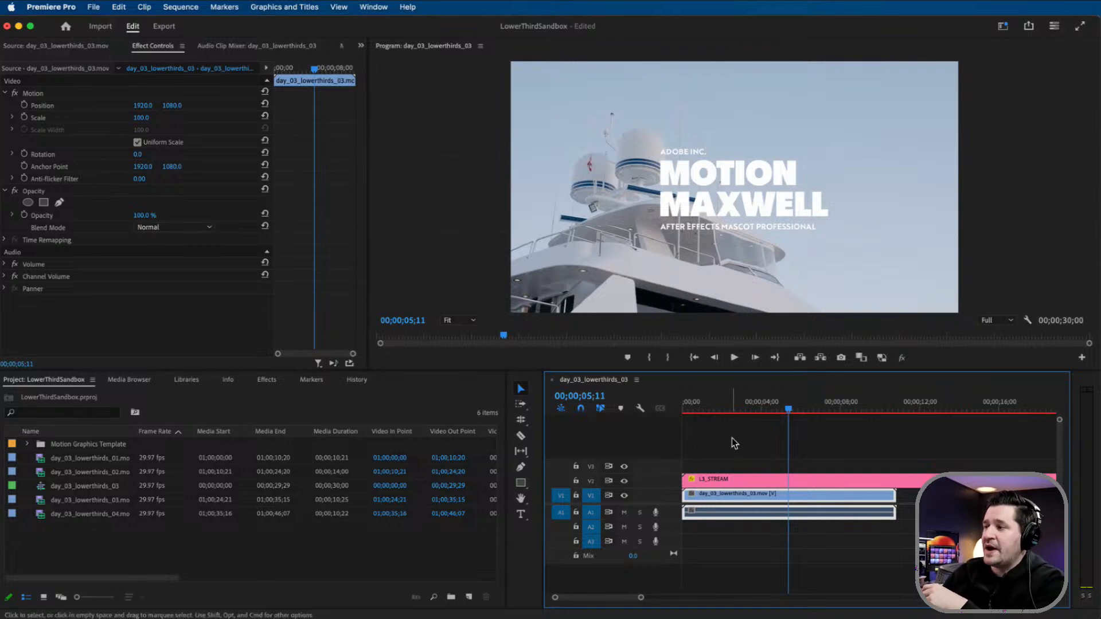
pyautogui.click(735, 480)
pyautogui.moveTo(147, 119); pyautogui.dragTo(90, 118)
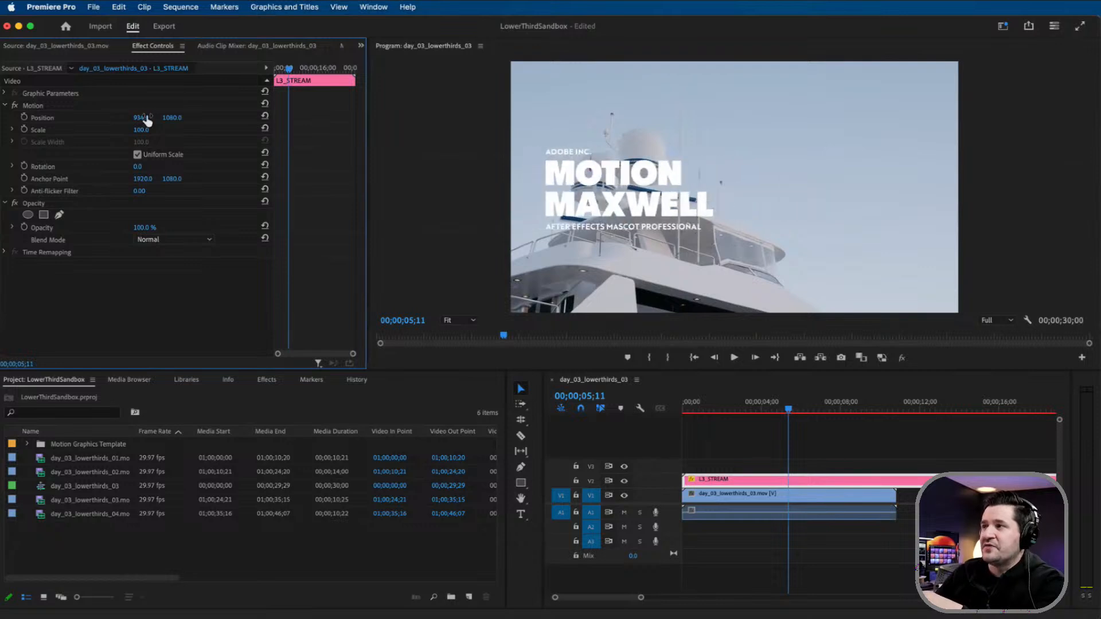
pyautogui.moveTo(168, 115); pyautogui.dragTo(131, 119)
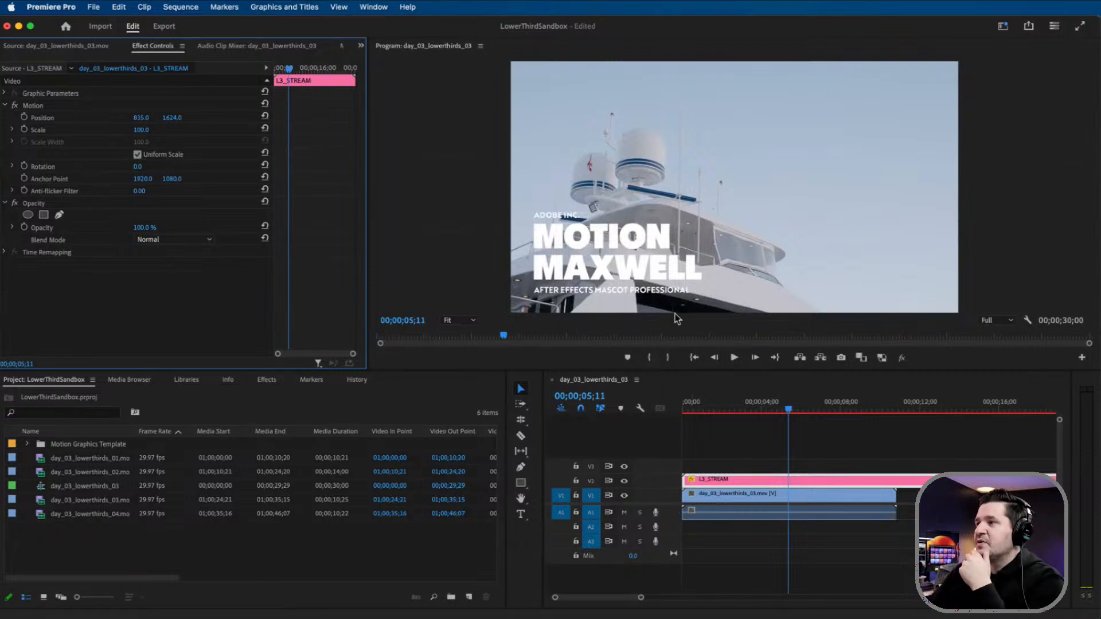
pyautogui.moveTo(144, 118); pyautogui.dragTo(178, 118)
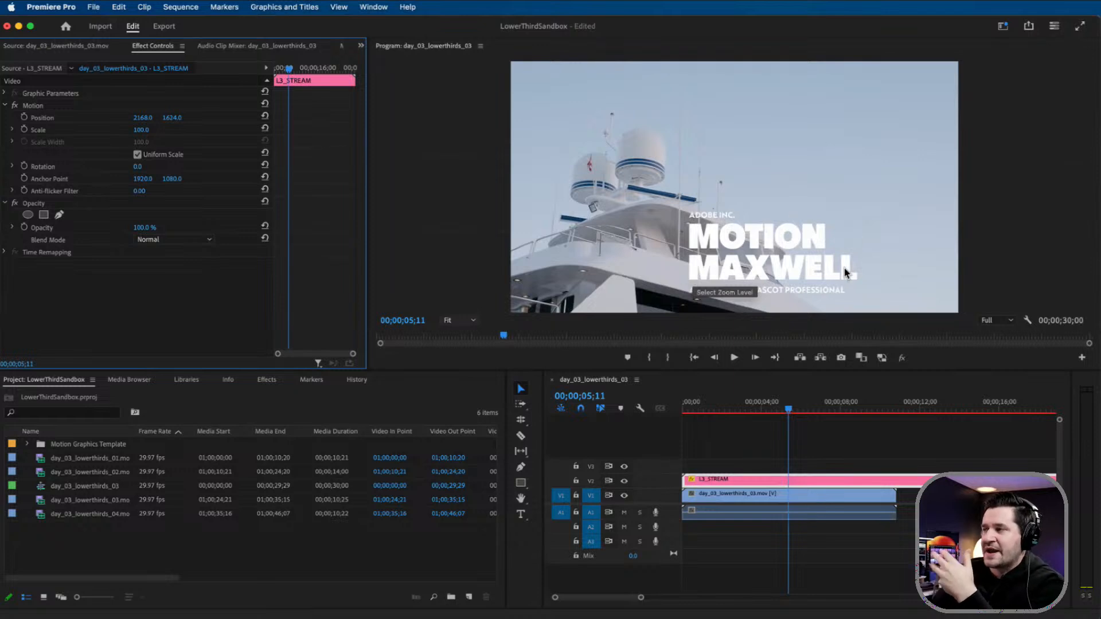
pyautogui.moveTo(142, 117)
pyautogui.mouseDown()
pyautogui.moveTo(163, 118)
pyautogui.moveTo(141, 118)
pyautogui.mouseUp()
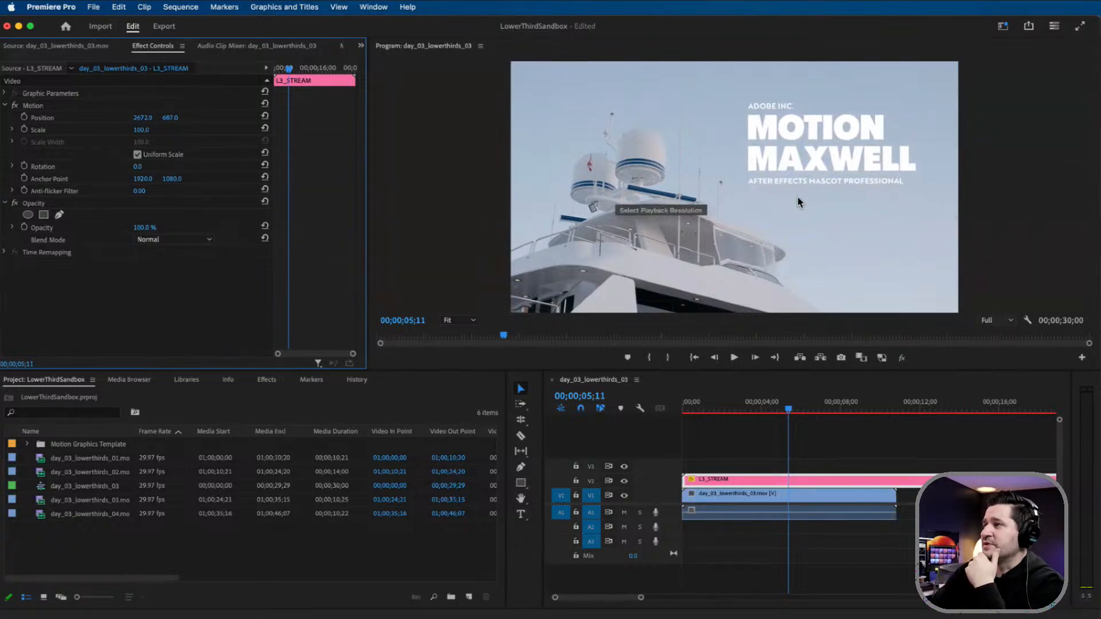
# Play the repositioned lower third animation from the start of the sequence
pyautogui.moveTo(749, 406); pyautogui.dragTo(606, 406)
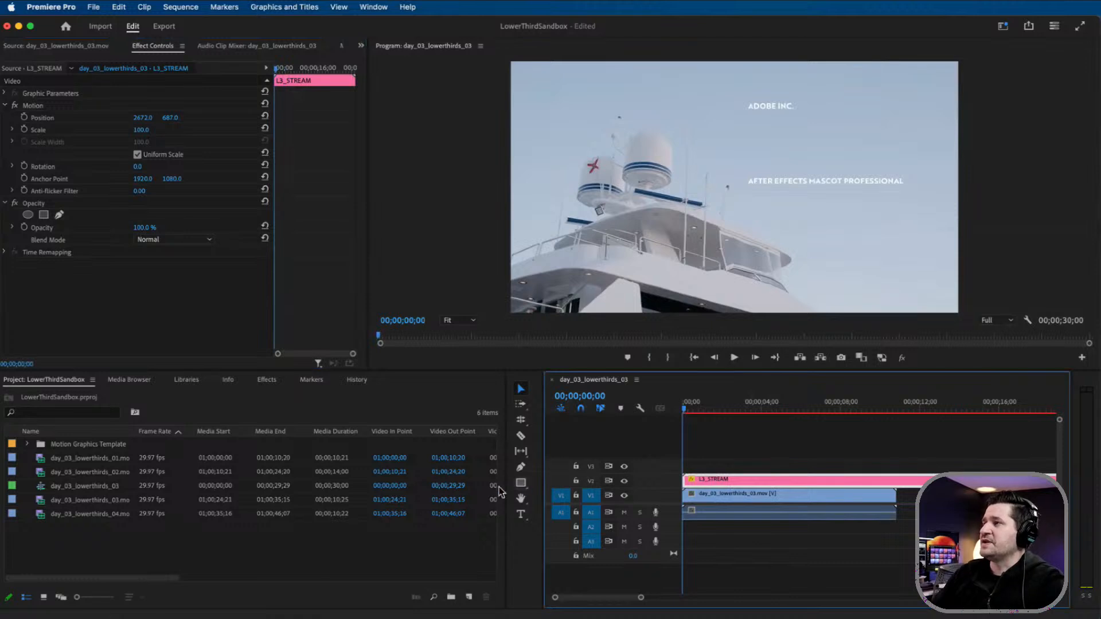
pyautogui.press('space')
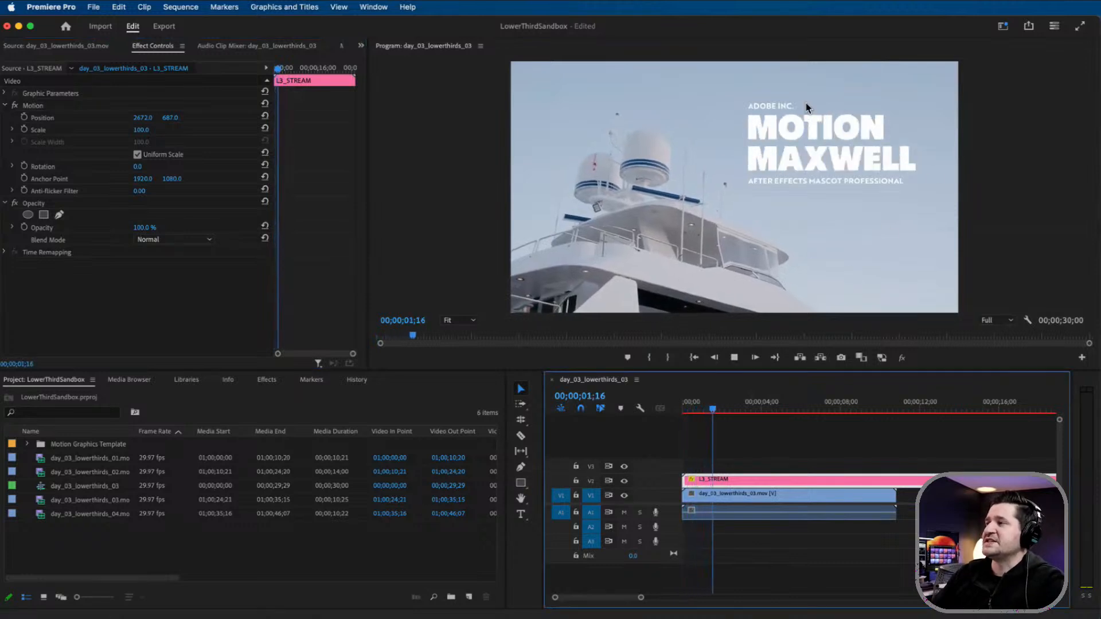
pyautogui.press('space')
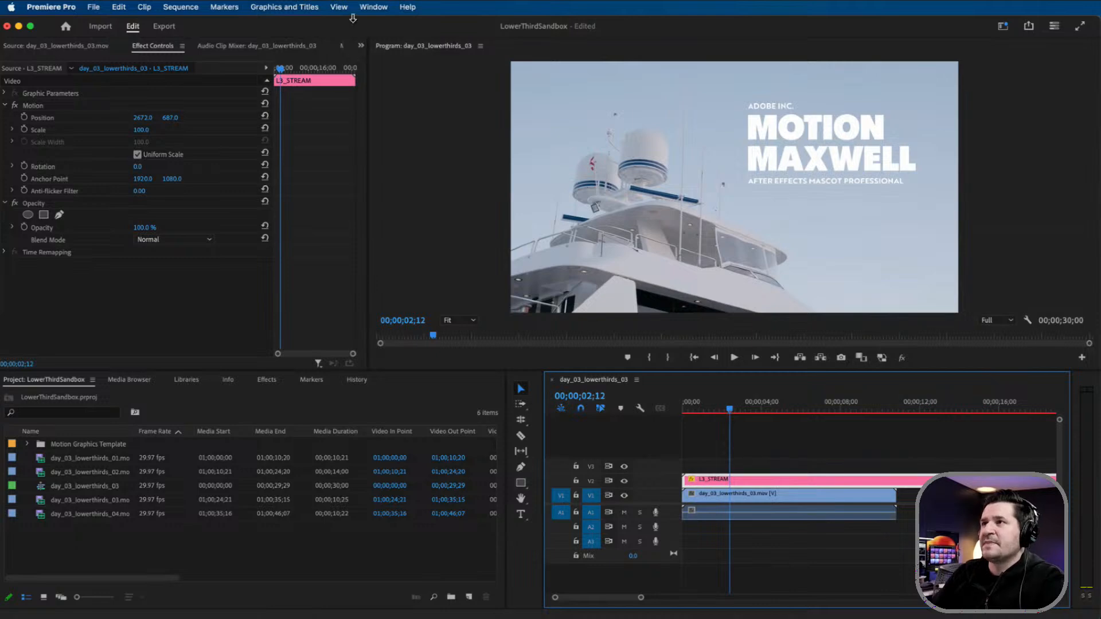
# Reopen Essential Graphics and display the editable First Name and Last Name fields of the L3_STREAM clip
pyautogui.click(379, 7)
pyautogui.click(445, 195)
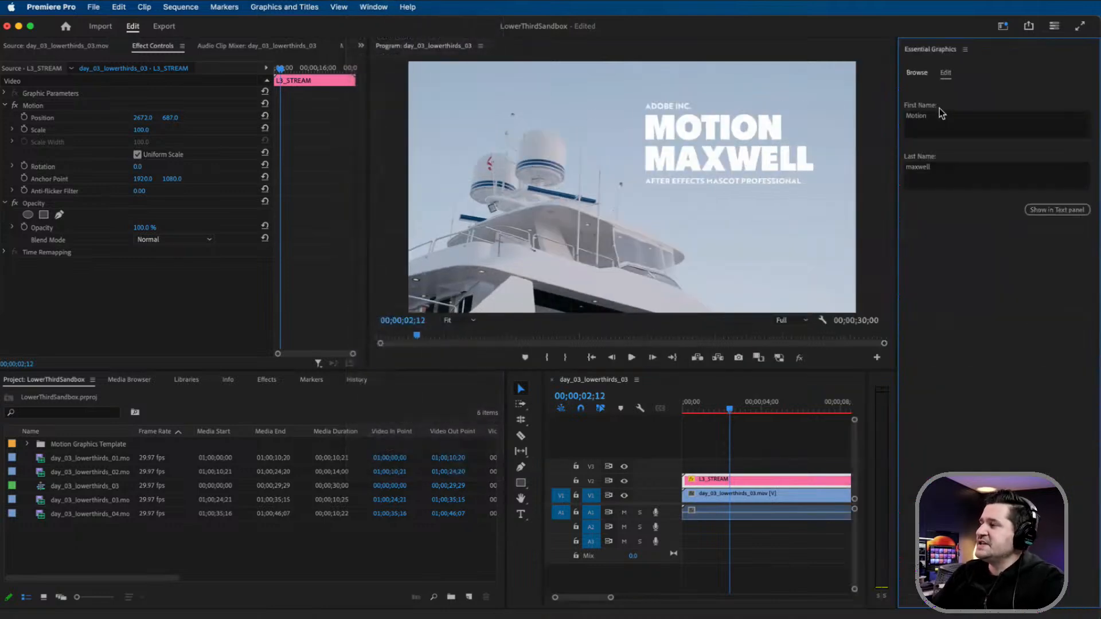
pyautogui.click(665, 531)
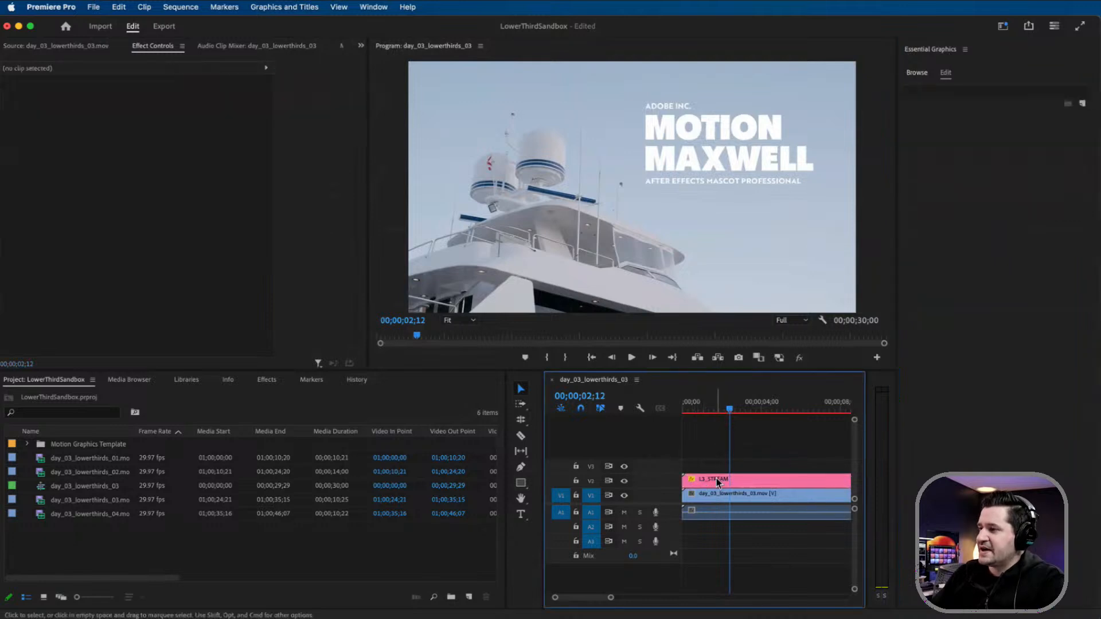
pyautogui.click(717, 478)
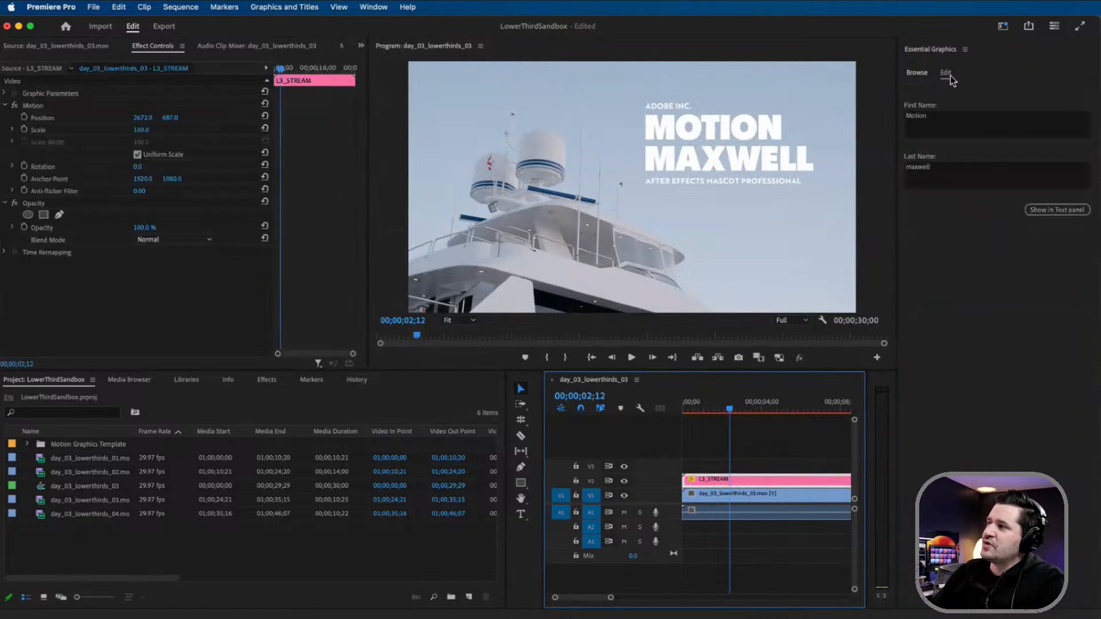
pyautogui.click(917, 73)
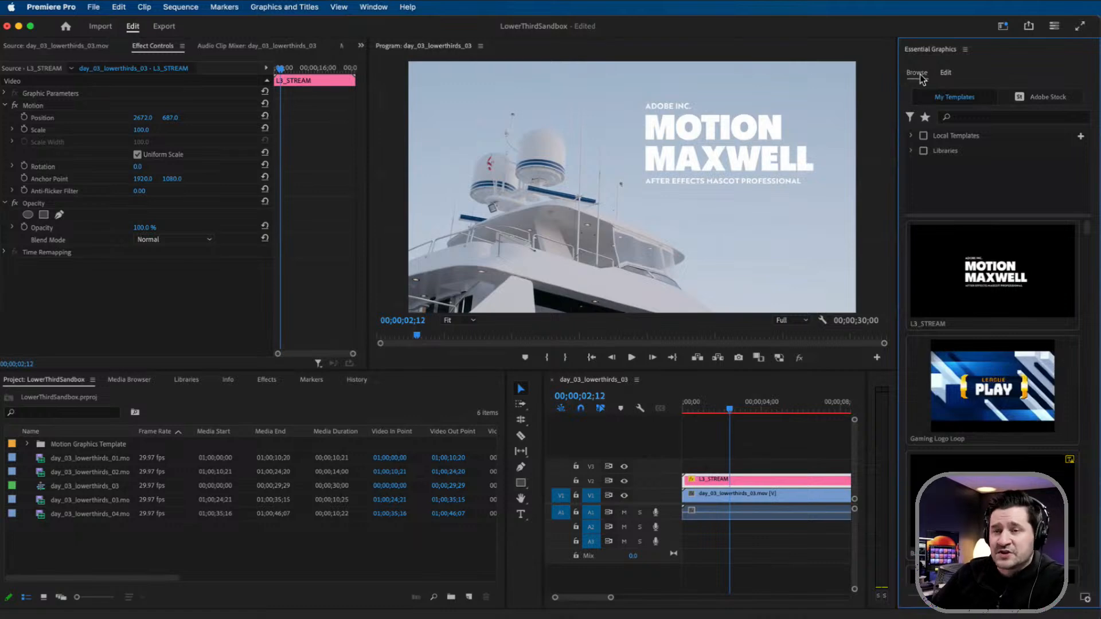
pyautogui.click(946, 73)
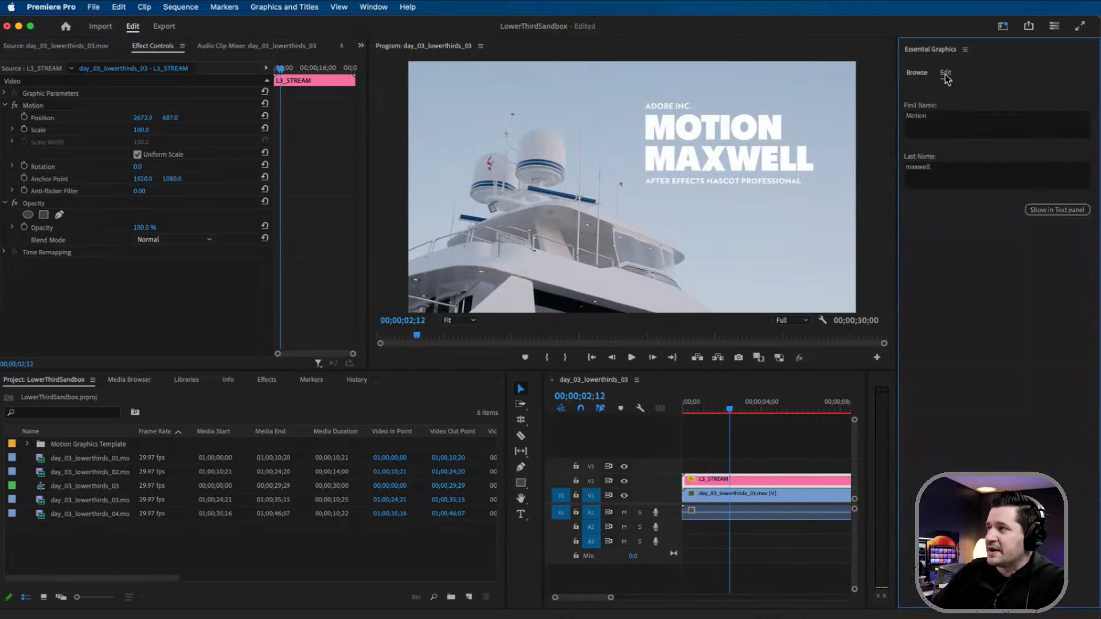
pyautogui.click(941, 123)
pyautogui.click(941, 108)
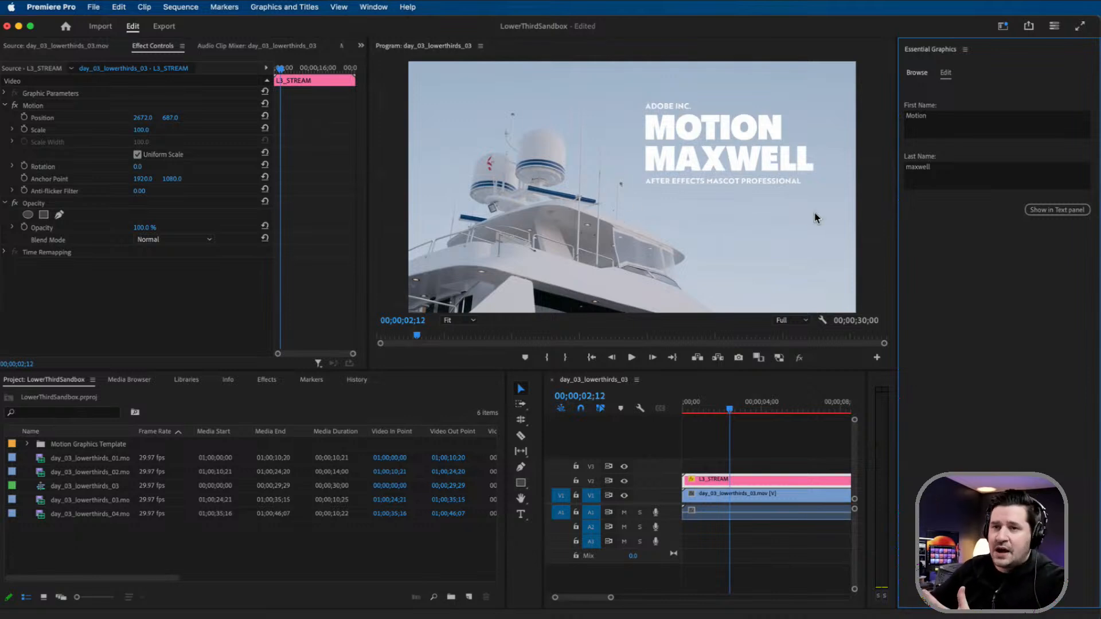
# Set the L3_STREAM graphic's First Name to Blue and its Last Name to Skies
pyautogui.click(923, 120)
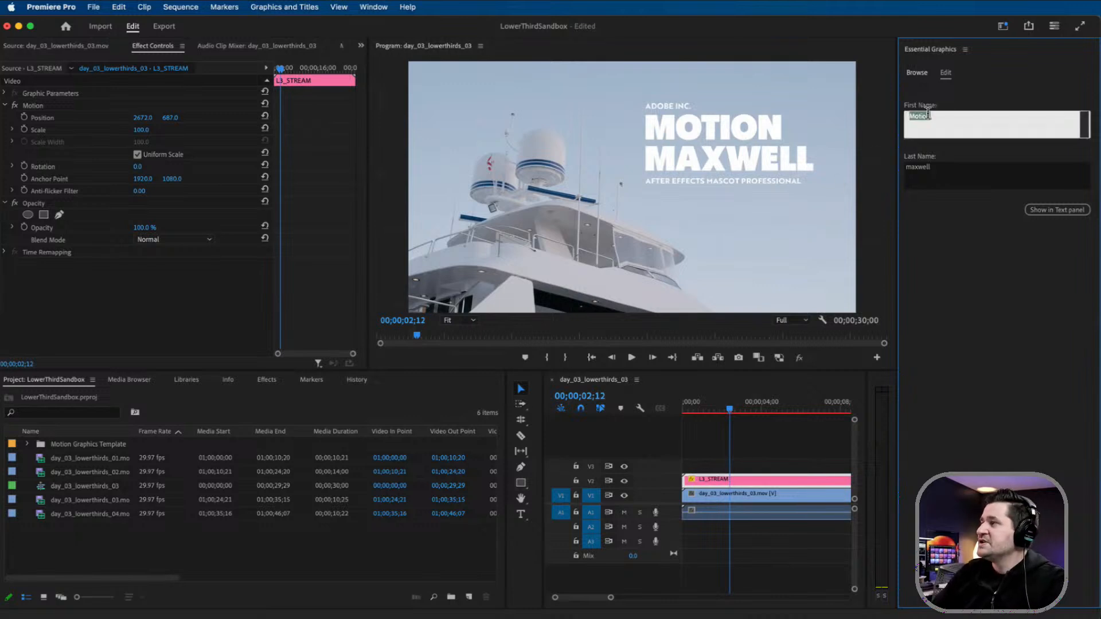
pyautogui.write('Blue')
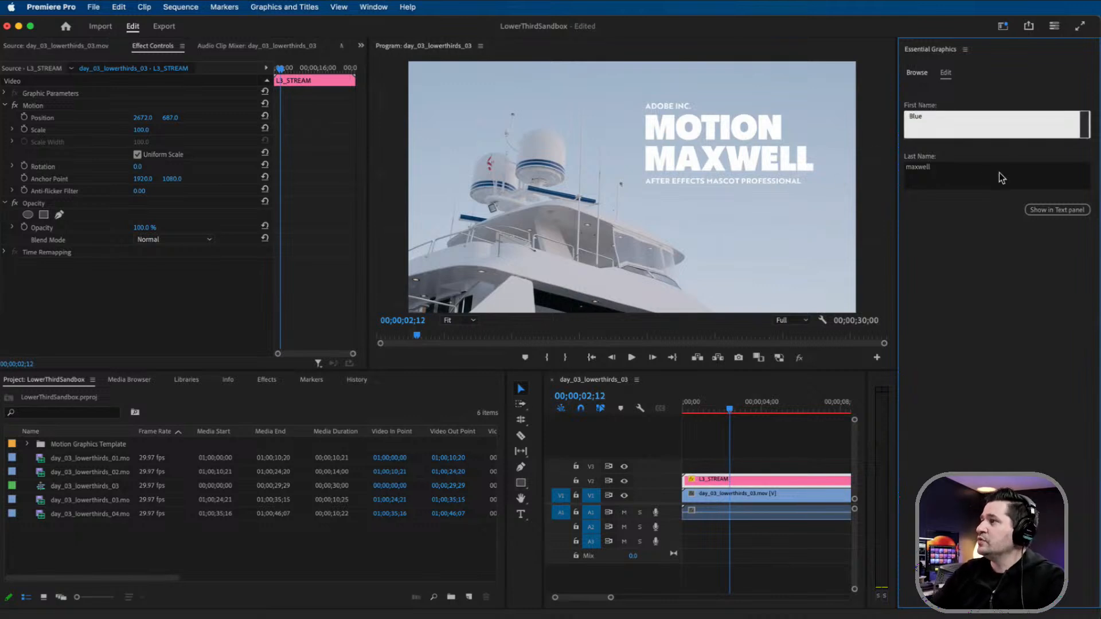
pyautogui.click(938, 176)
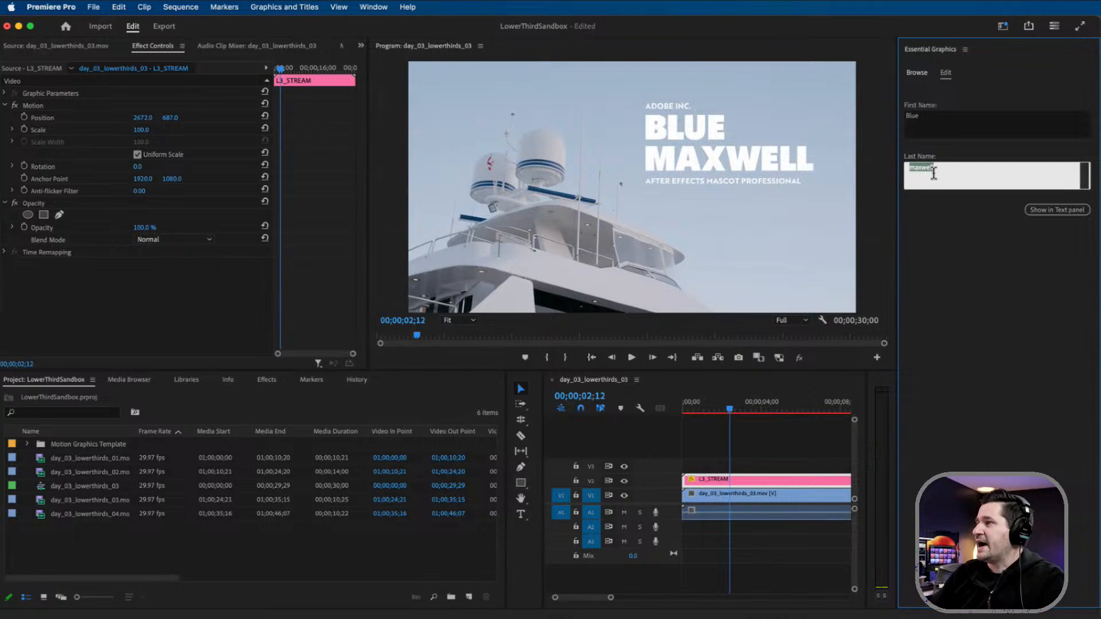
pyautogui.write('Skies')
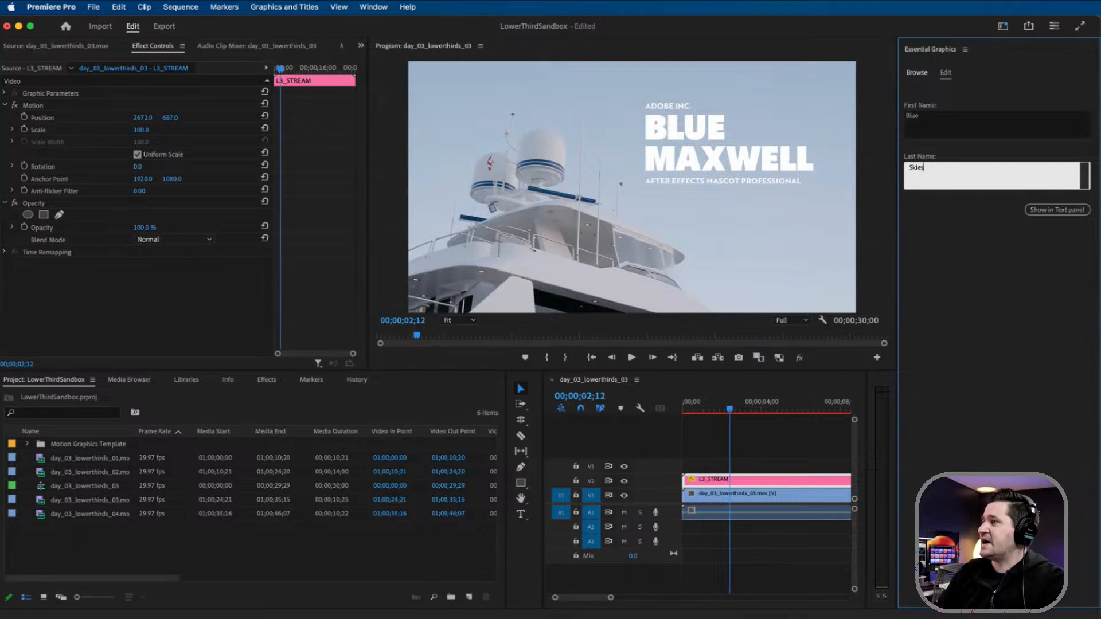
pyautogui.press('Tab')
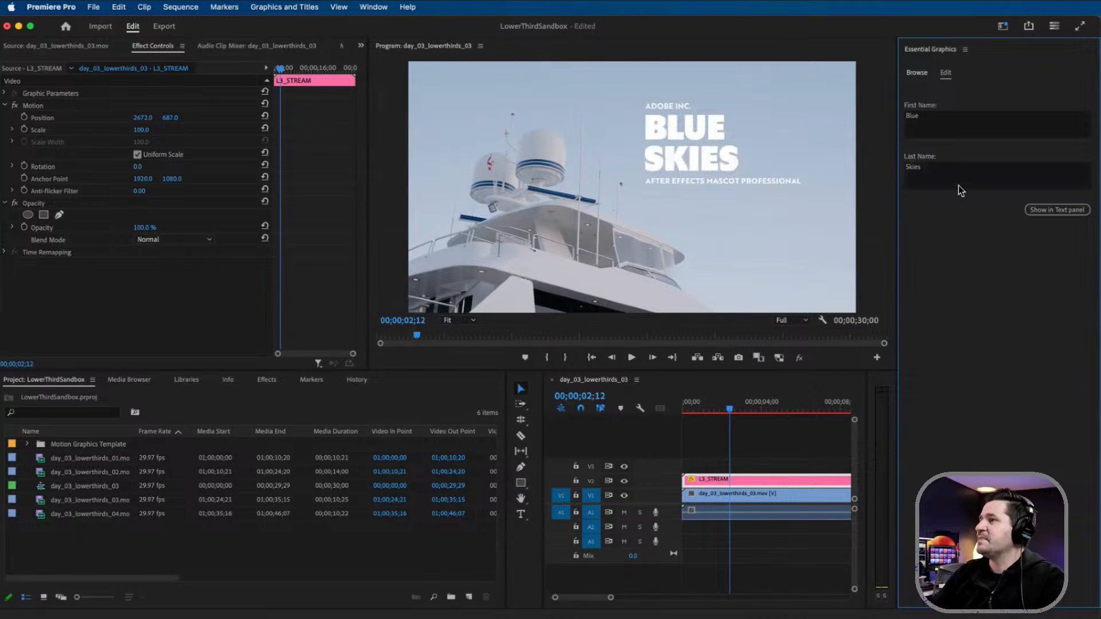
# Close the Essential Graphics panel and widen the timeline area with the playhead at the sequence start
pyautogui.click(965, 49)
pyautogui.click(988, 62)
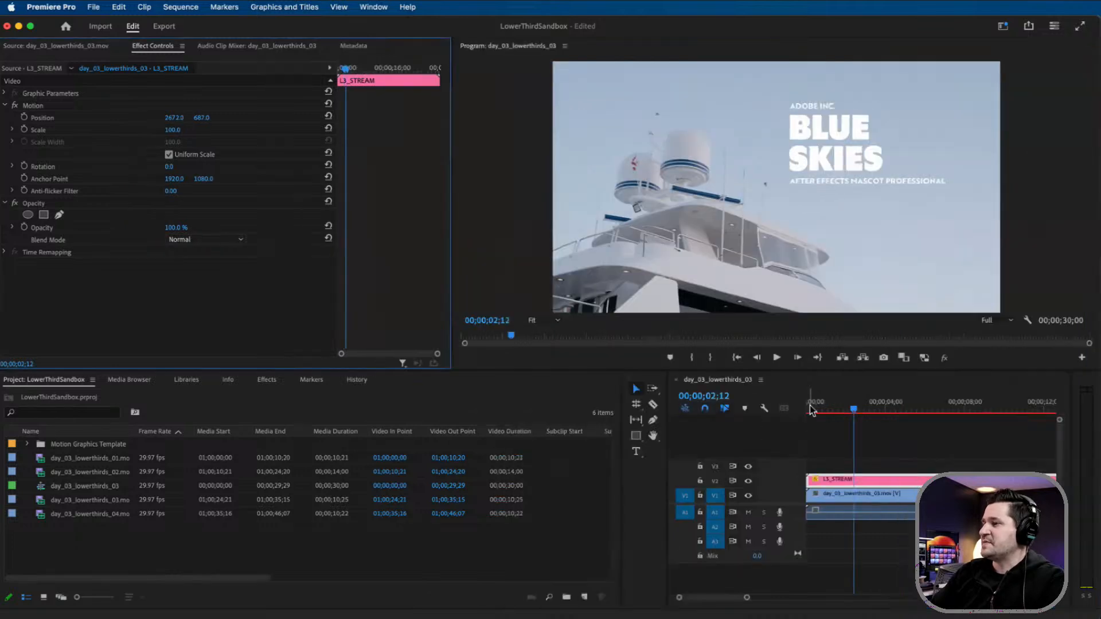
pyautogui.press('Home')
pyautogui.moveTo(666, 474); pyautogui.dragTo(307, 470)
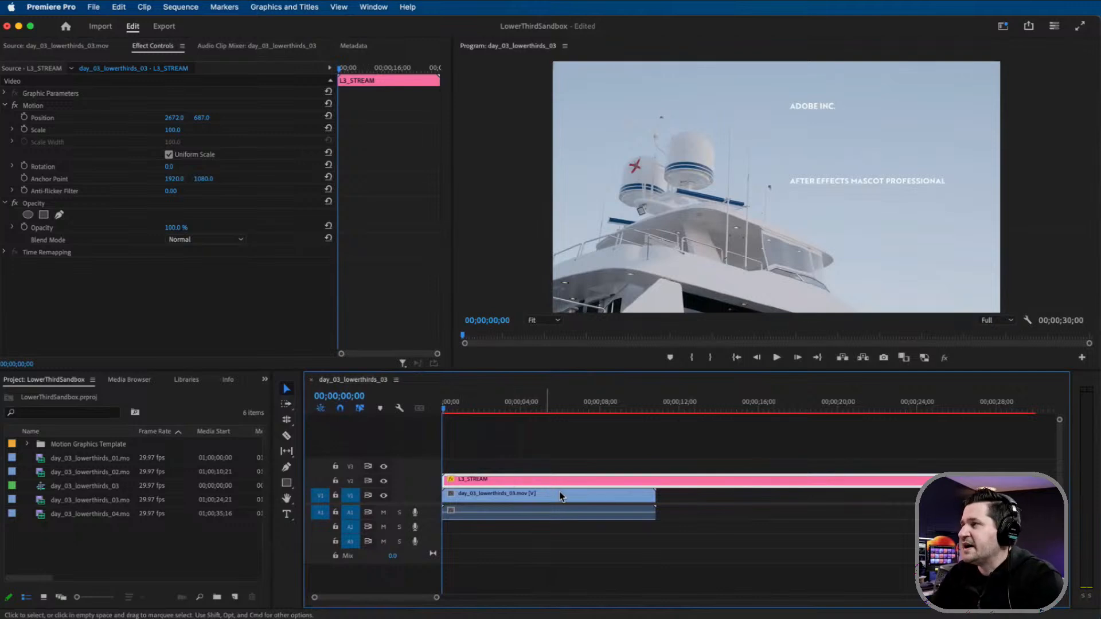
# Play the opening seconds of the sequence to preview the lower third with its edited name
pyautogui.press('space')
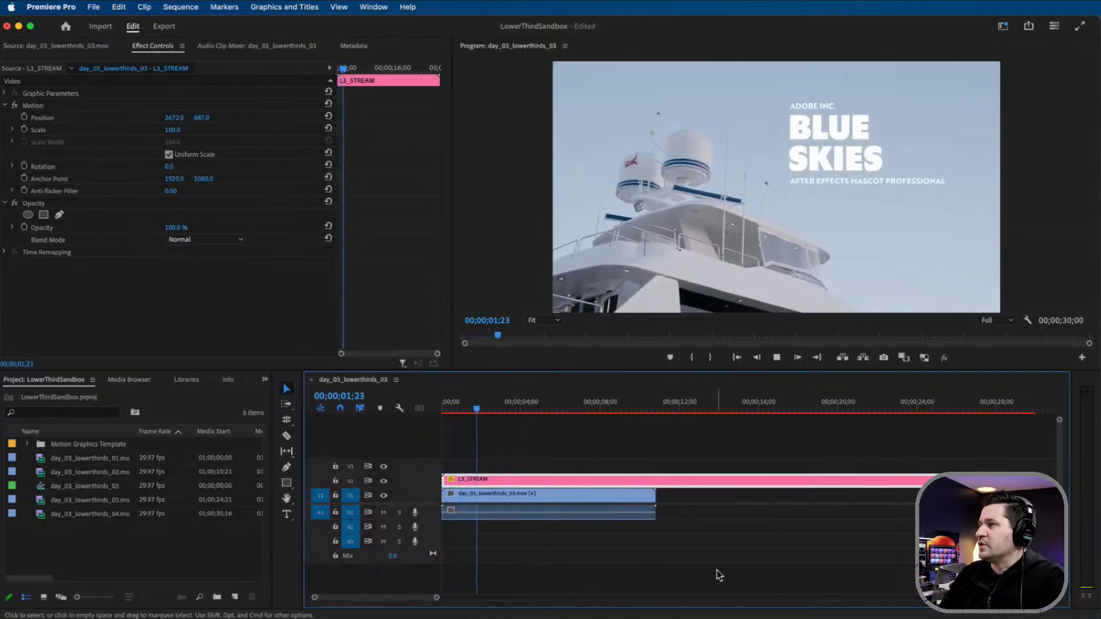
pyautogui.press('space')
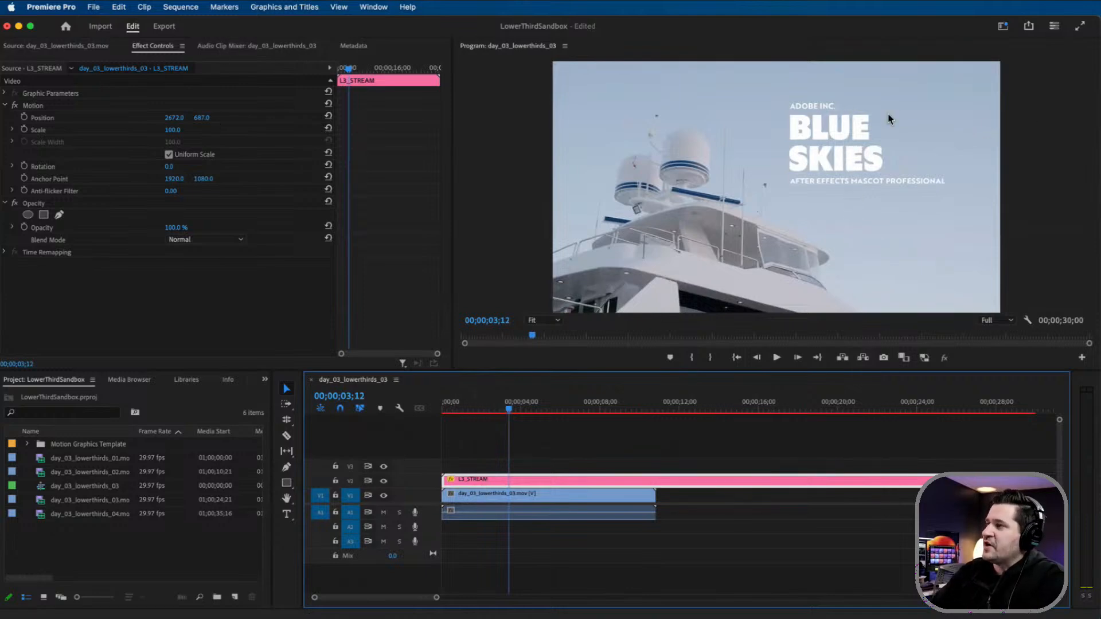
# Shift the L3_STREAM graphic horizontally by setting its X position to 2771
pyautogui.moveTo(174, 118); pyautogui.dragTo(231, 118)
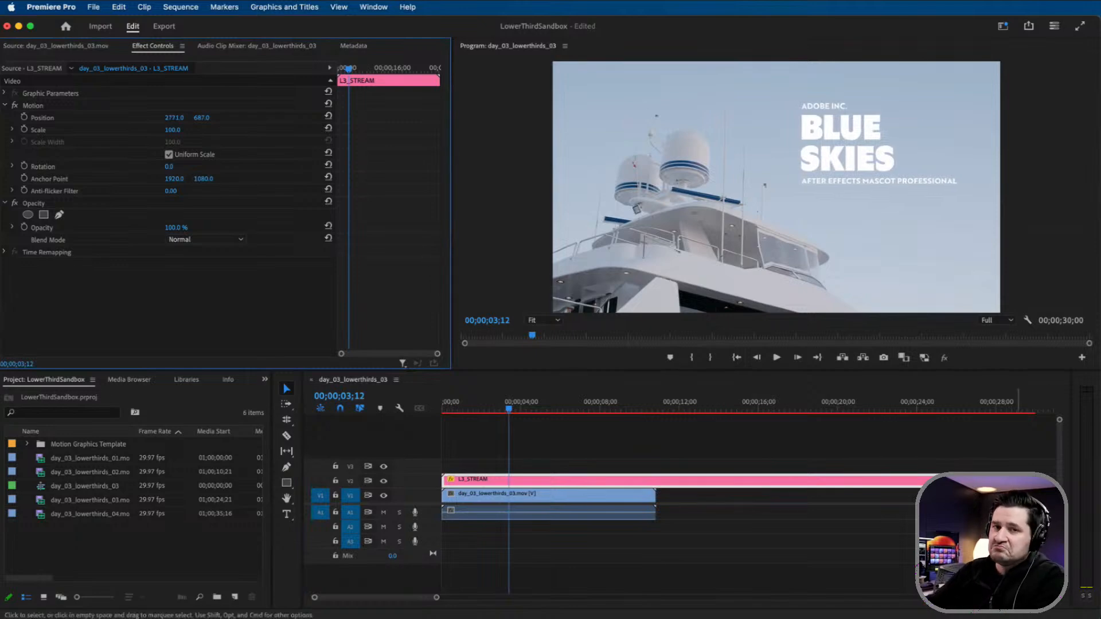
pyautogui.hscroll(5, 1077, 438)
pyautogui.hscroll(-5, 669, 526)
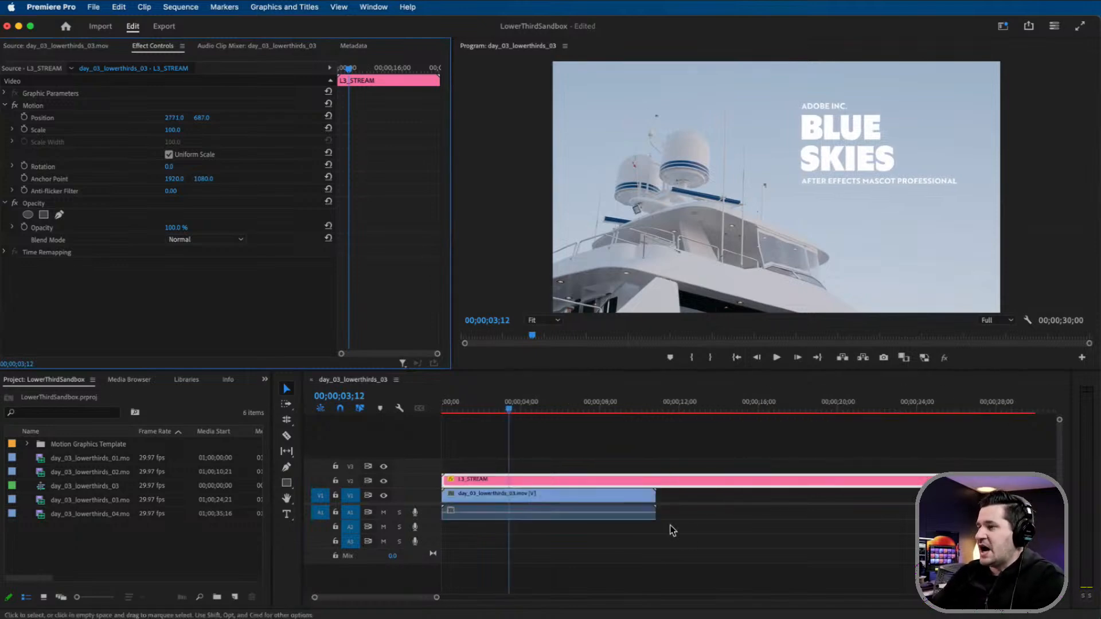
# Switch to After Effects and tidy the workspace by closing the Essential Graphics panel and collapsing the maxwell layer
pyautogui.press('super+Tab')
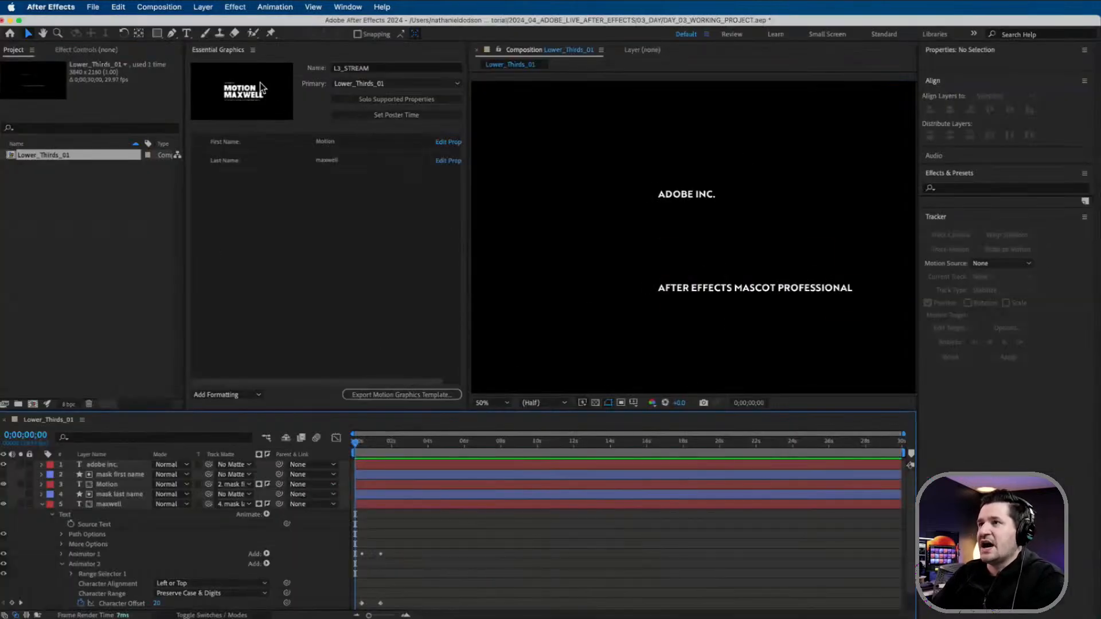
pyautogui.click(252, 50)
pyautogui.click(286, 63)
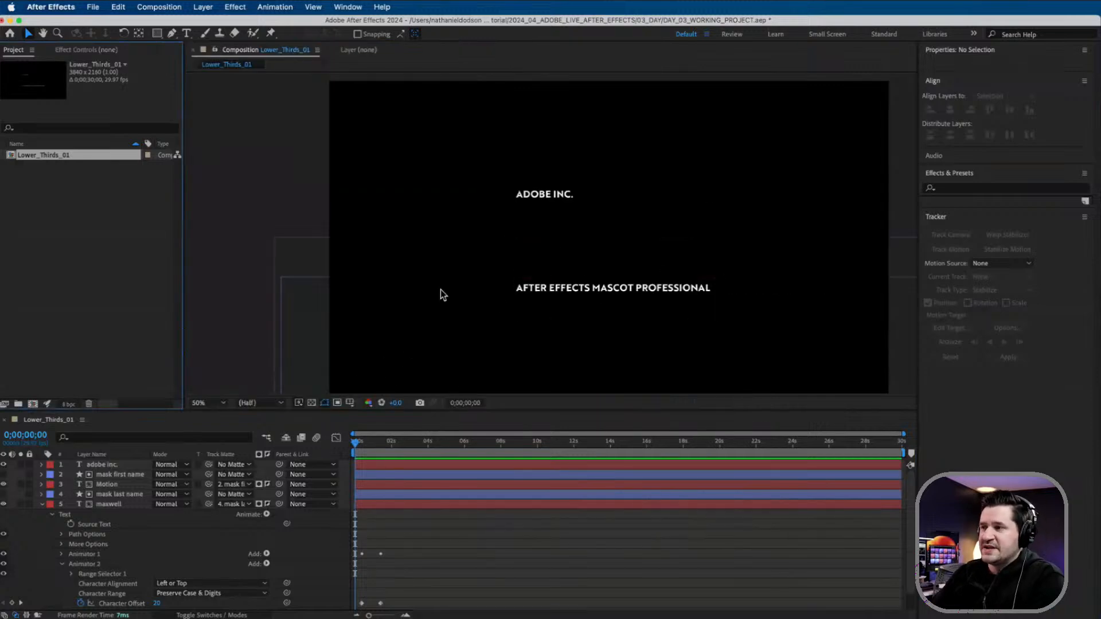
pyautogui.moveTo(567, 236); pyautogui.dragTo(509, 122)
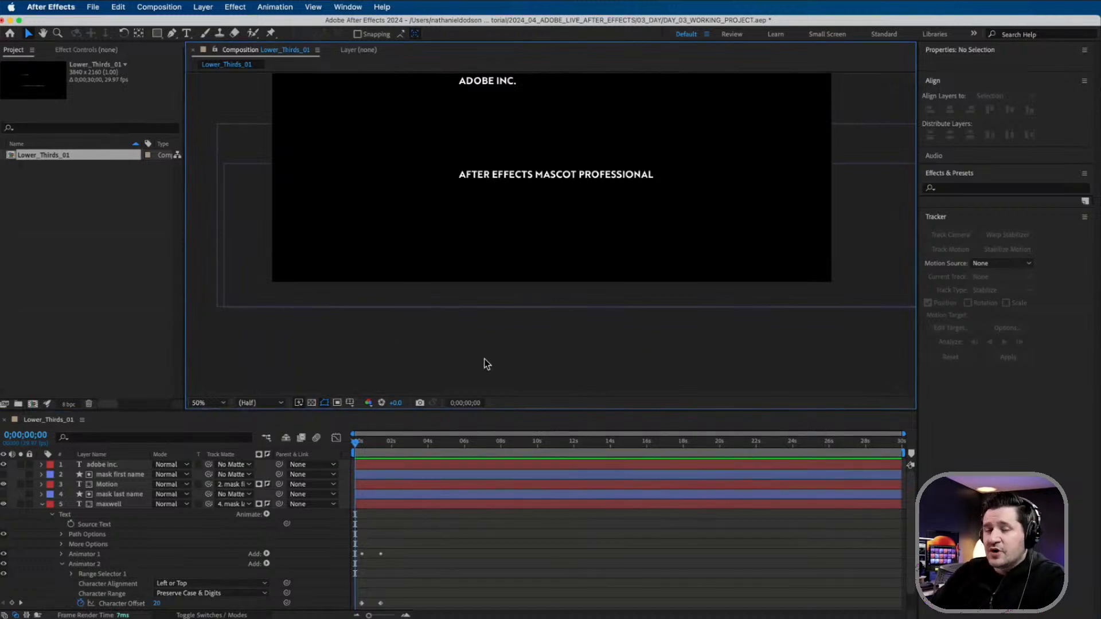
pyautogui.moveTo(498, 209); pyautogui.dragTo(519, 300)
pyautogui.press('v')
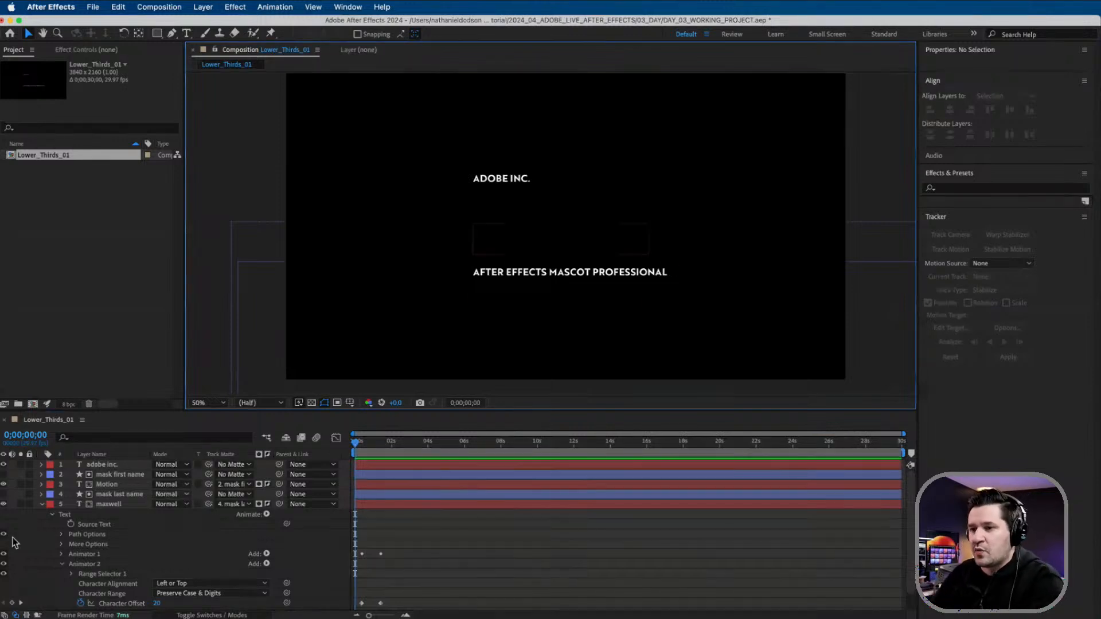
pyautogui.click(41, 505)
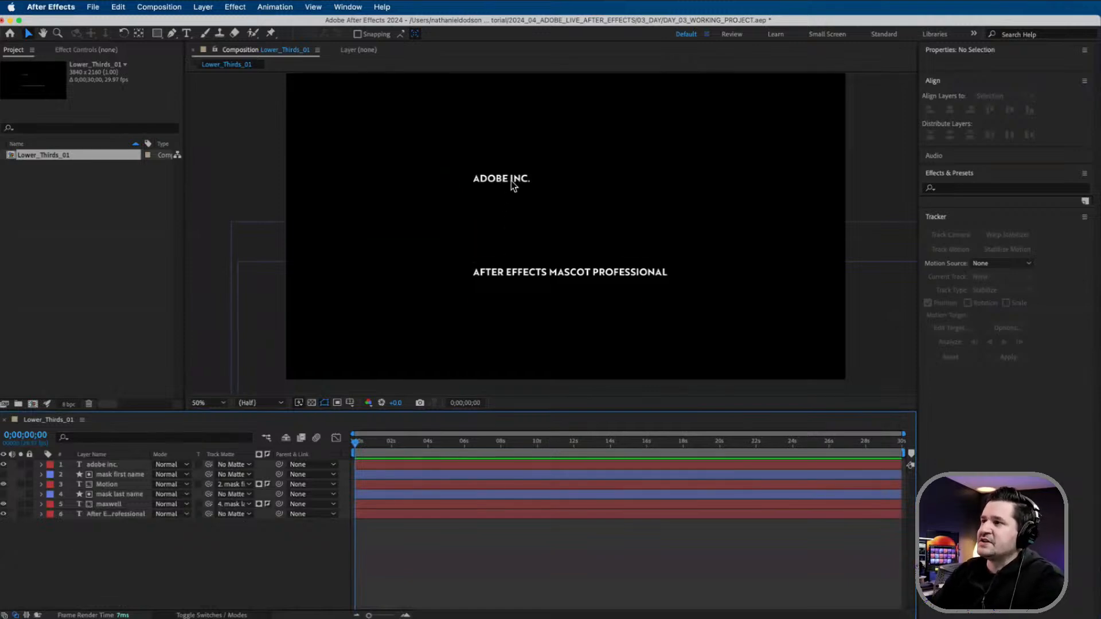
# Draw a red rectangle about 4155 by 1412 px across the composition, with its upper edge along the ADOBE INC. text's baseline
pyautogui.click(113, 466)
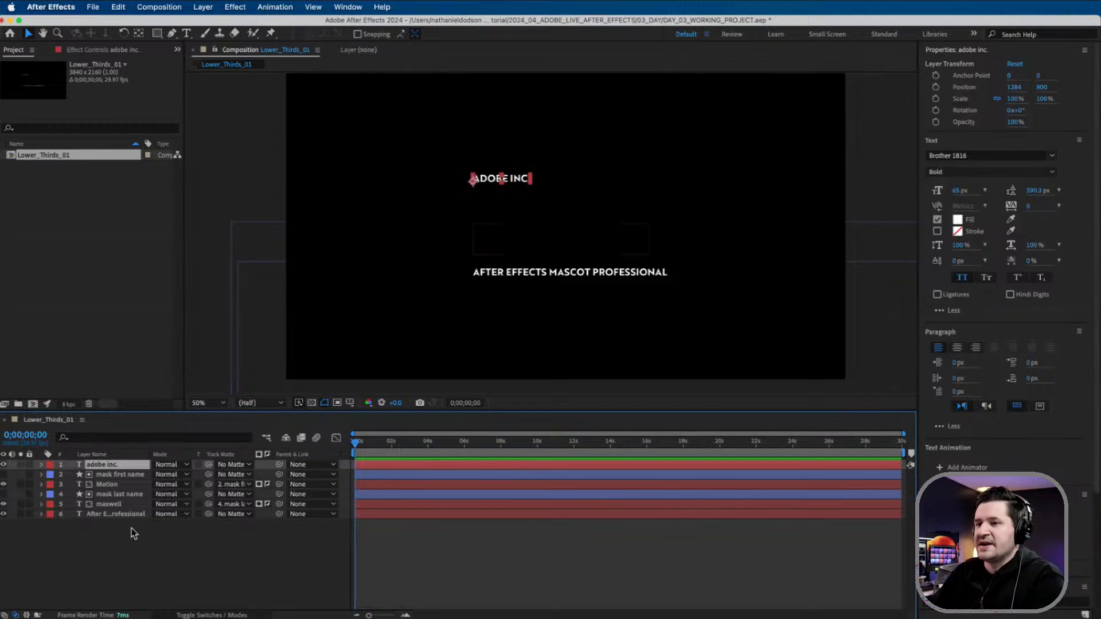
pyautogui.click(115, 587)
pyautogui.click(156, 32)
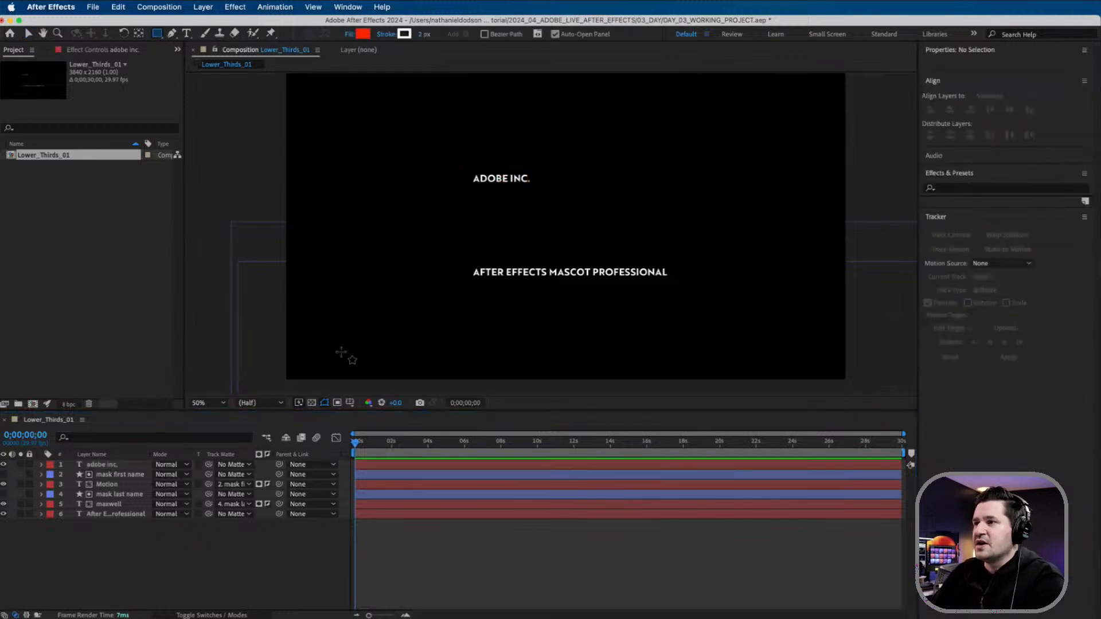
pyautogui.moveTo(278, 388)
pyautogui.mouseDown()
pyautogui.moveTo(711, 378)
pyautogui.moveTo(879, 226)
pyautogui.moveTo(883, 182)
pyautogui.mouseUp()
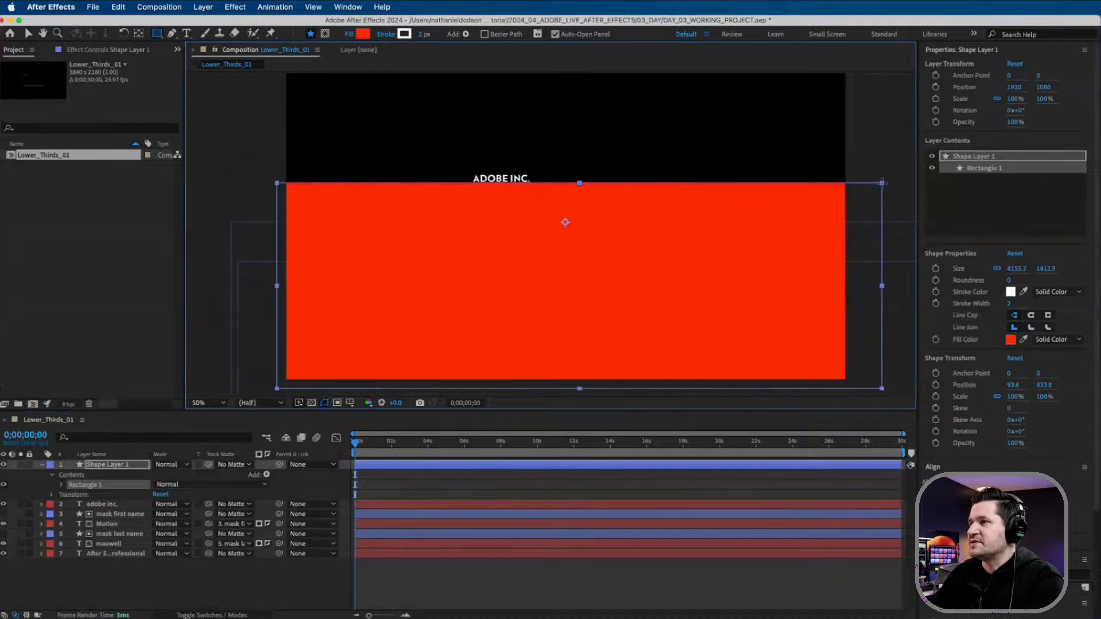
# Rename the new shape layer company mask and assign it as the adobe inc. layer's track matte
pyautogui.click(42, 464)
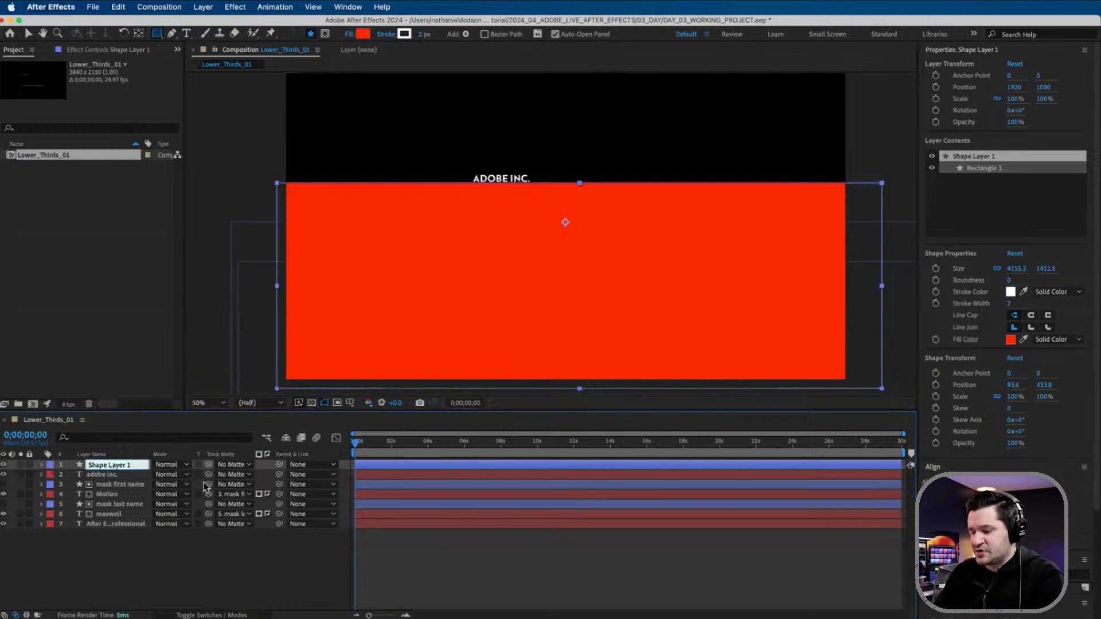
pyautogui.write('company mask')
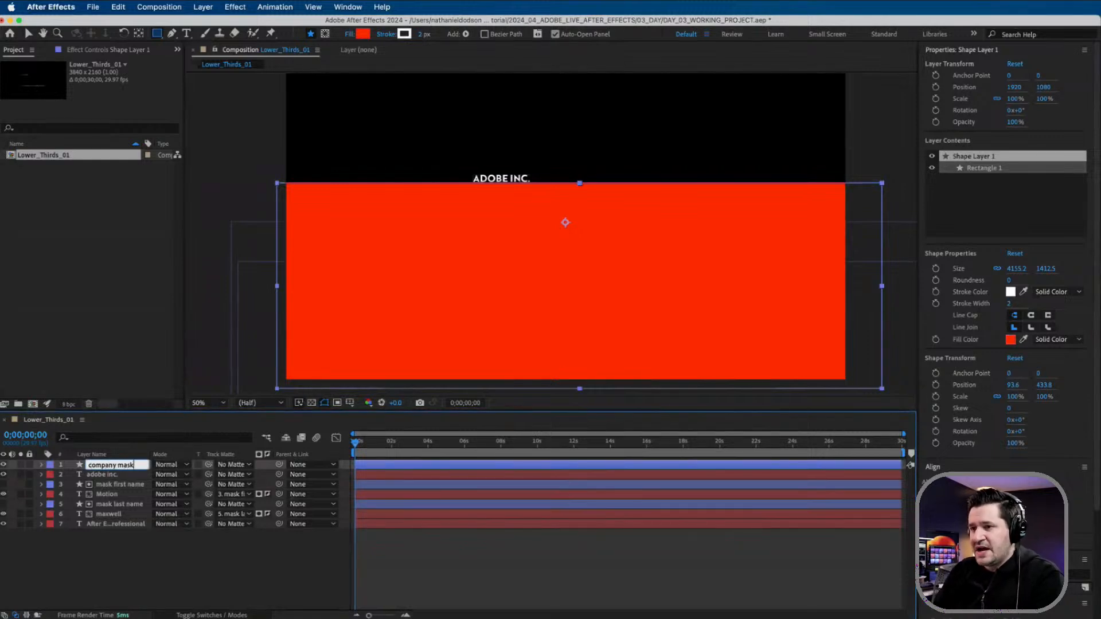
pyautogui.press('Return')
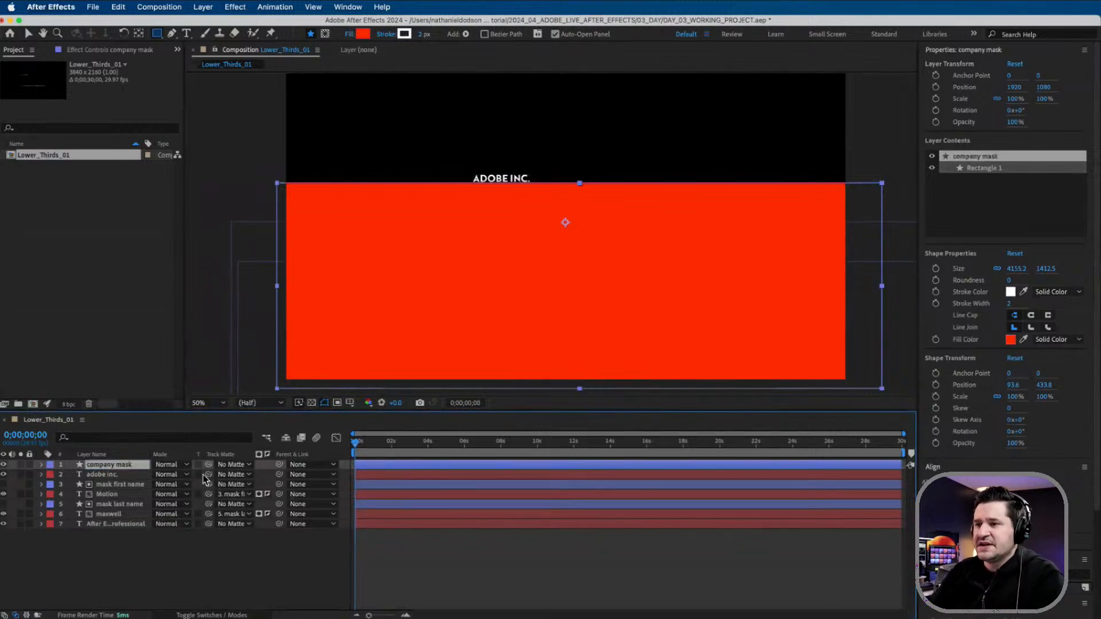
pyautogui.click(249, 475)
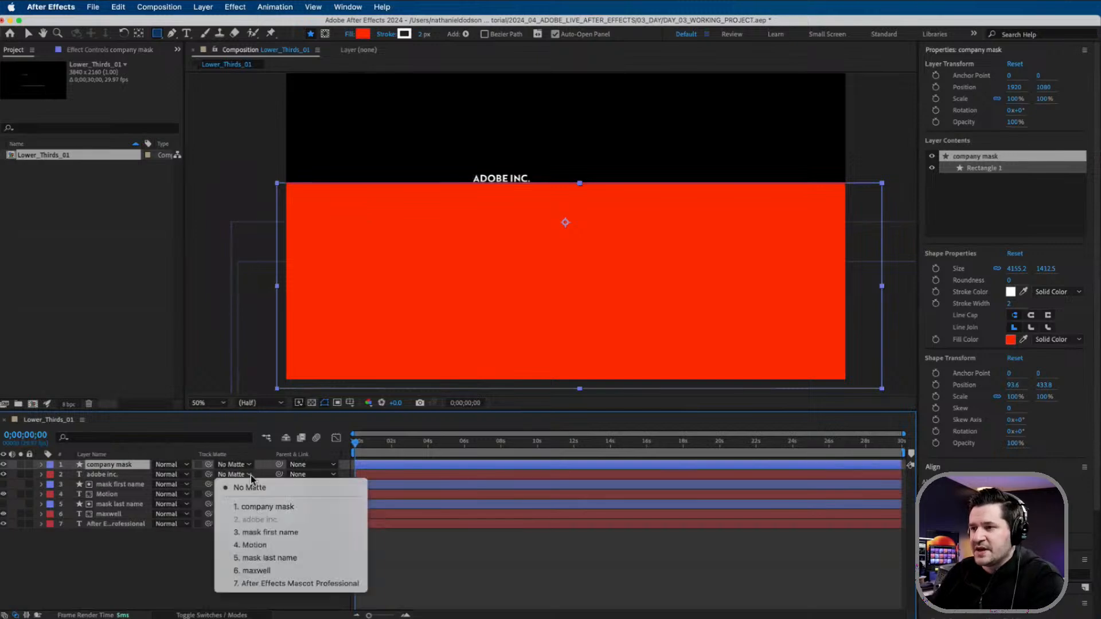
pyautogui.click(279, 507)
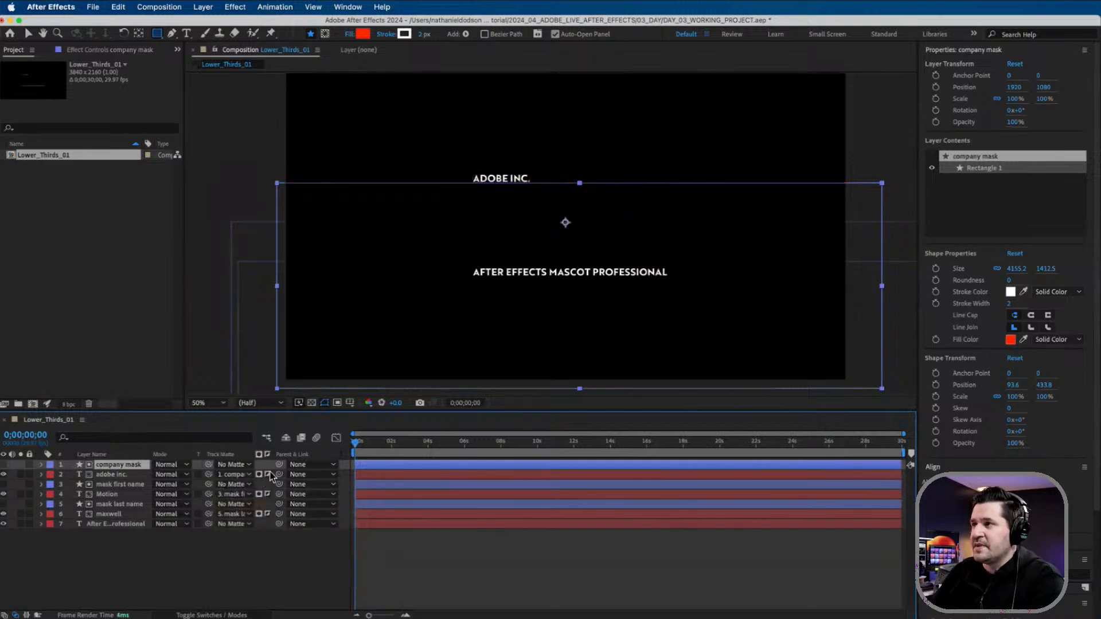
# Add a Position text animator to the adobe inc. layer and set its position to 0.0, 89.0
pyautogui.click(115, 475)
pyautogui.click(41, 474)
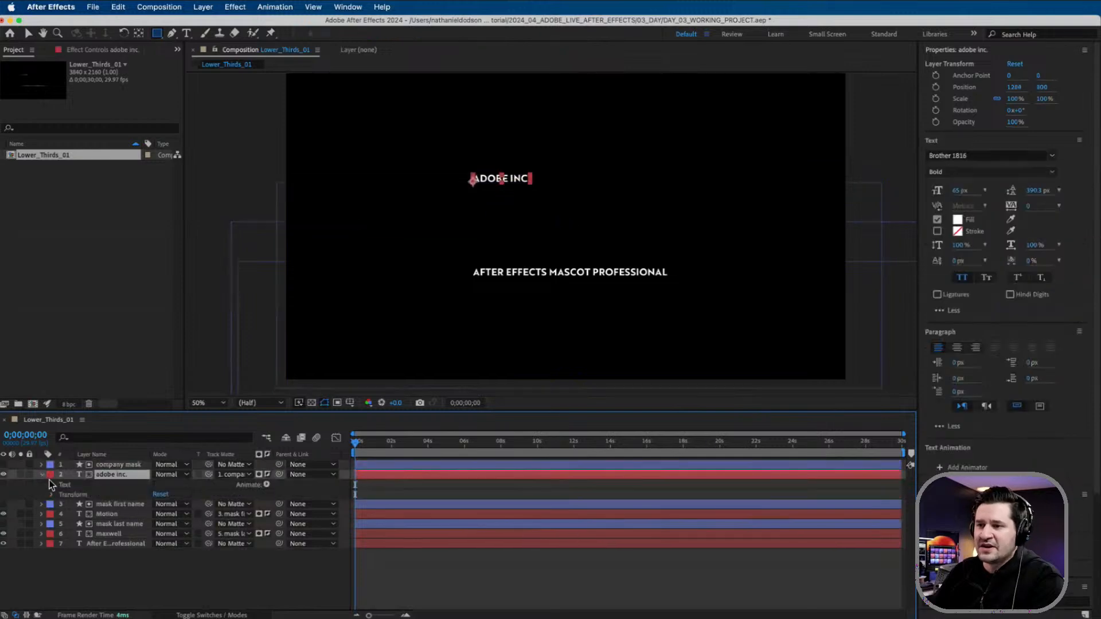
pyautogui.click(76, 487)
pyautogui.click(266, 485)
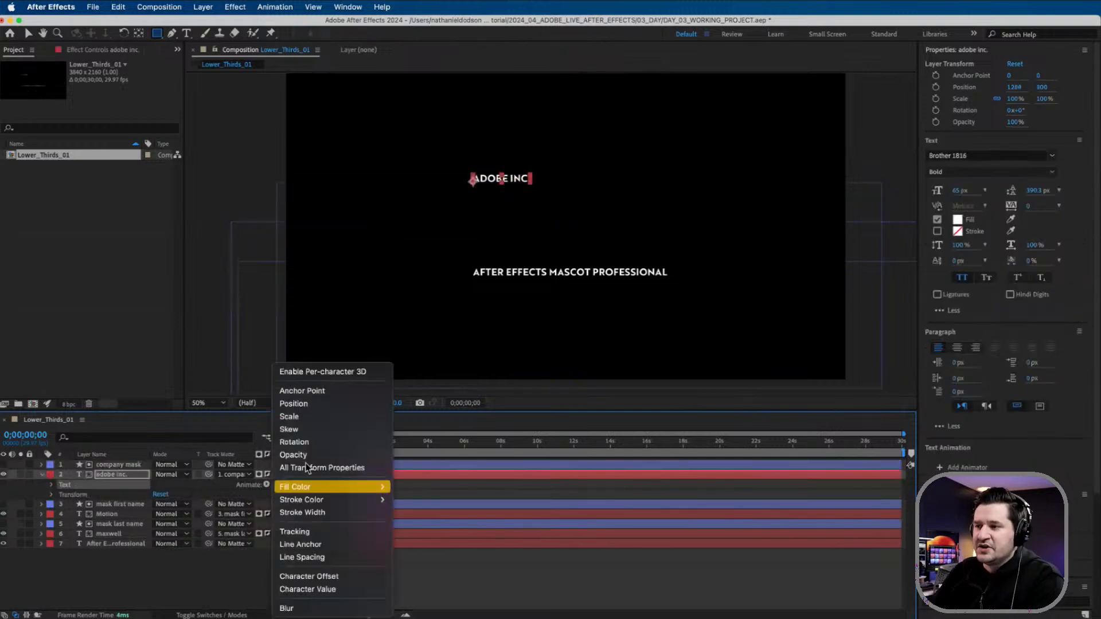
pyautogui.click(254, 494)
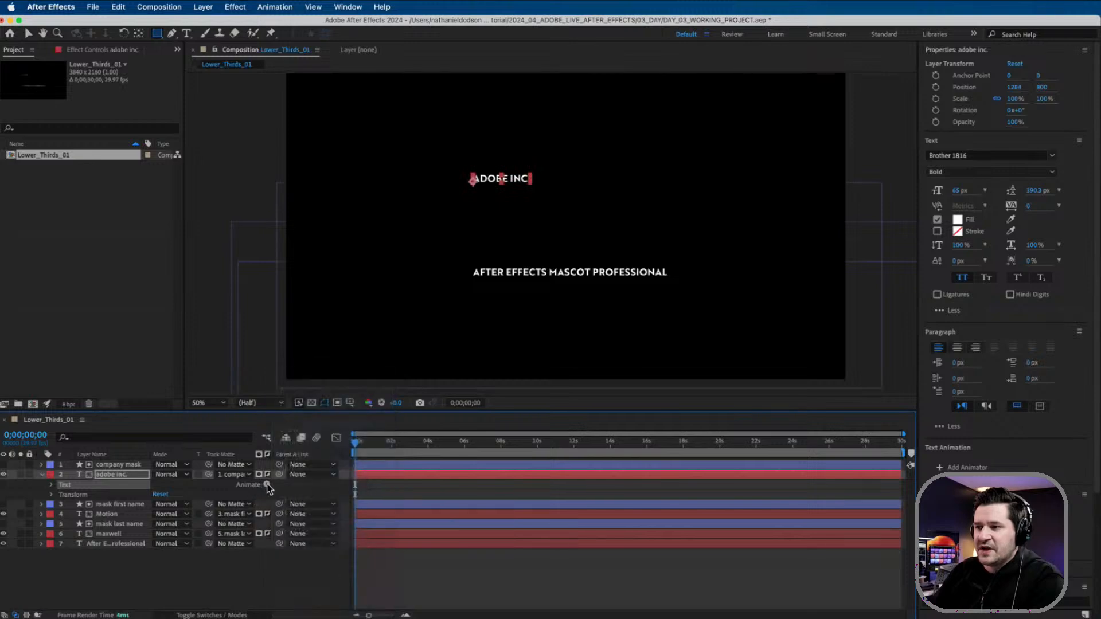
pyautogui.click(267, 485)
pyautogui.click(310, 405)
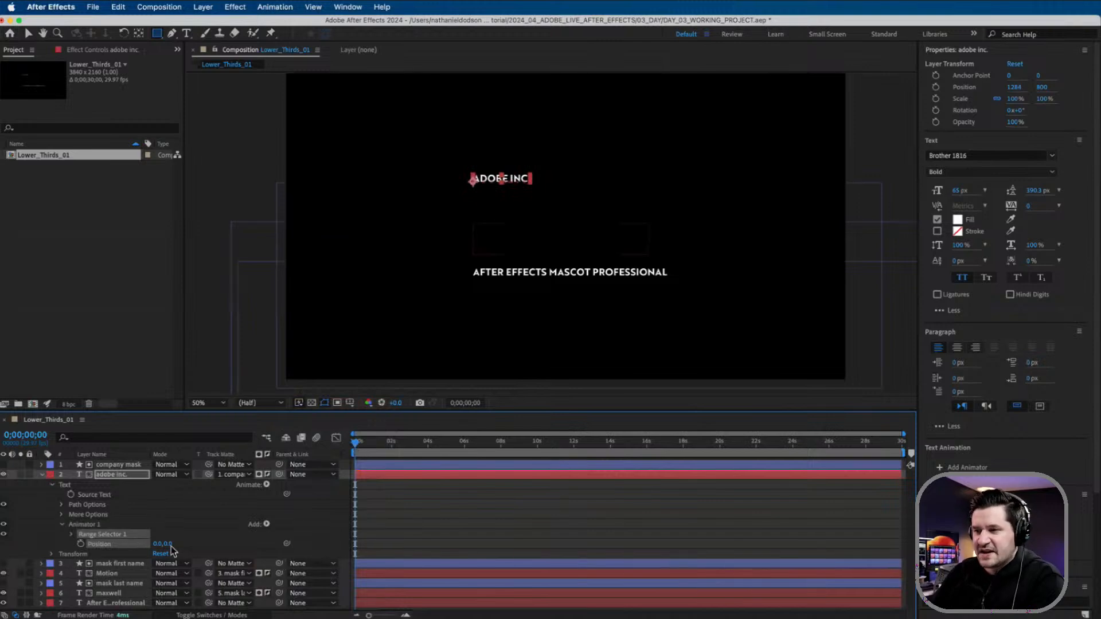
pyautogui.moveTo(168, 543); pyautogui.dragTo(226, 541)
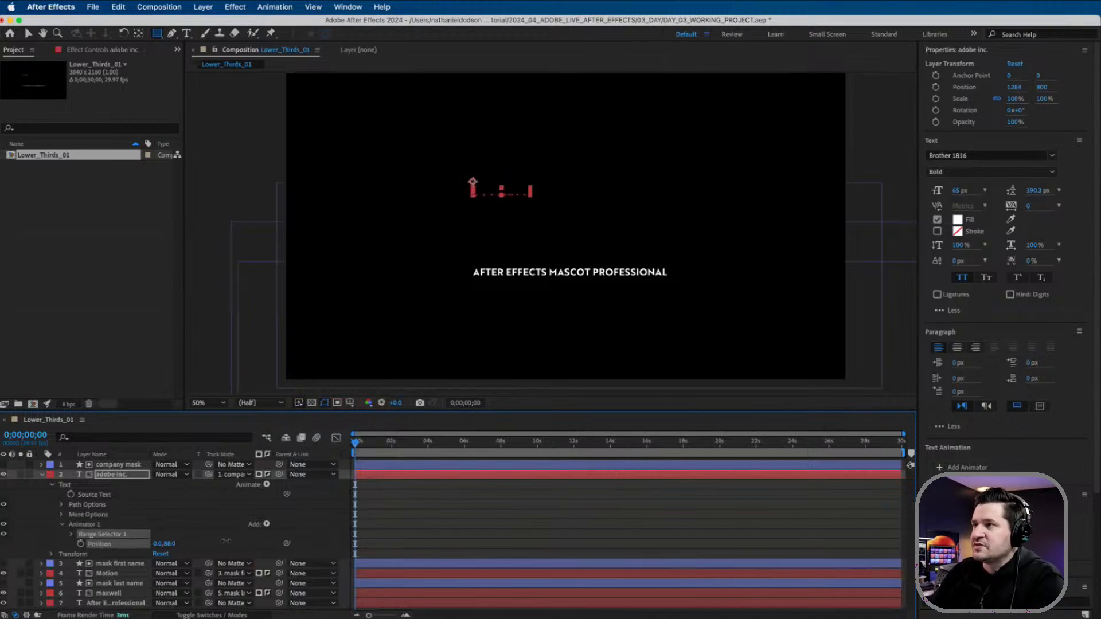
# Keyframe the adobe inc. range selector's Offset from 0% at the composition start to 100% at one second
pyautogui.click(72, 534)
pyautogui.scroll(-2, 154, 515)
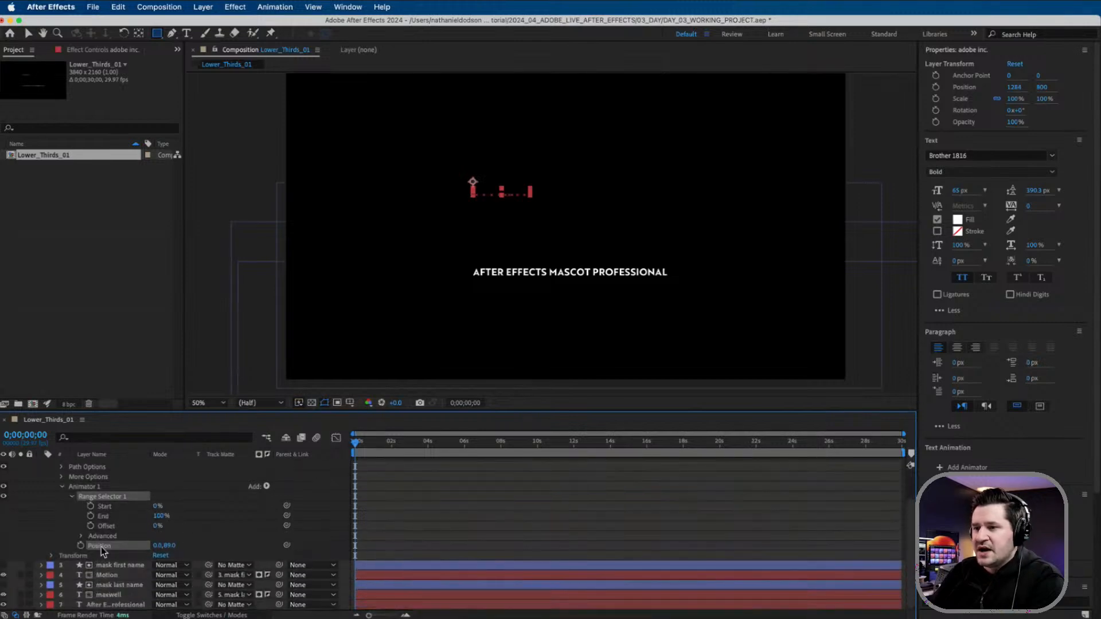
pyautogui.click(90, 525)
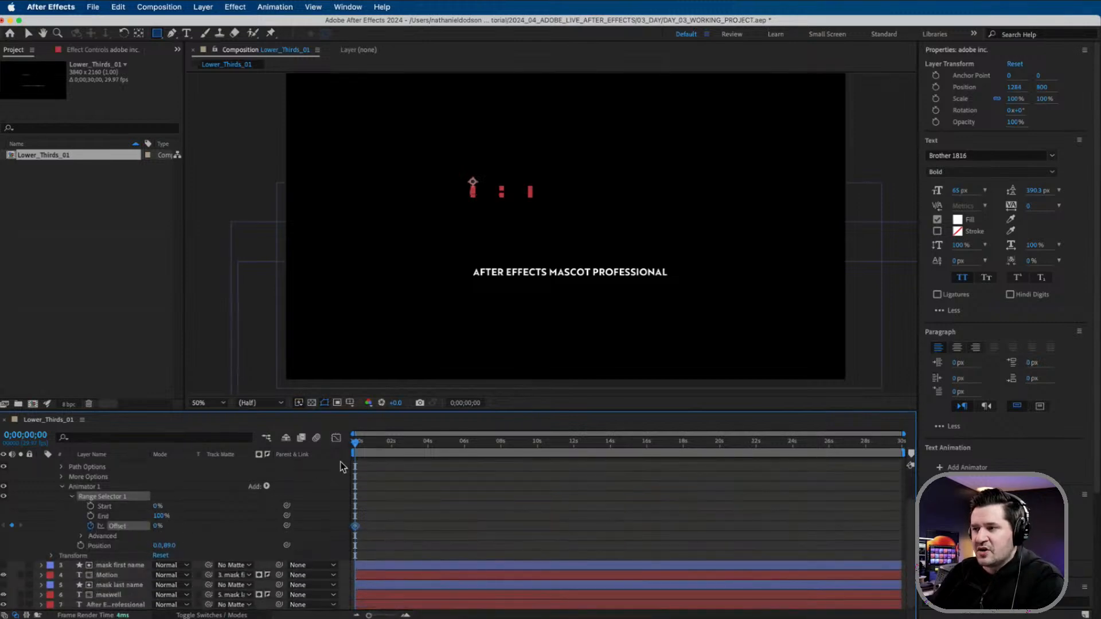
pyautogui.moveTo(355, 447); pyautogui.dragTo(374, 449)
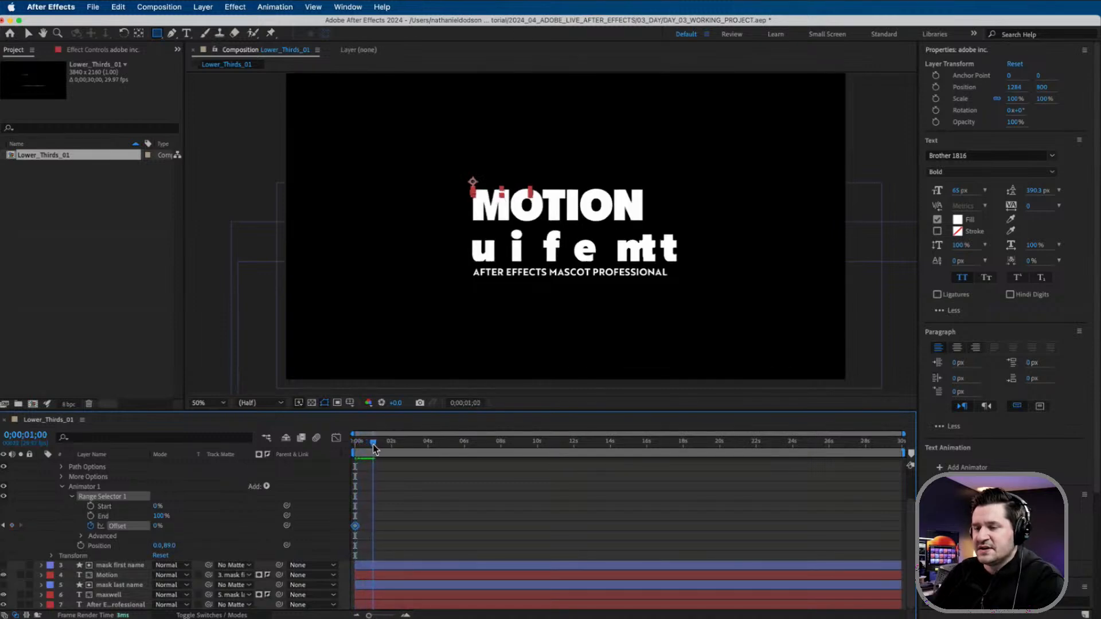
pyautogui.moveTo(158, 525); pyautogui.dragTo(497, 470)
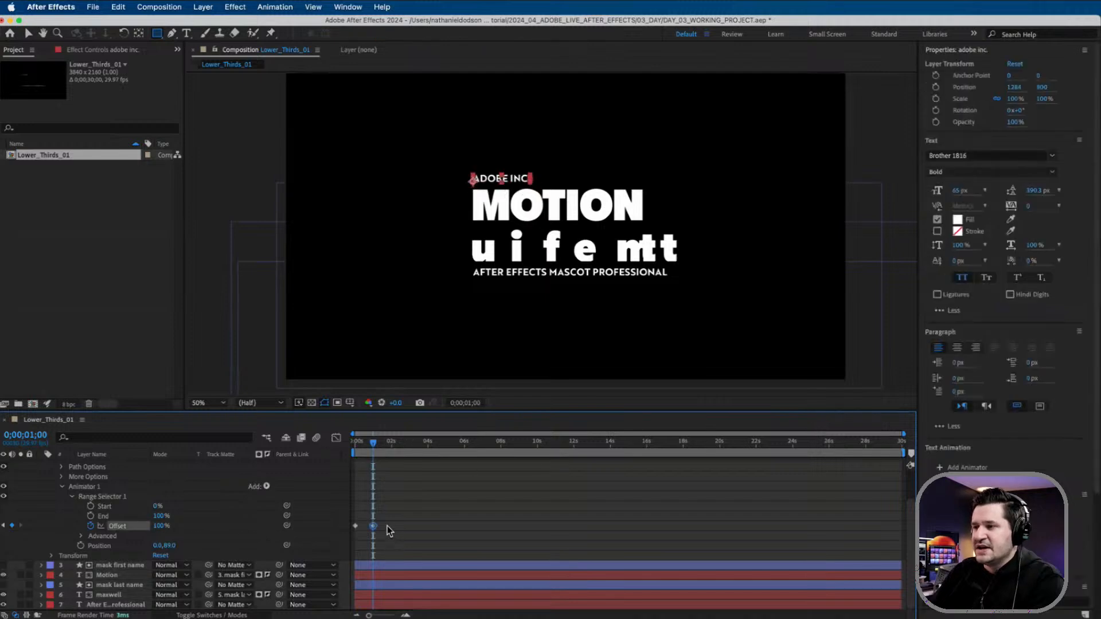
# Delay both Offset keyframes so the first sits just before the one-second mark, and preview the animation
pyautogui.moveTo(383, 514)
pyautogui.mouseDown()
pyautogui.moveTo(356, 532)
pyautogui.moveTo(369, 526)
pyautogui.mouseUp()
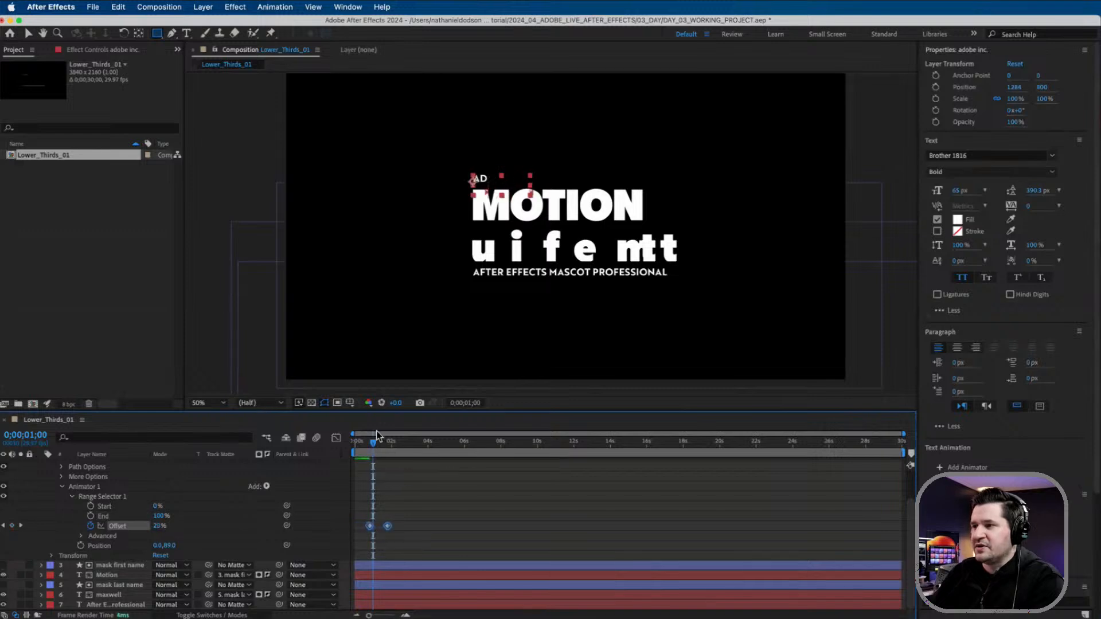
pyautogui.press('space')
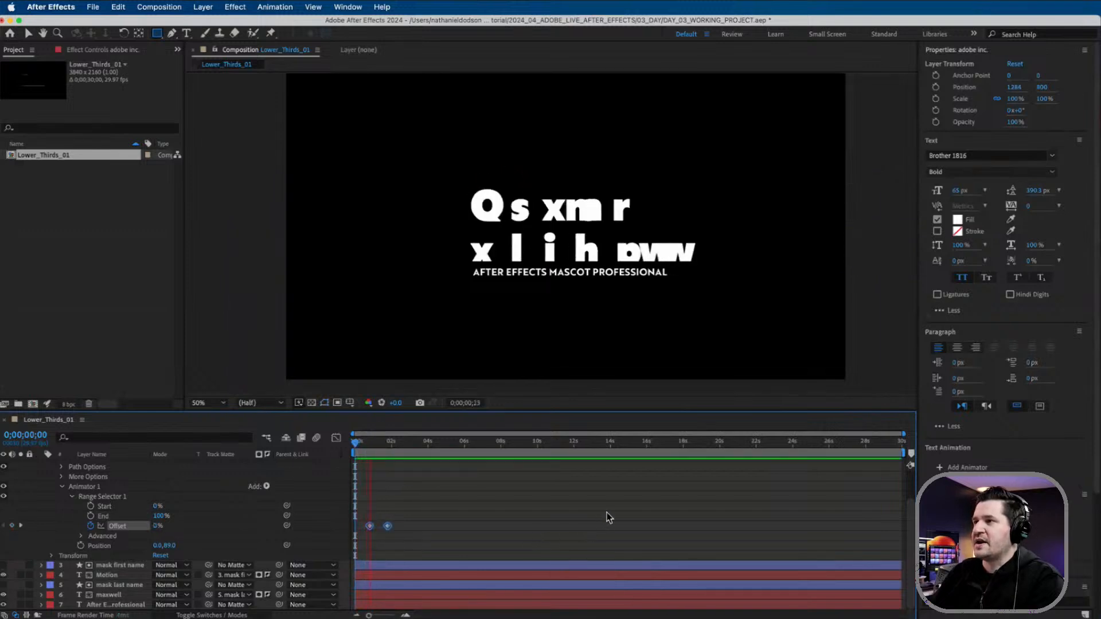
pyautogui.press('space')
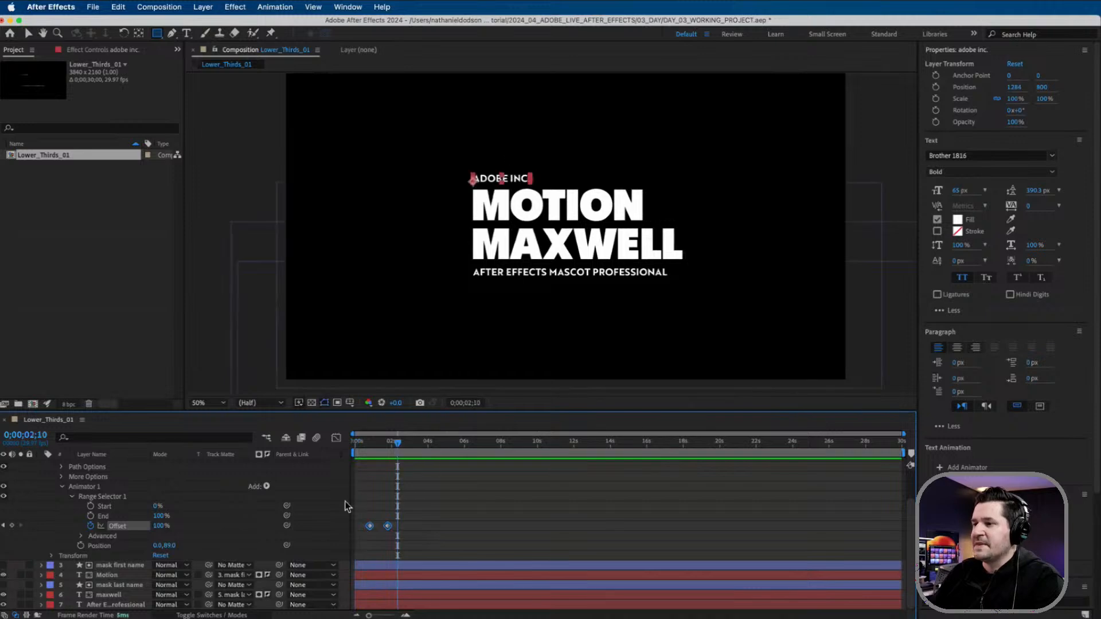
# Base the adobe inc. range selector on Words and set its Ease Low to 100%, then collapse the layer
pyautogui.click(81, 536)
pyautogui.scroll(-1, 172, 533)
pyautogui.click(203, 535)
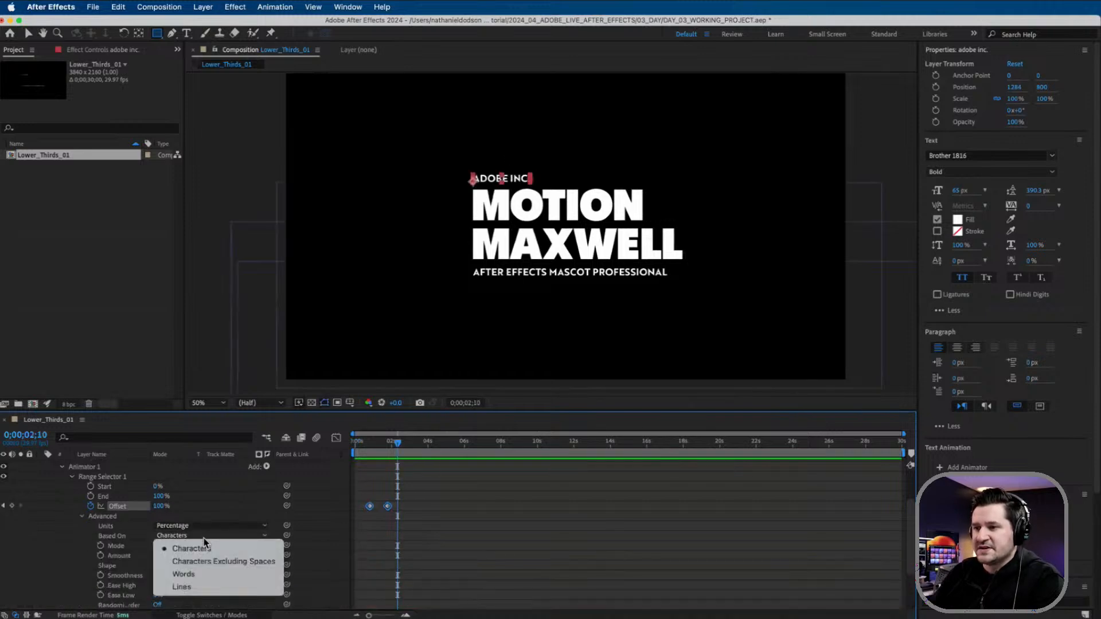
pyautogui.click(187, 574)
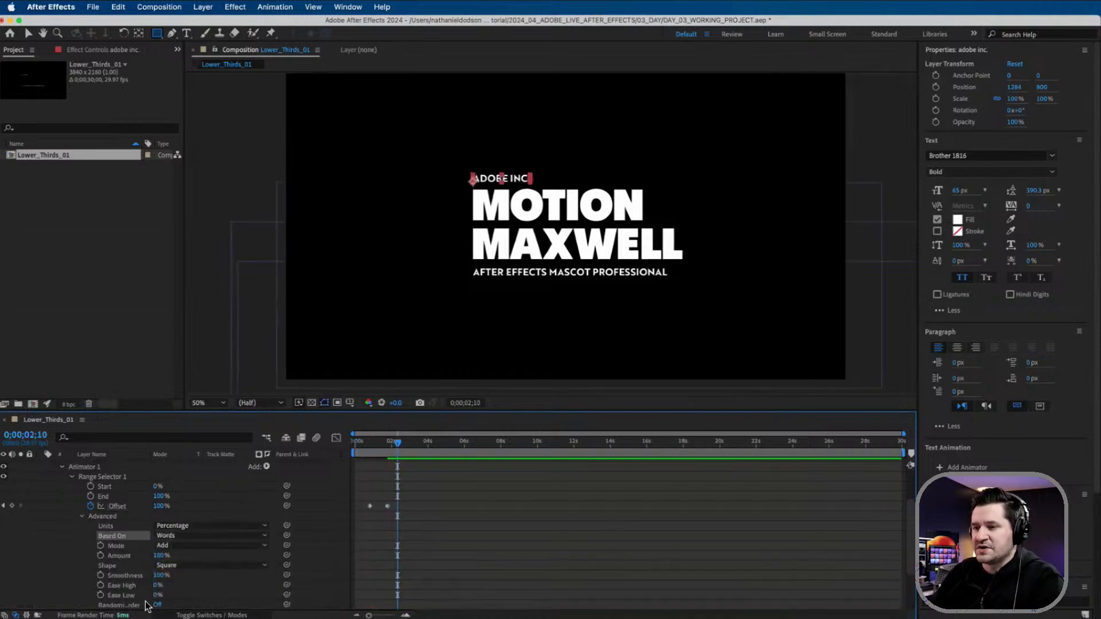
pyautogui.moveTo(157, 594); pyautogui.dragTo(373, 586)
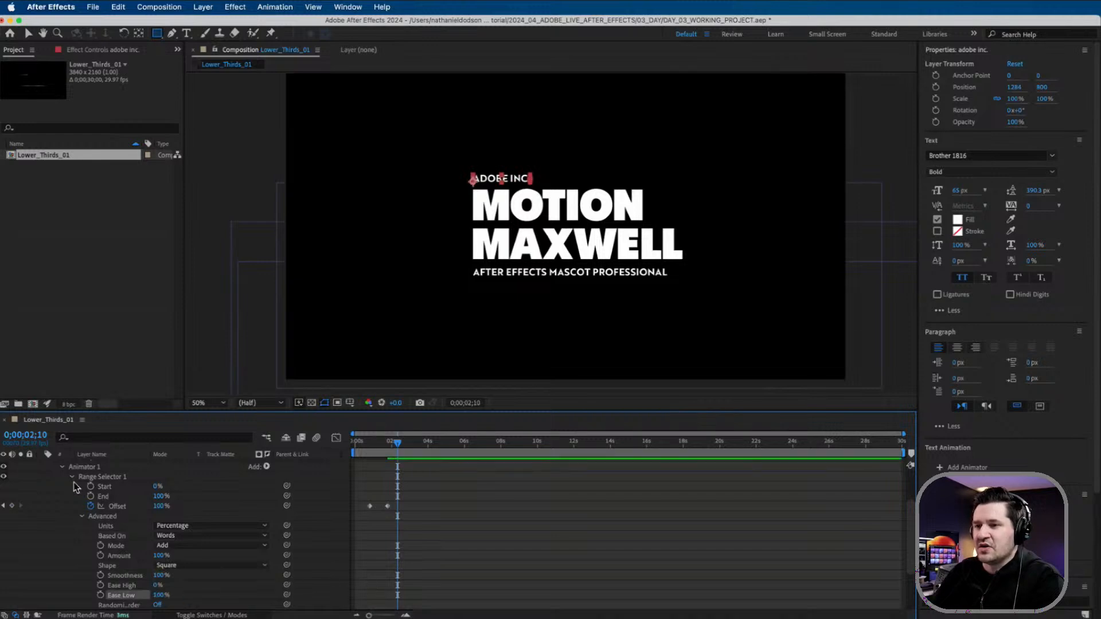
pyautogui.click(62, 467)
pyautogui.click(42, 474)
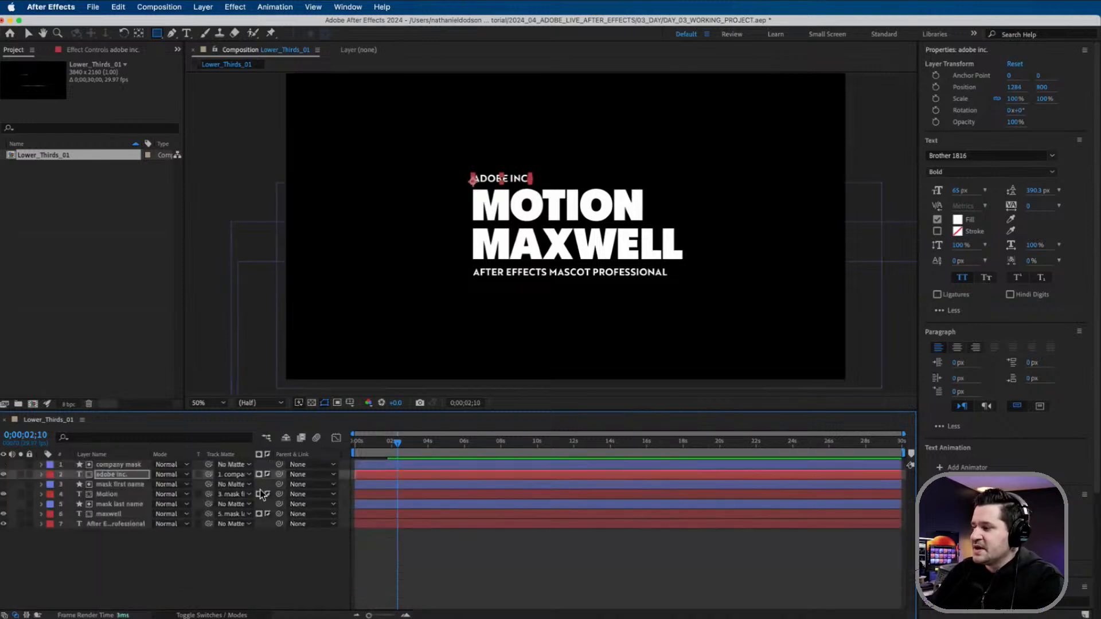
# Play the composition's opening seconds twice from the start to check the word-by-word reveal of the company text
pyautogui.moveTo(395, 442); pyautogui.dragTo(287, 459)
pyautogui.press('space')
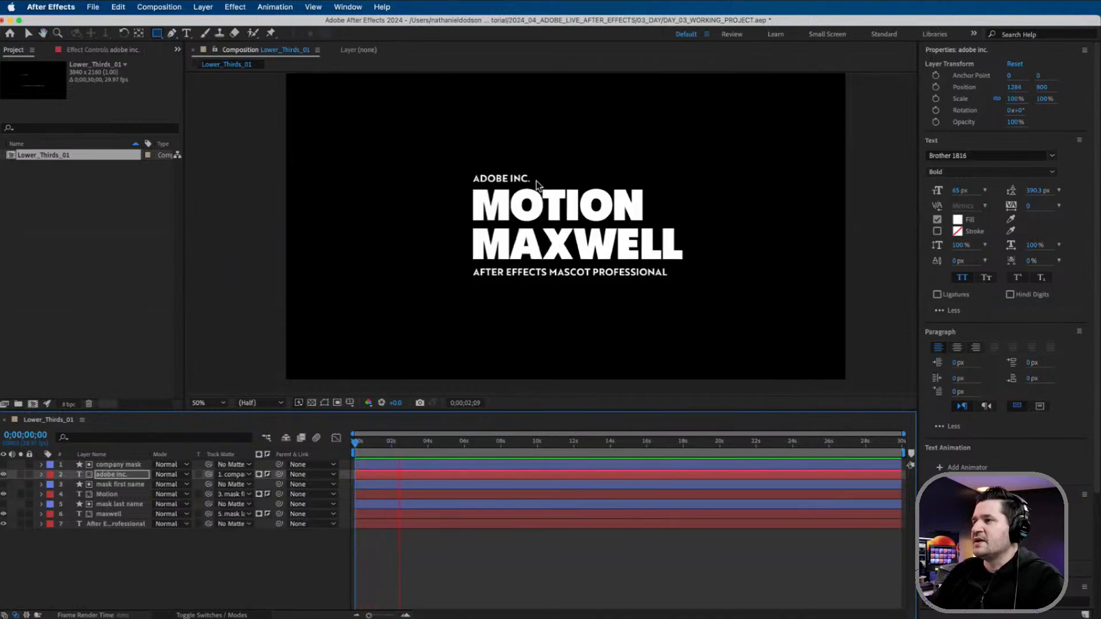
pyautogui.press('space')
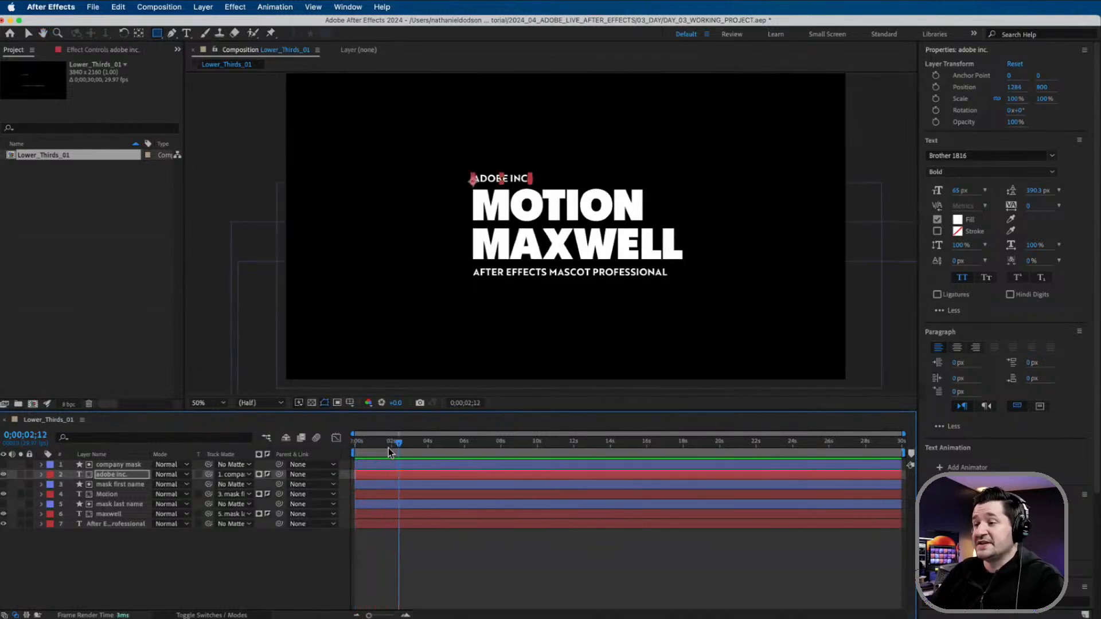
pyautogui.moveTo(387, 449); pyautogui.dragTo(288, 443)
pyautogui.press('space')
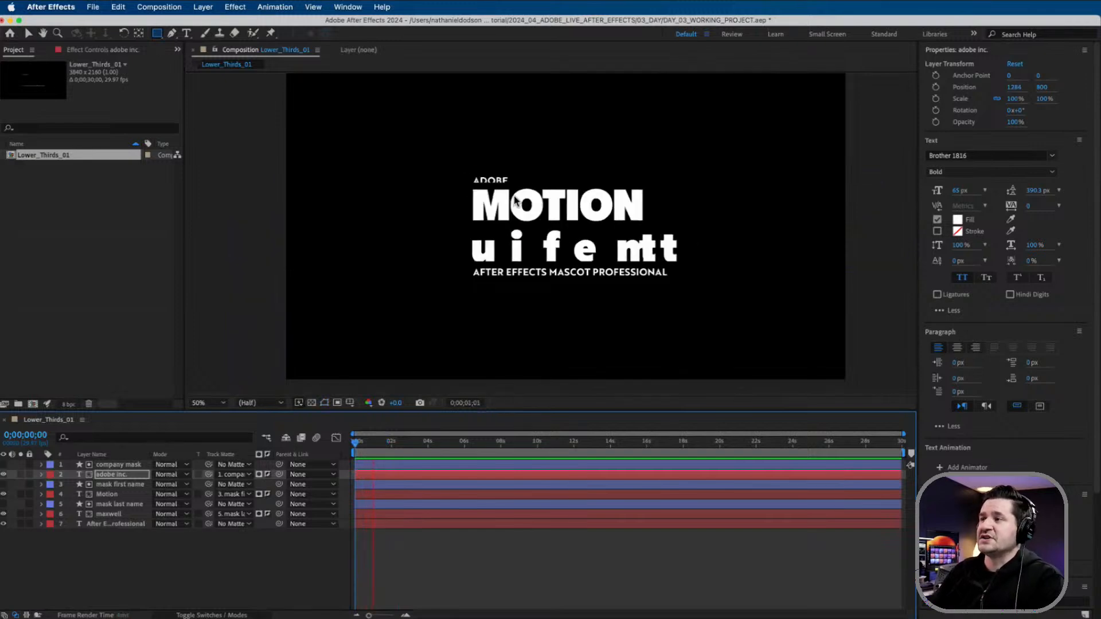
pyautogui.press('space')
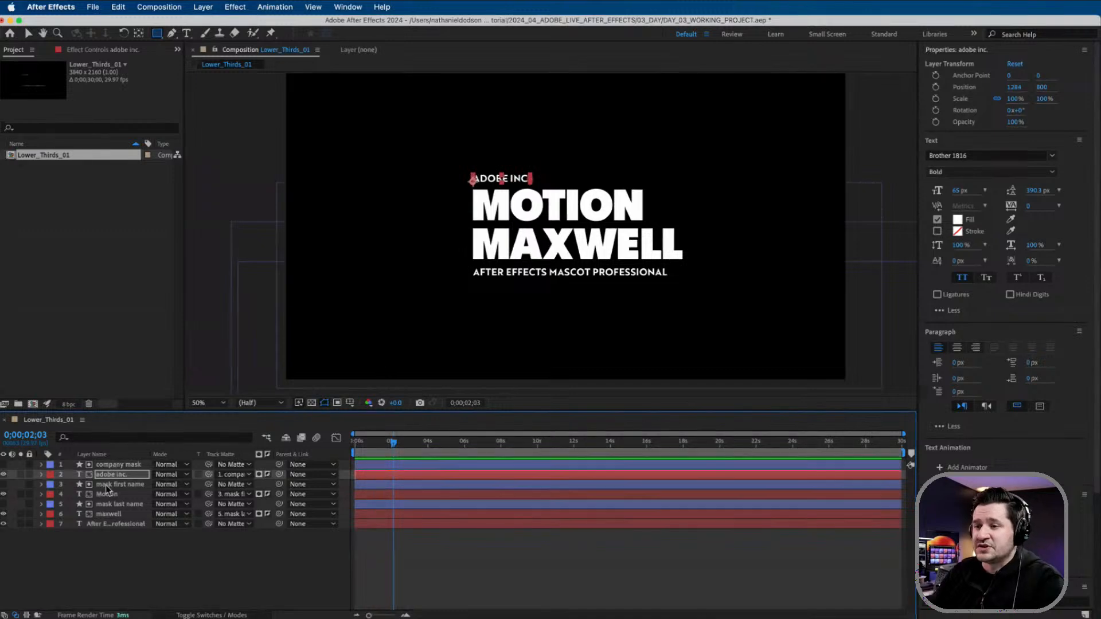
# Review the Based On choices in the adobe inc. range selector's Advanced settings, keep Words, and collapse those settings
pyautogui.click(42, 475)
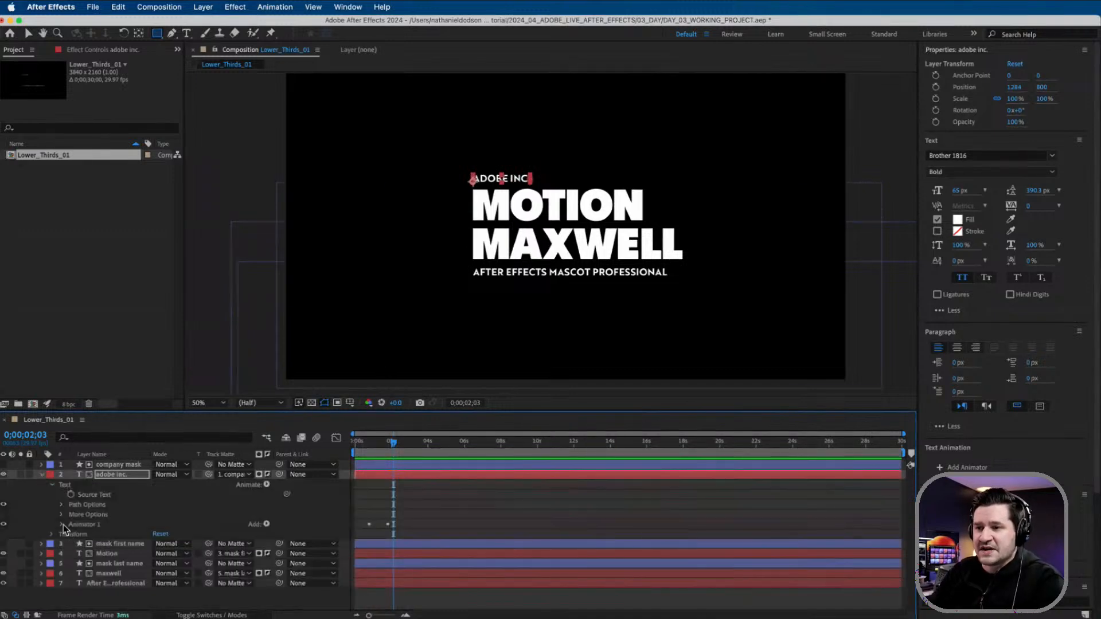
pyautogui.scroll(-3, 63, 525)
pyautogui.scroll(-1, 69, 529)
pyautogui.click(189, 524)
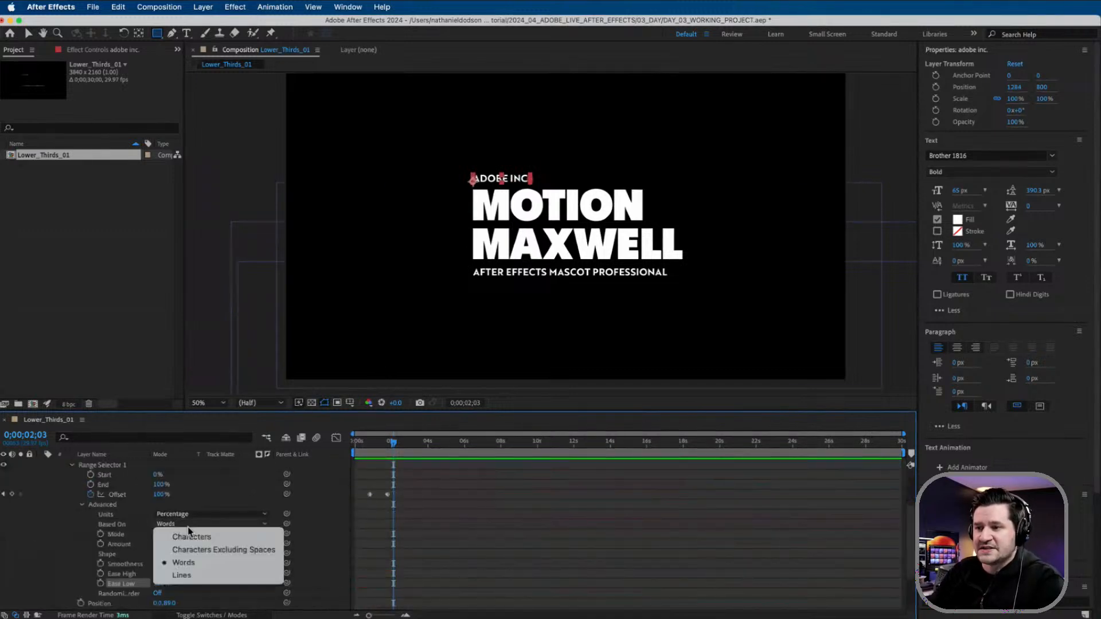
pyautogui.click(181, 576)
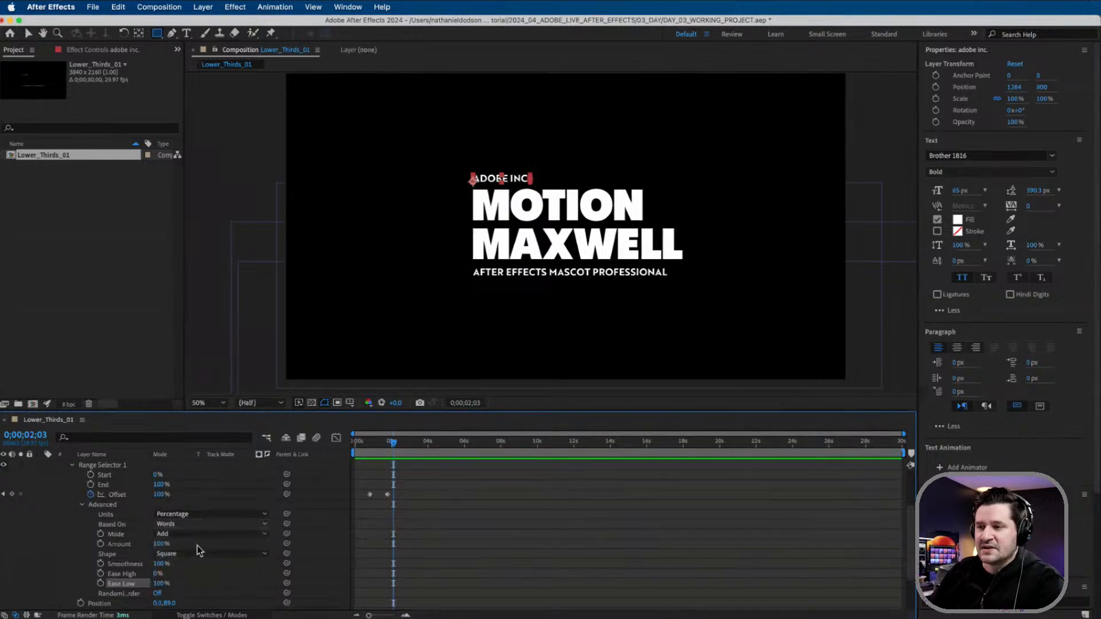
pyautogui.click(82, 506)
# Preview the company text reveal from 0;00;00;18 to just before three seconds, then collapse the adobe inc. layer
pyautogui.moveTo(393, 443); pyautogui.dragTo(366, 443)
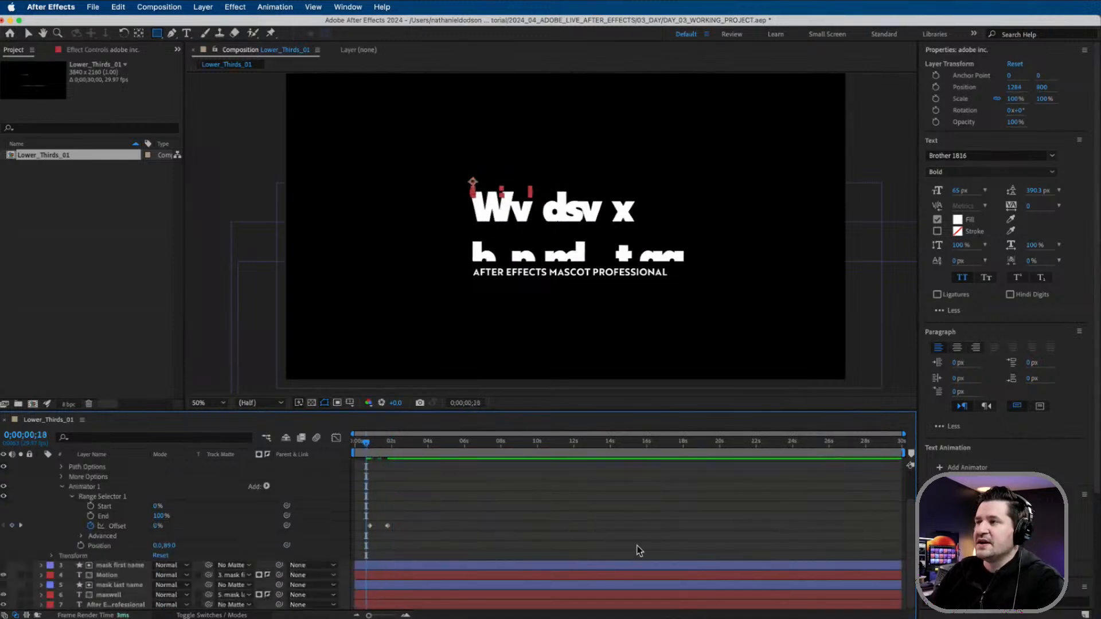
pyautogui.press('space')
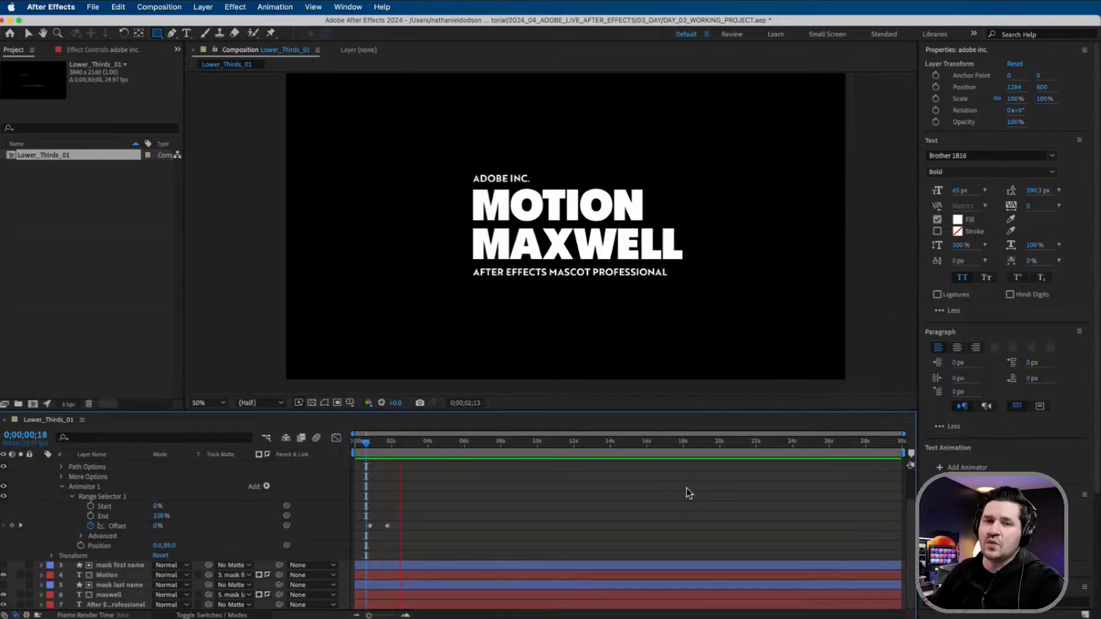
pyautogui.press('space')
pyautogui.scroll(2, 55, 495)
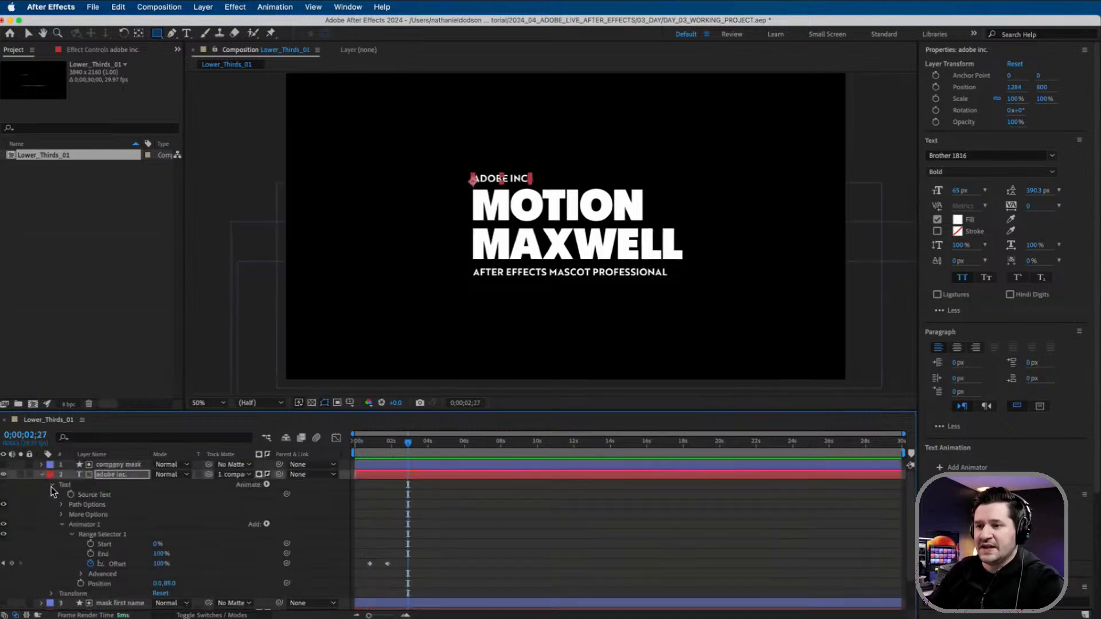
pyautogui.click(42, 475)
# Open Essential Graphics and add the adobe inc. layer's Source Text to the L3_STREAM template as an editable property
pyautogui.click(348, 7)
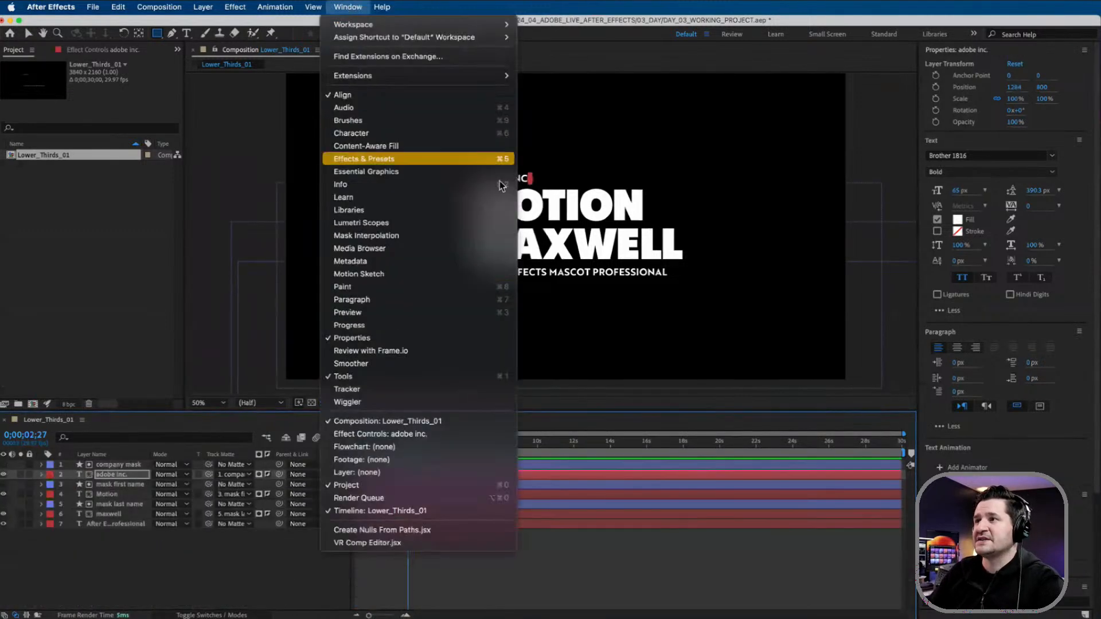
pyautogui.click(429, 171)
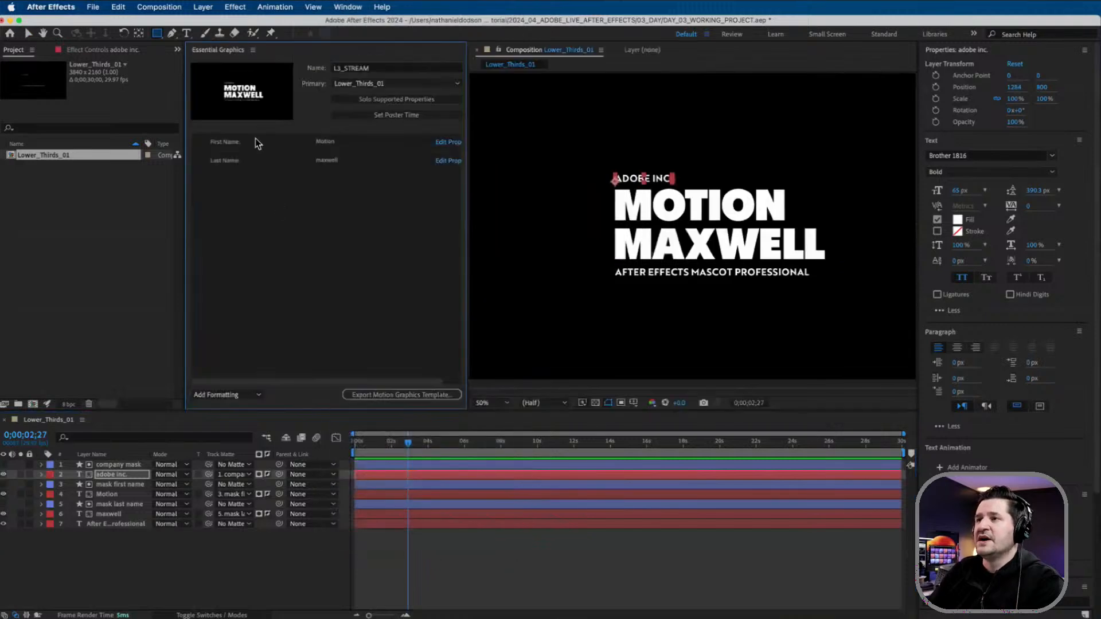
pyautogui.click(42, 475)
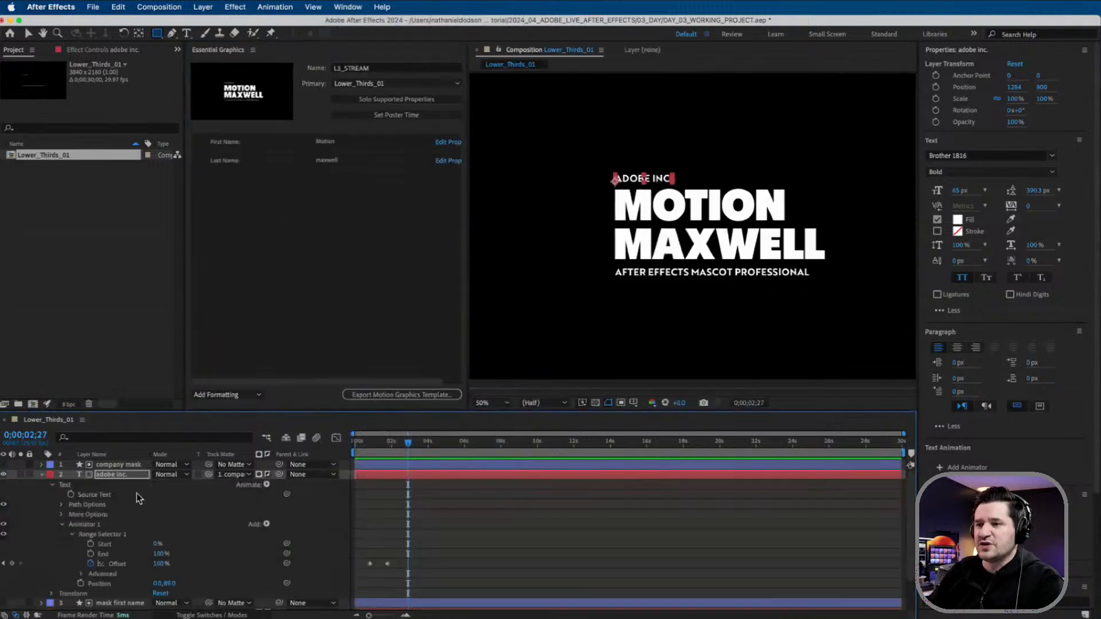
pyautogui.moveTo(96, 497); pyautogui.dragTo(249, 265)
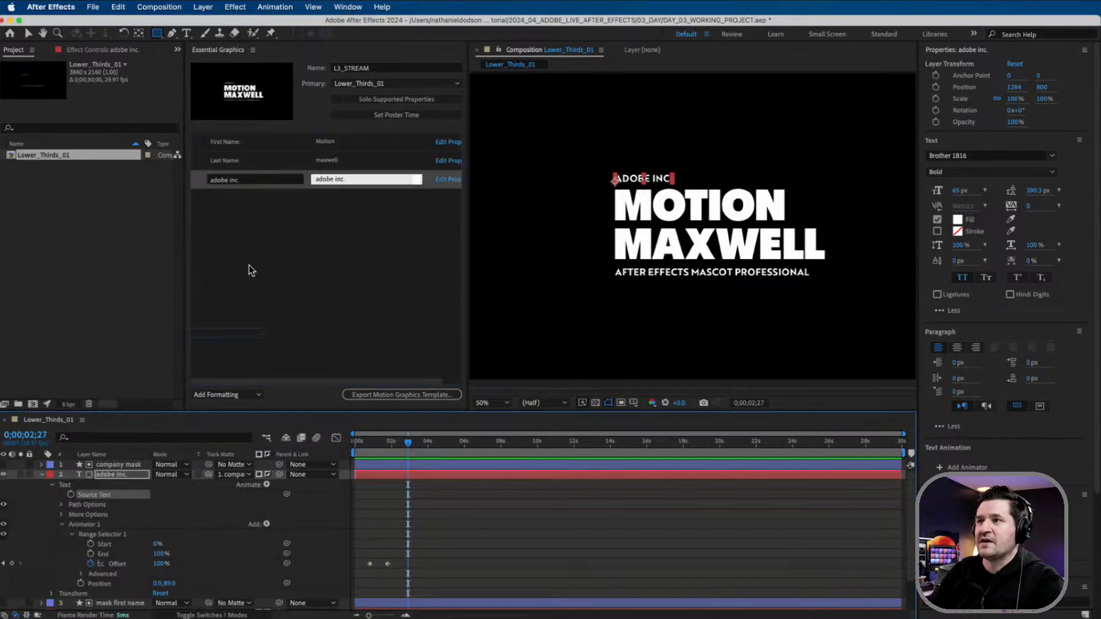
# Rename the template's new adobe inc. text property to "Company:"
pyautogui.click(253, 181)
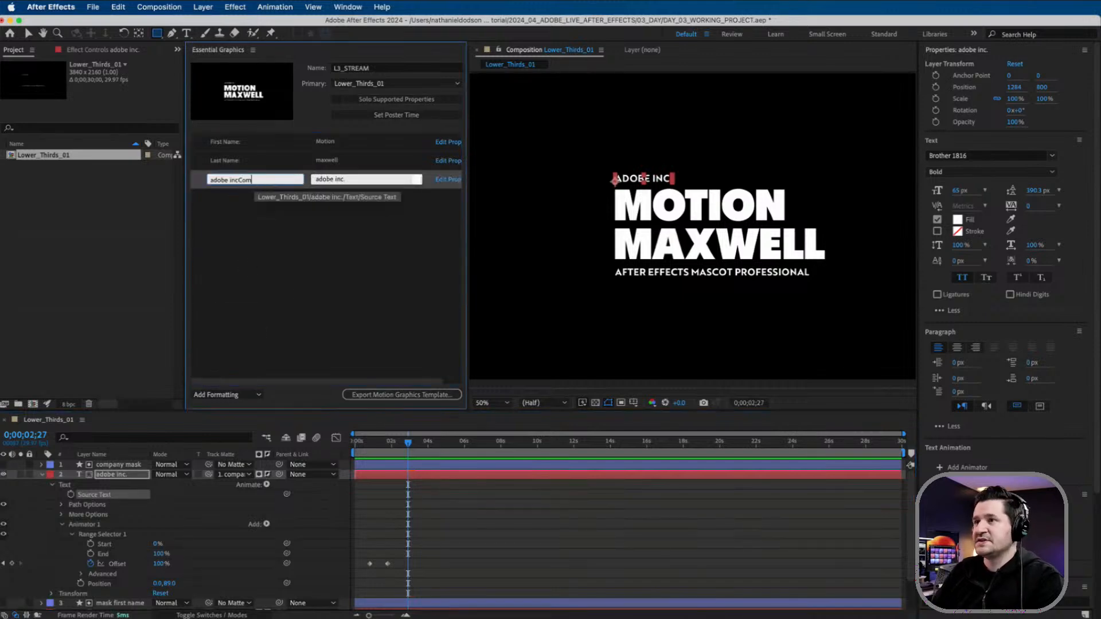
pyautogui.write('Comp')
pyautogui.press('super+a')
pyautogui.write('Comp')
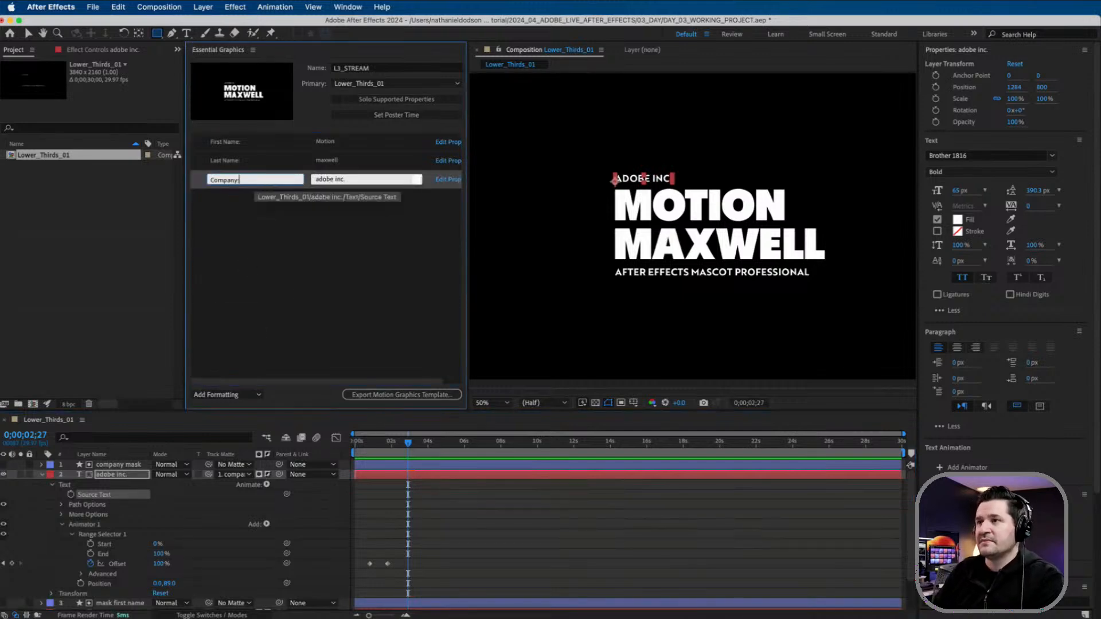
pyautogui.write('any:')
pyautogui.press('Return')
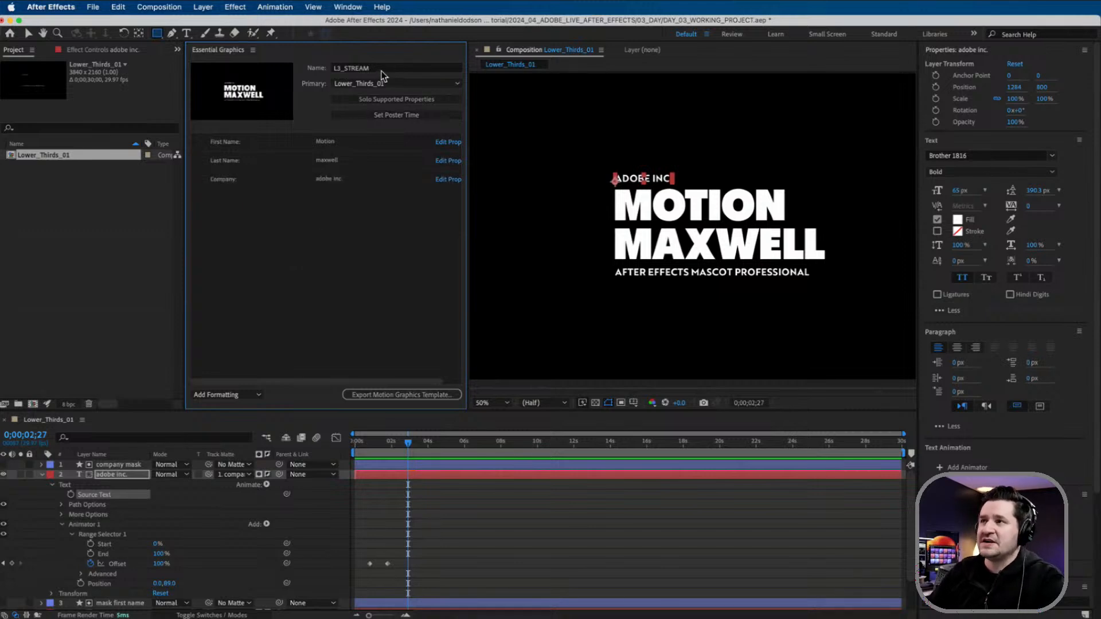